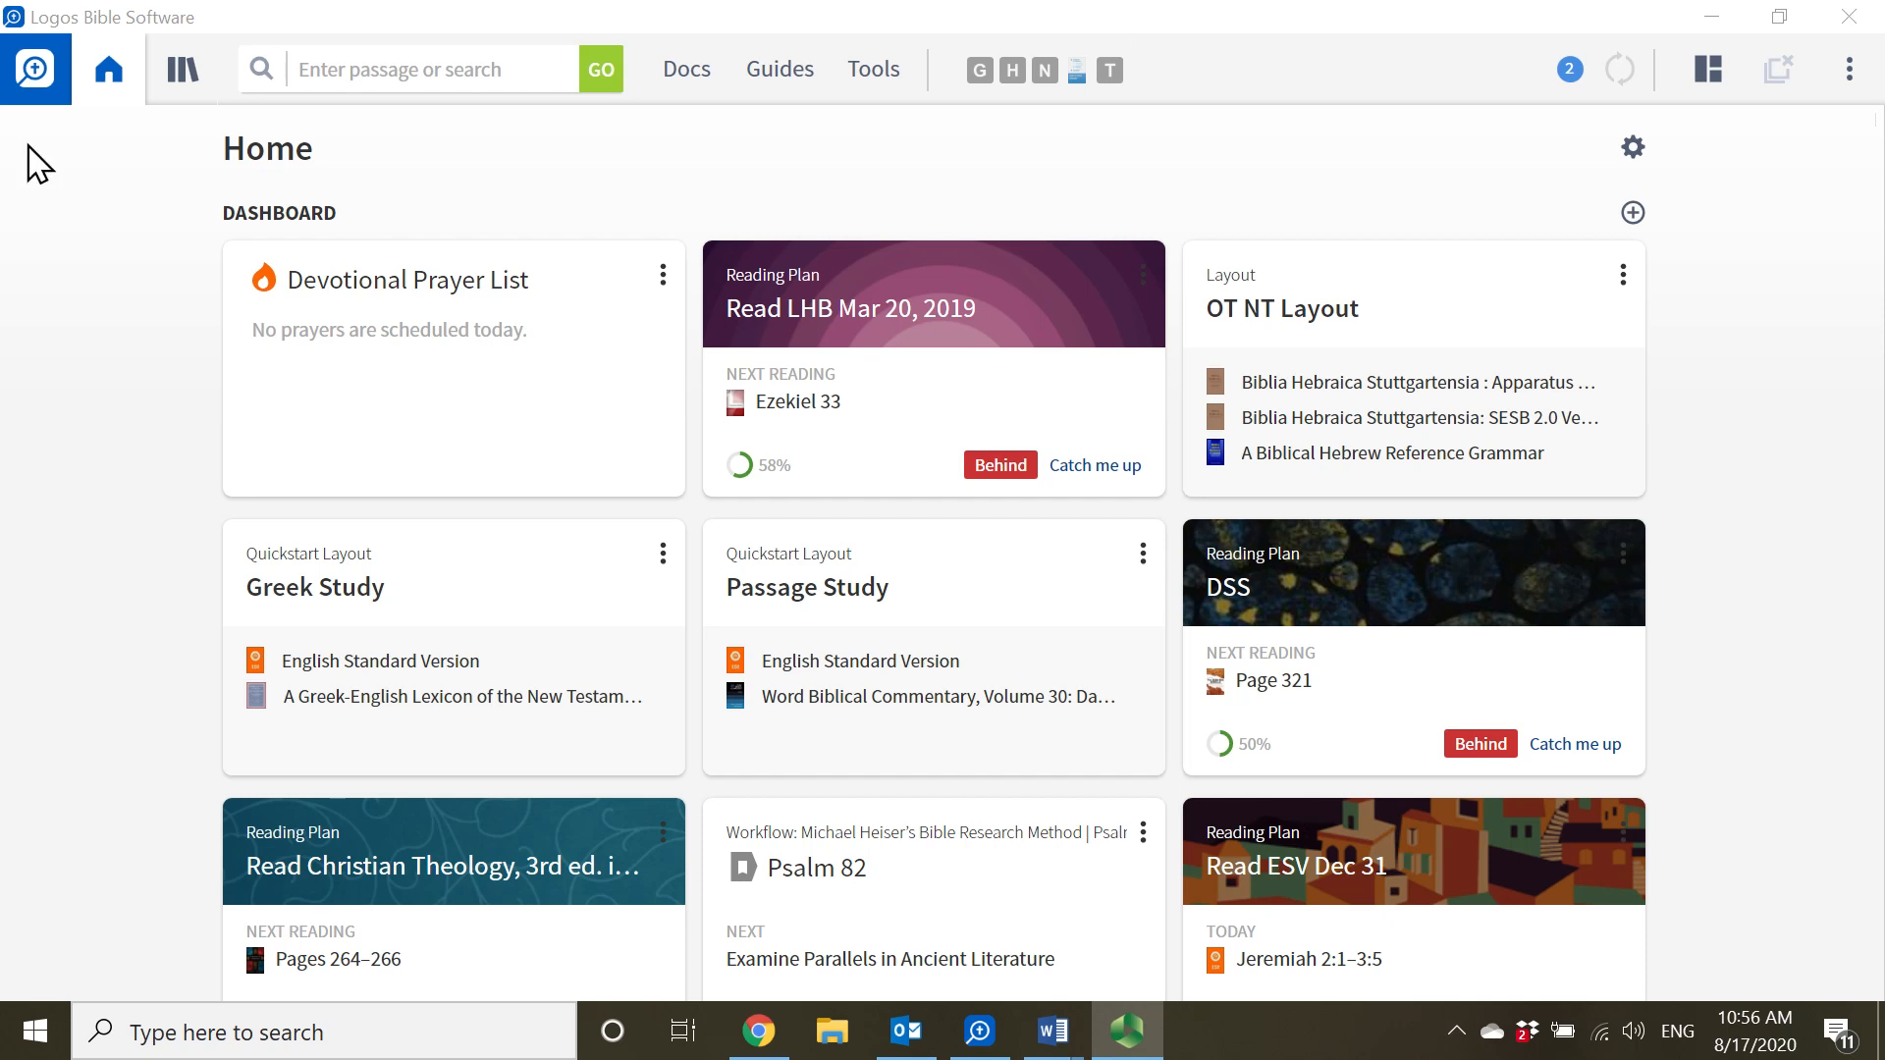
# - Search the library for "lex" without the Bible Commentary type restriction and open the Lexham Hebrew Bible
pyautogui.click(117, 89)
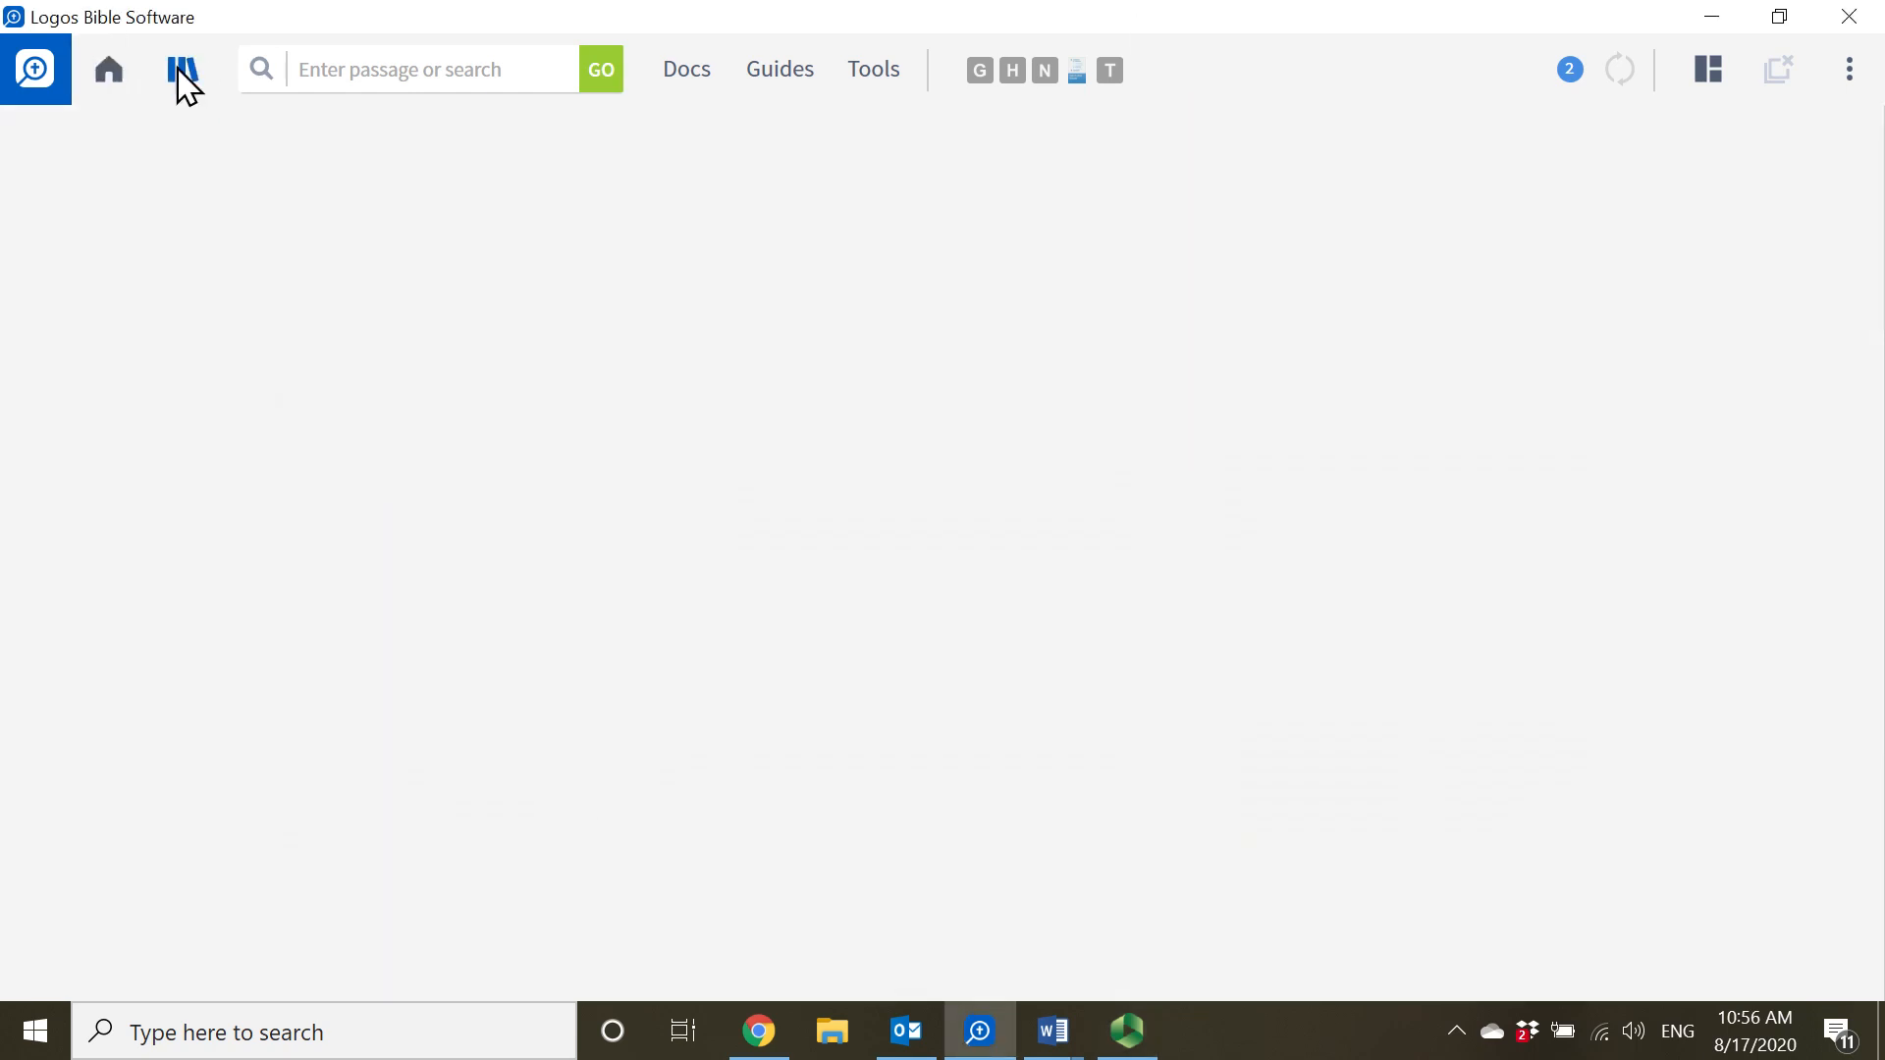
pyautogui.click(186, 76)
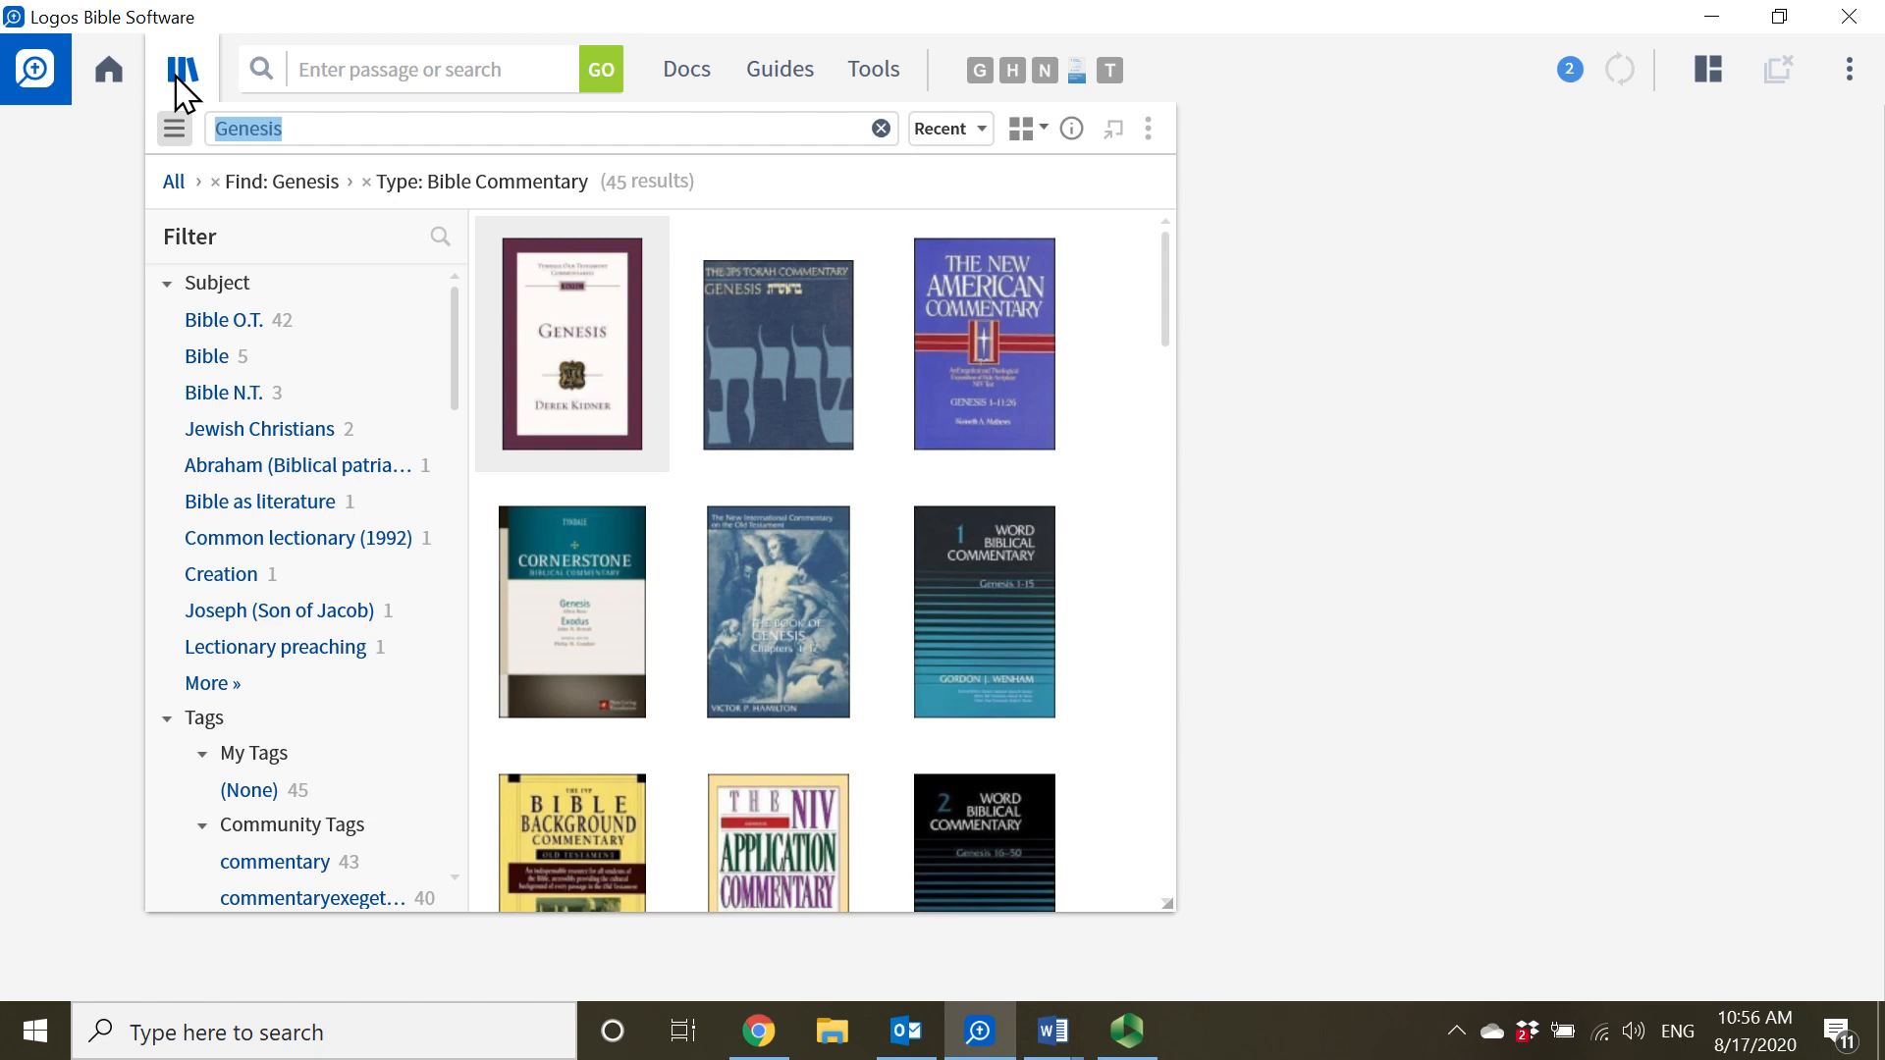
pyautogui.write('lex')
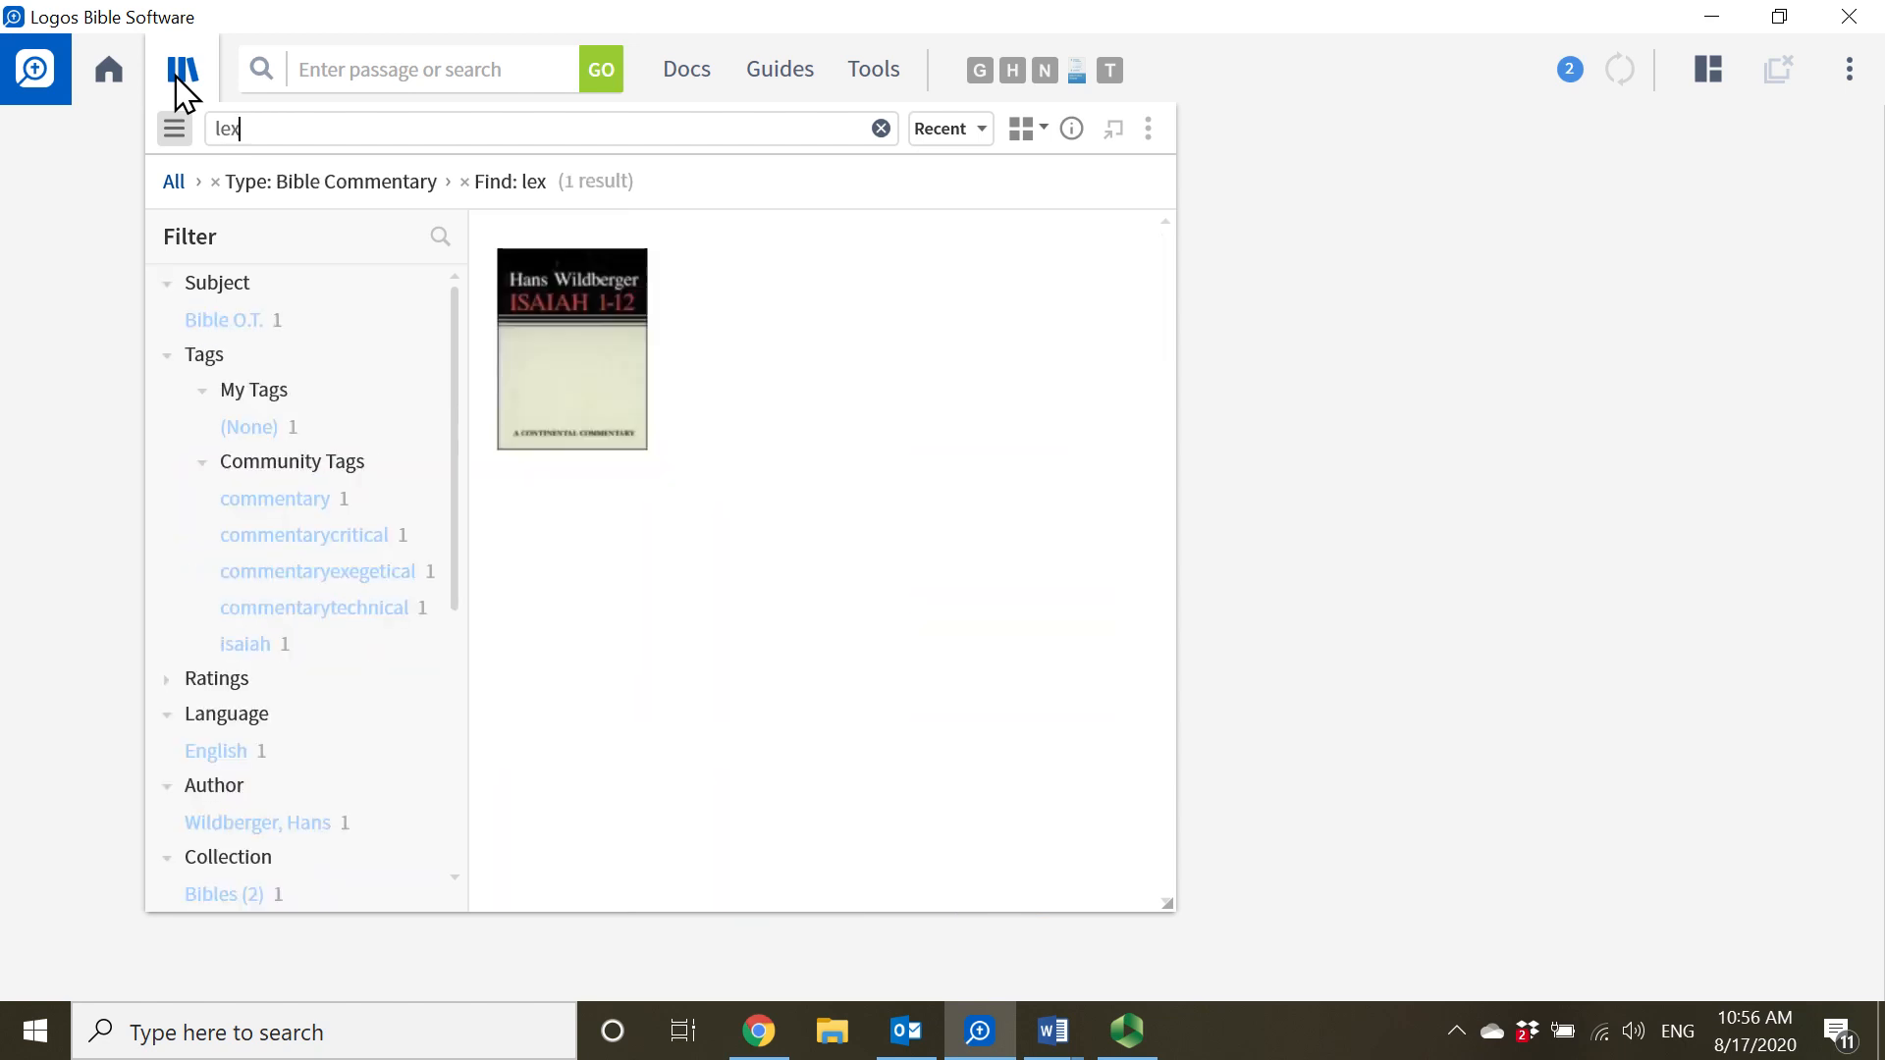
pyautogui.click(215, 183)
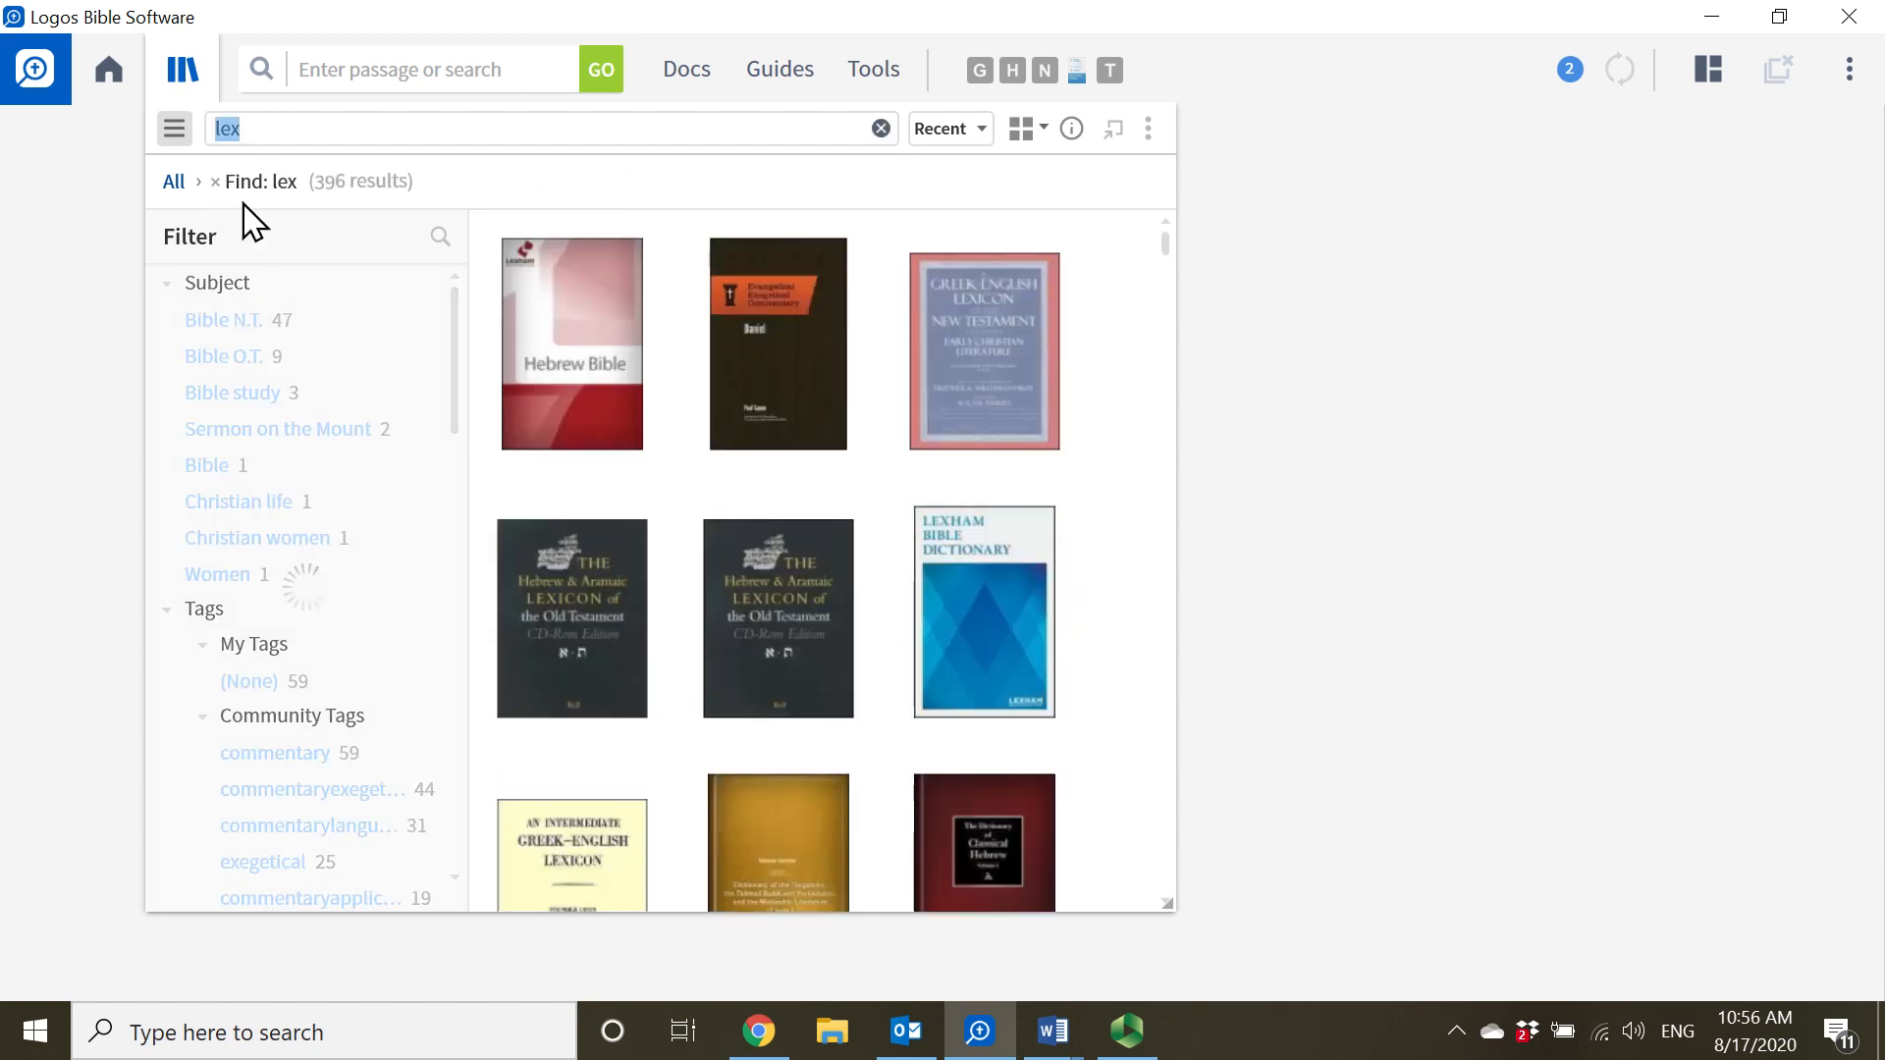
pyautogui.moveTo(600, 432)
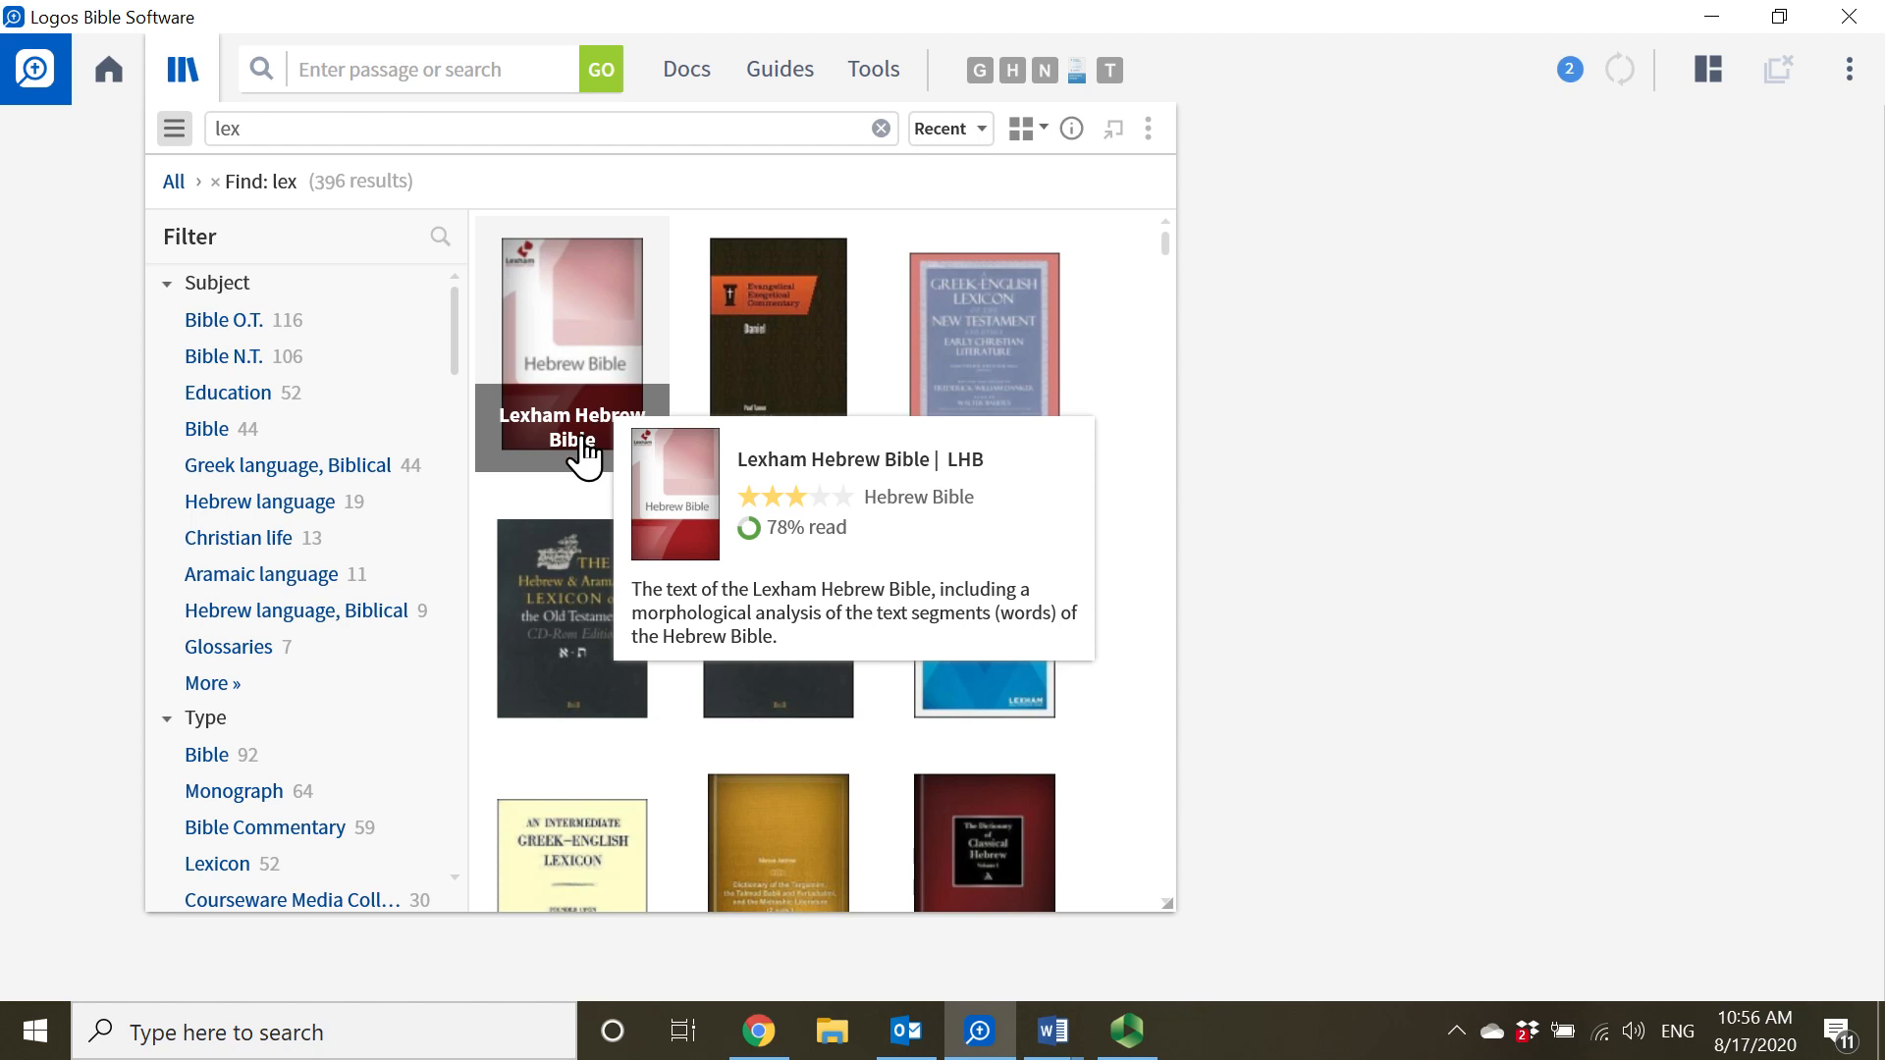
pyautogui.click(585, 452)
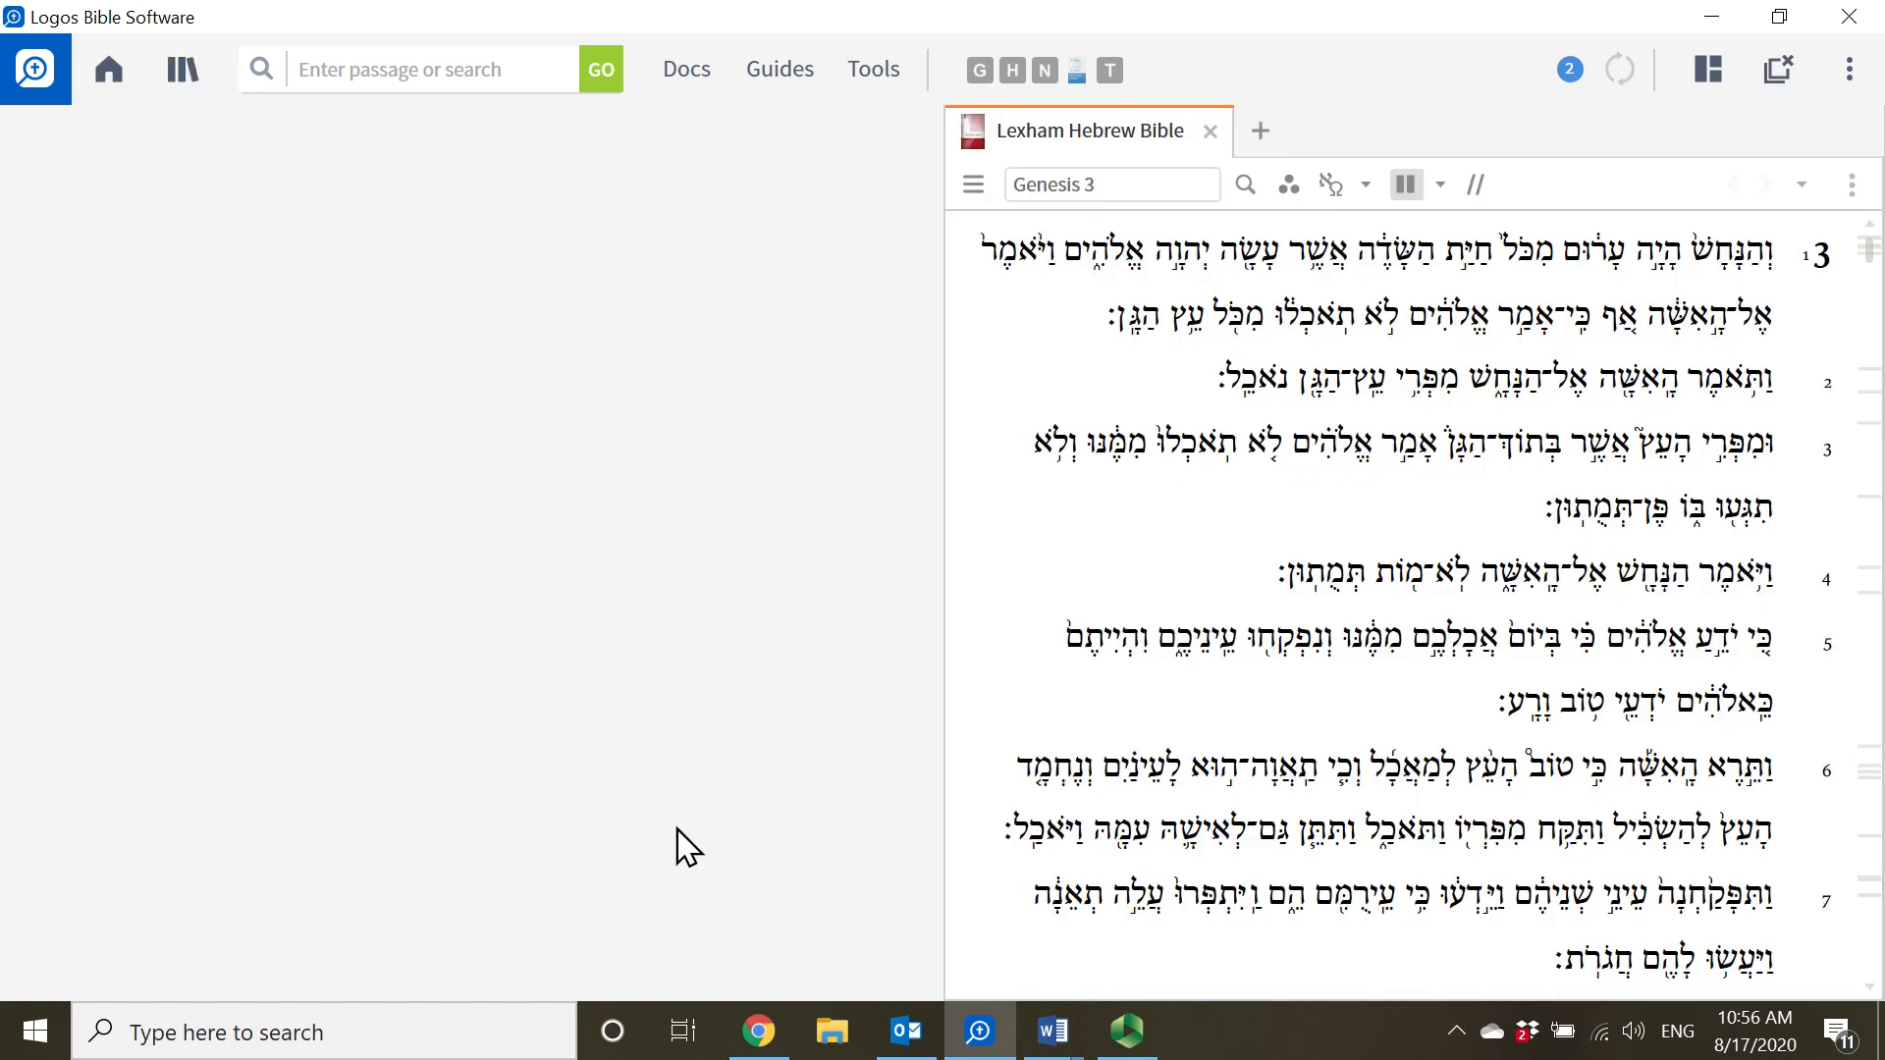
# - Turn on the visual filter that colours the verbs in the Lexham Hebrew Bible text of Genesis 3
pyautogui.click(1402, 188)
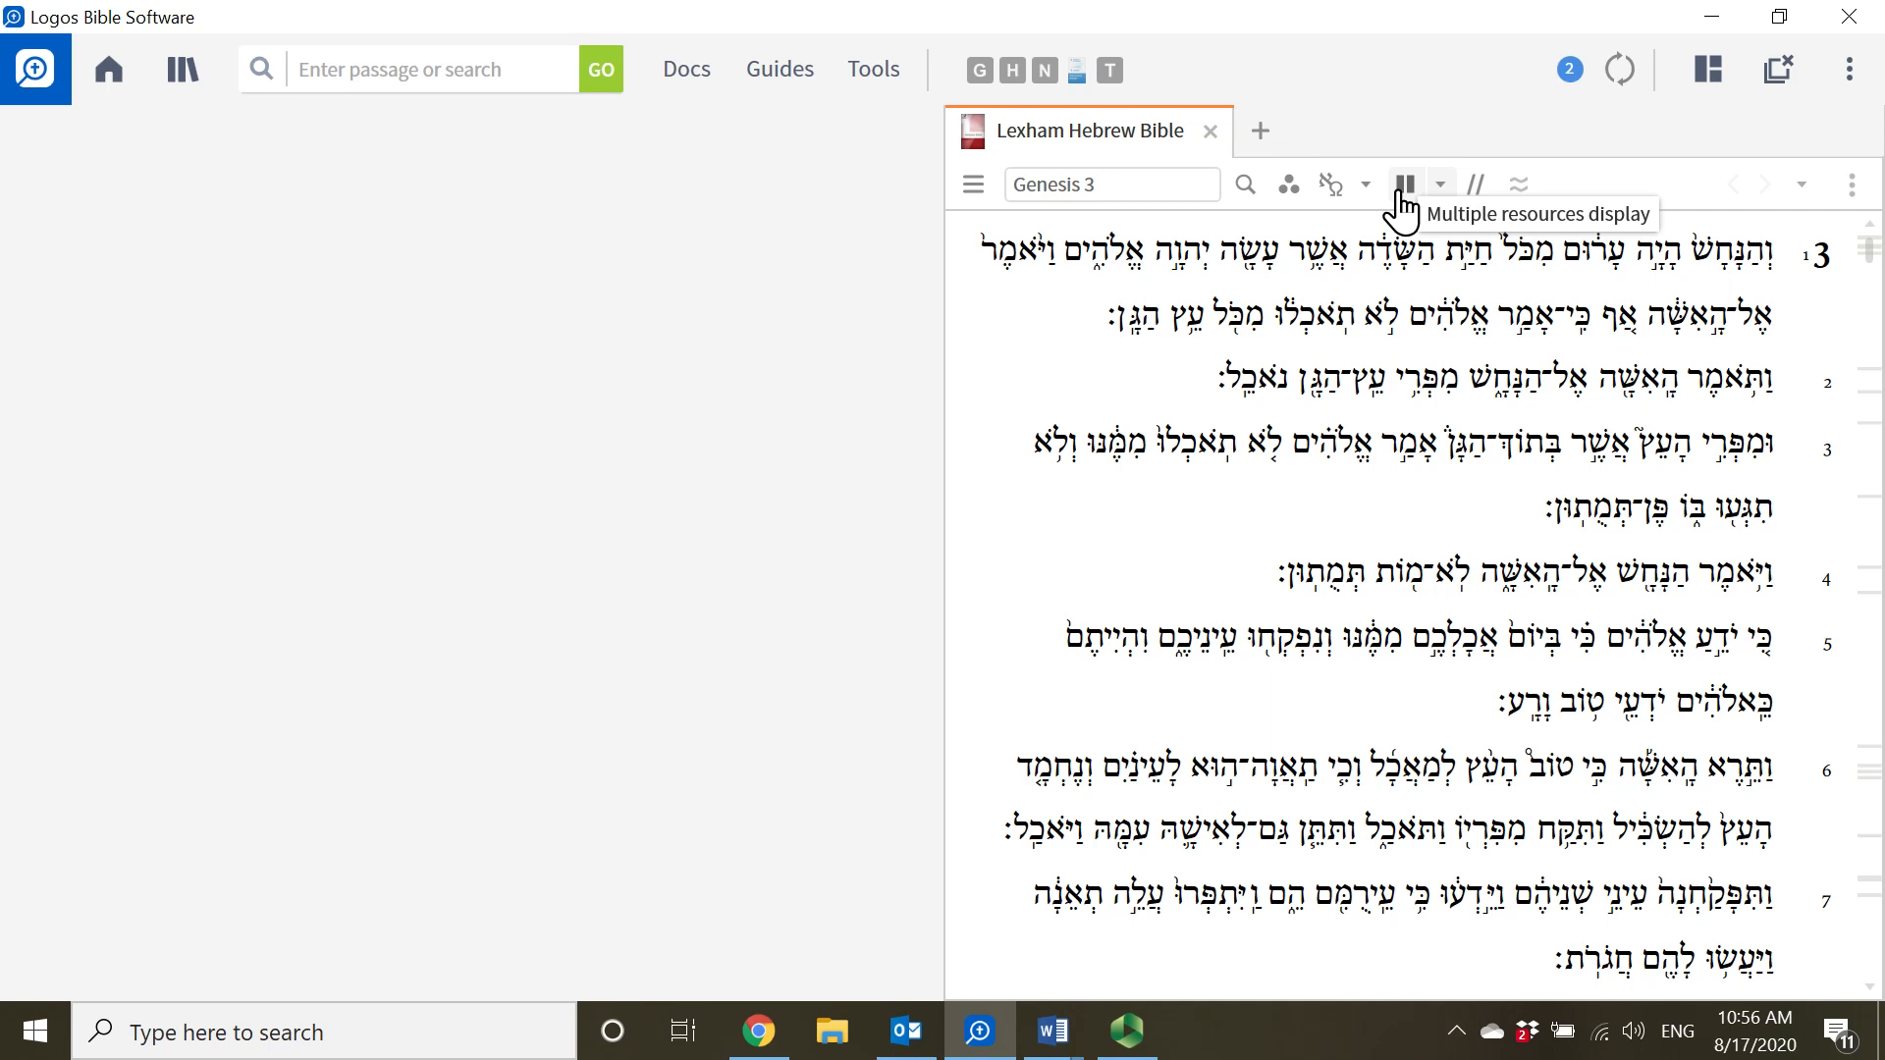
pyautogui.click(1298, 187)
pyautogui.scroll(-15, 1386, 540)
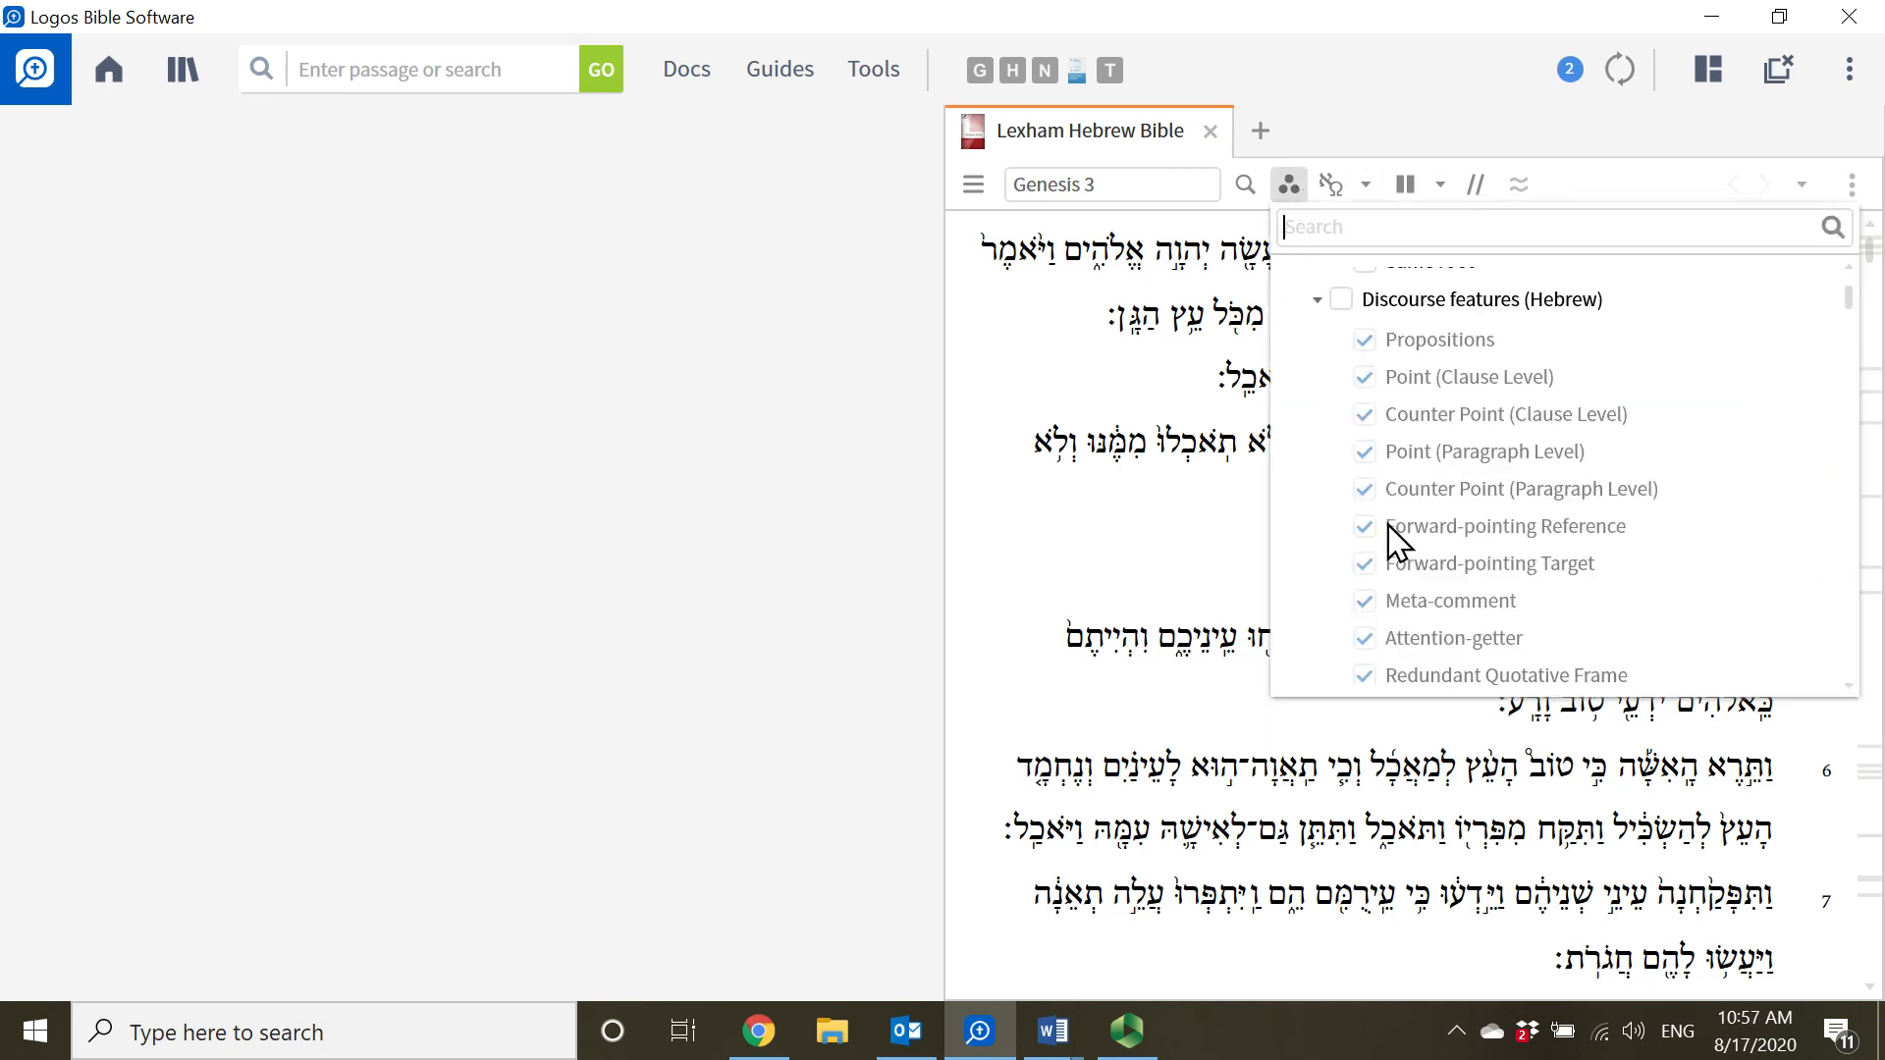
pyautogui.scroll(-15, 1388, 543)
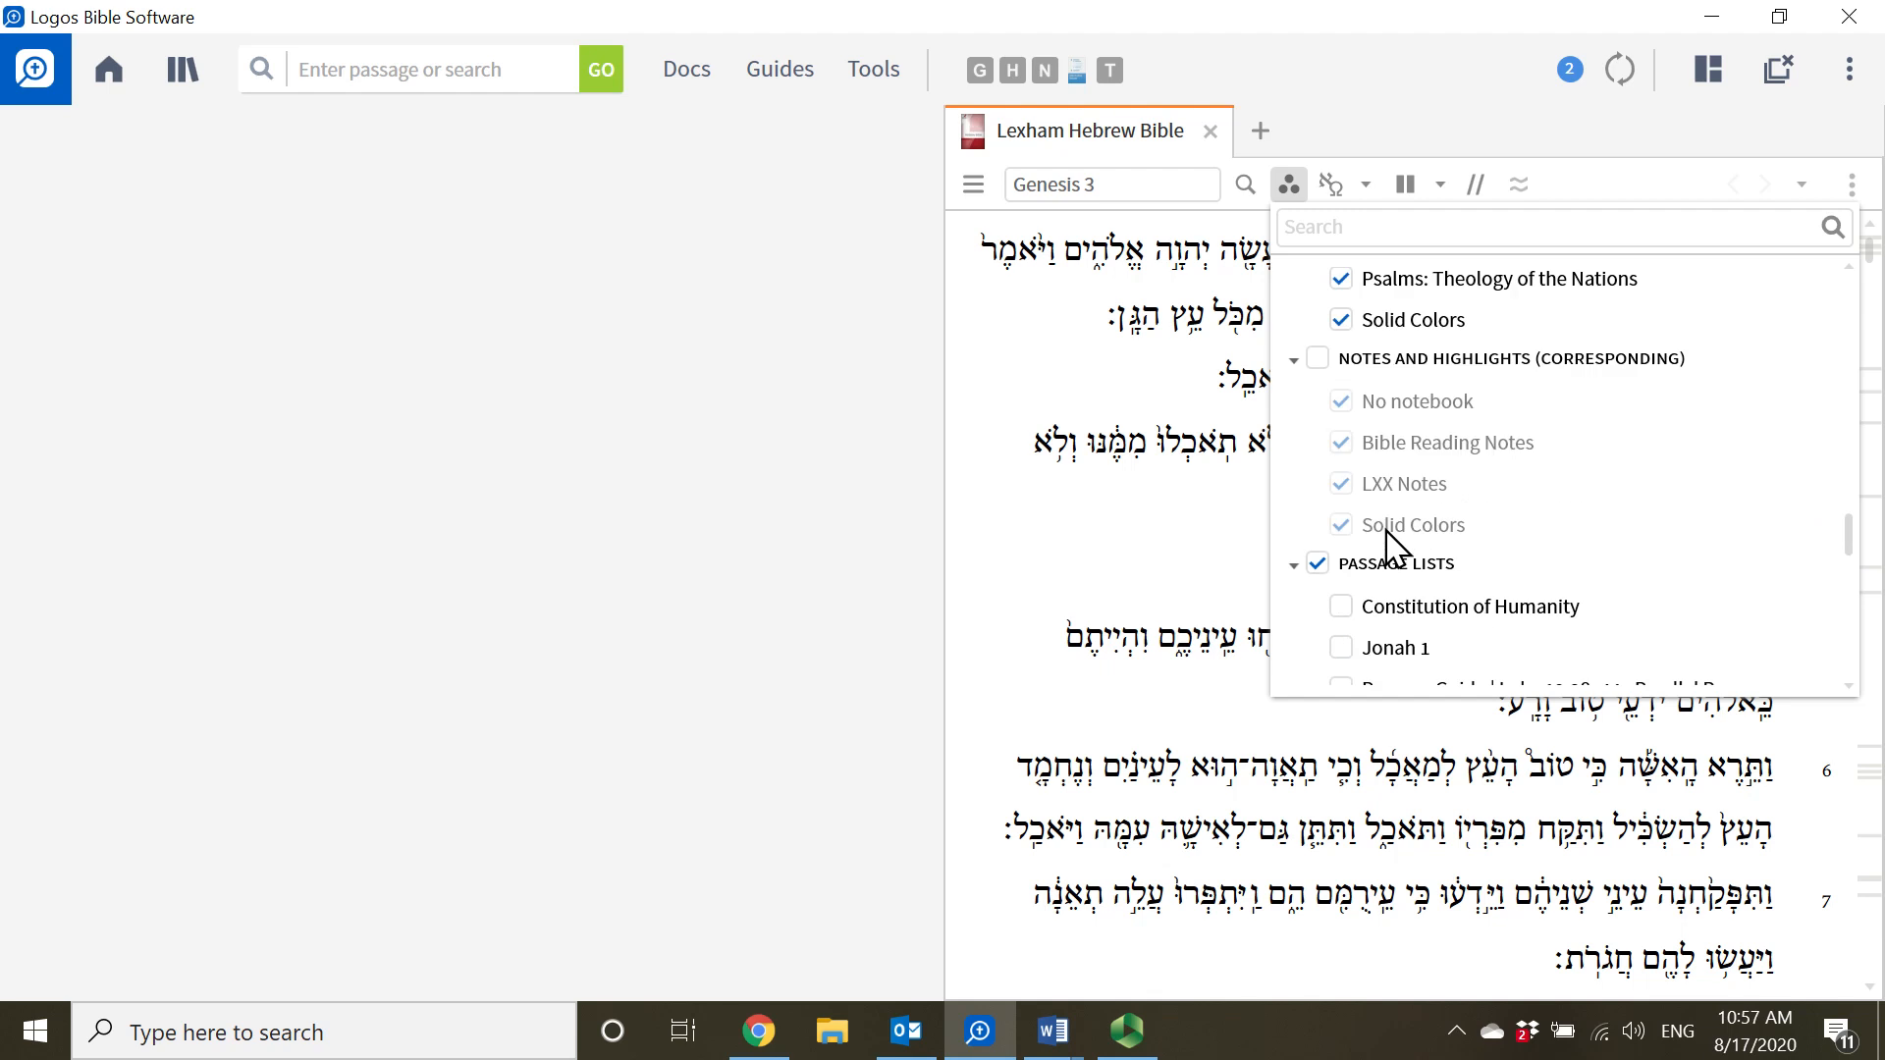
pyautogui.scroll(3, 1384, 540)
pyautogui.click(1331, 320)
pyautogui.click(1075, 407)
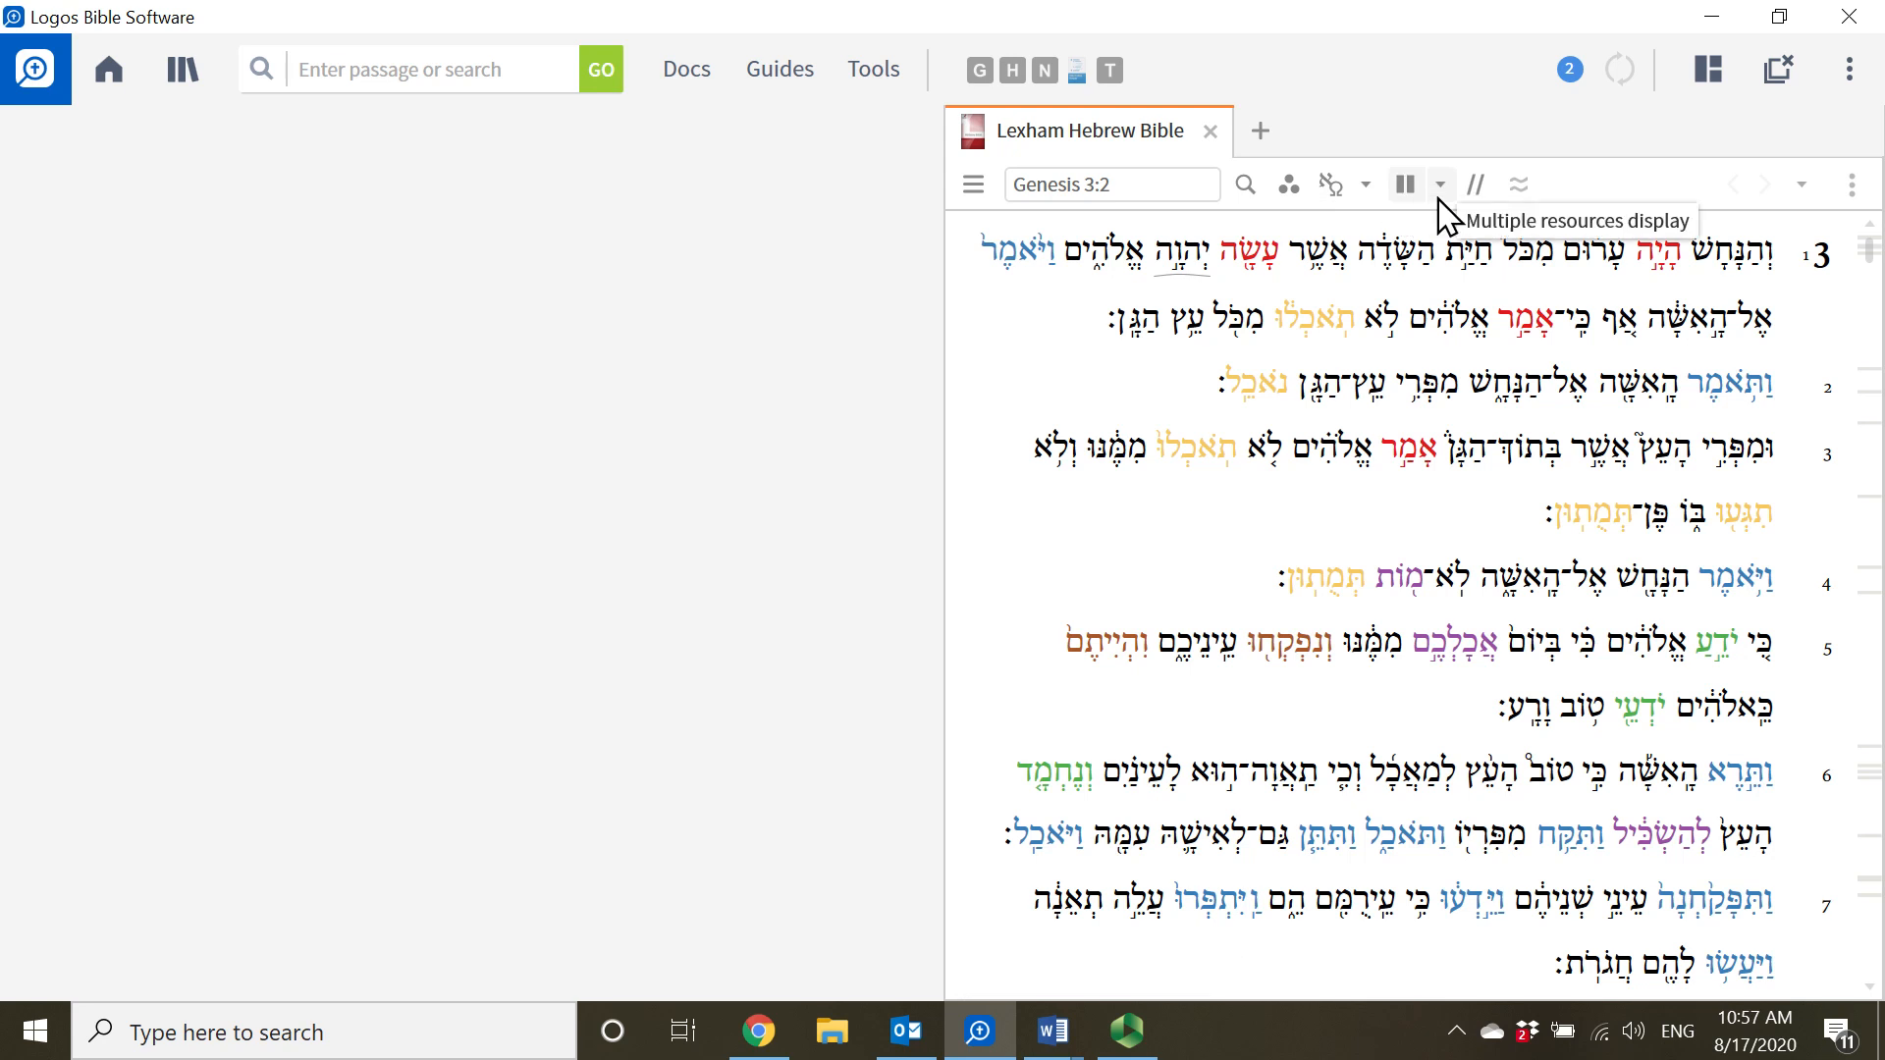
# - Display the ESV in parallel with the Lexham Hebrew Bible and compare the two texts of Genesis 3
pyautogui.click(1404, 184)
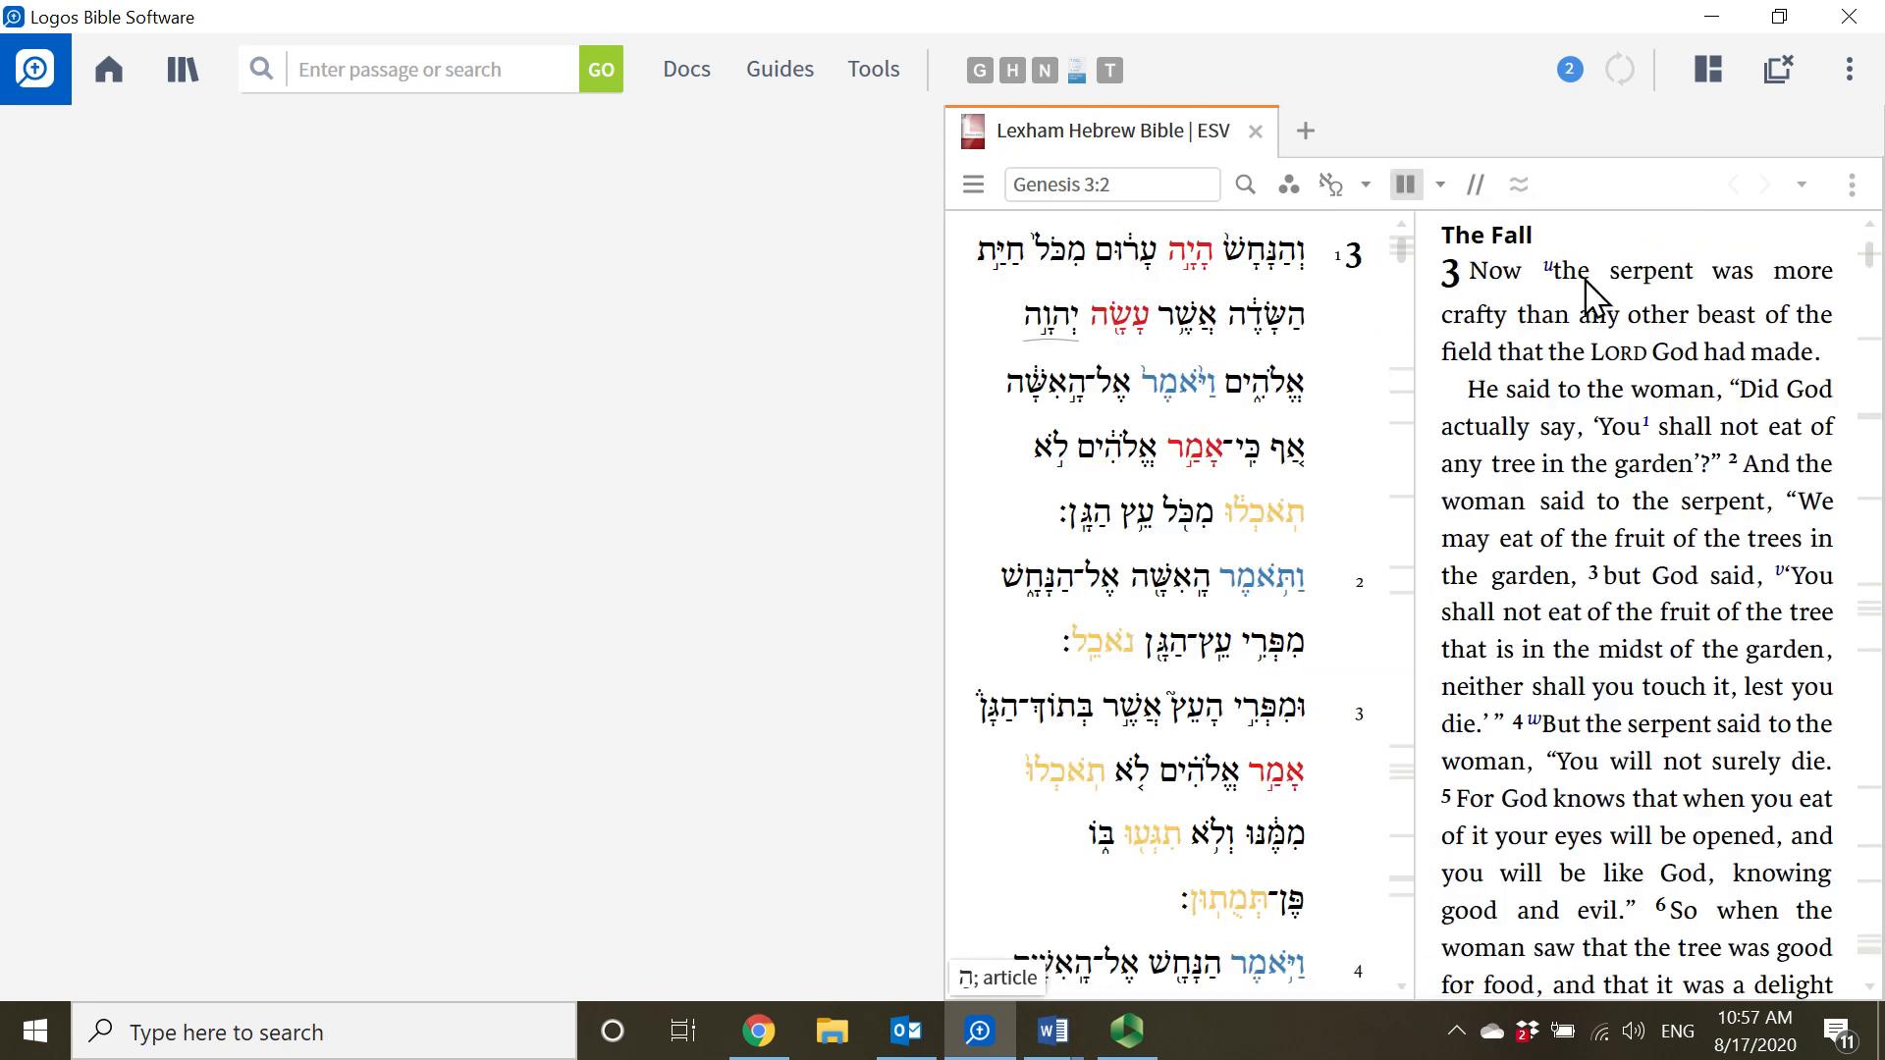
pyautogui.scroll(-10, 1107, 454)
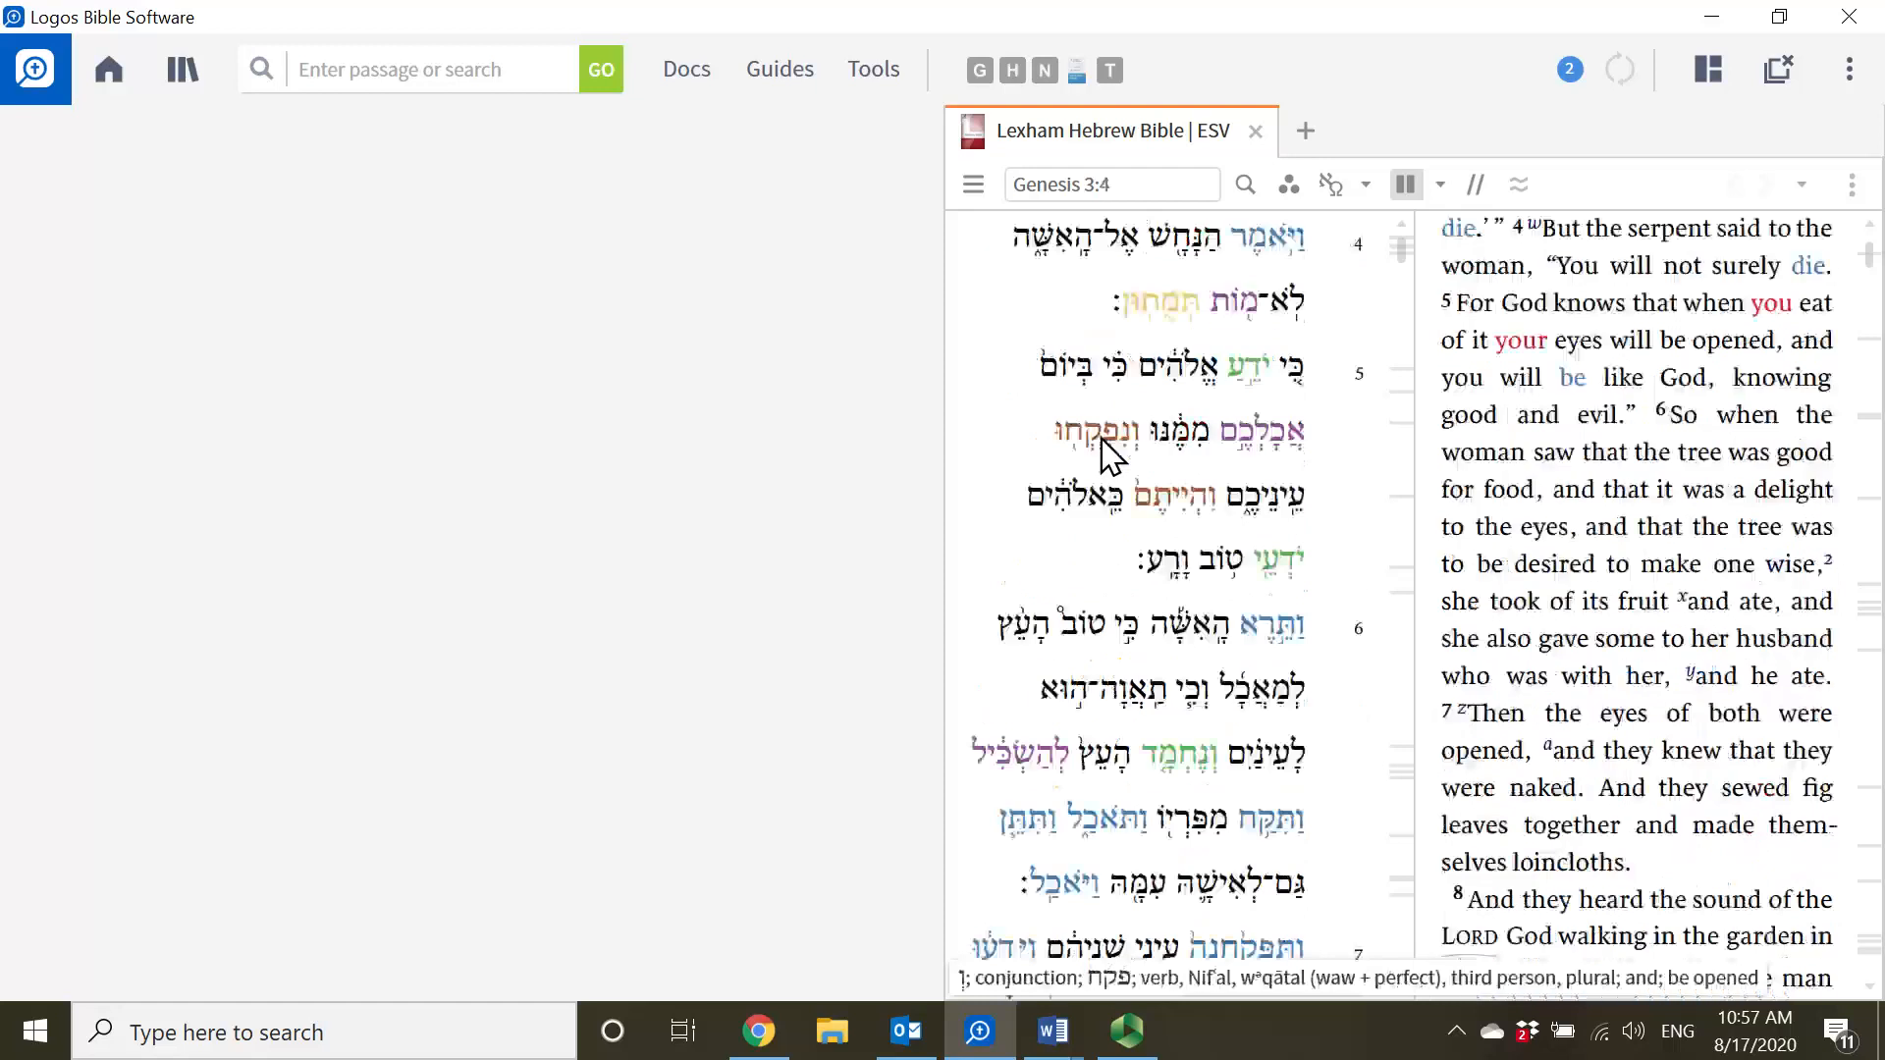
pyautogui.scroll(10, 1107, 455)
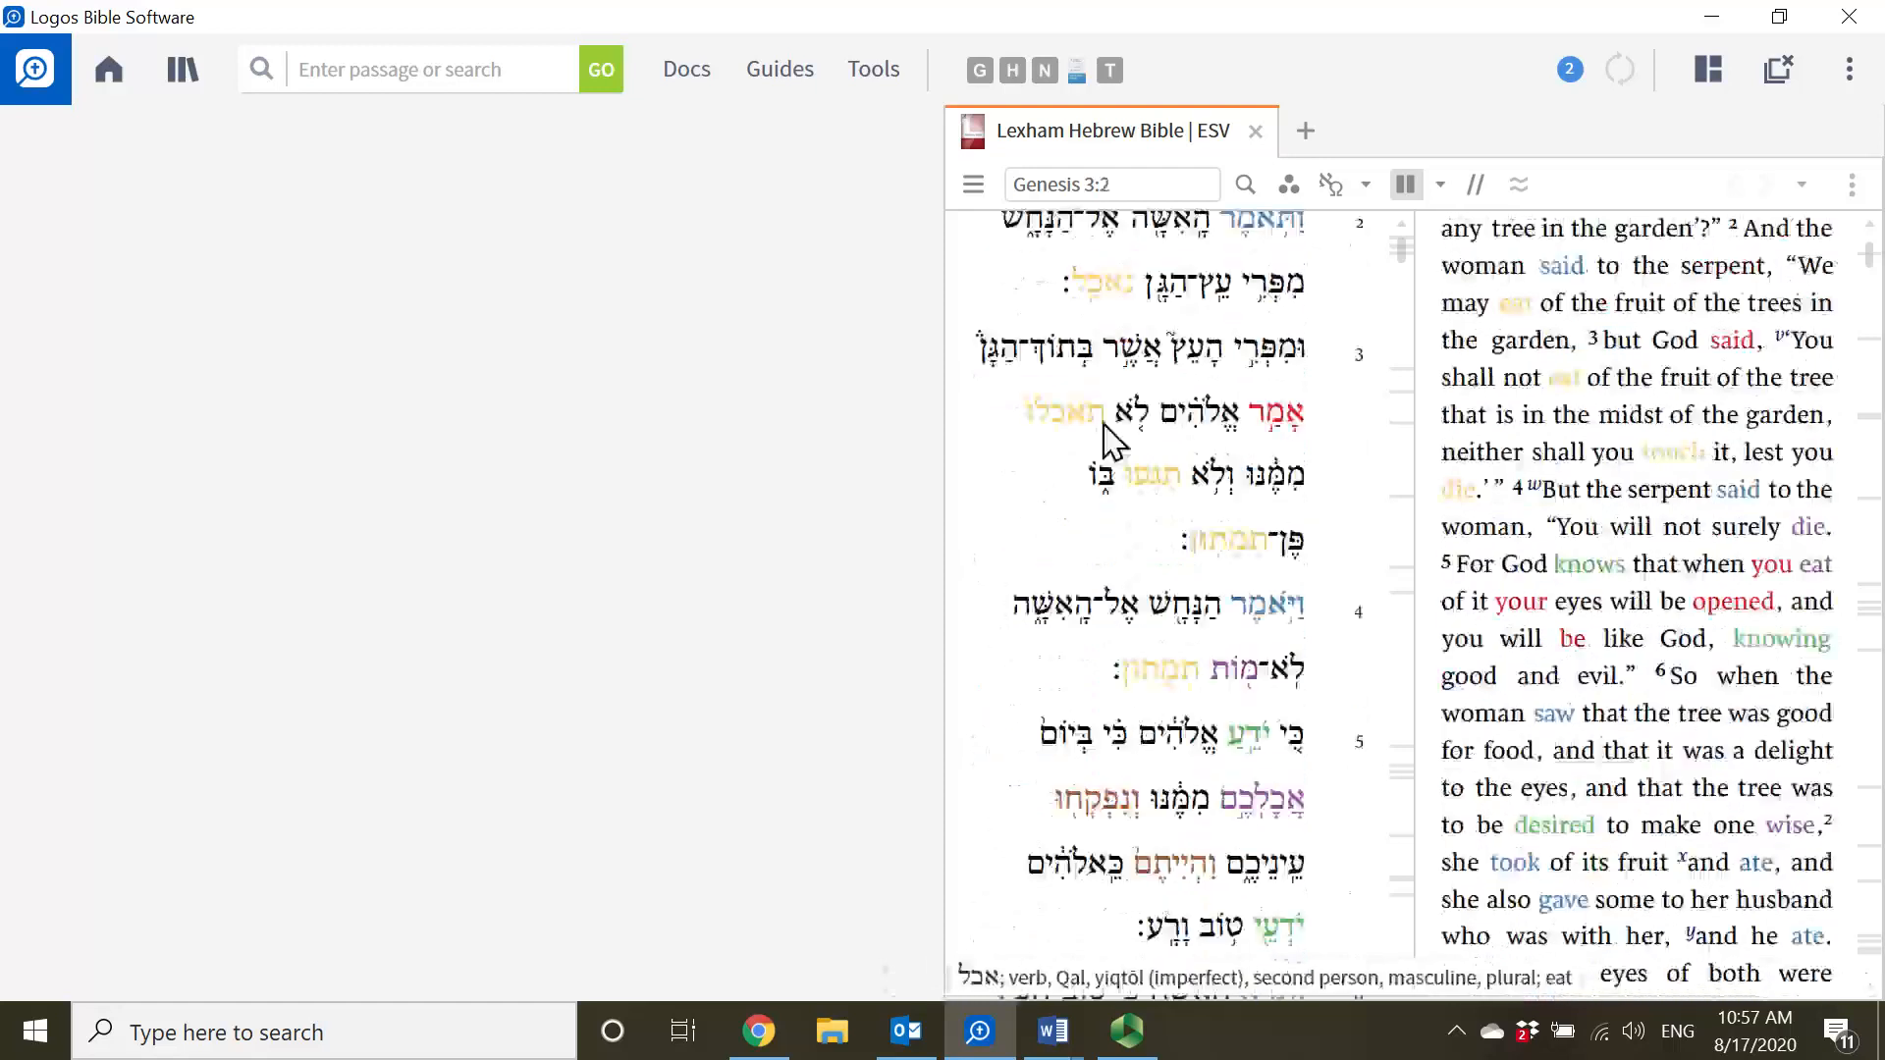
pyautogui.scroll(5, 1109, 441)
pyautogui.scroll(-2, 1134, 437)
# - Find "lxx" among the parallel resources and add the Septuaginta: Morphologically Tagged Edition beside the Hebrew Bible and ESV
pyautogui.click(1443, 189)
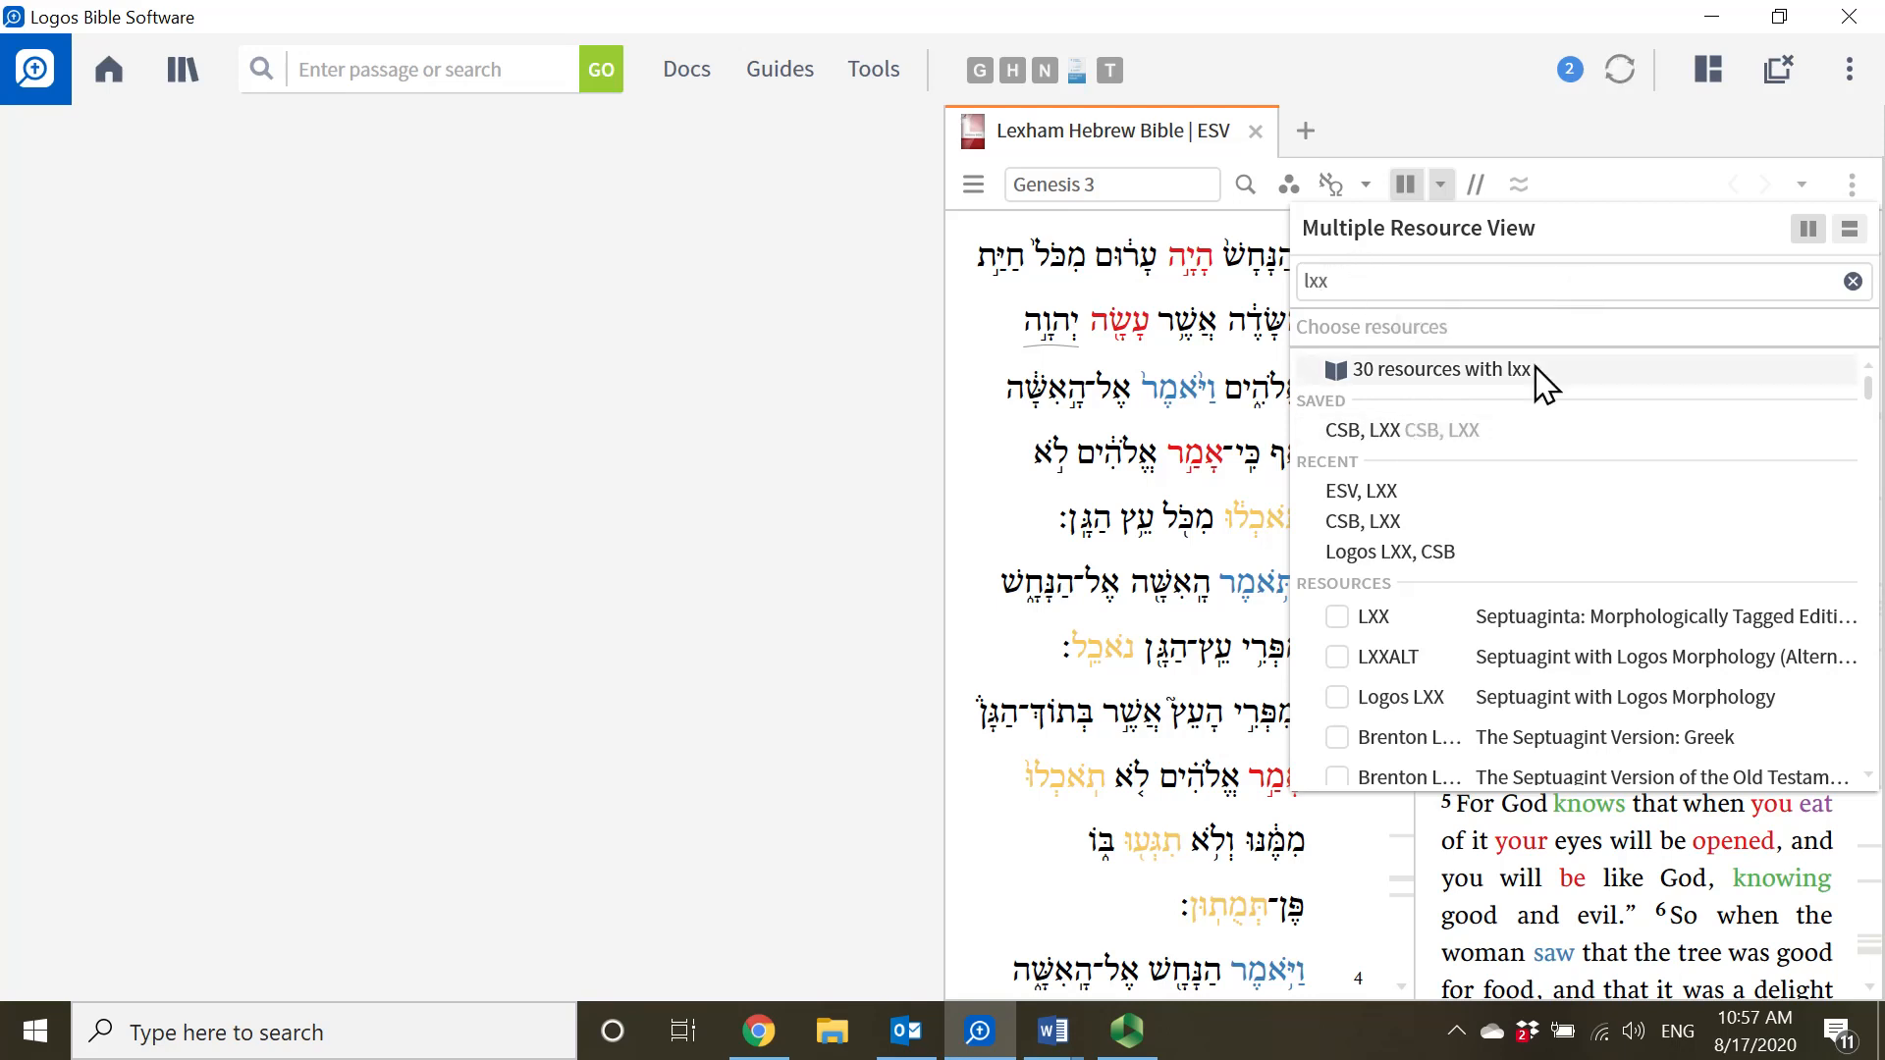
pyautogui.scroll(-1, 1547, 385)
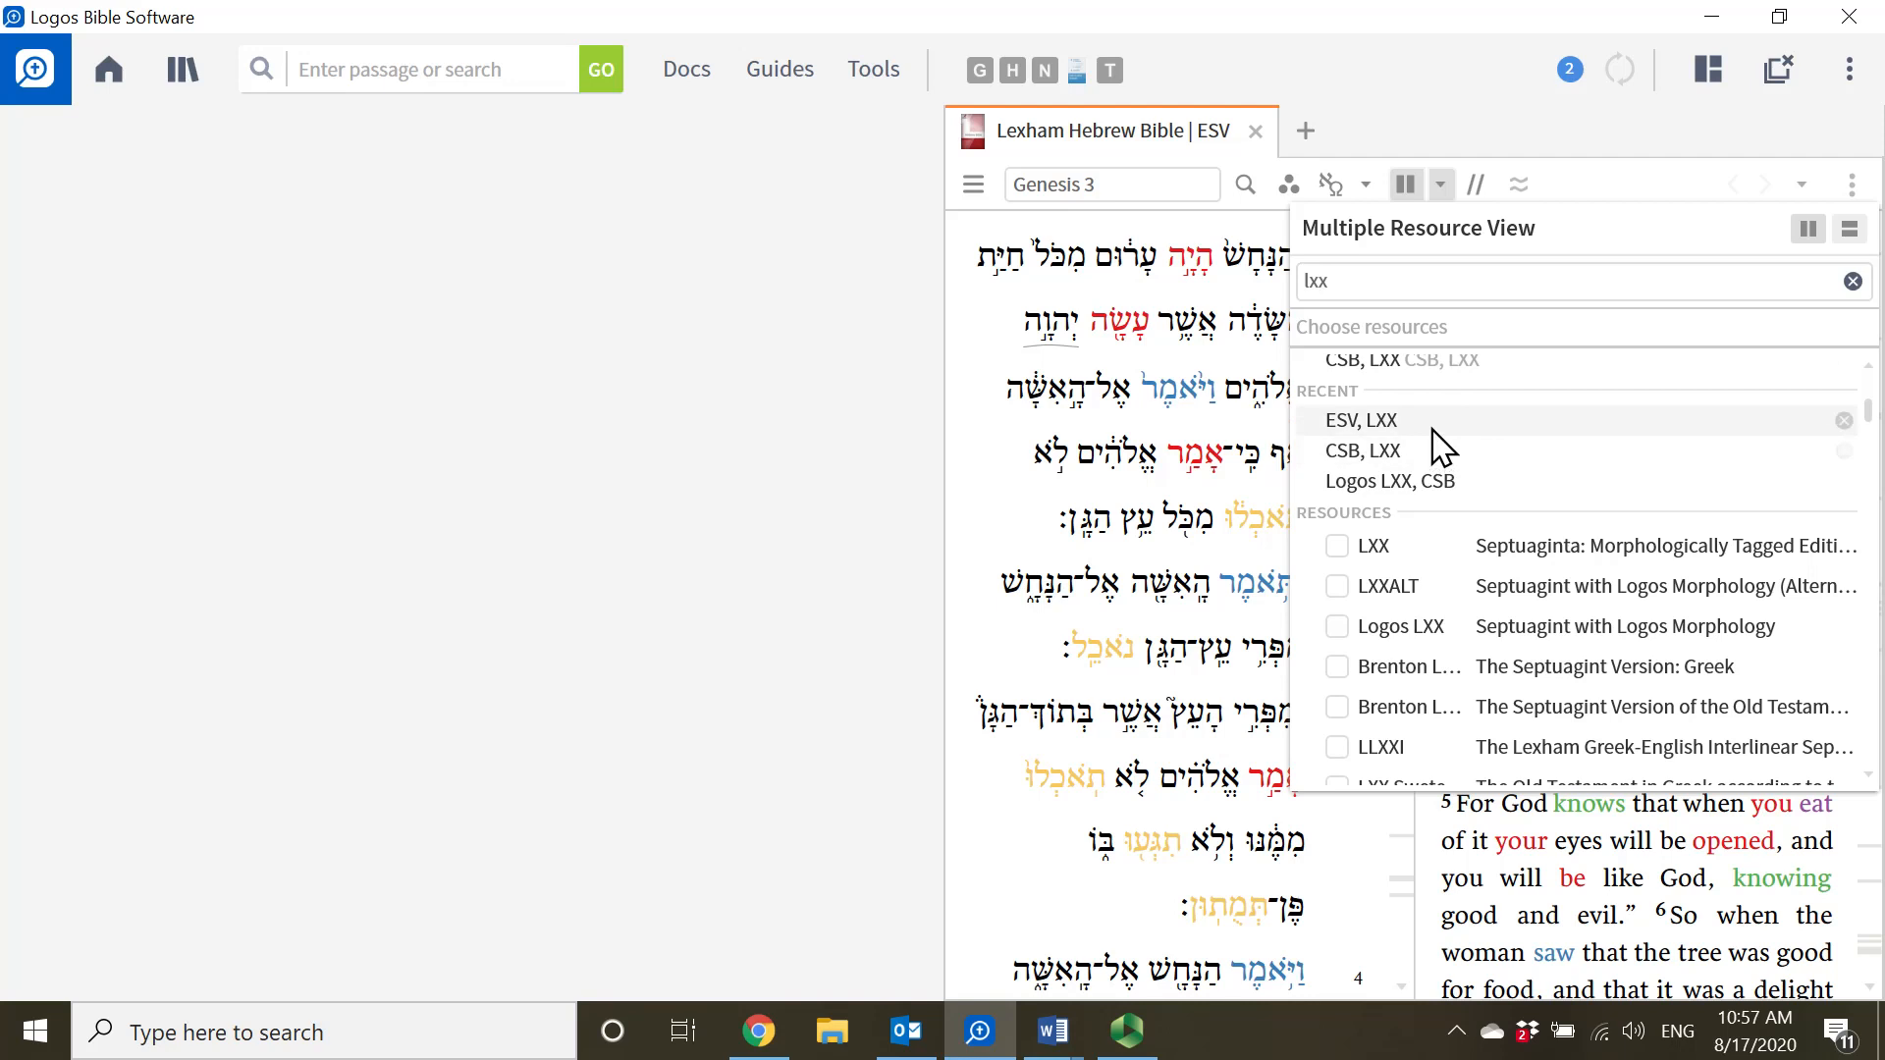
pyautogui.press('Return')
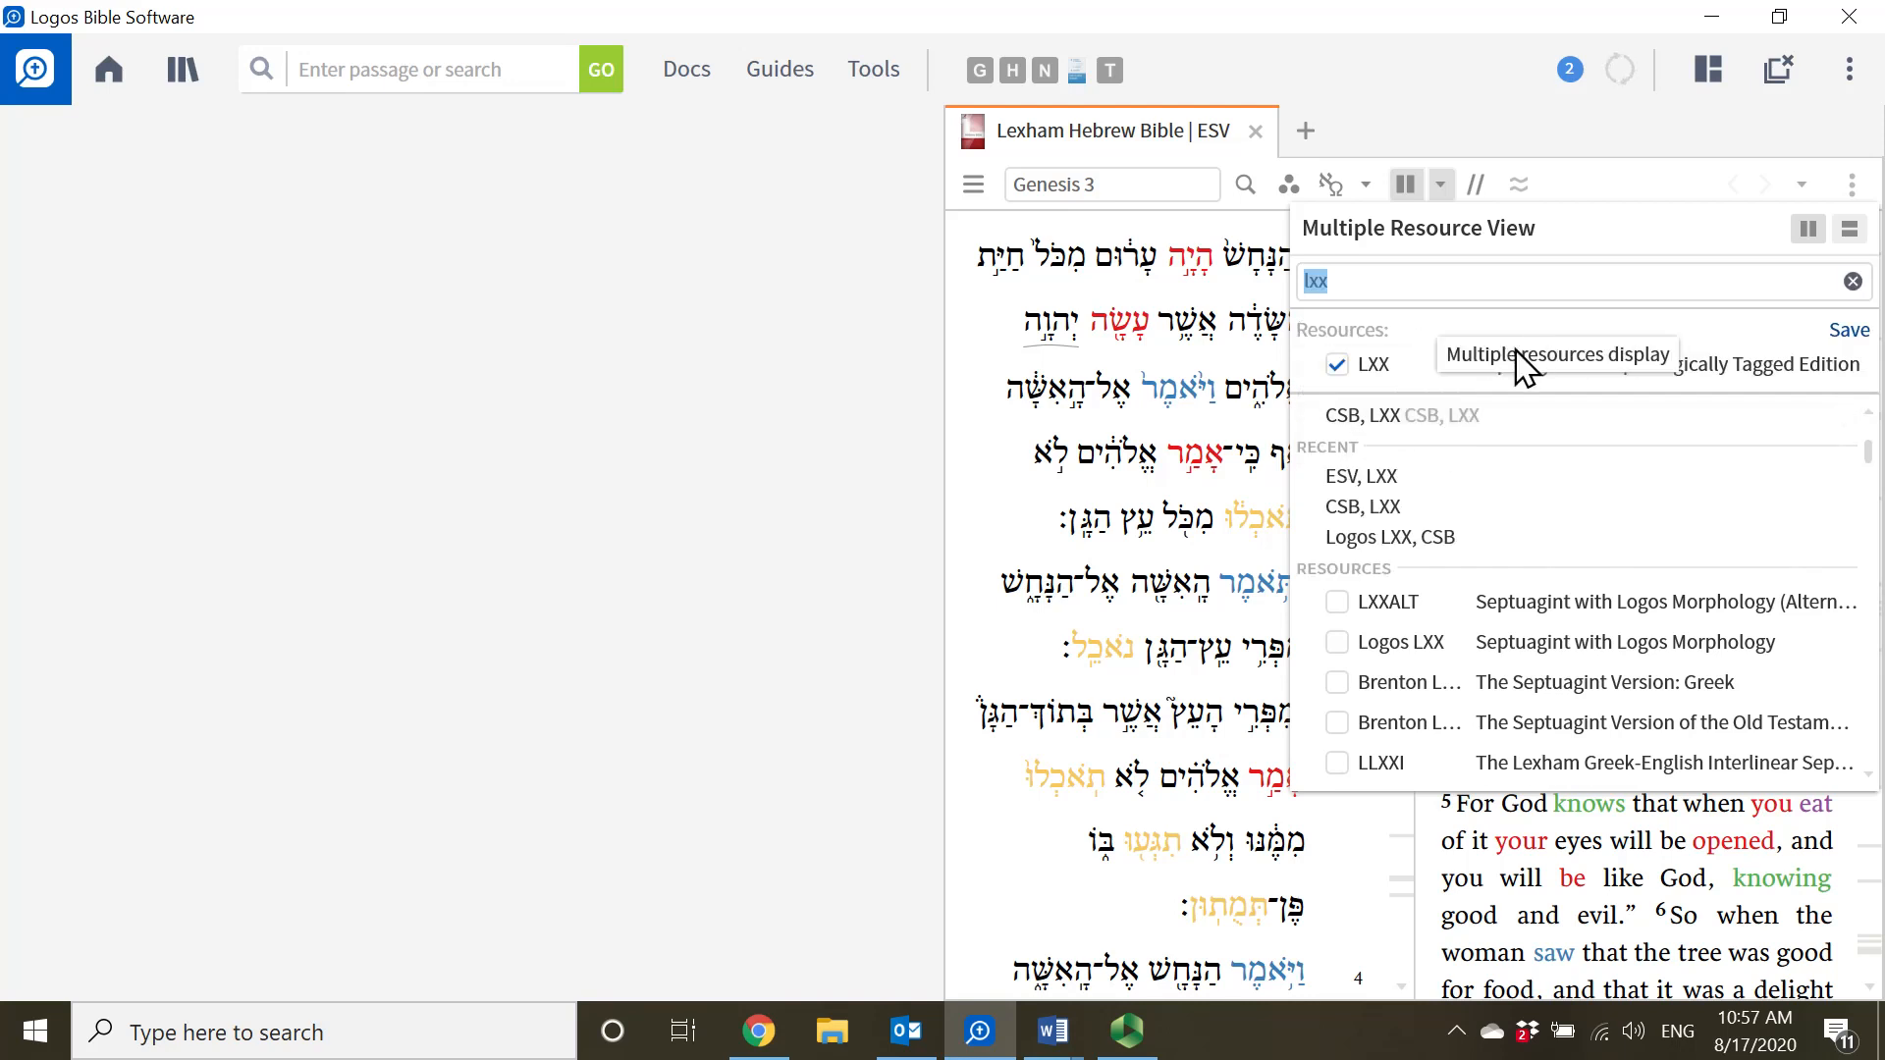
pyautogui.click(1000, 484)
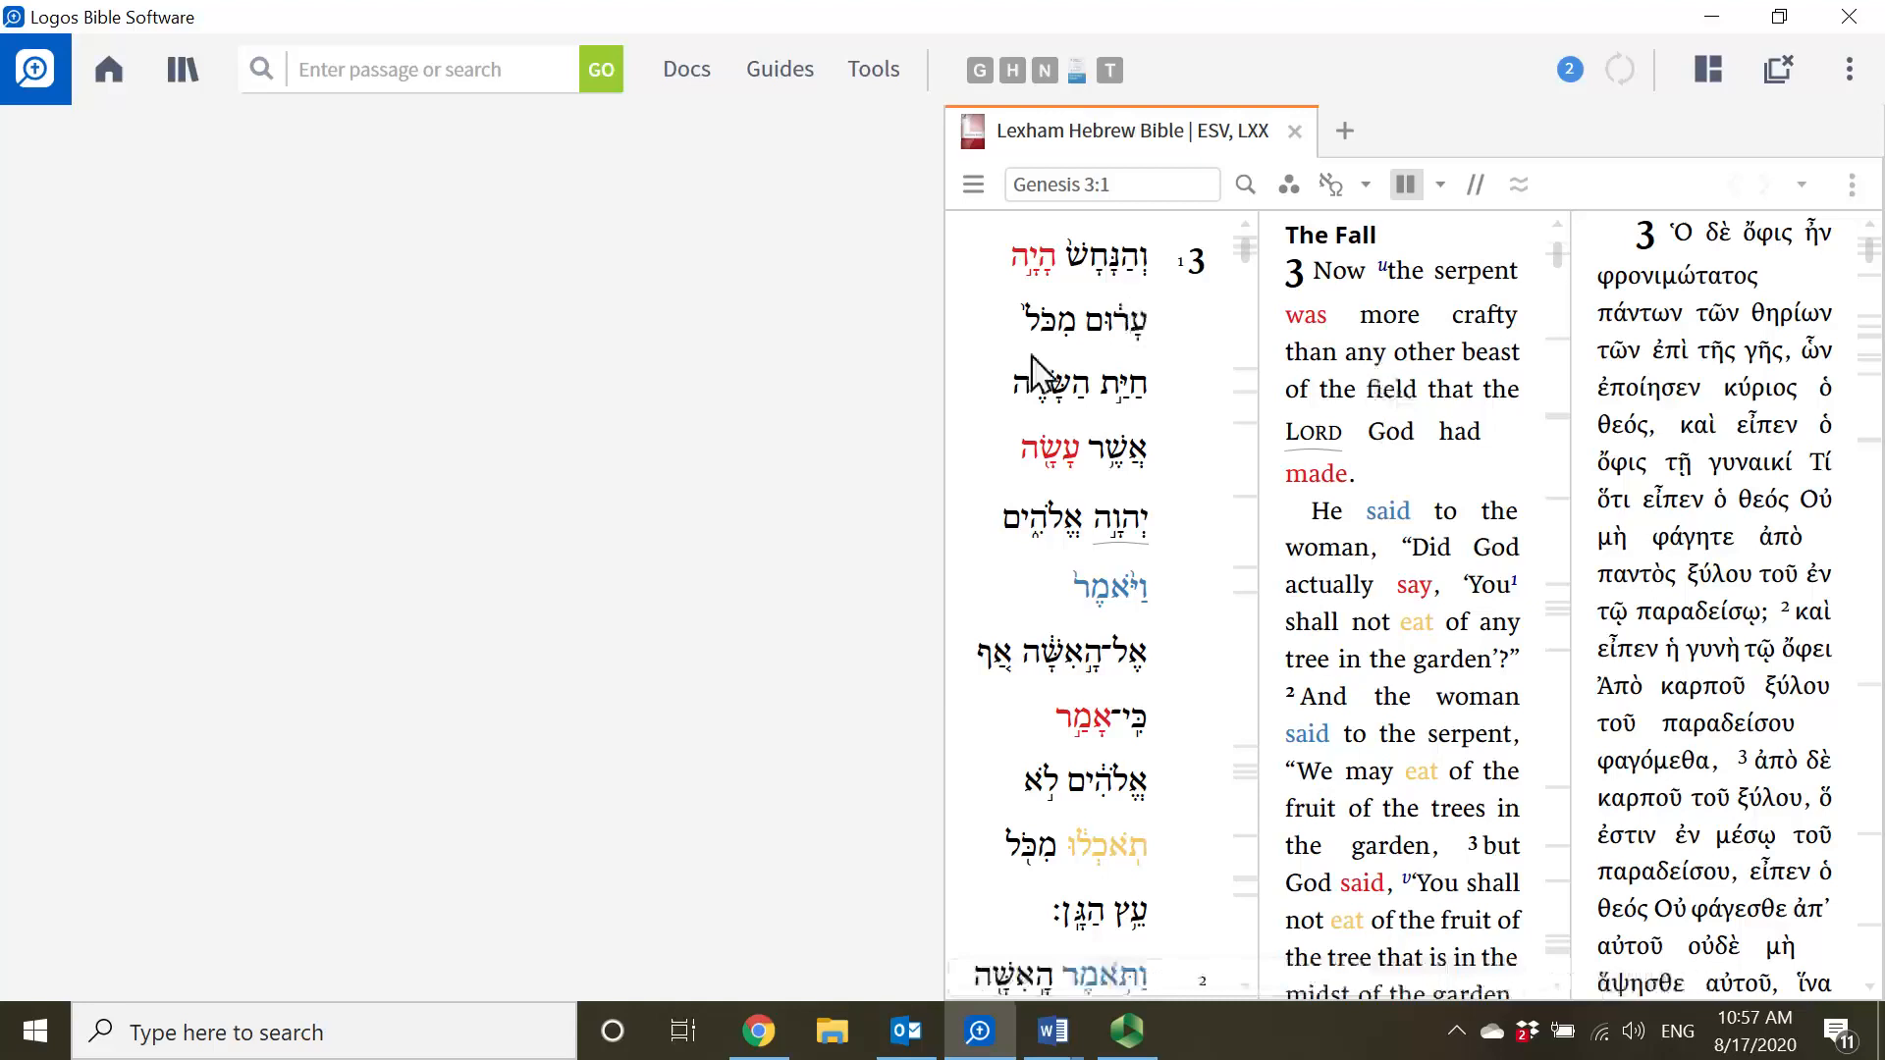
# - Remove the LXX from the parallel display, trying a narrower Bible pane before widening it again
pyautogui.moveTo(937, 351); pyautogui.dragTo(1031, 345)
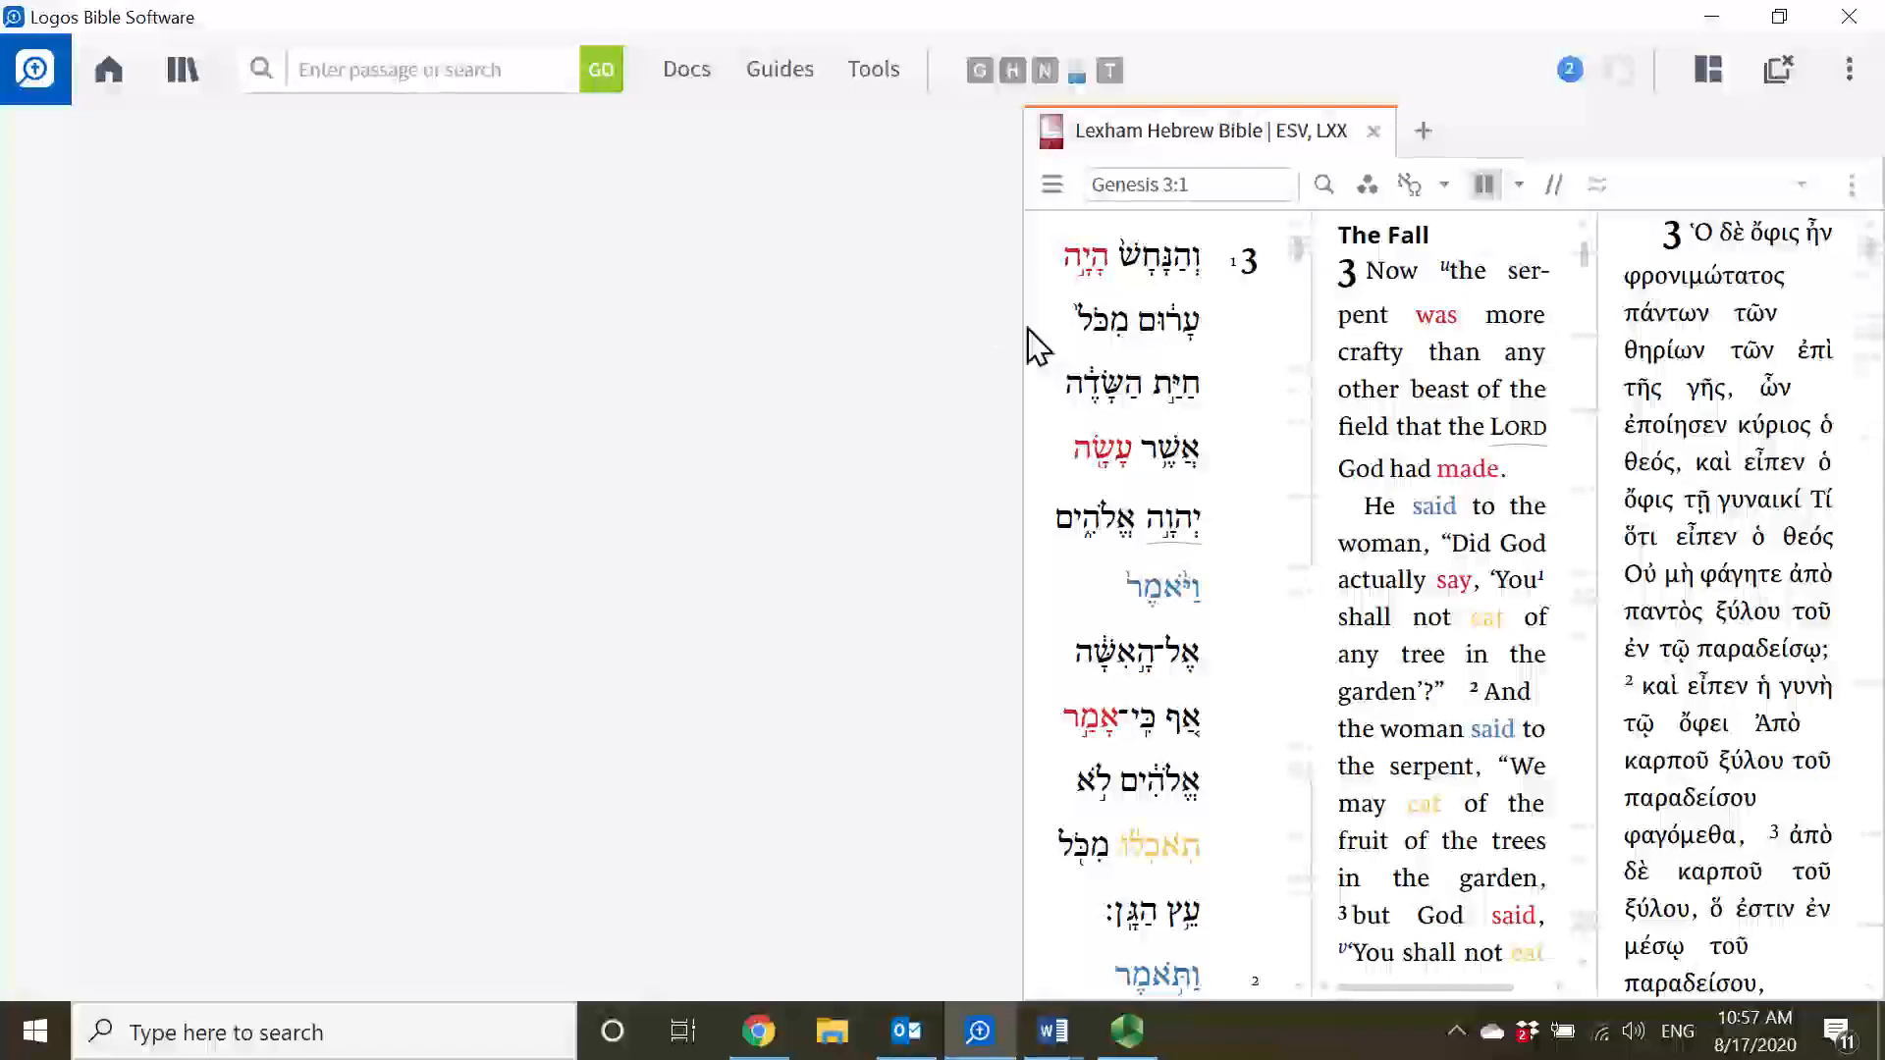
pyautogui.click(1521, 188)
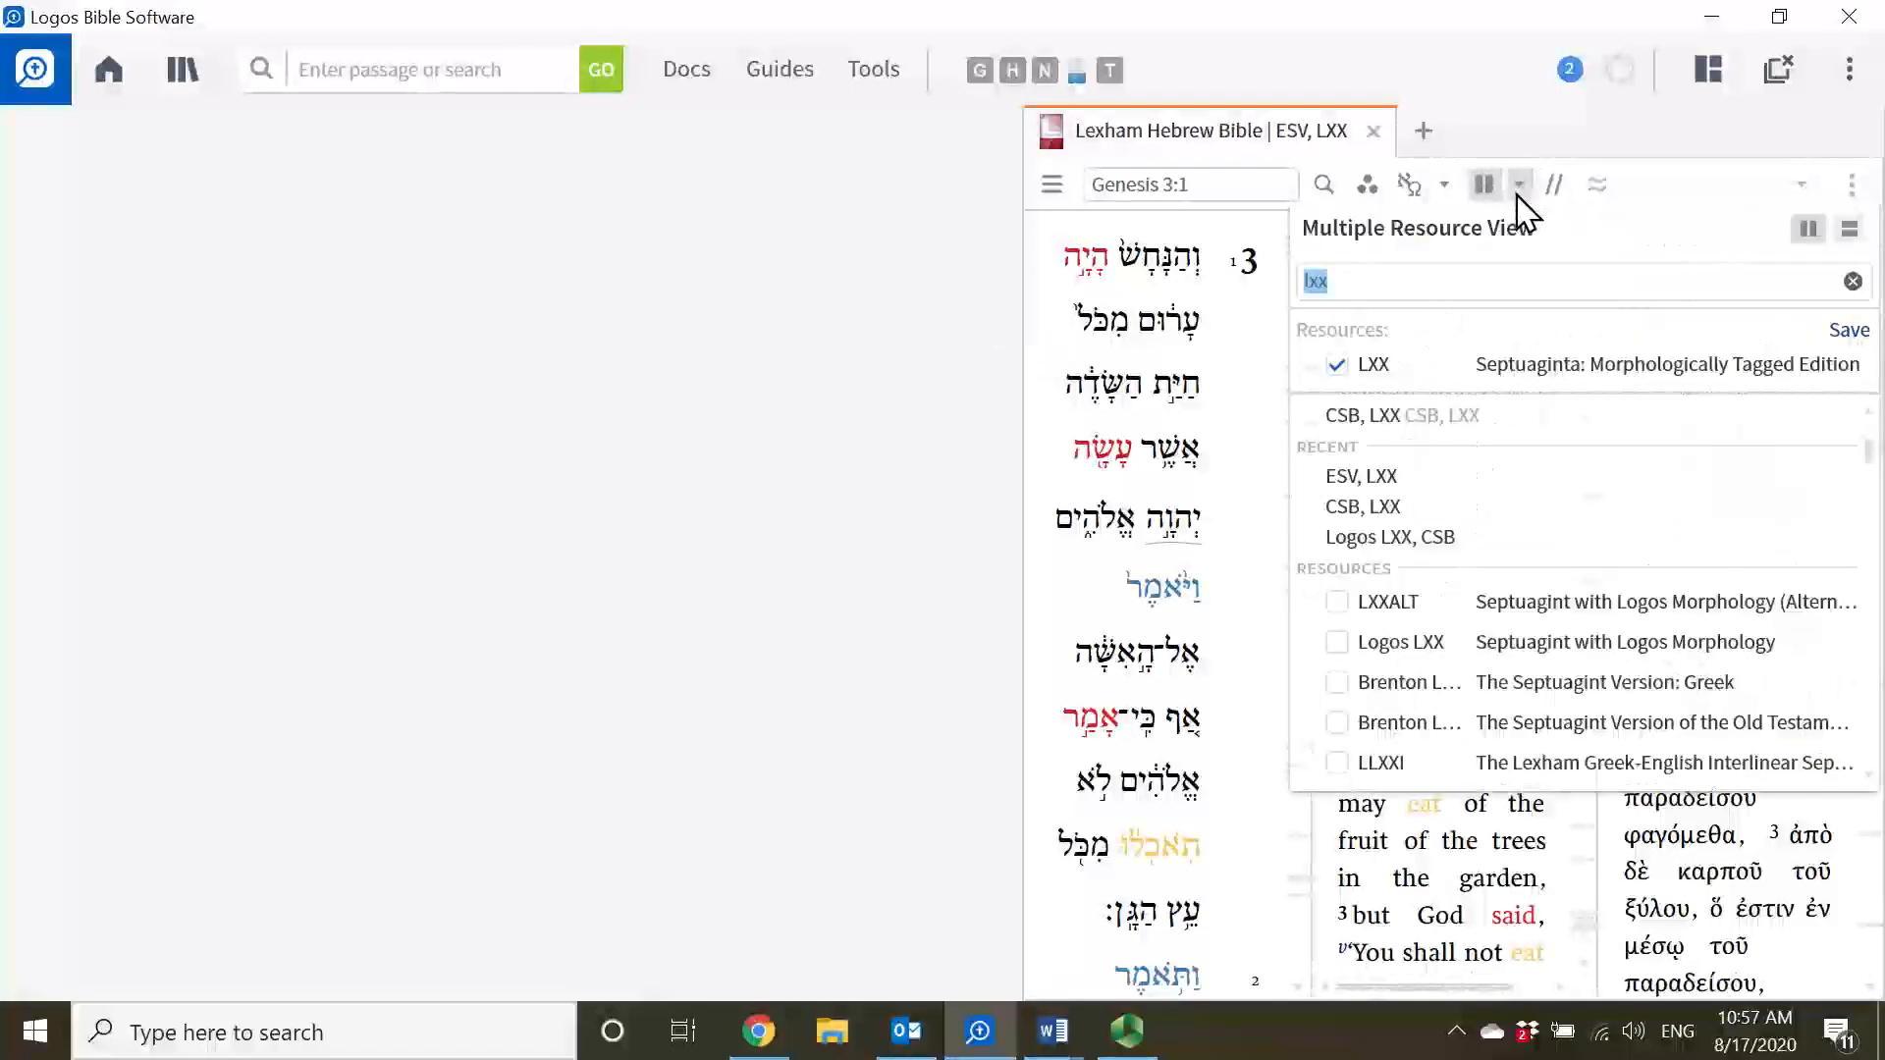
pyautogui.click(1333, 369)
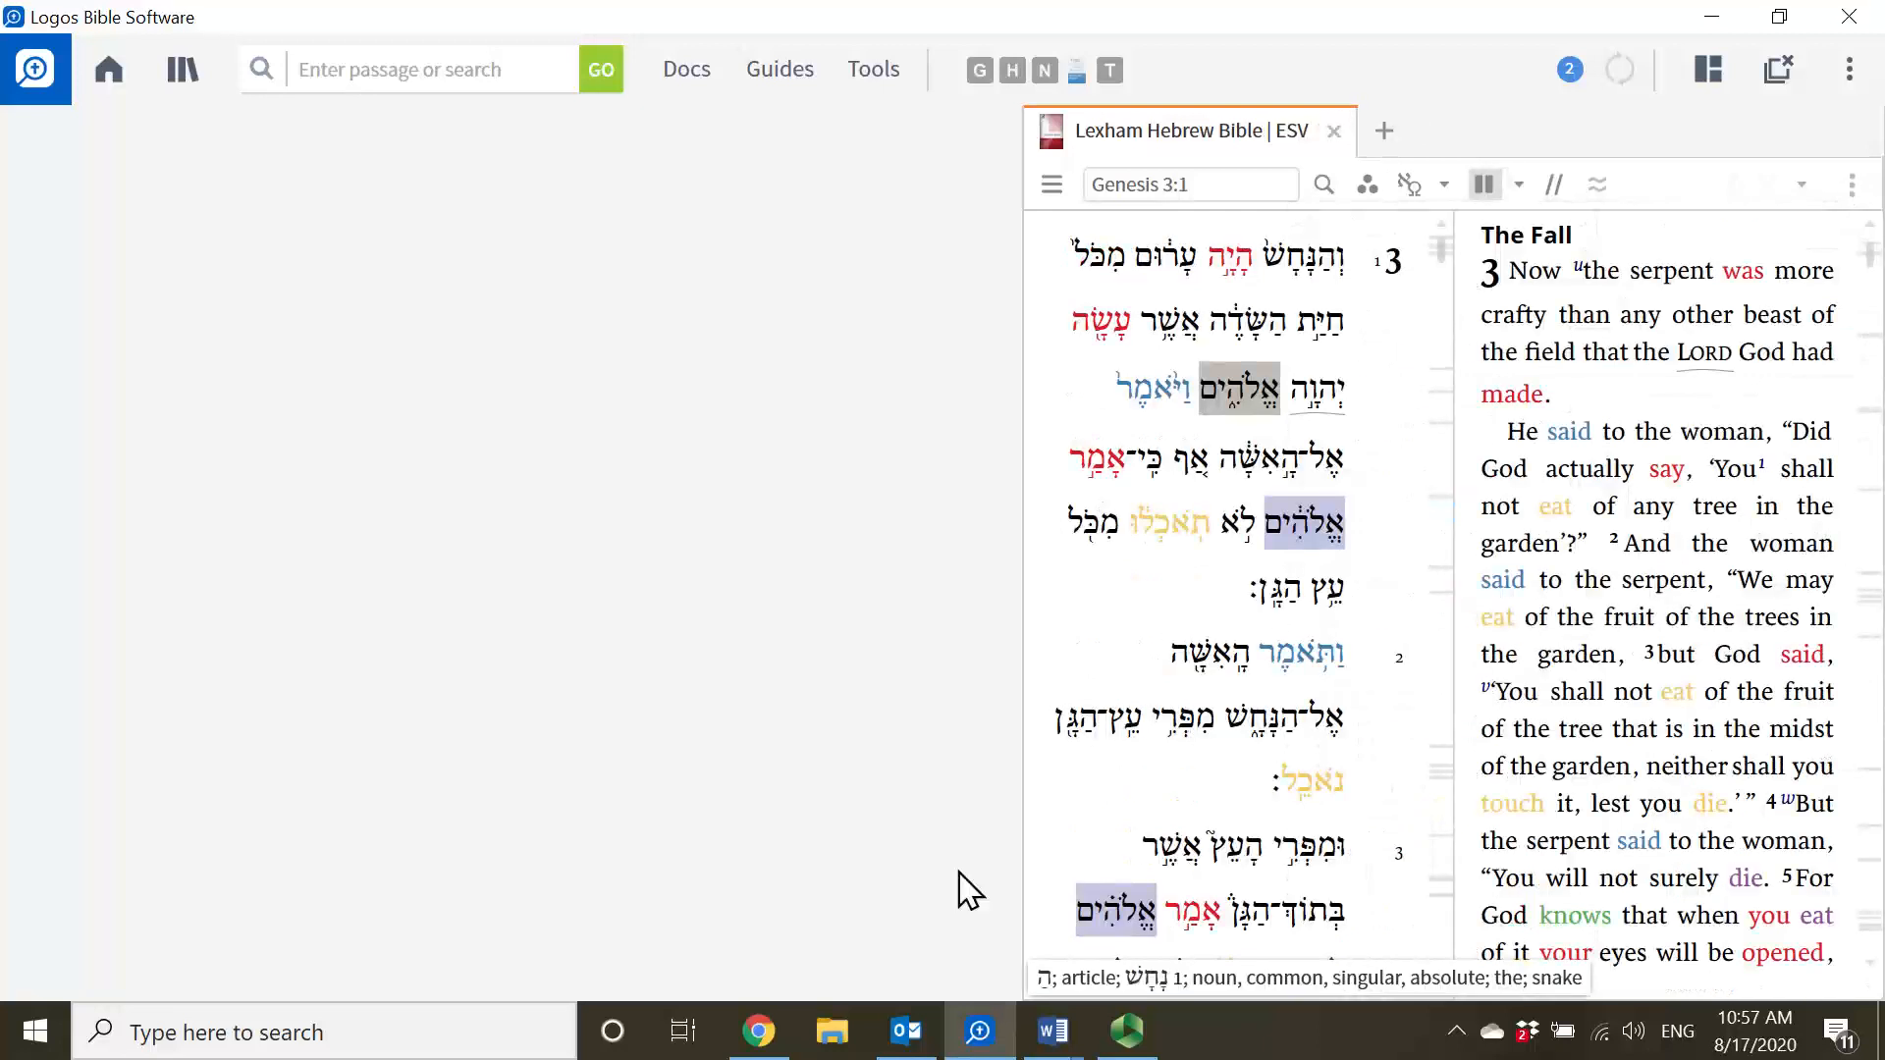
pyautogui.moveTo(1003, 605); pyautogui.dragTo(925, 608)
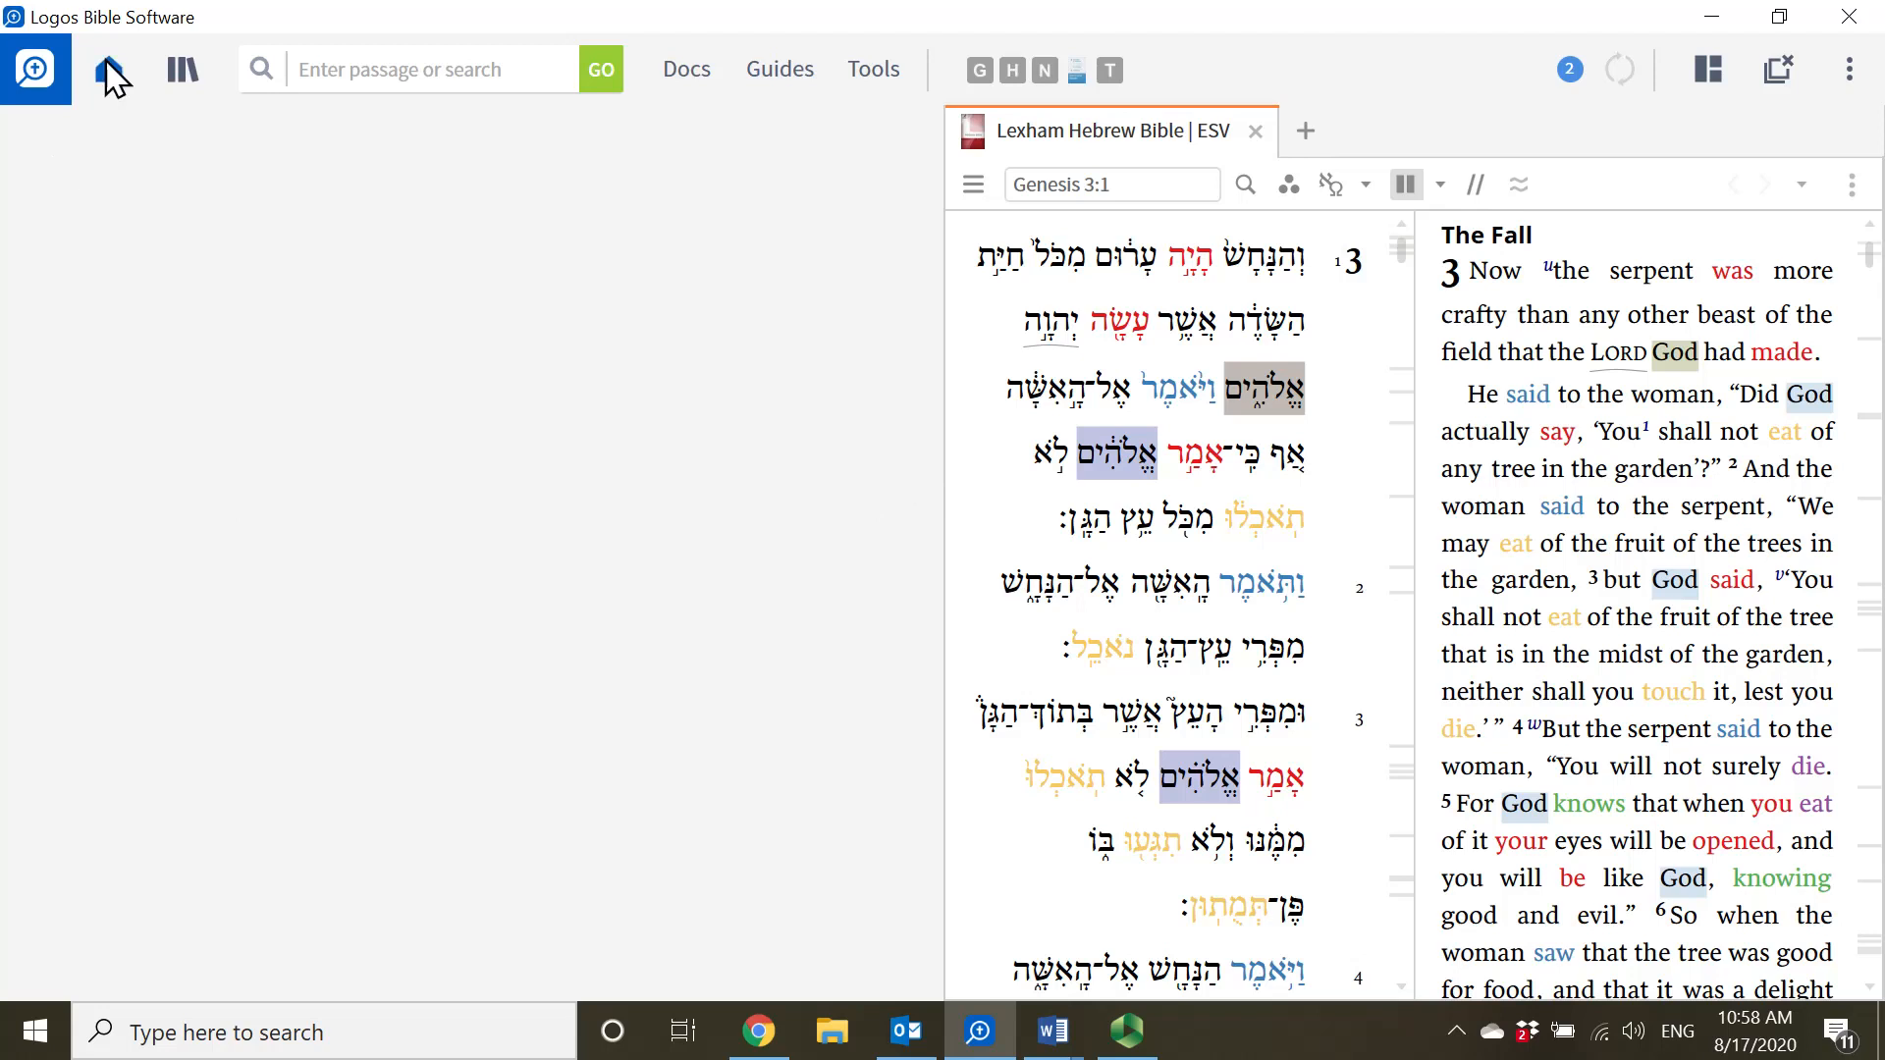
# - Search the library for "genes" and restrict the results to the Bible Commentary type
pyautogui.click(182, 72)
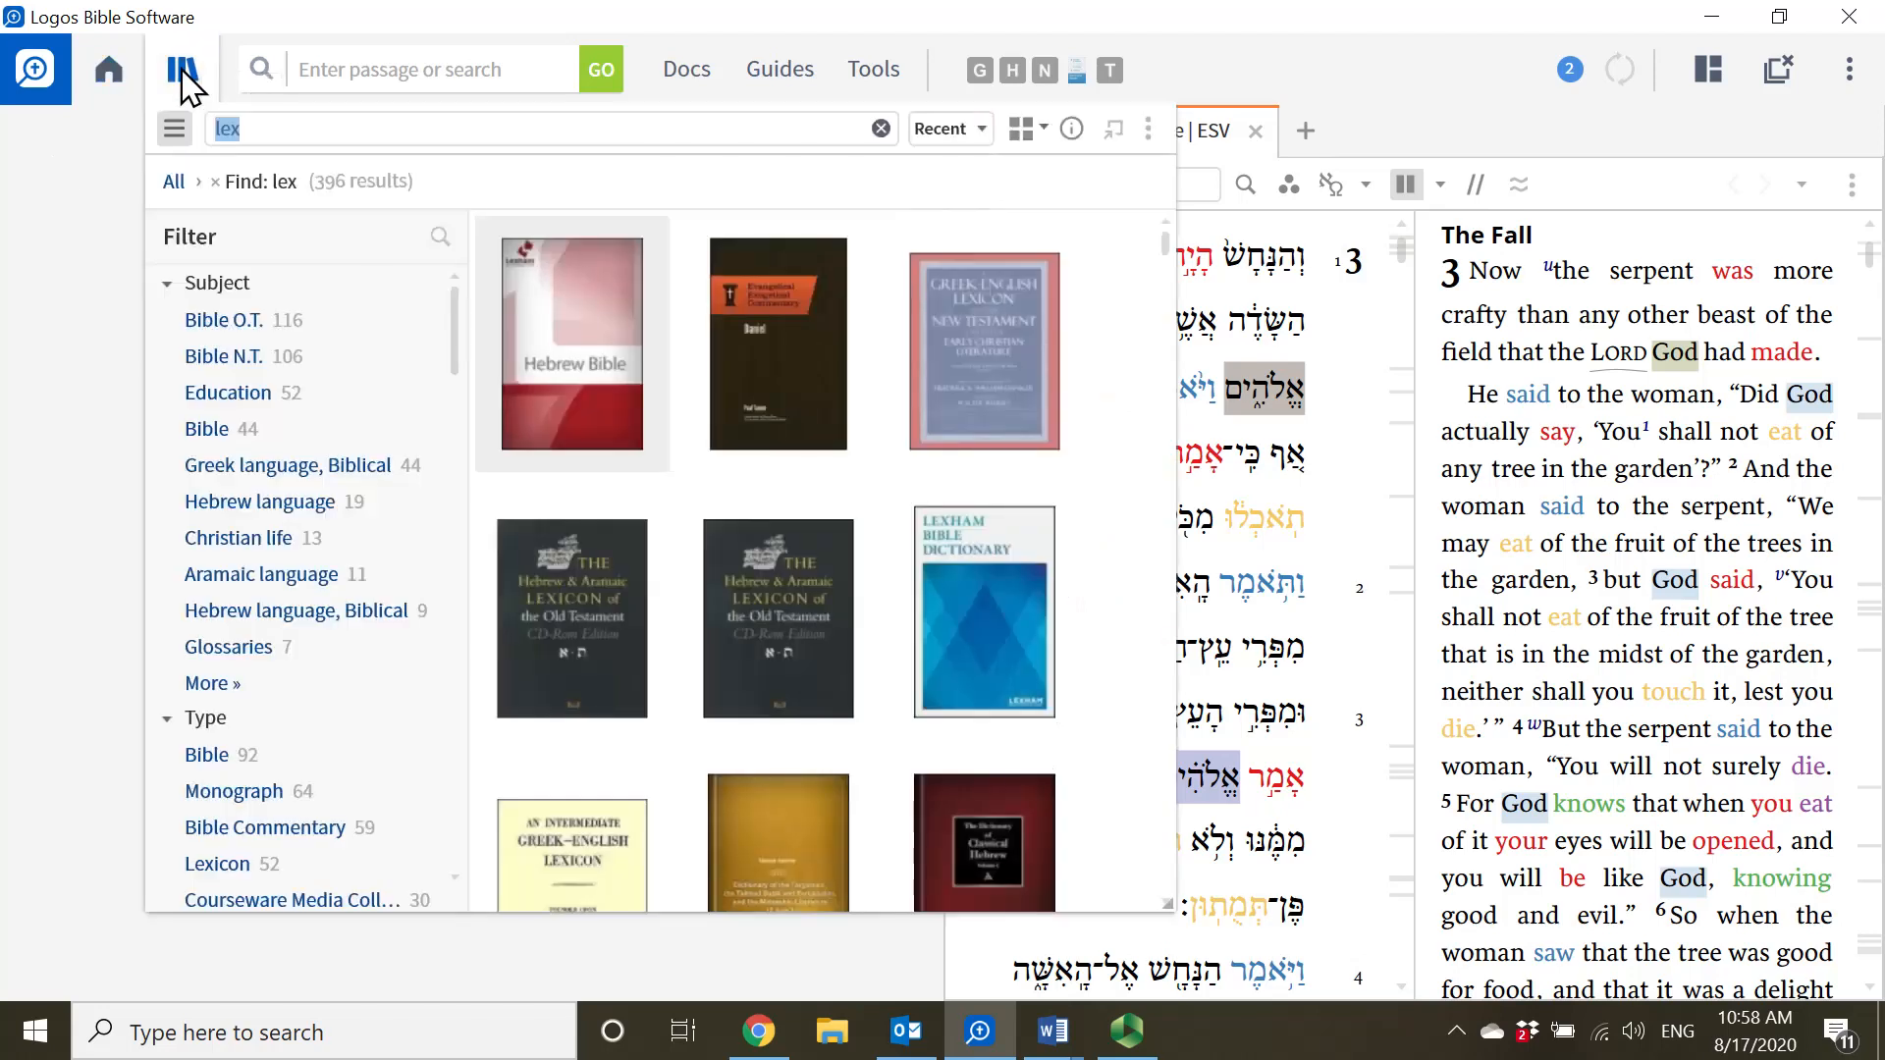
pyautogui.write('genes')
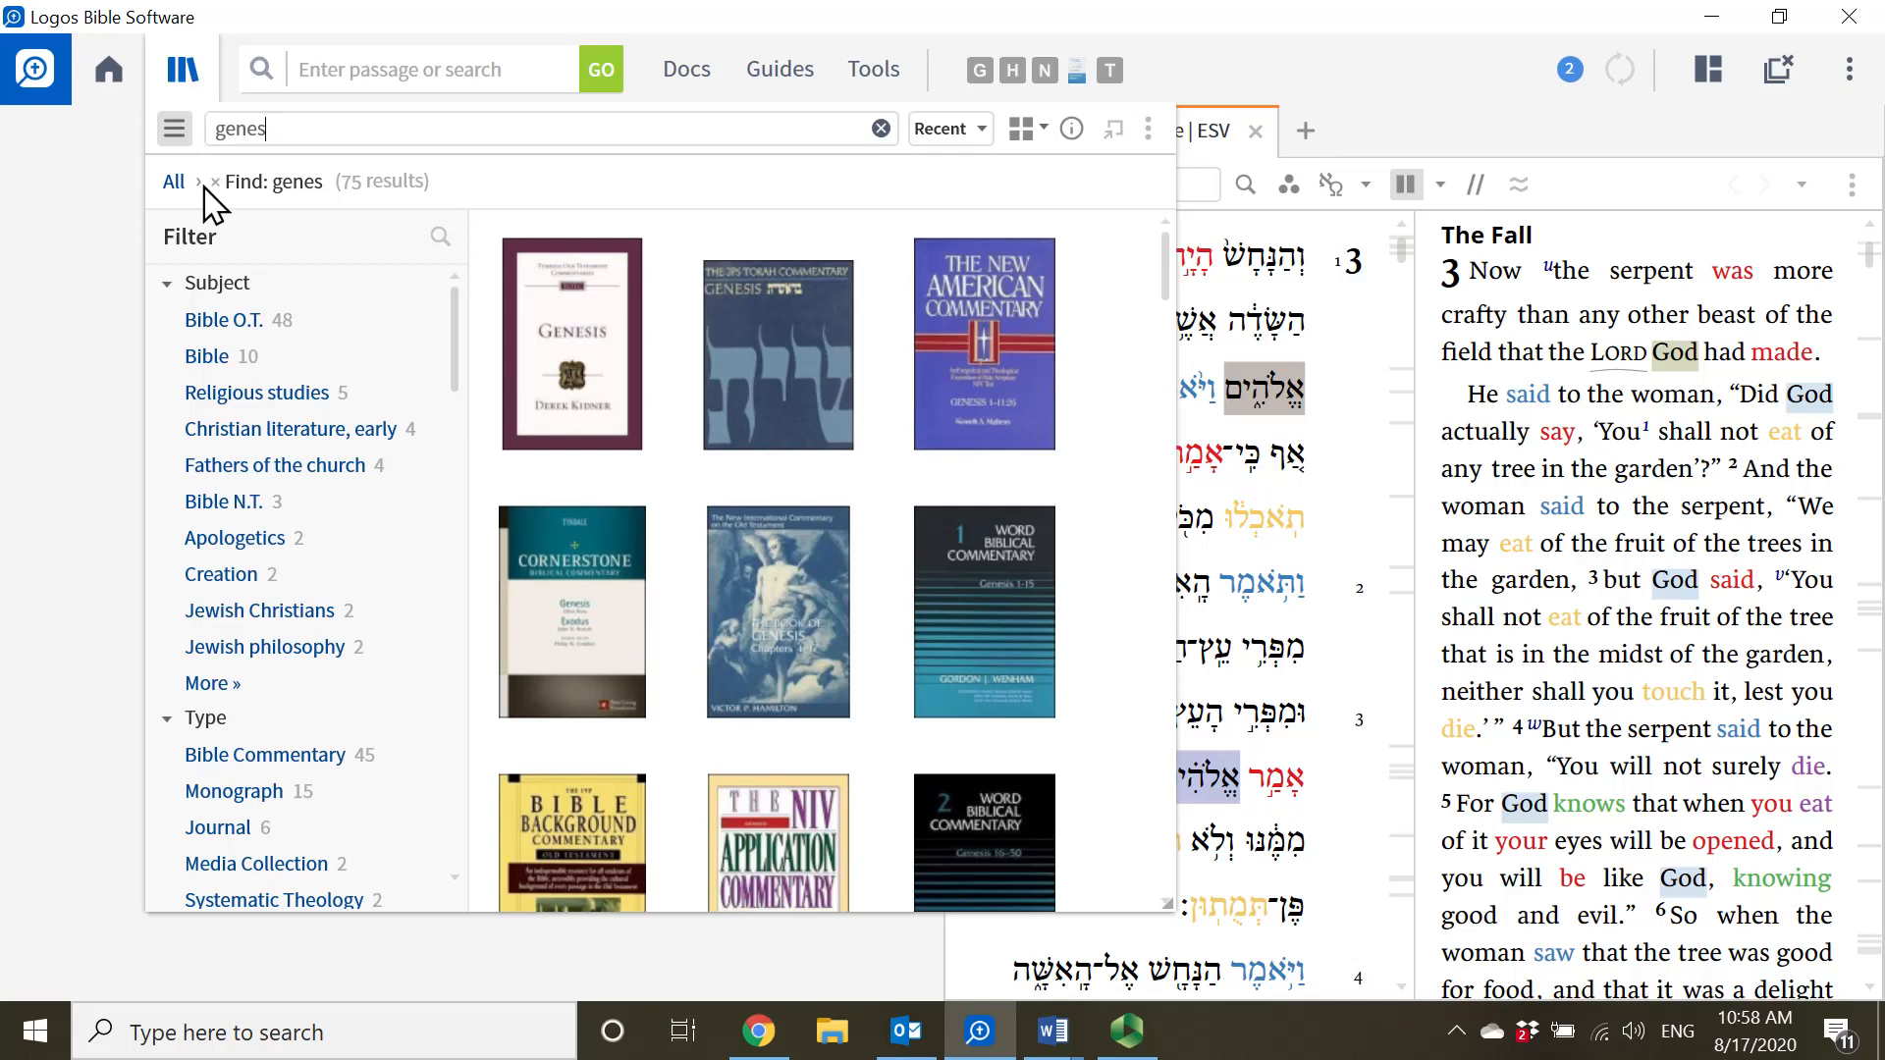
pyautogui.click(232, 756)
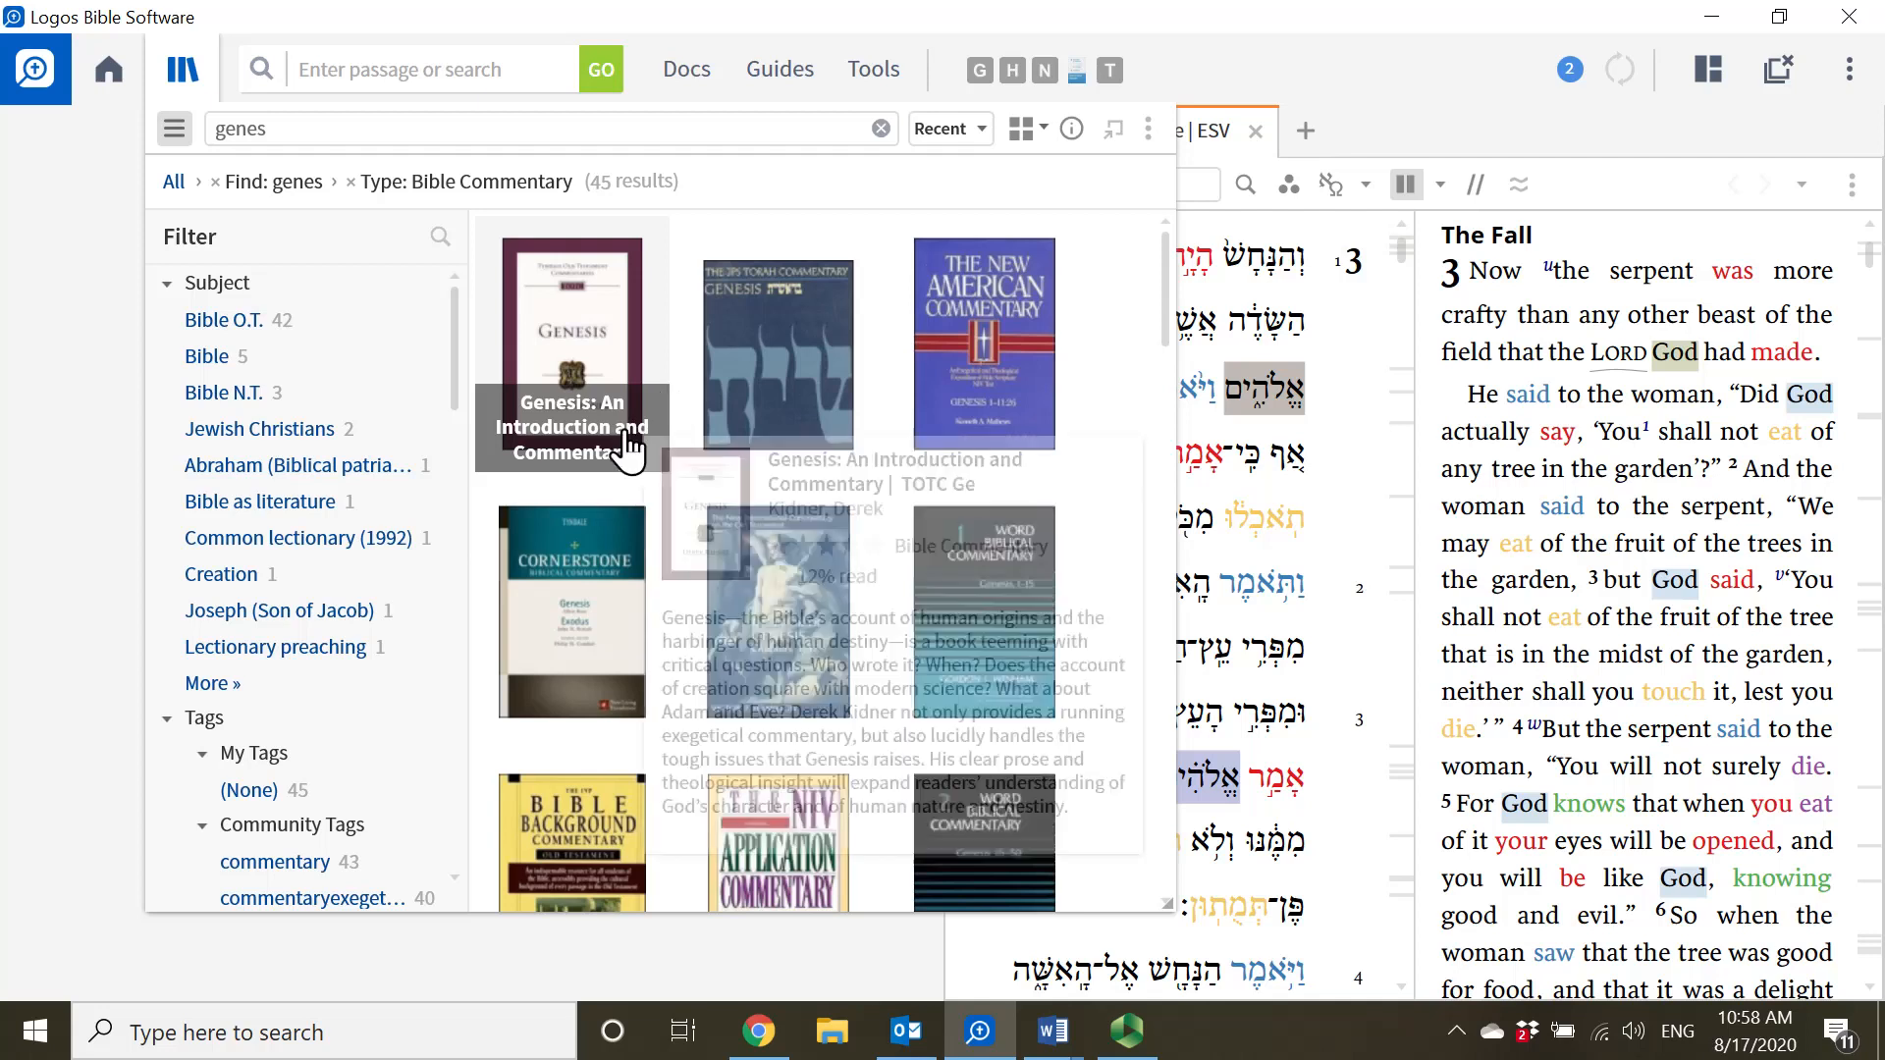
pyautogui.scroll(-3, 677, 472)
pyautogui.scroll(2, 684, 481)
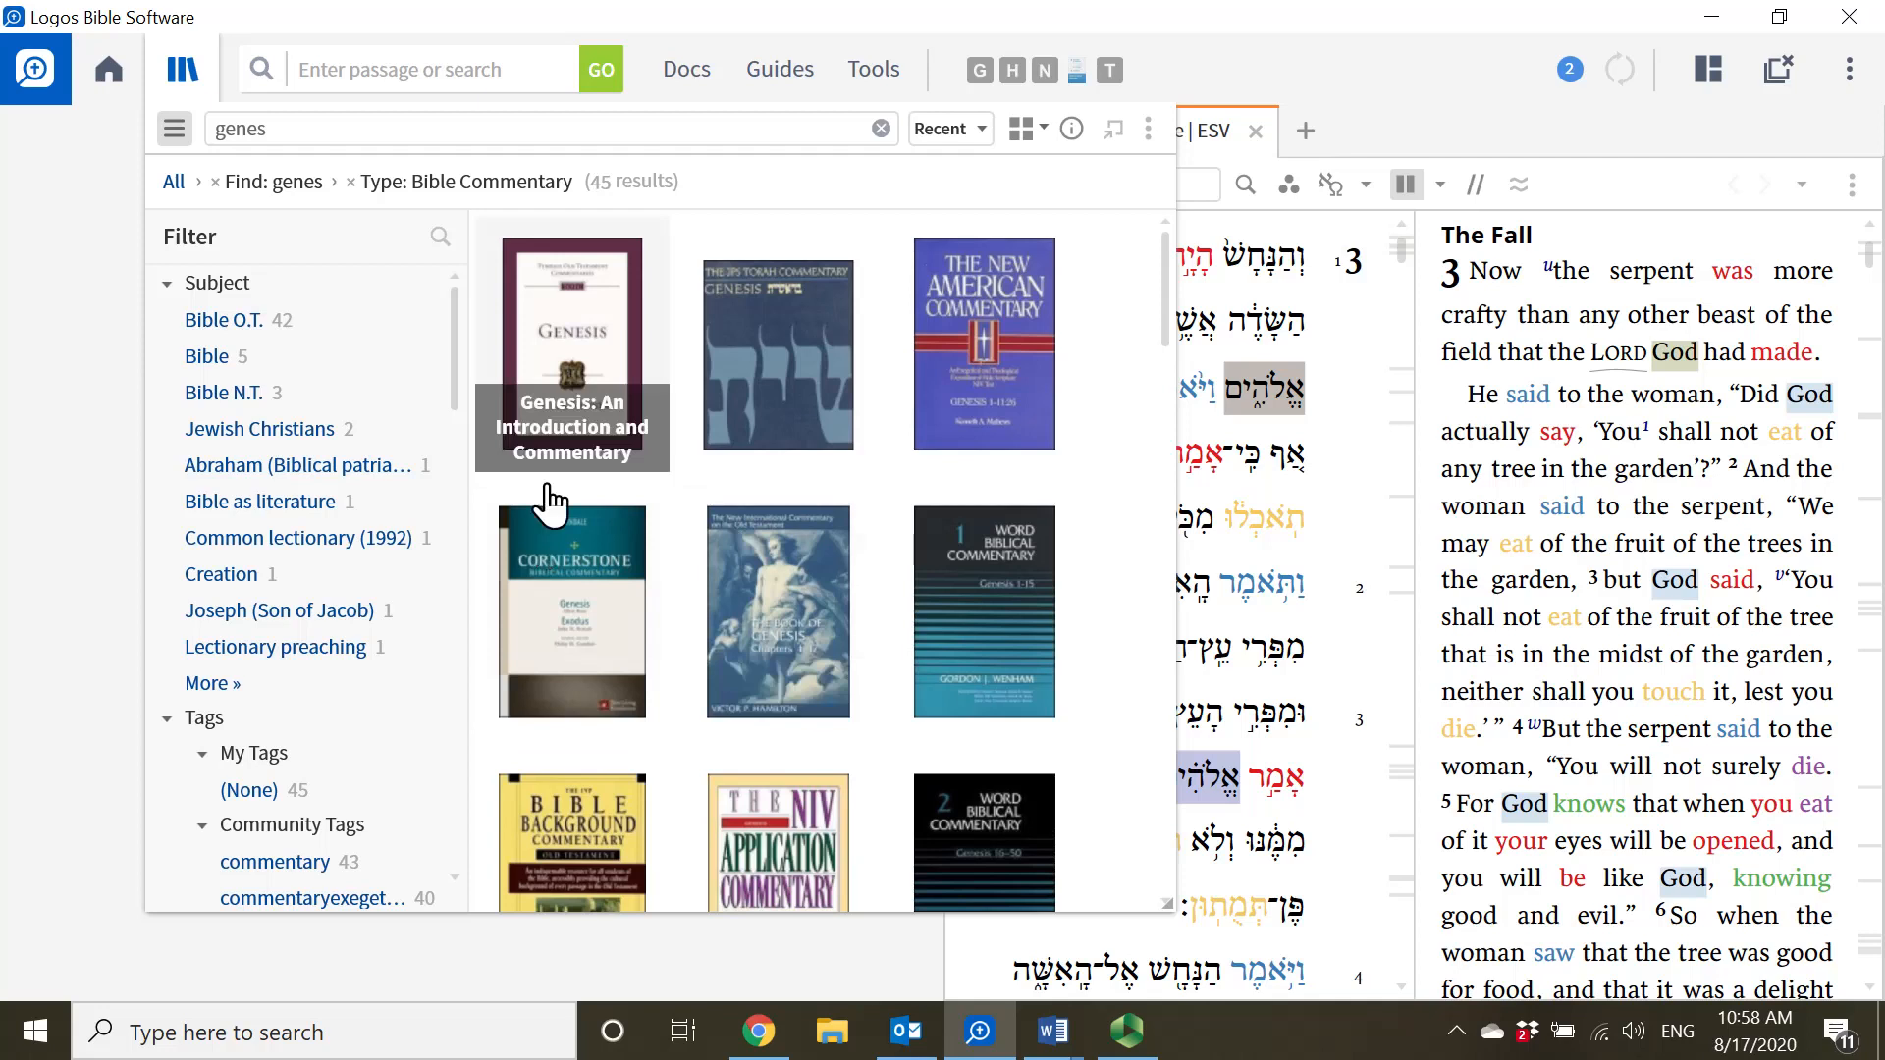
# - Try the details view and tile view for the library results and return to cover view
pyautogui.click(1027, 136)
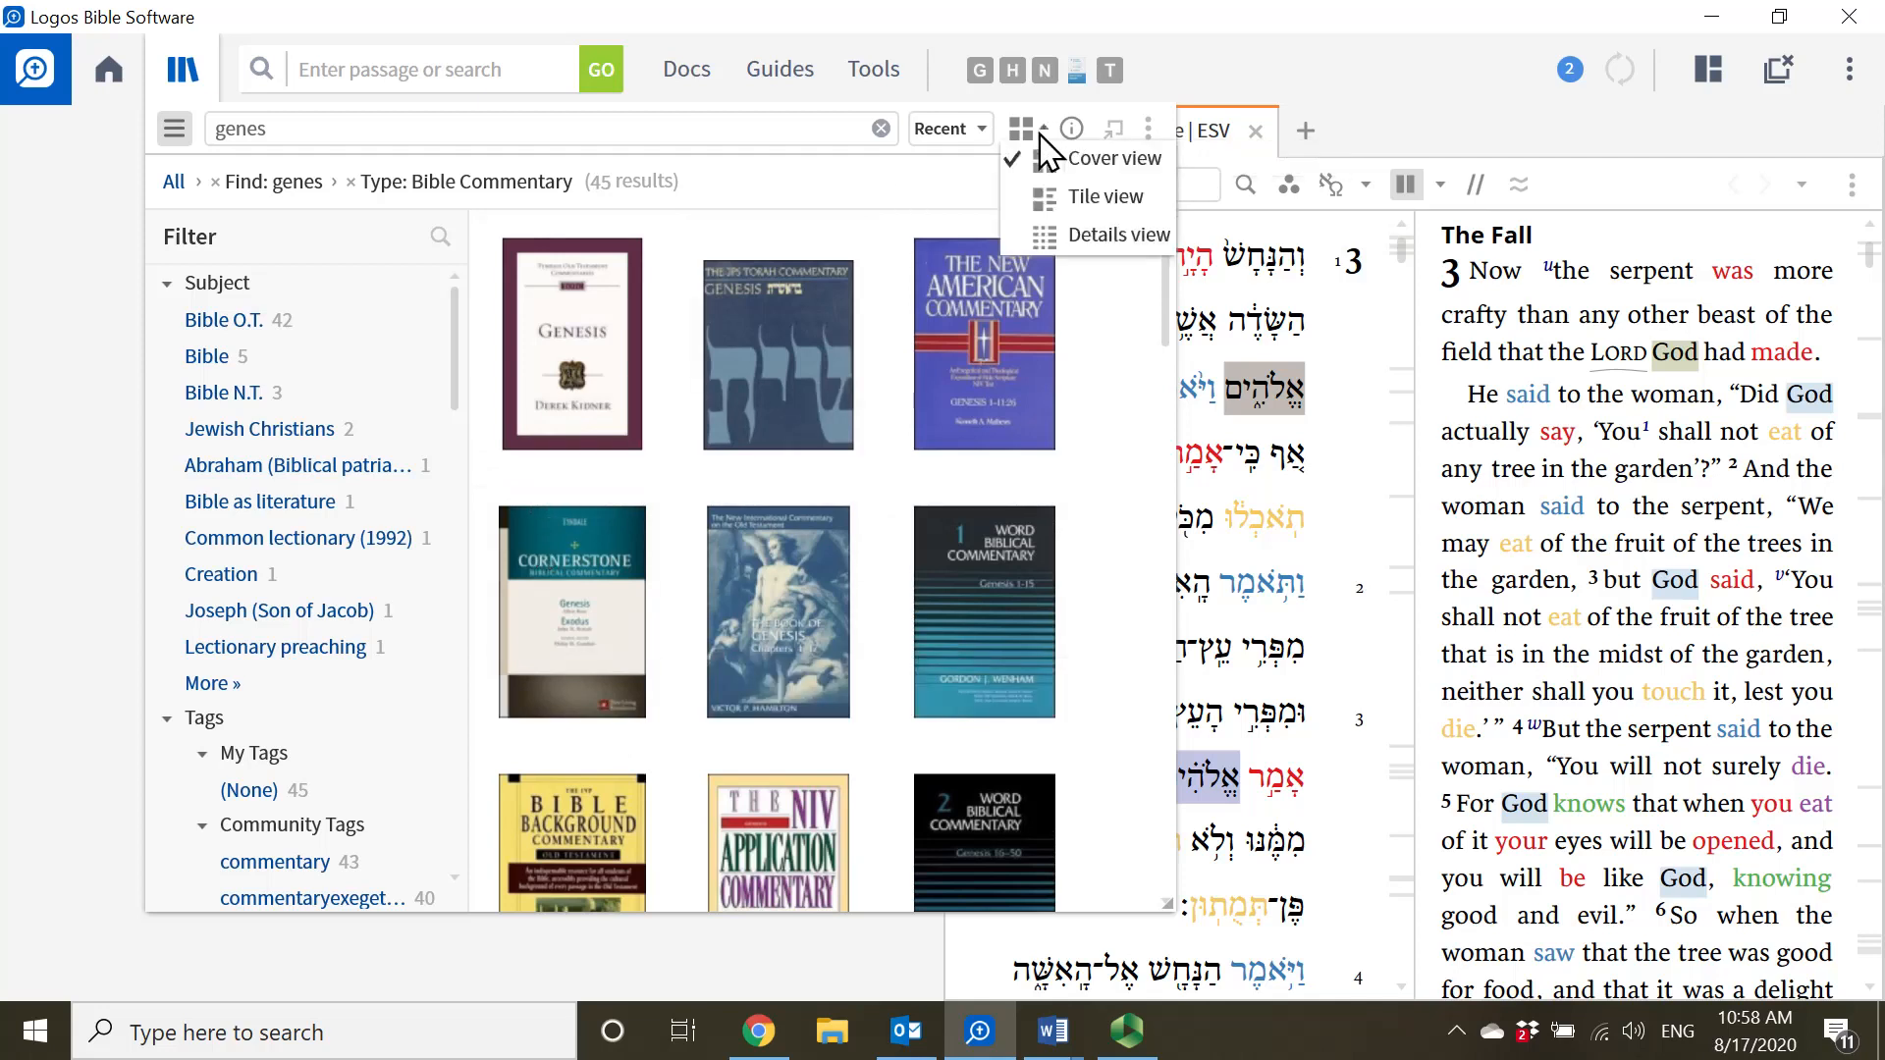
pyautogui.click(1062, 234)
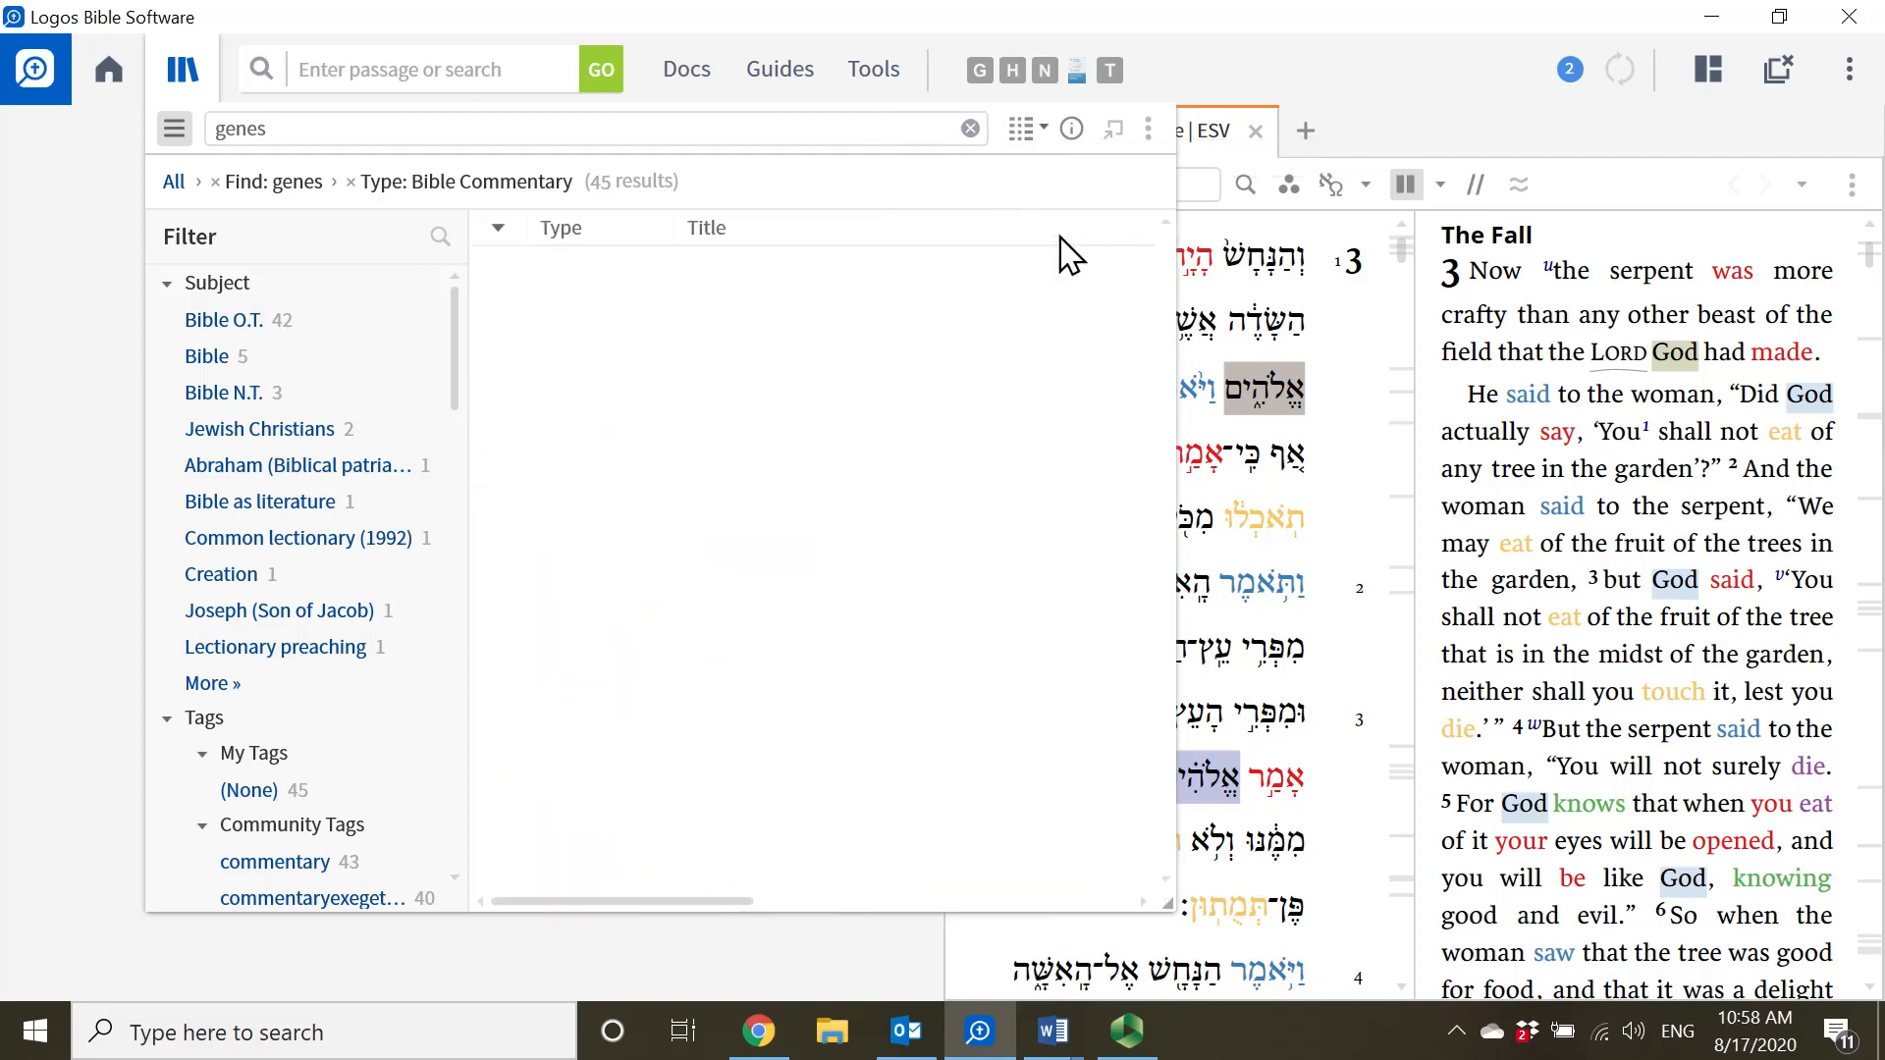
pyautogui.click(1038, 138)
pyautogui.click(1047, 195)
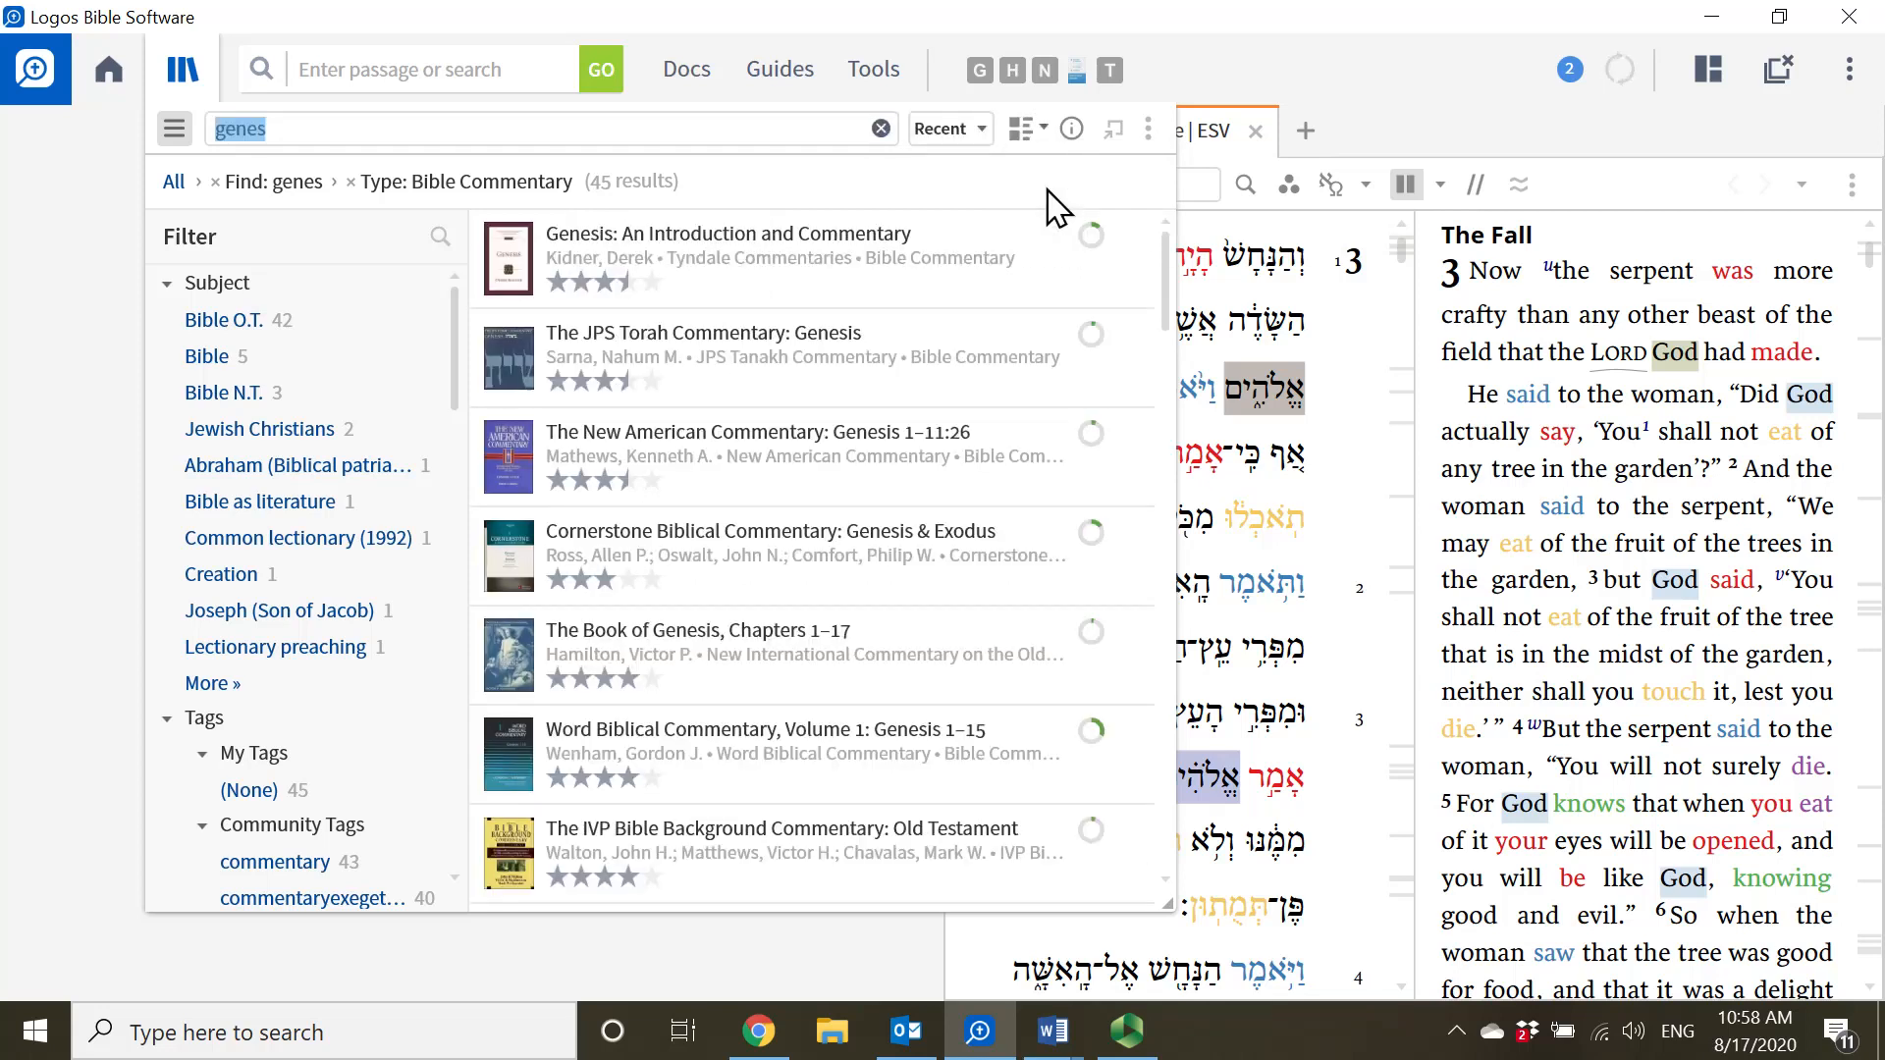
pyautogui.click(1036, 130)
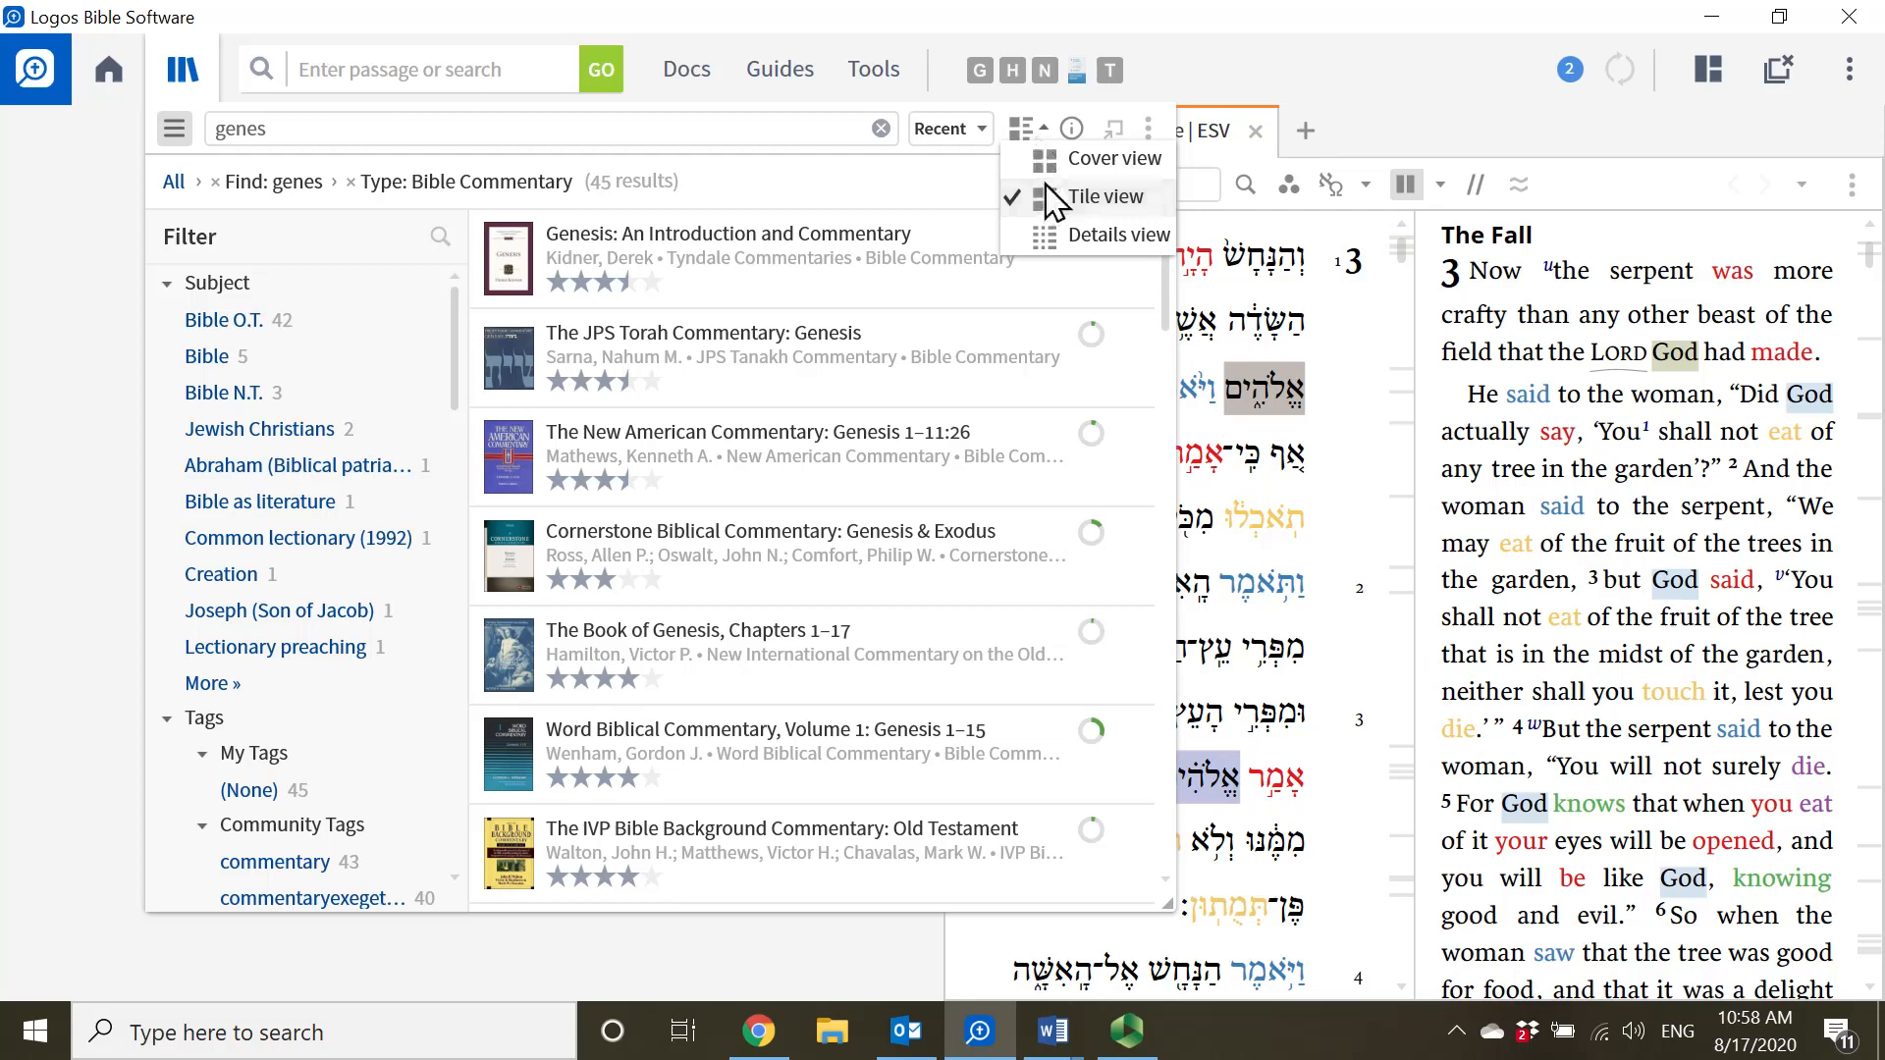
pyautogui.click(1043, 157)
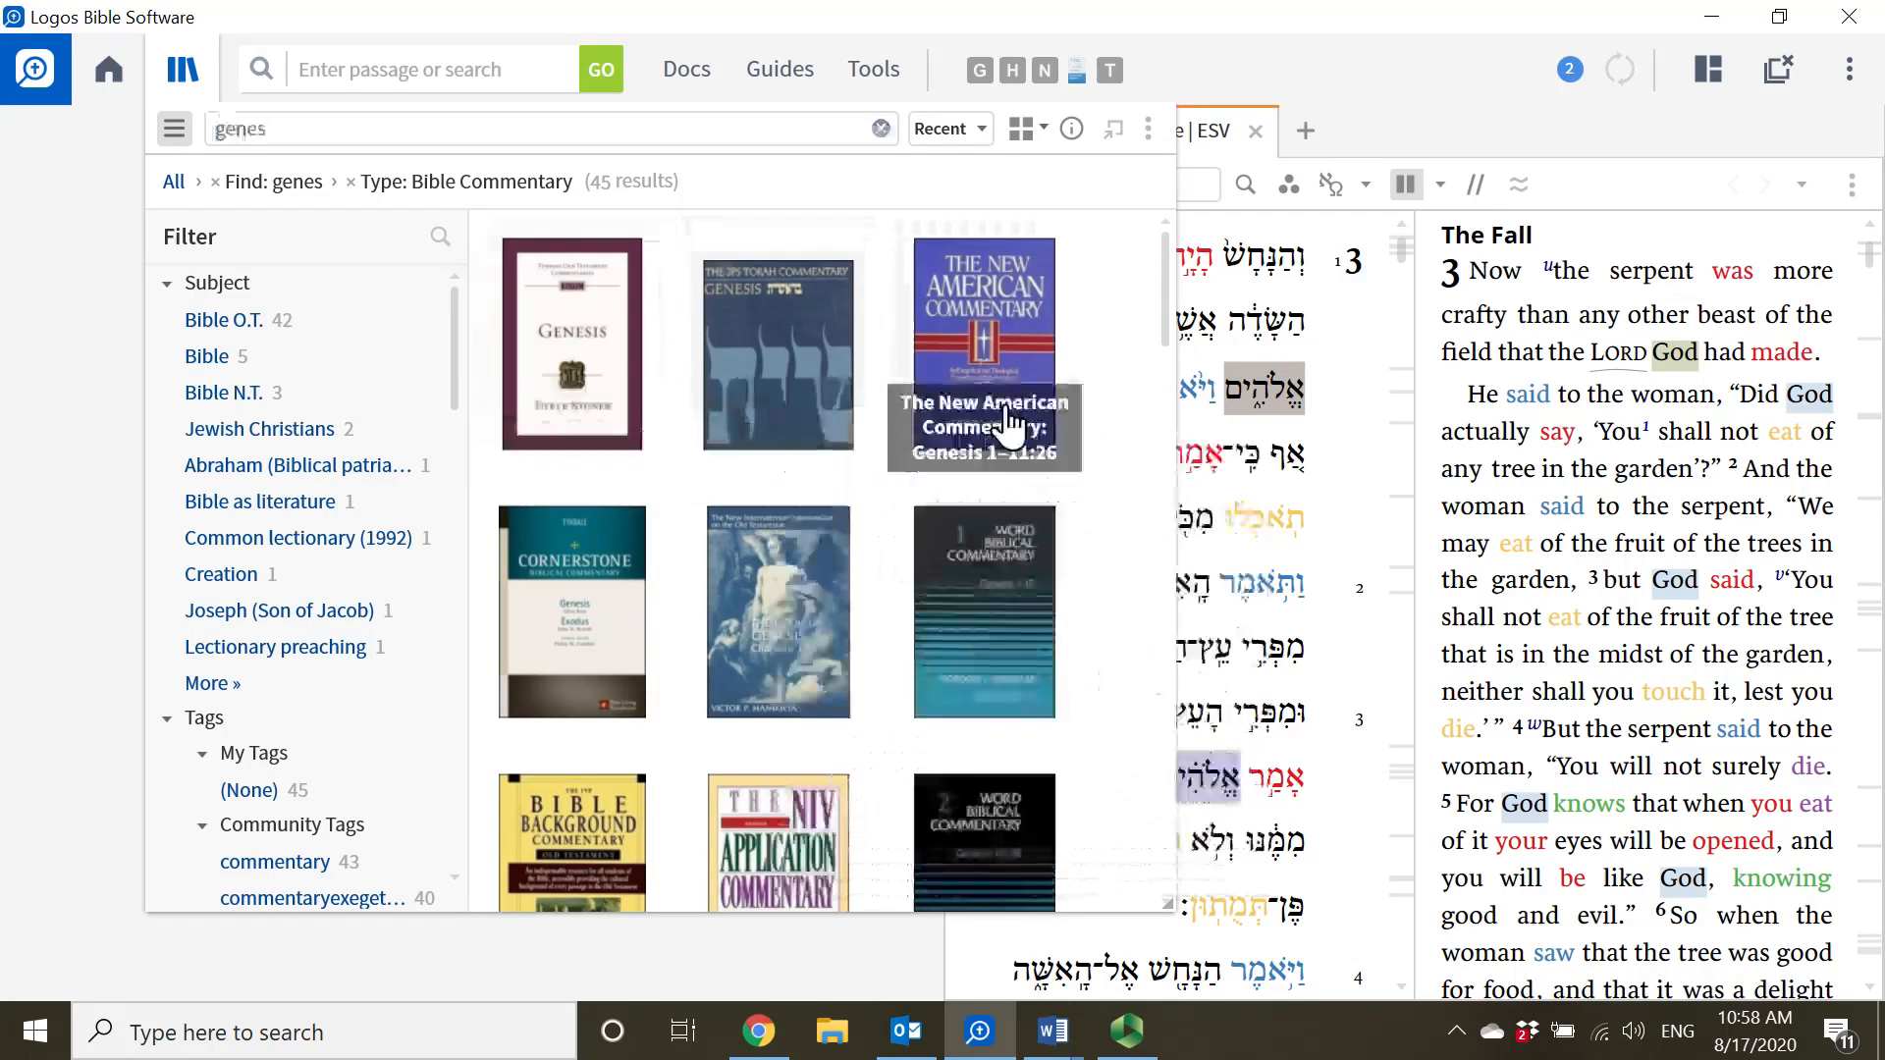
# - Open The New American Commentary: Genesis 1–11:26 and The JPS Torah Commentary: Genesis as tabs in the pane beside the Hebrew Bible
pyautogui.click(938, 457)
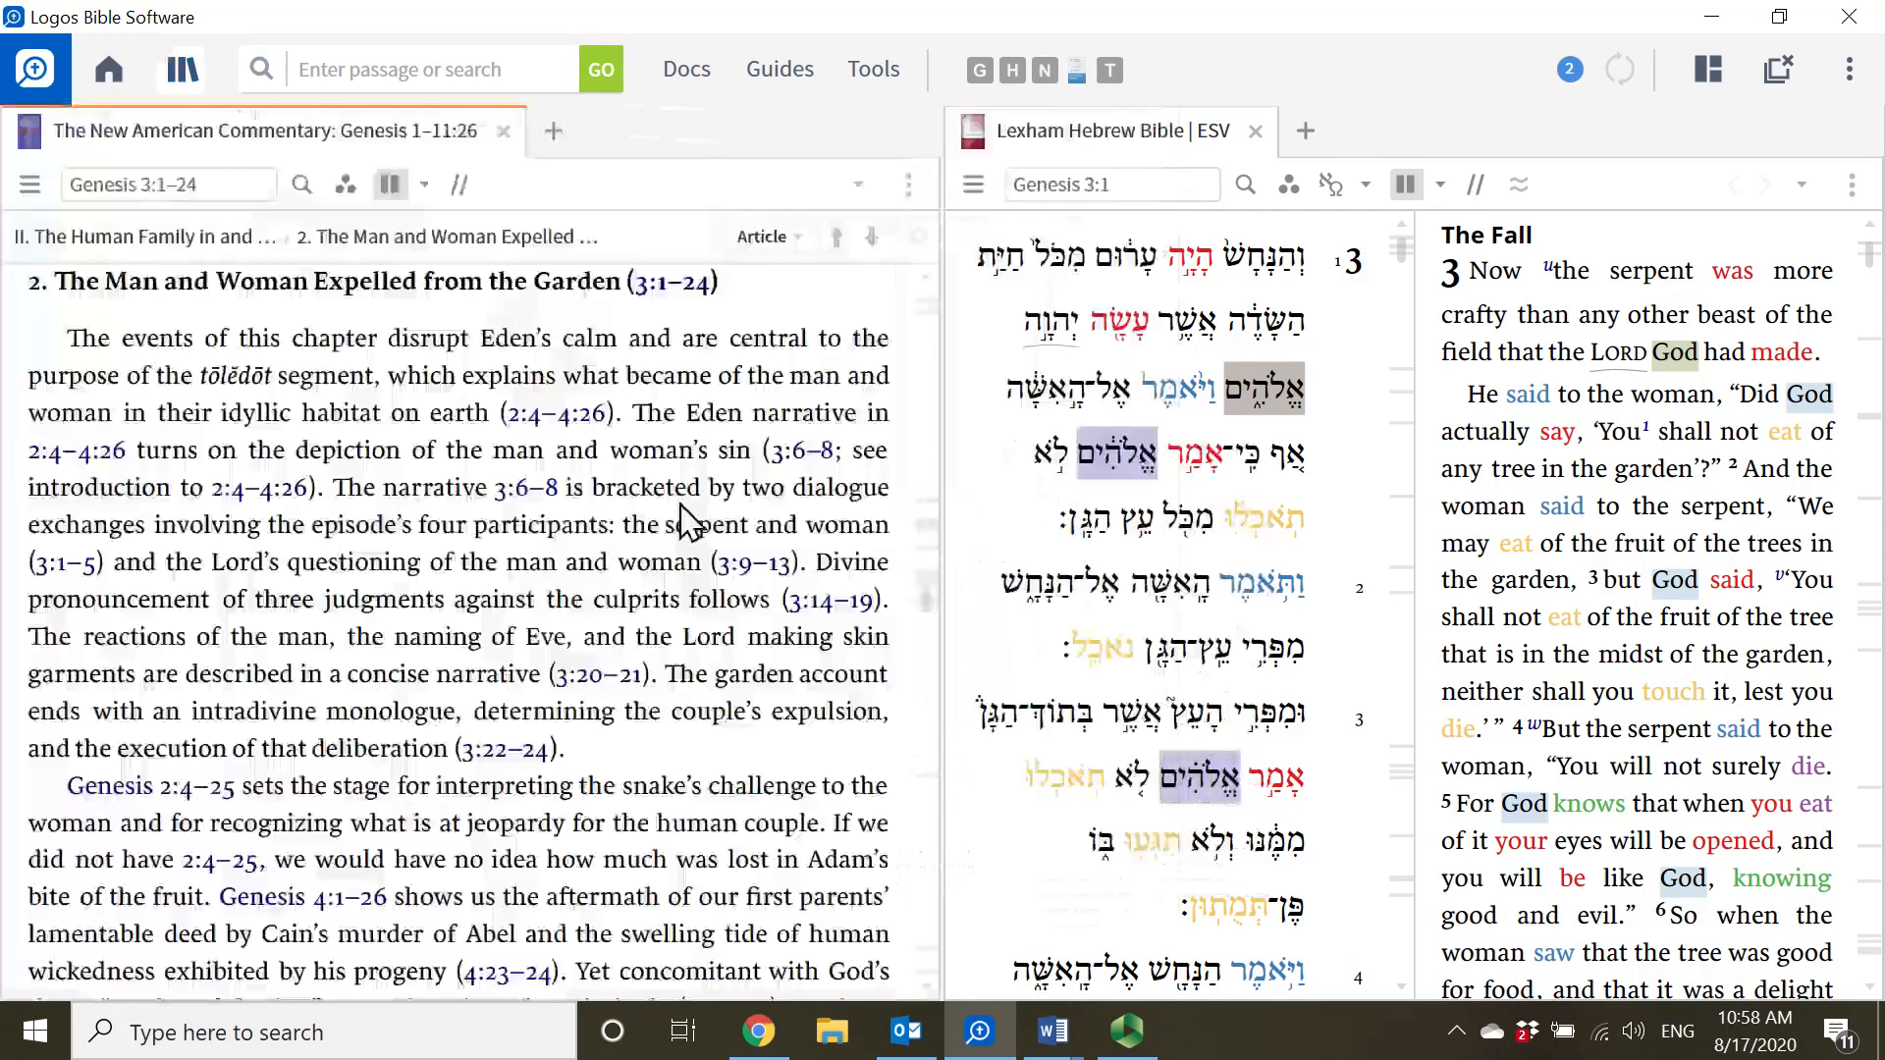
pyautogui.click(179, 70)
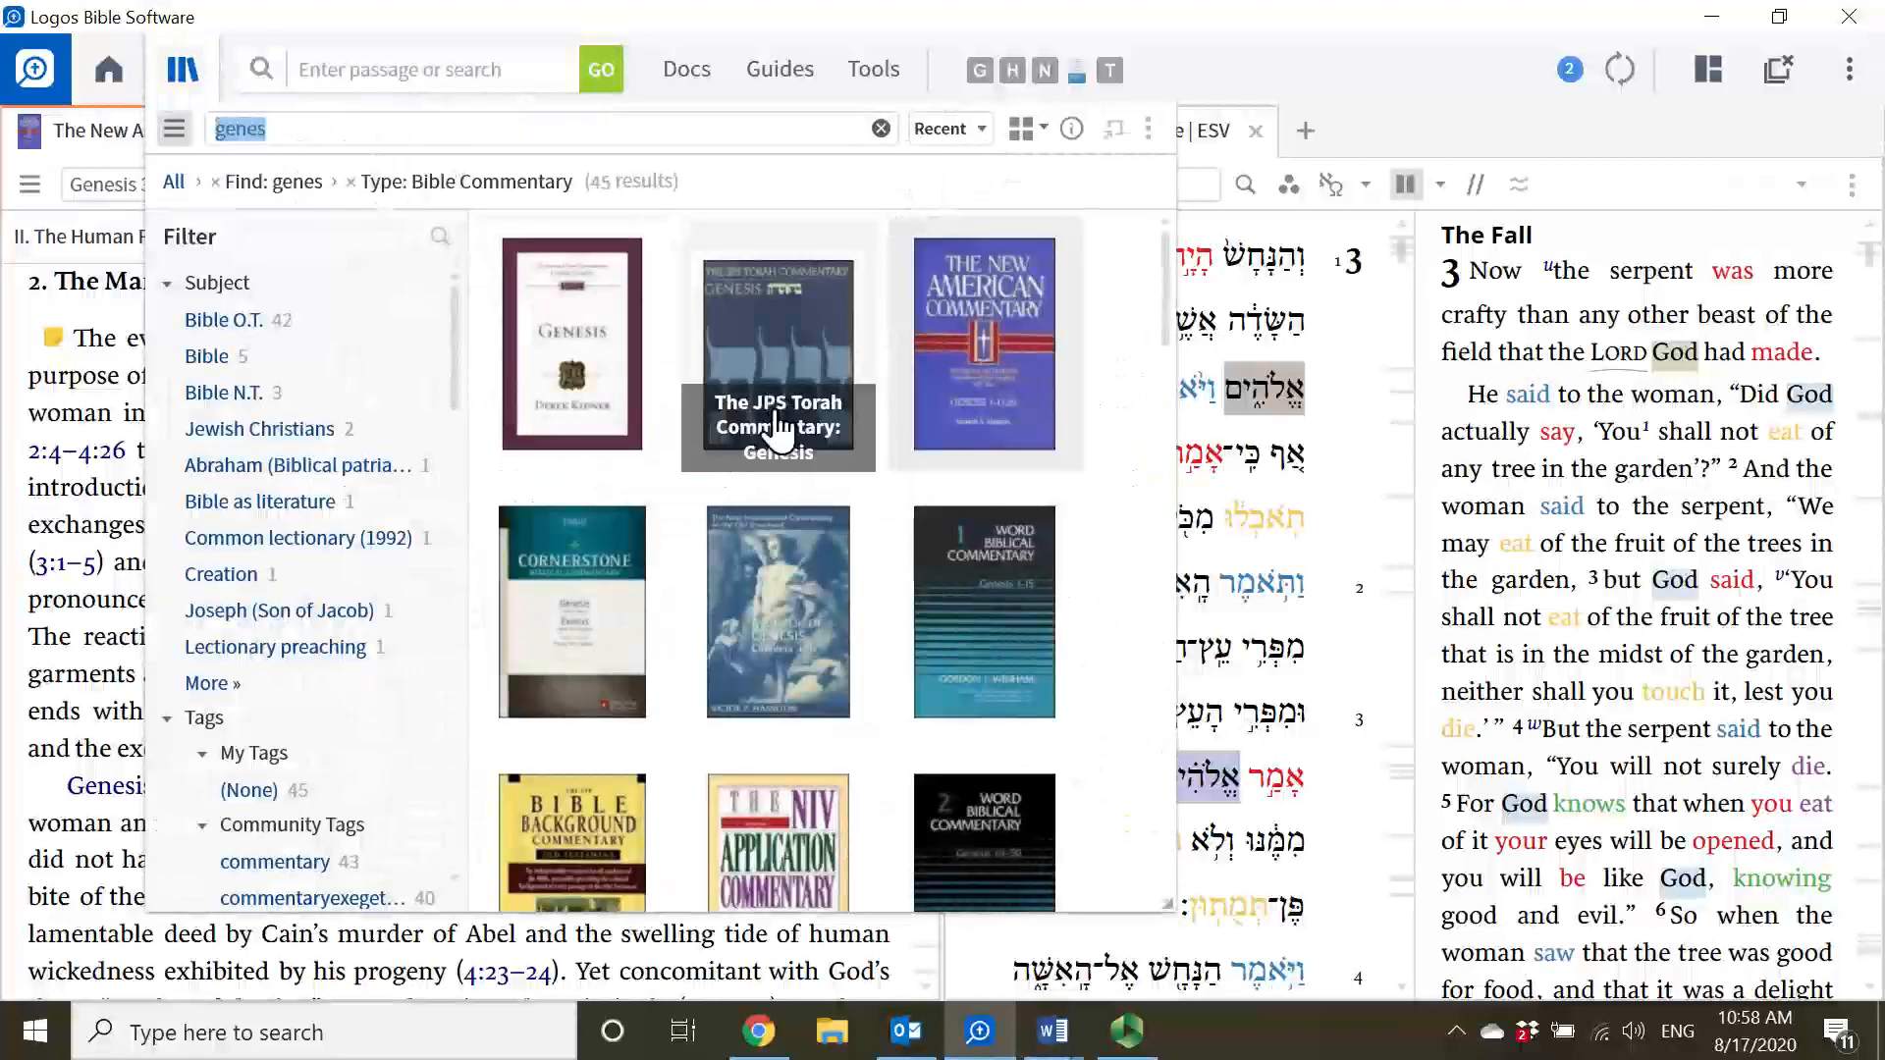
pyautogui.moveTo(778, 447)
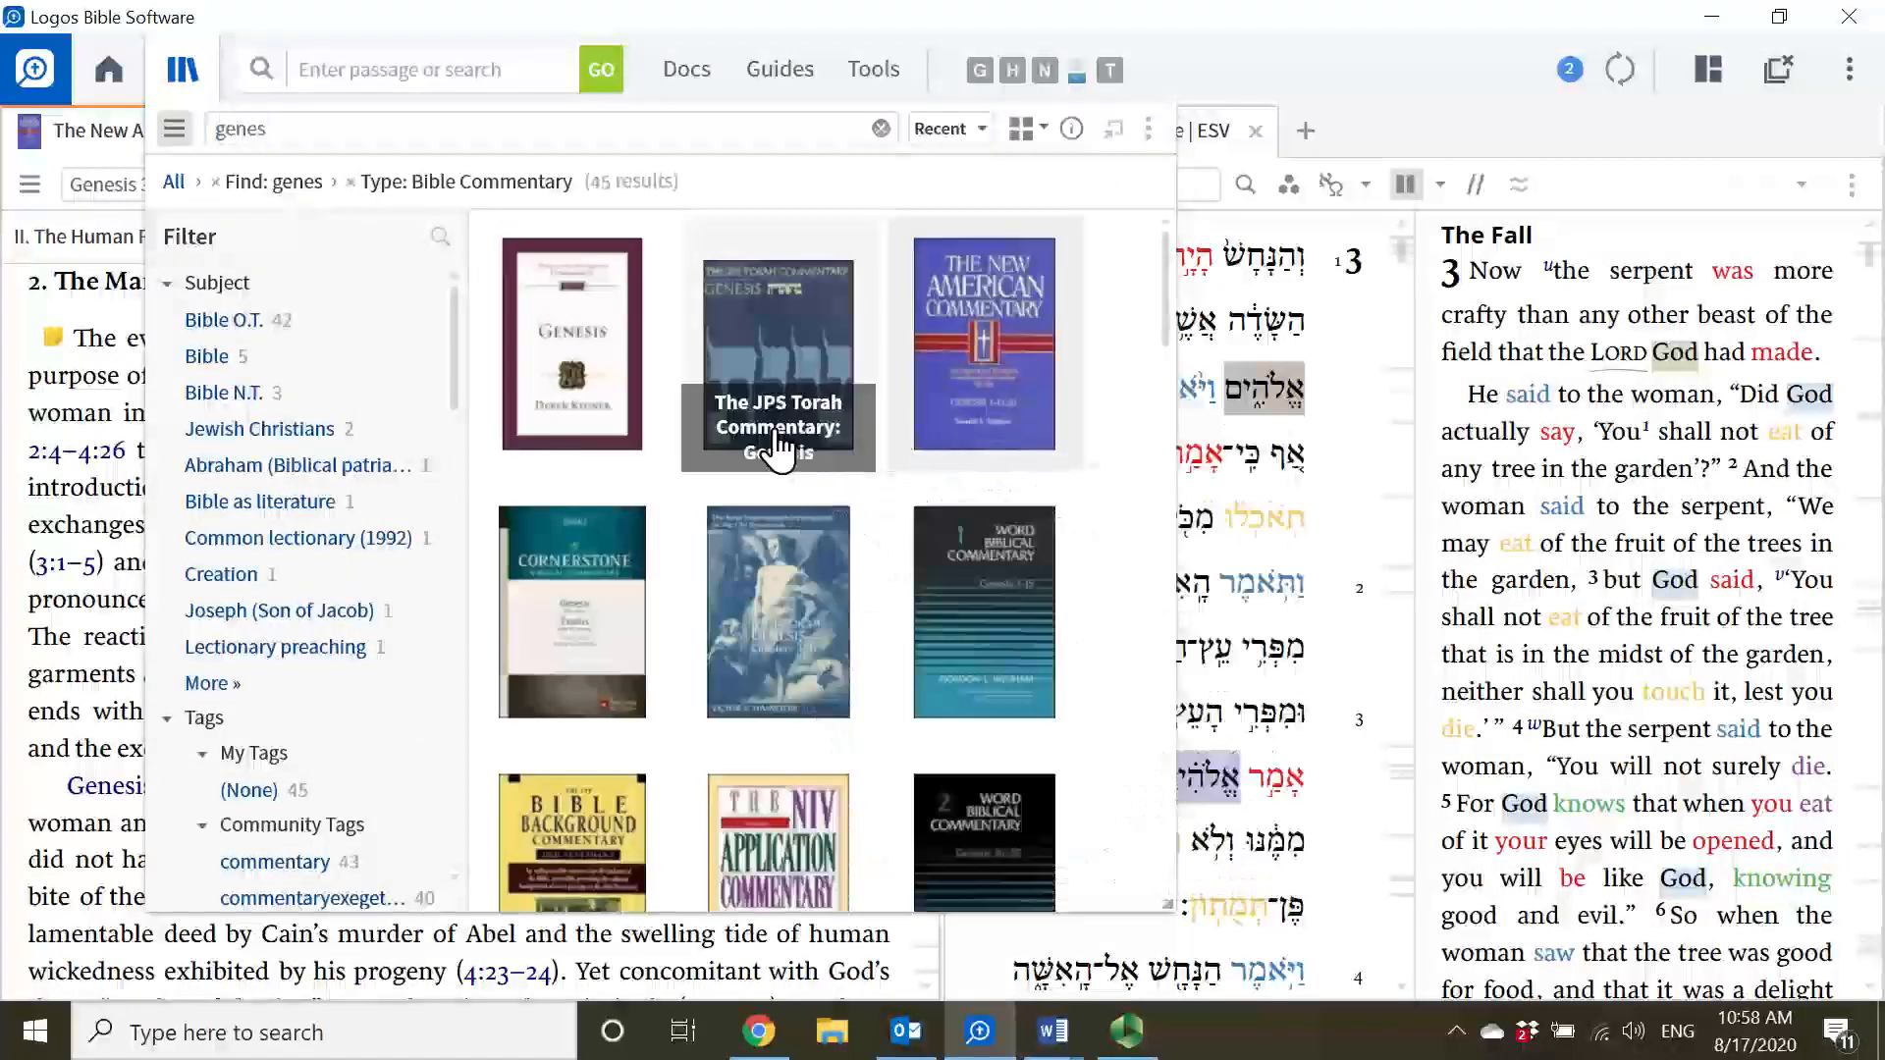
pyautogui.click(777, 447)
pyautogui.moveTo(1436, 157); pyautogui.dragTo(447, 334)
pyautogui.moveTo(284, 146); pyautogui.dragTo(341, 617)
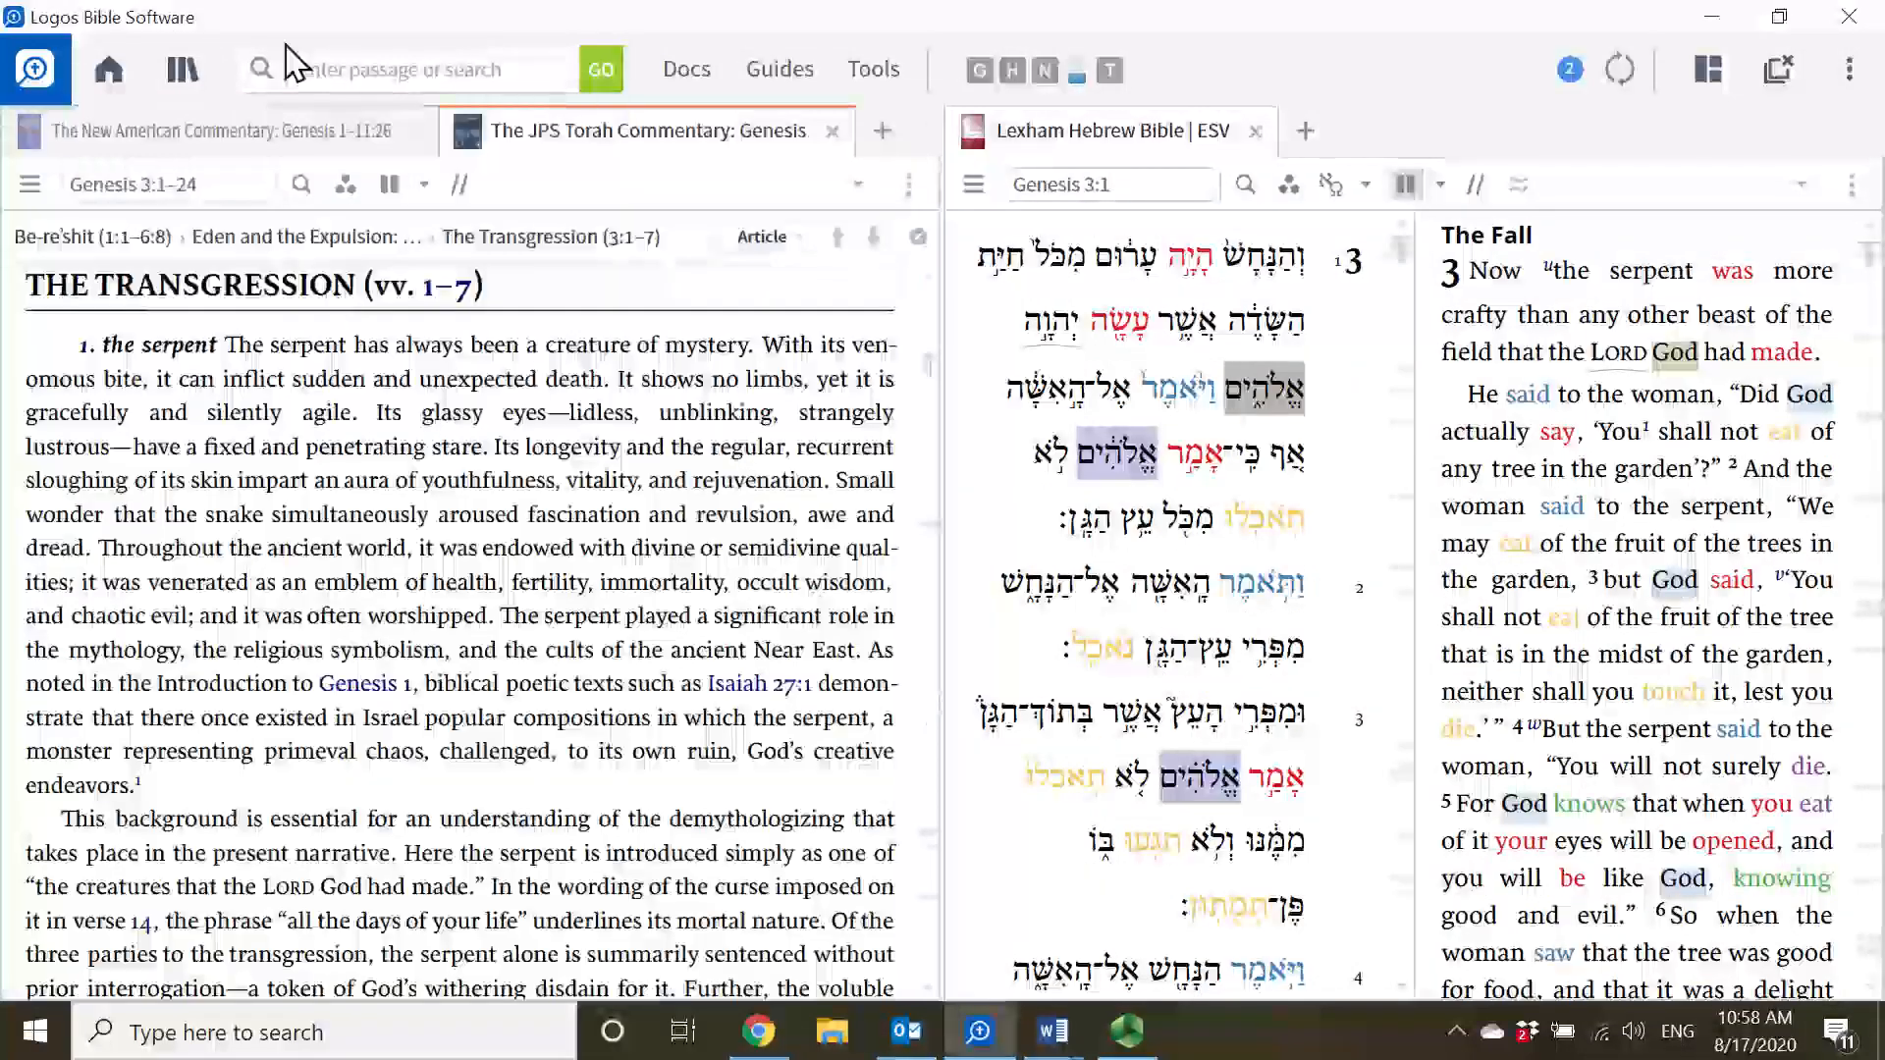
# - Open The Book of Genesis, Chapters 1–17 and Word Biblical Commentary volume 1 as tabs in the commentary pane
pyautogui.click(182, 69)
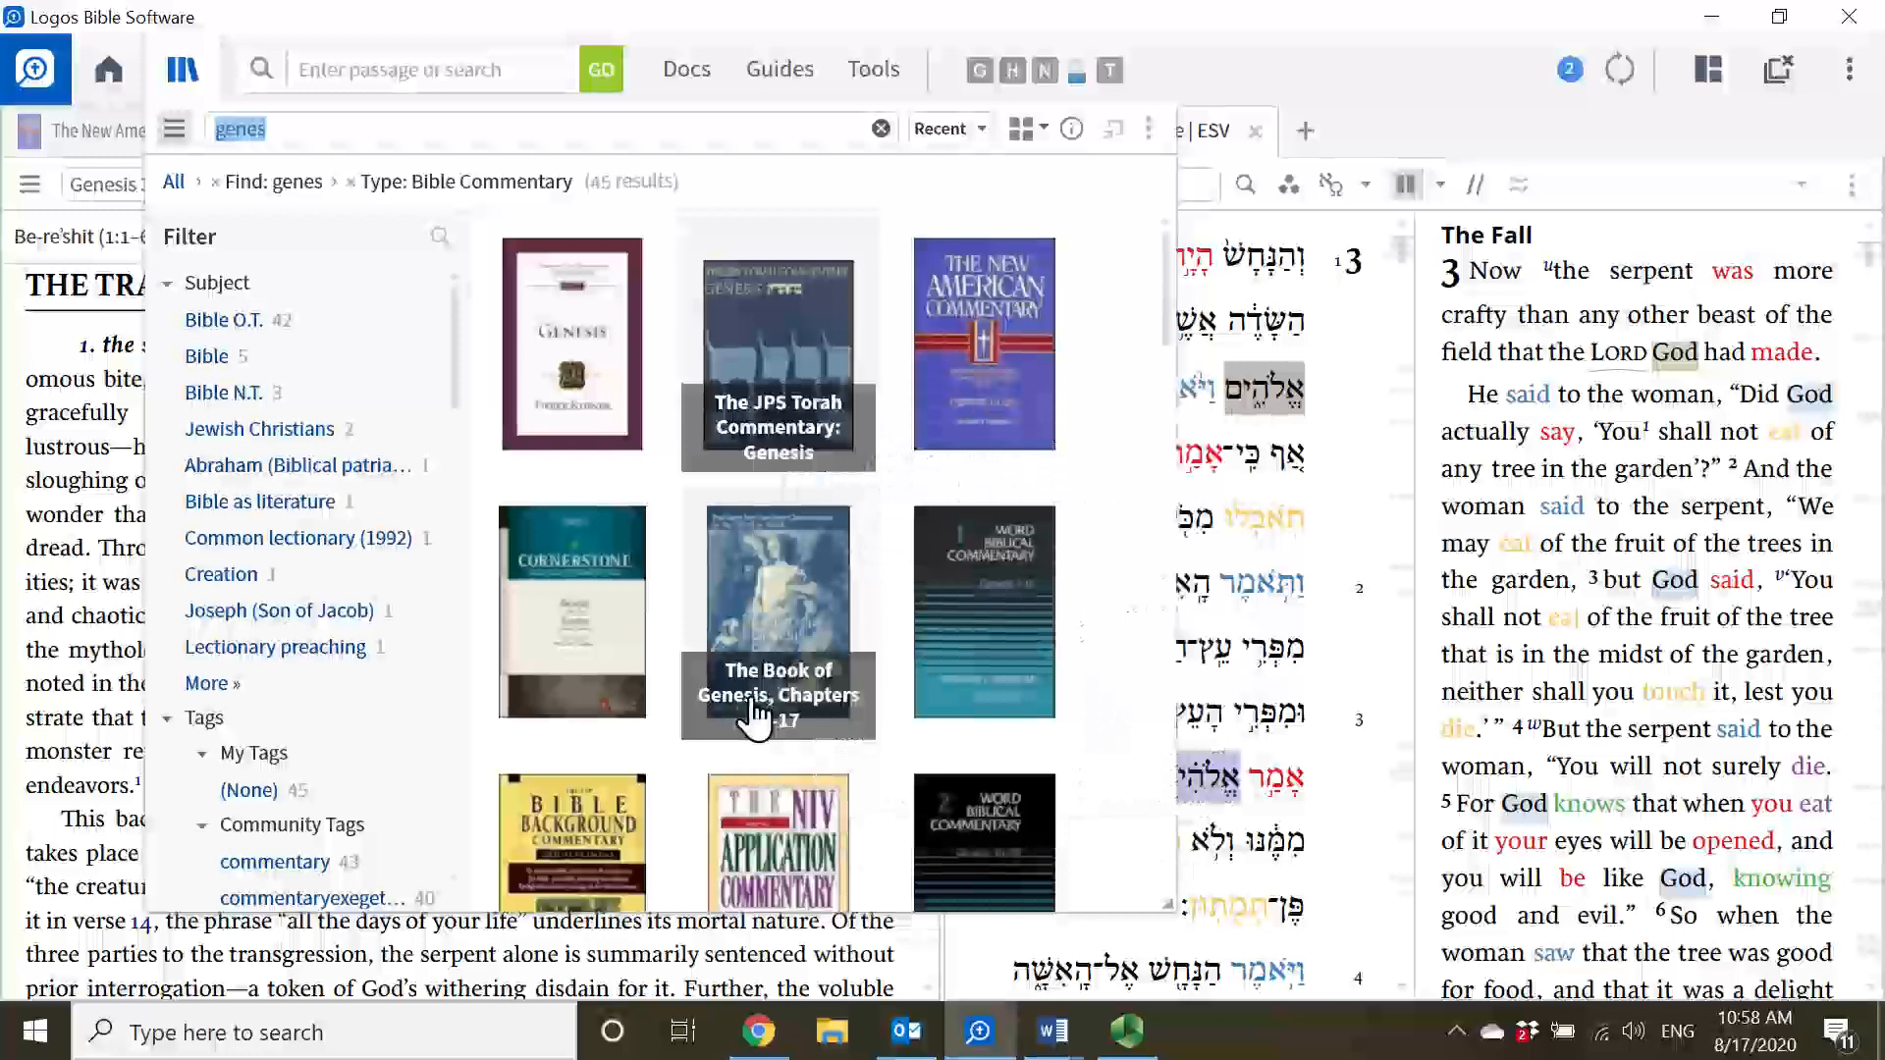
pyautogui.click(759, 685)
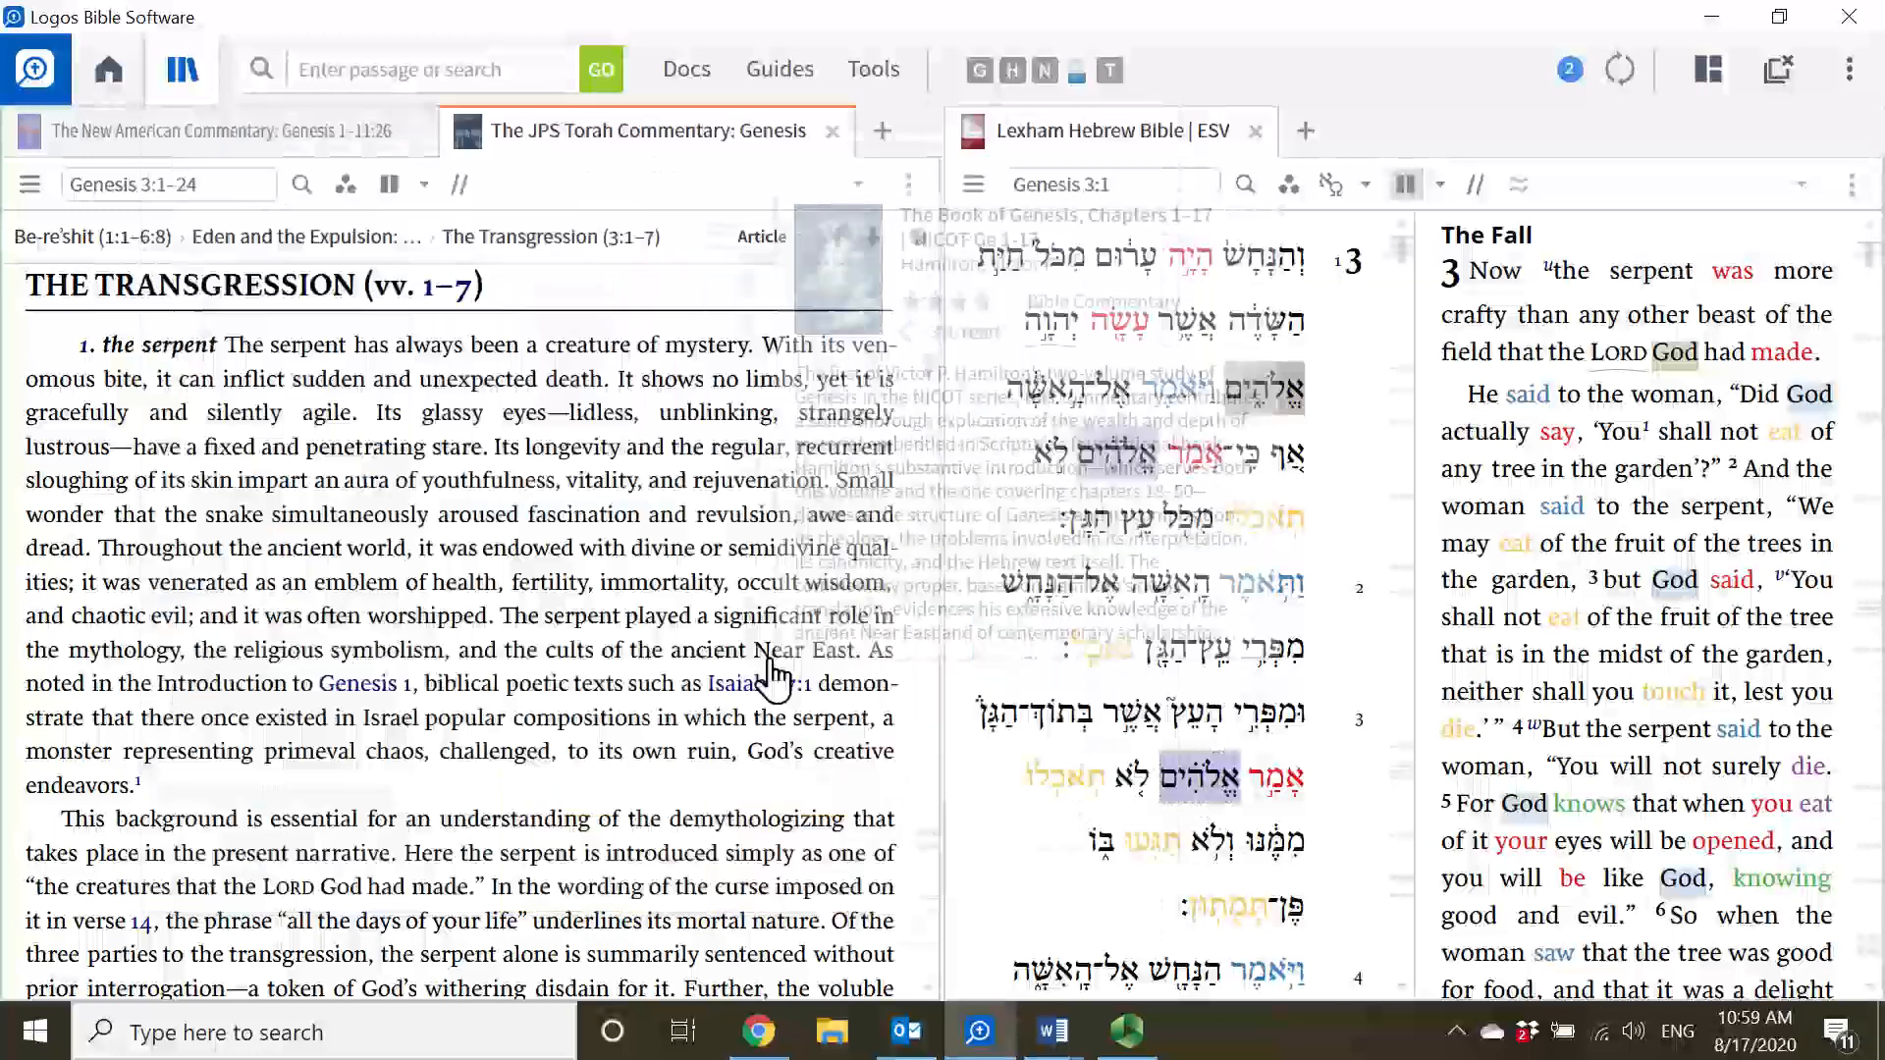
pyautogui.moveTo(1473, 130); pyautogui.dragTo(442, 658)
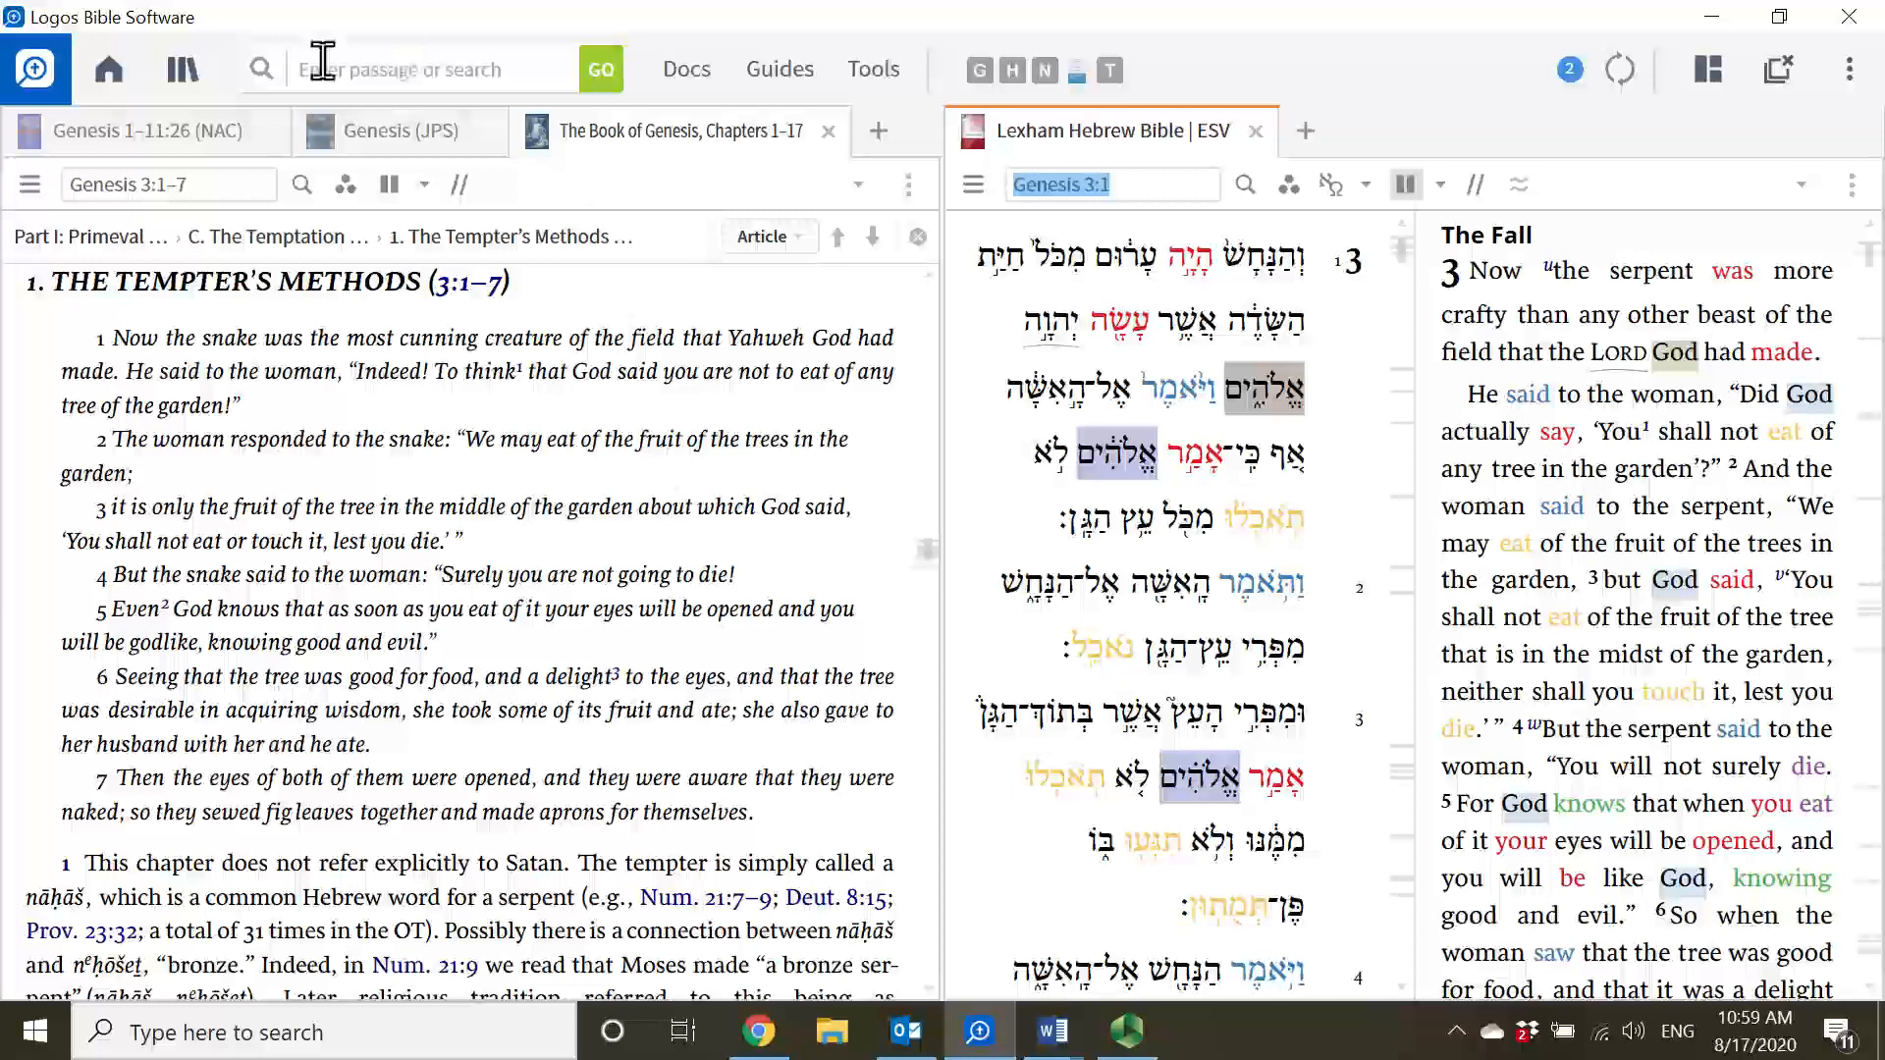
pyautogui.click(177, 77)
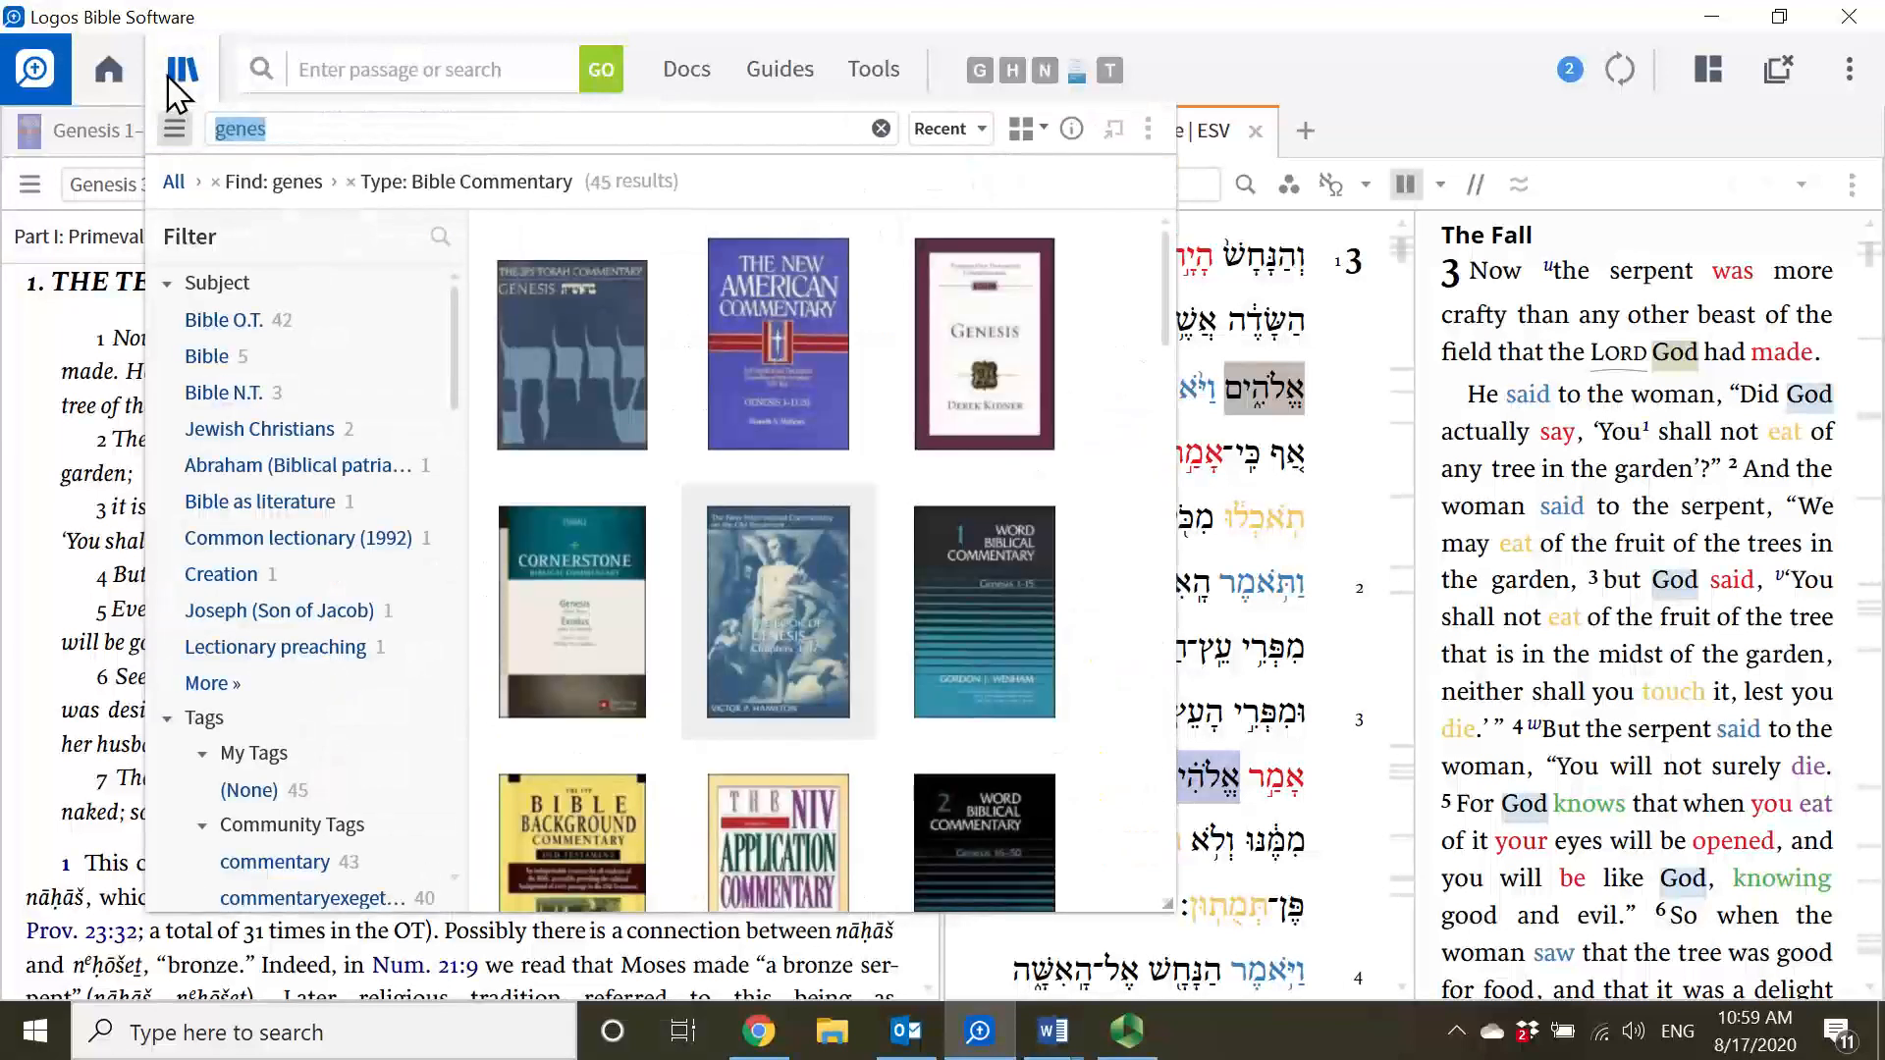
pyautogui.click(1026, 699)
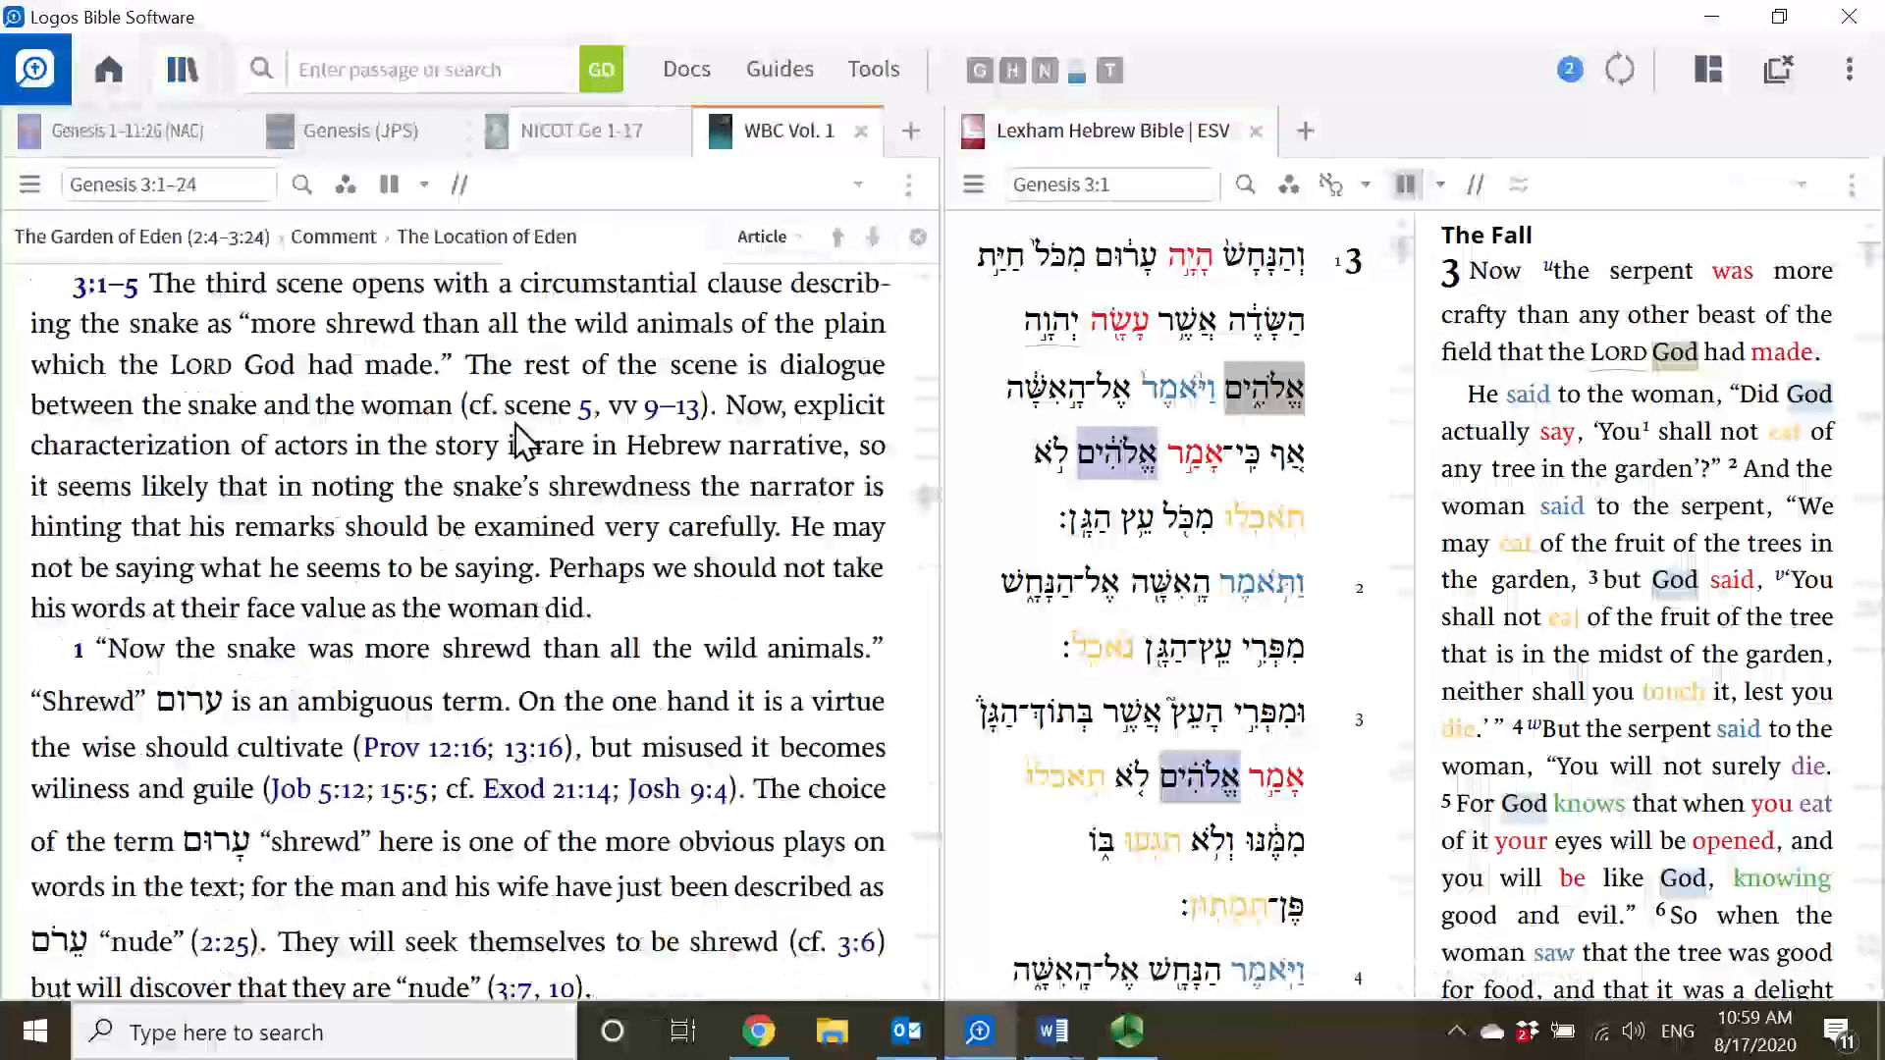
# - Add The NIV Application Commentary: Genesis and The IVP Bible Background Commentary: Old Testament as tabs in the commentary pane
pyautogui.click(184, 71)
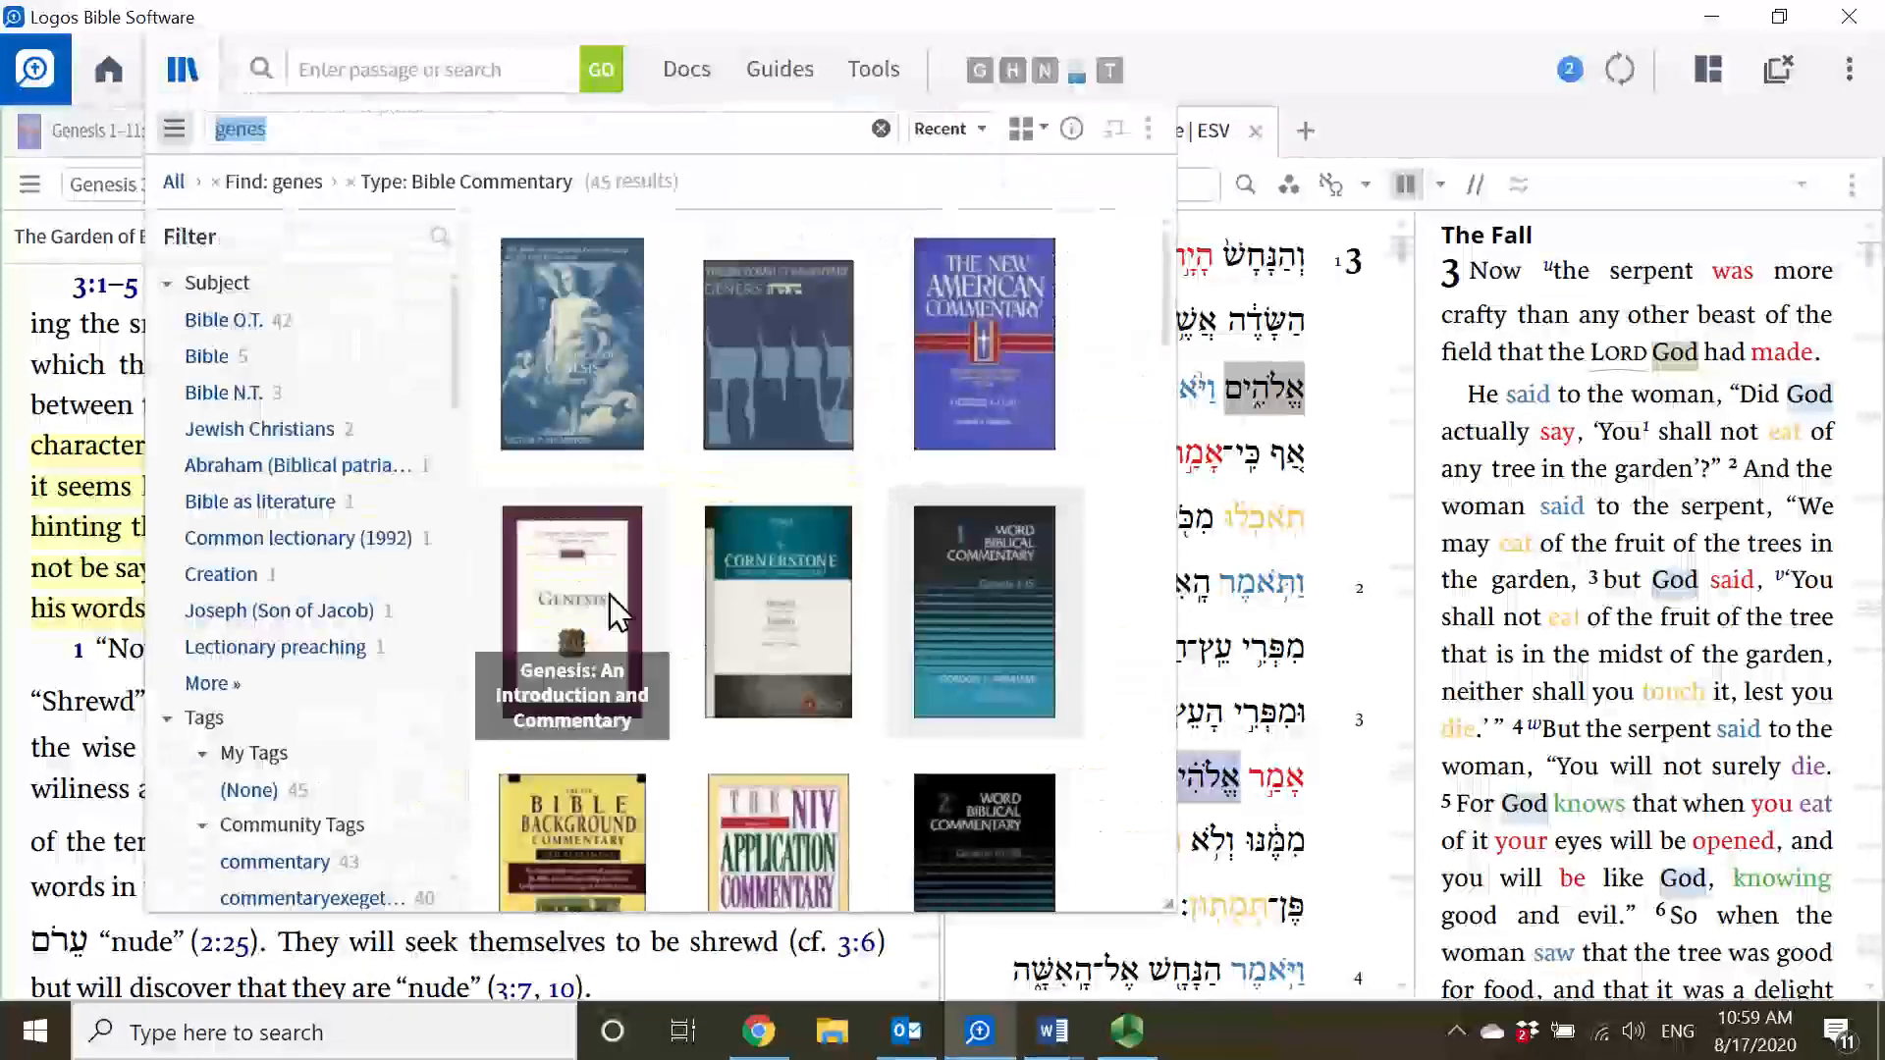
pyautogui.scroll(-3, 613, 614)
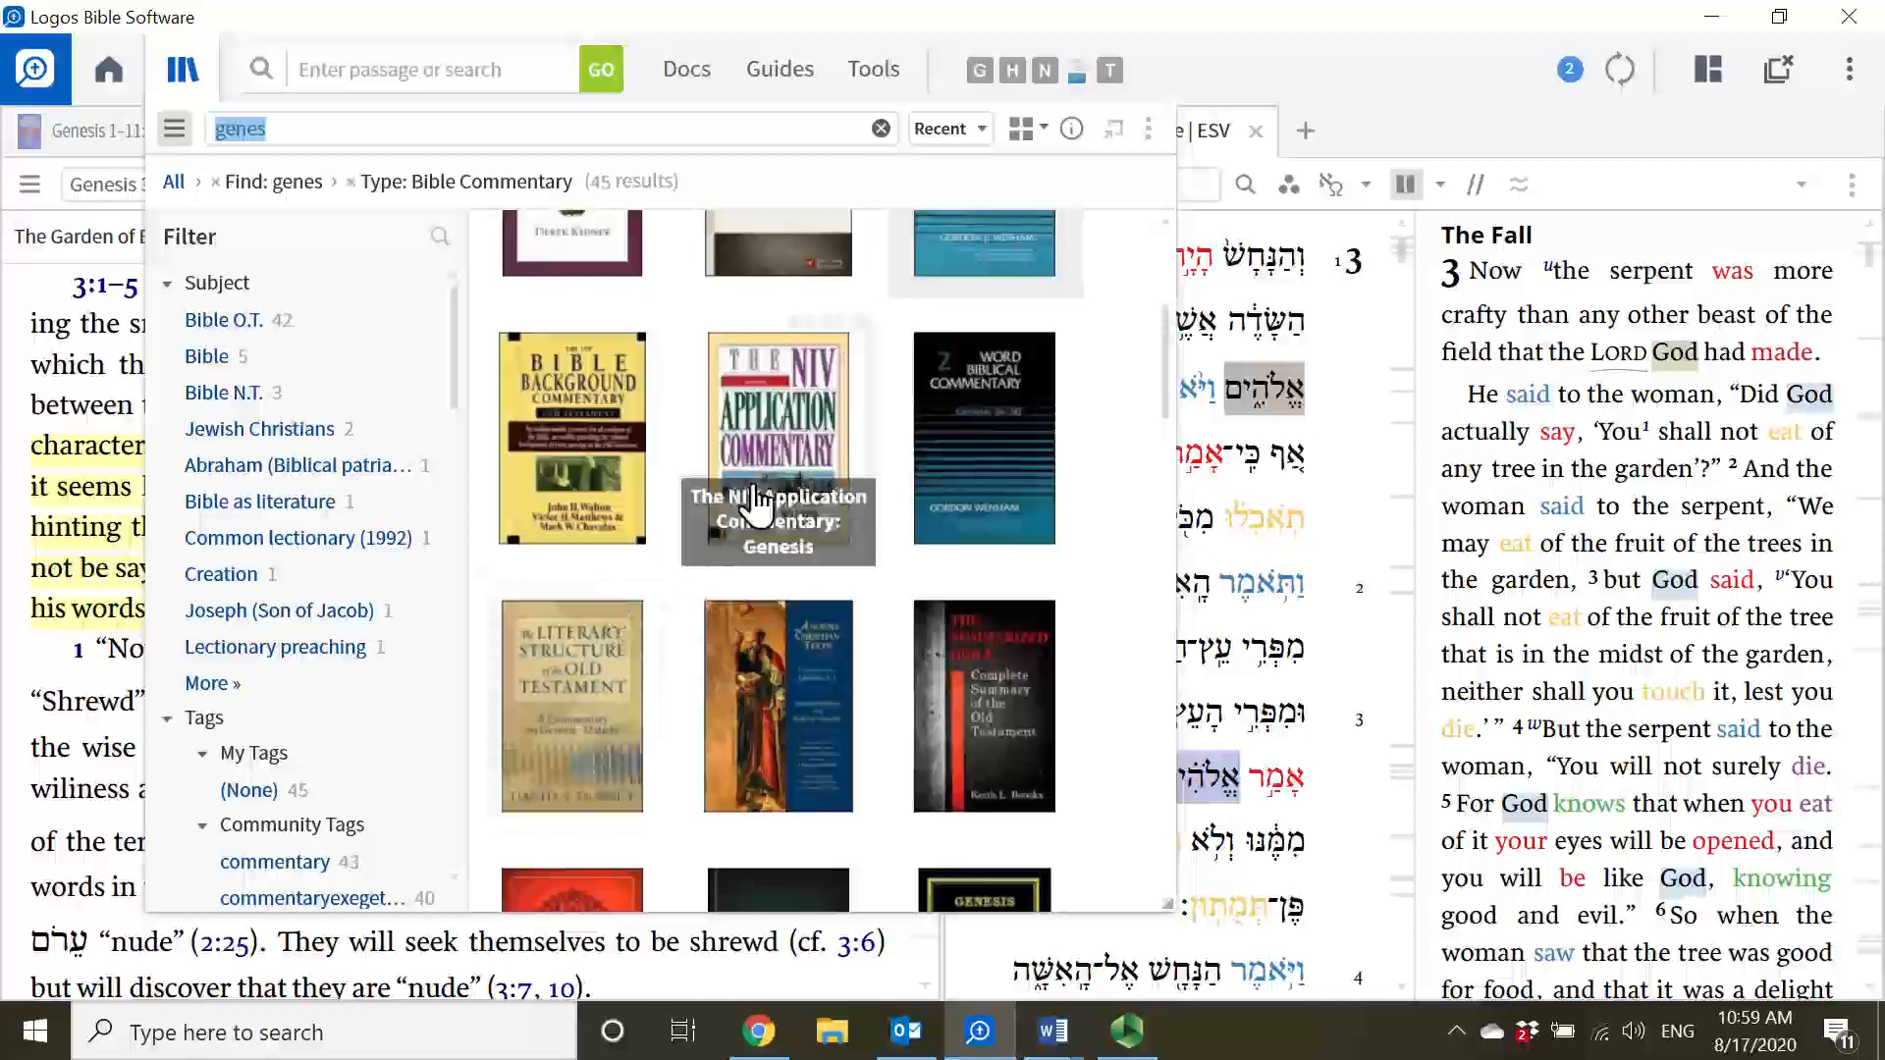
pyautogui.click(783, 505)
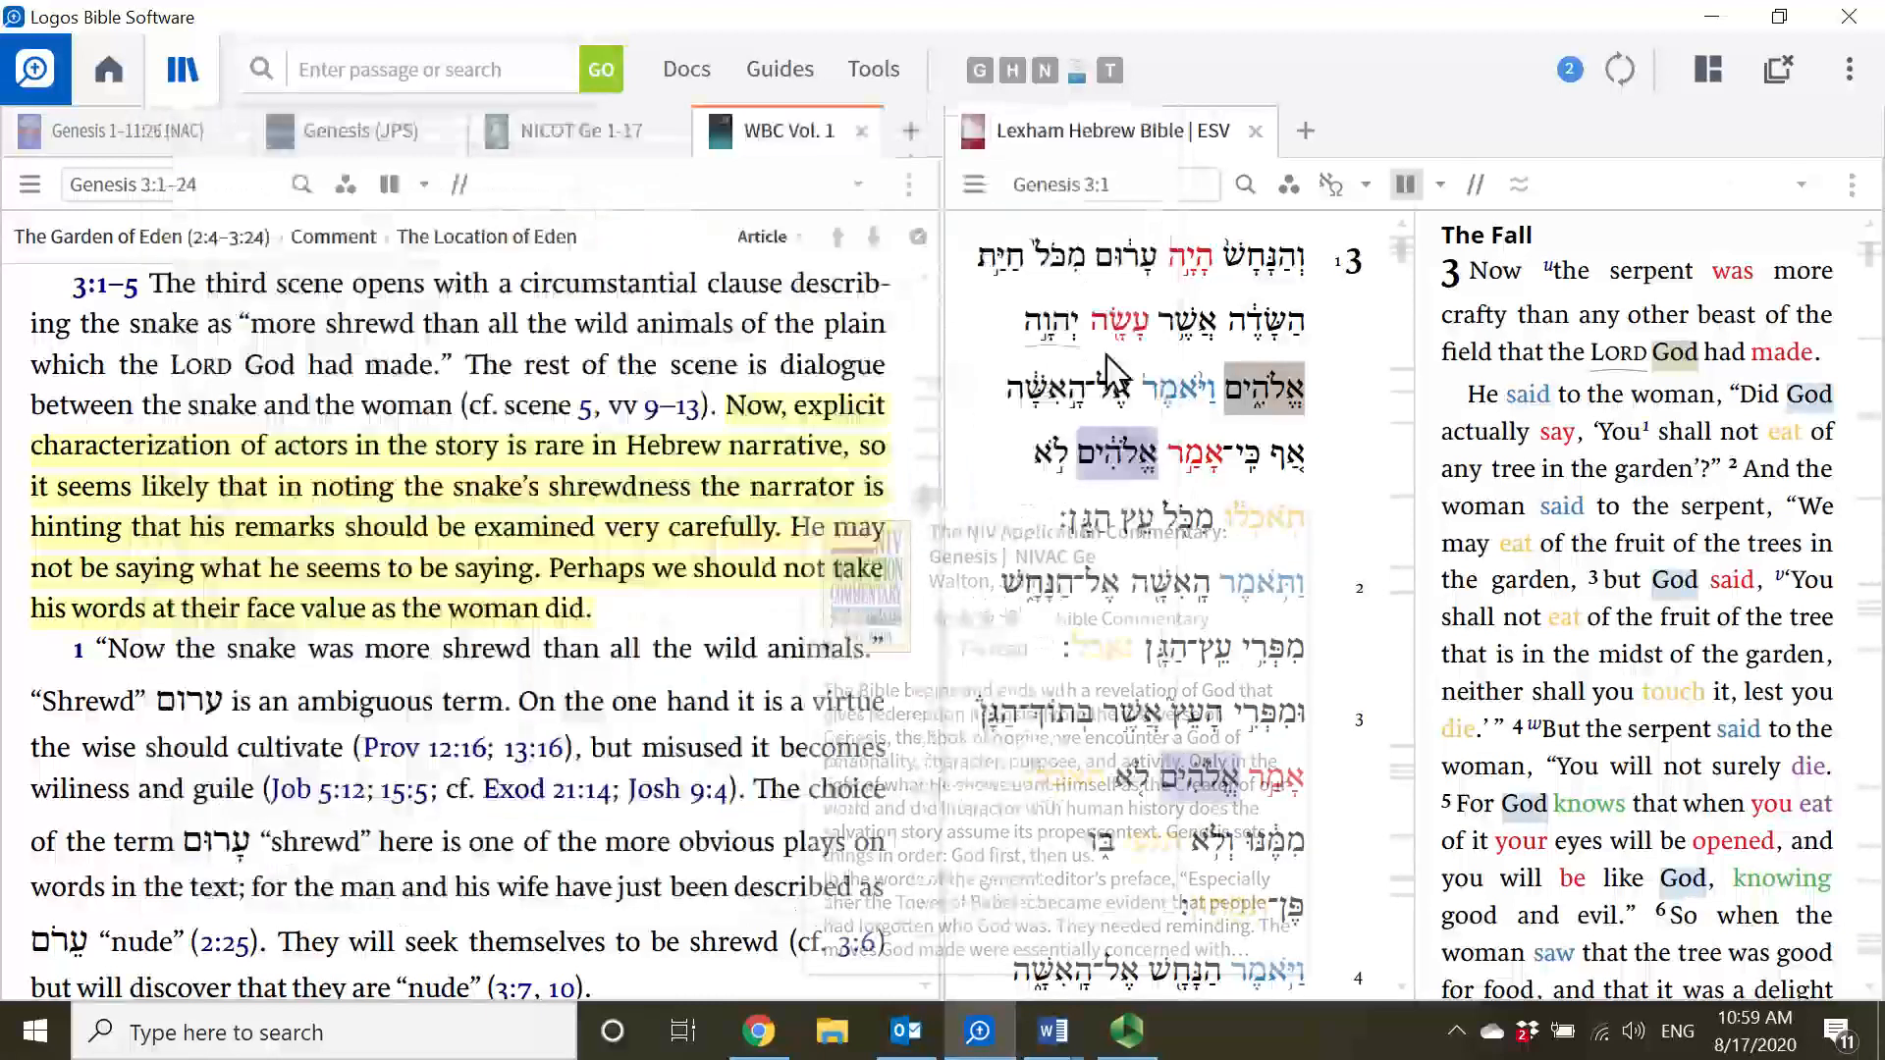
pyautogui.moveTo(1443, 143); pyautogui.dragTo(324, 295)
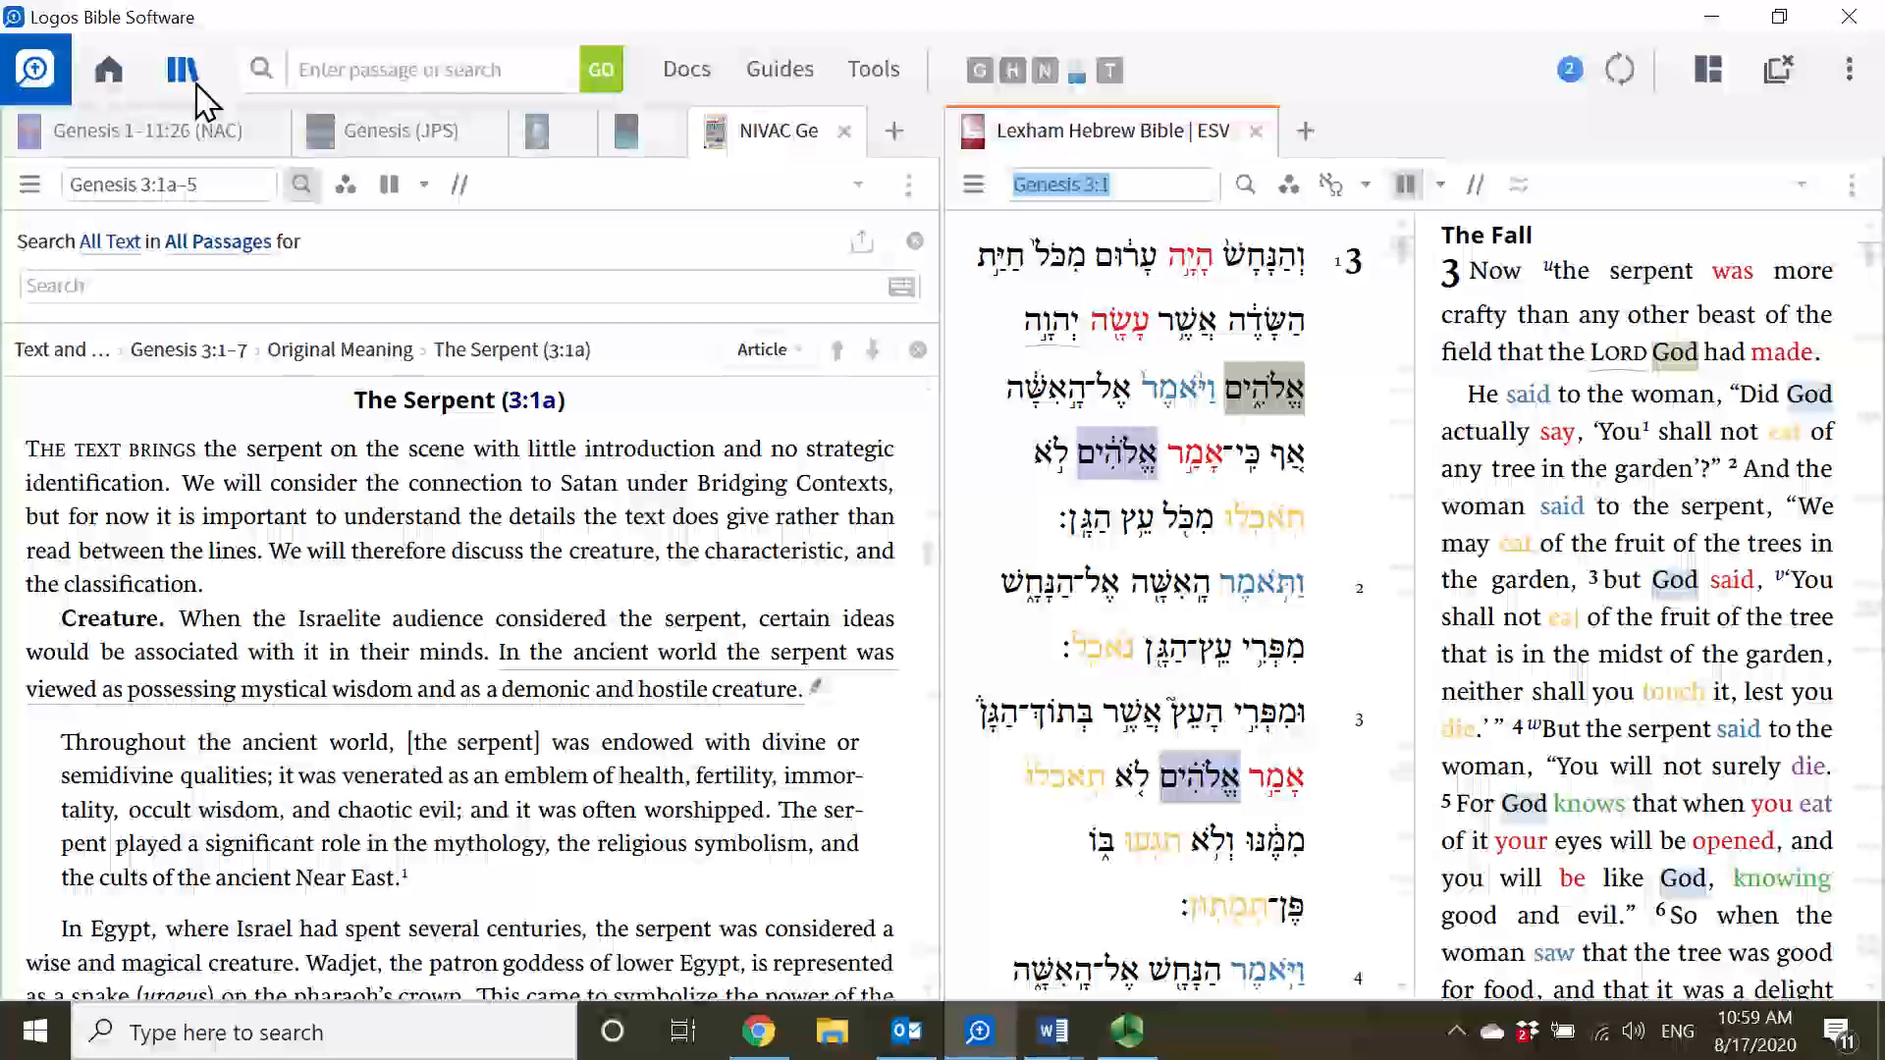
pyautogui.click(192, 81)
pyautogui.scroll(-3, 681, 525)
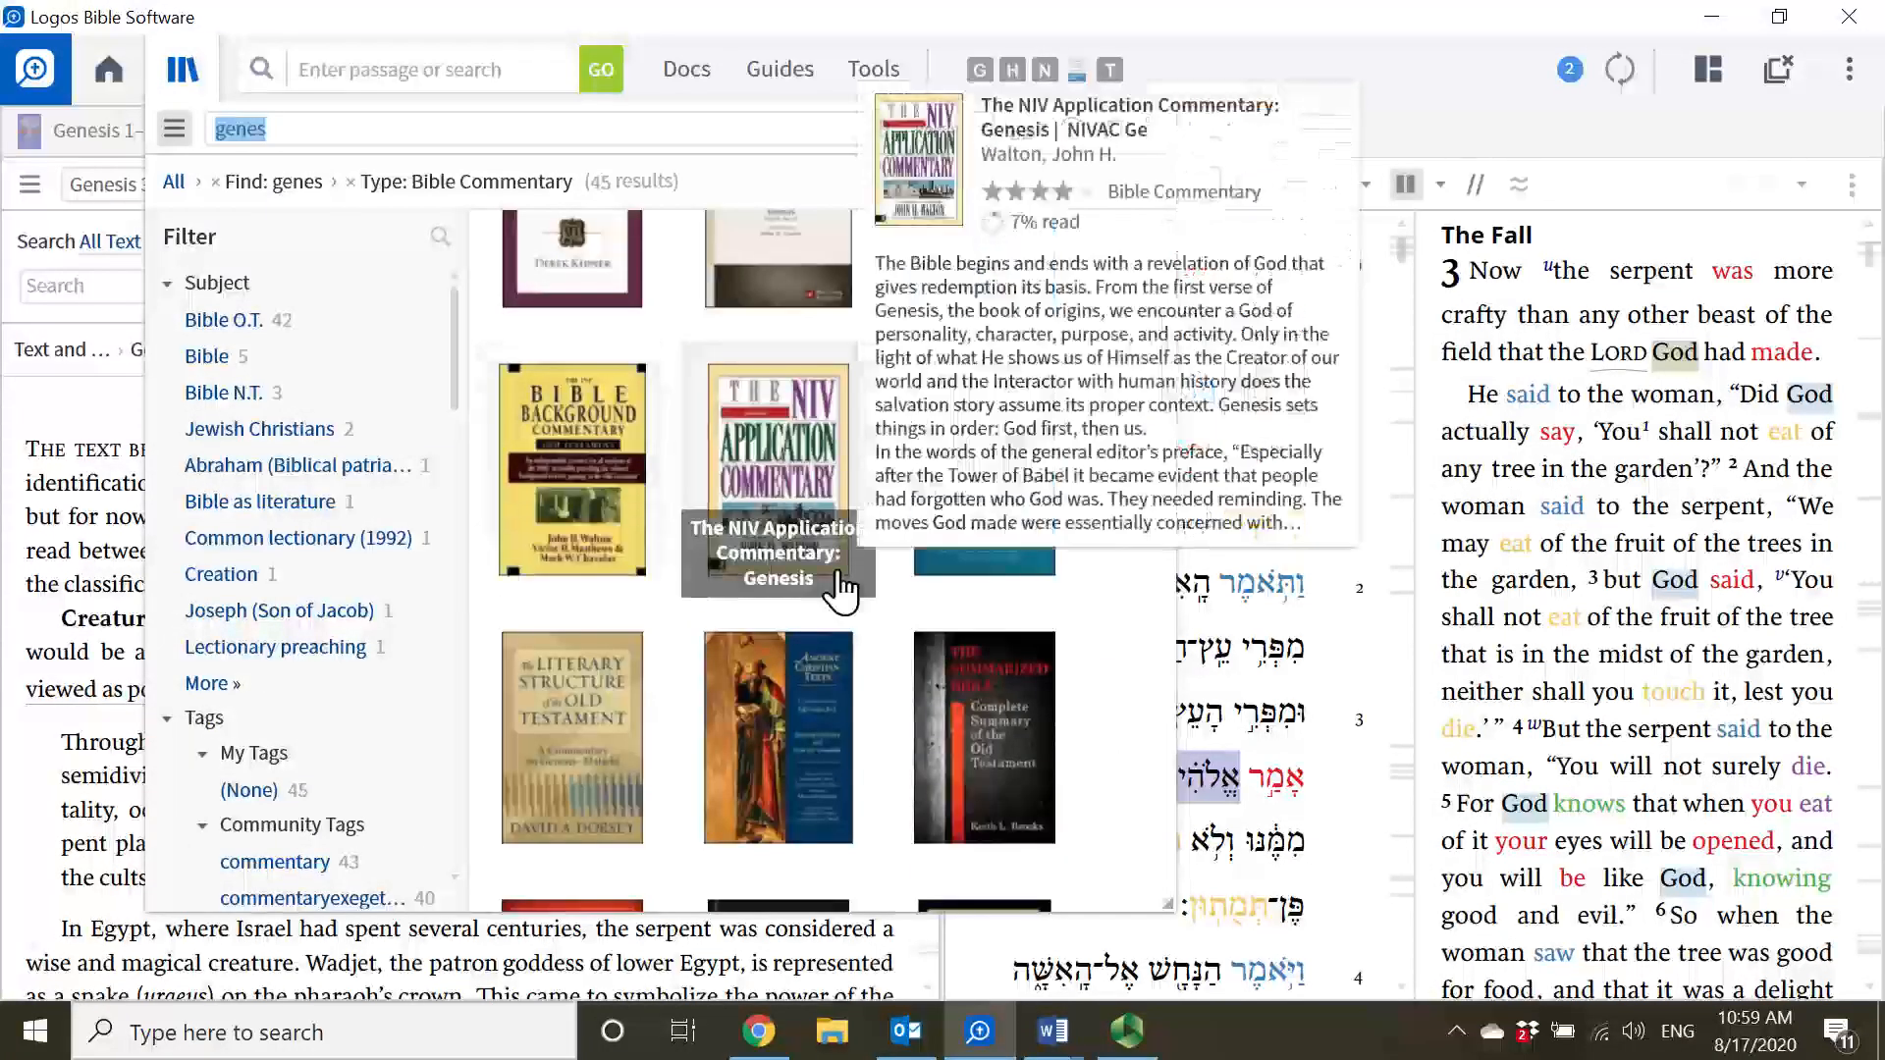
pyautogui.scroll(-1, 827, 582)
pyautogui.scroll(1, 828, 582)
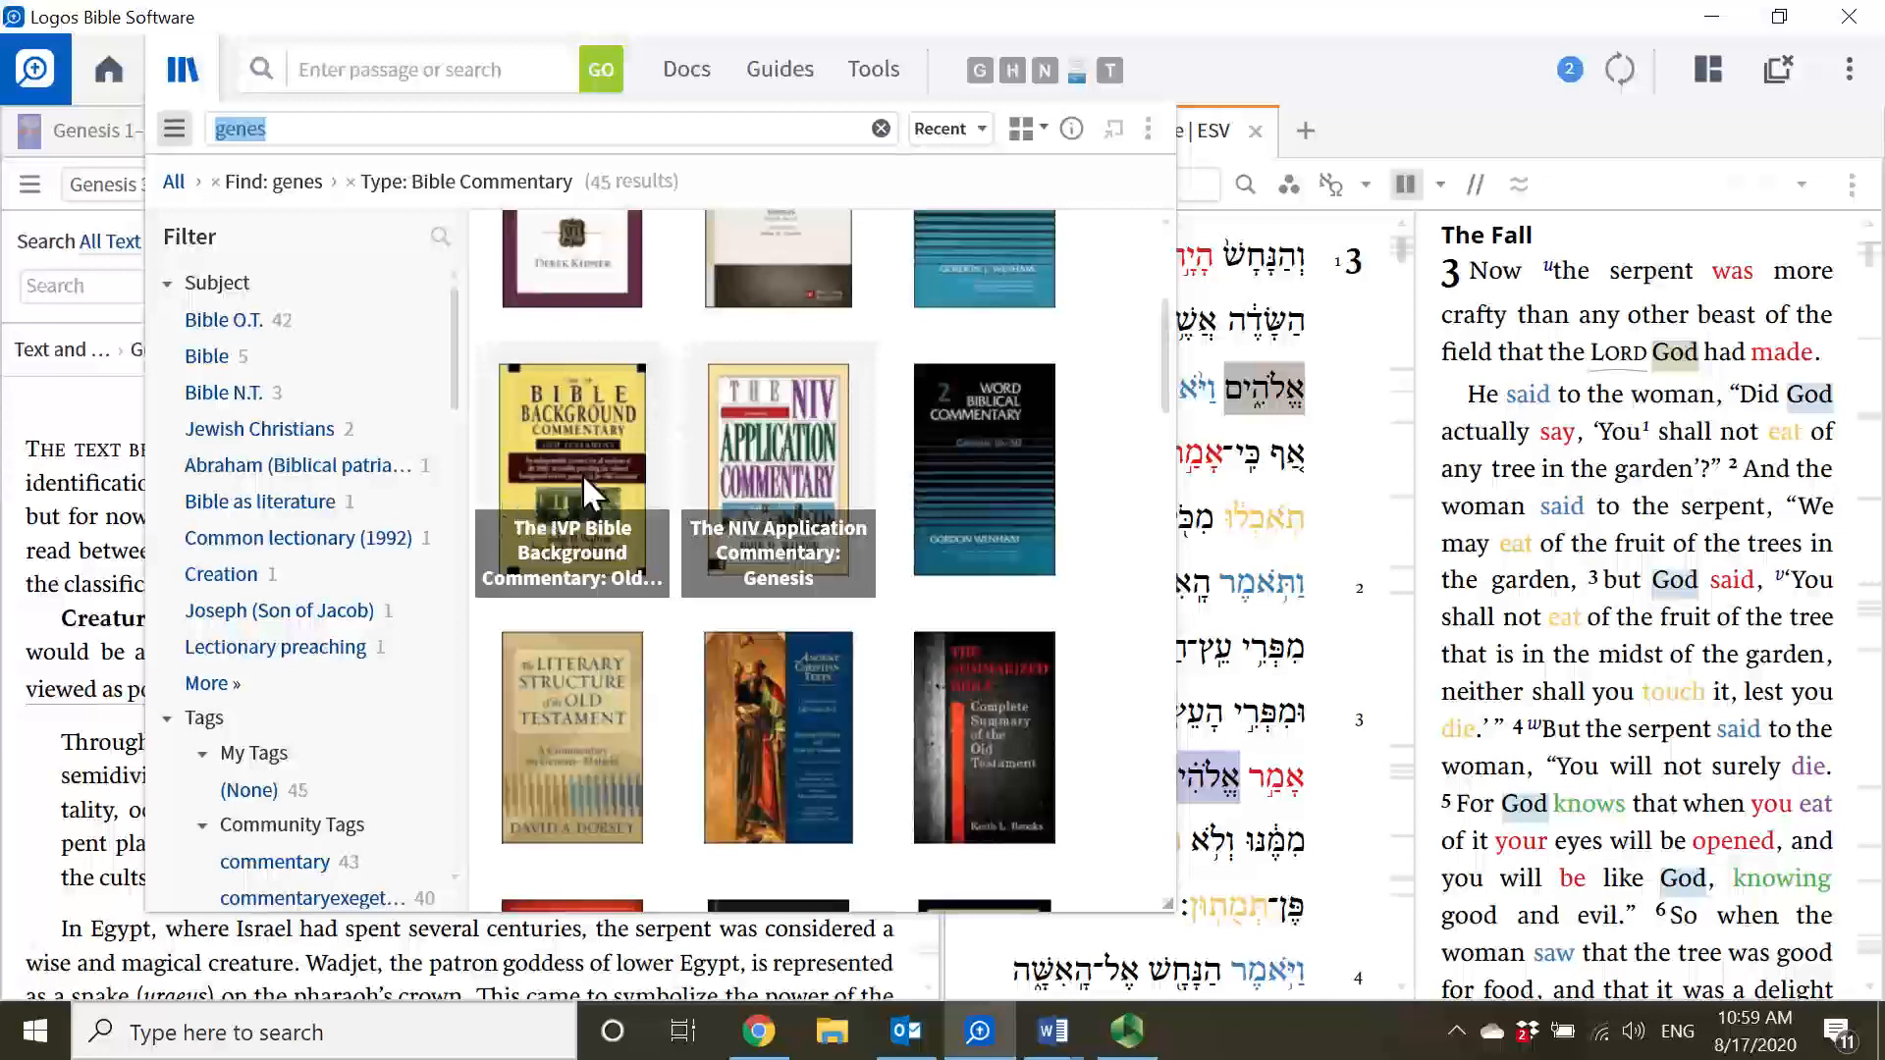
pyautogui.click(1031, 503)
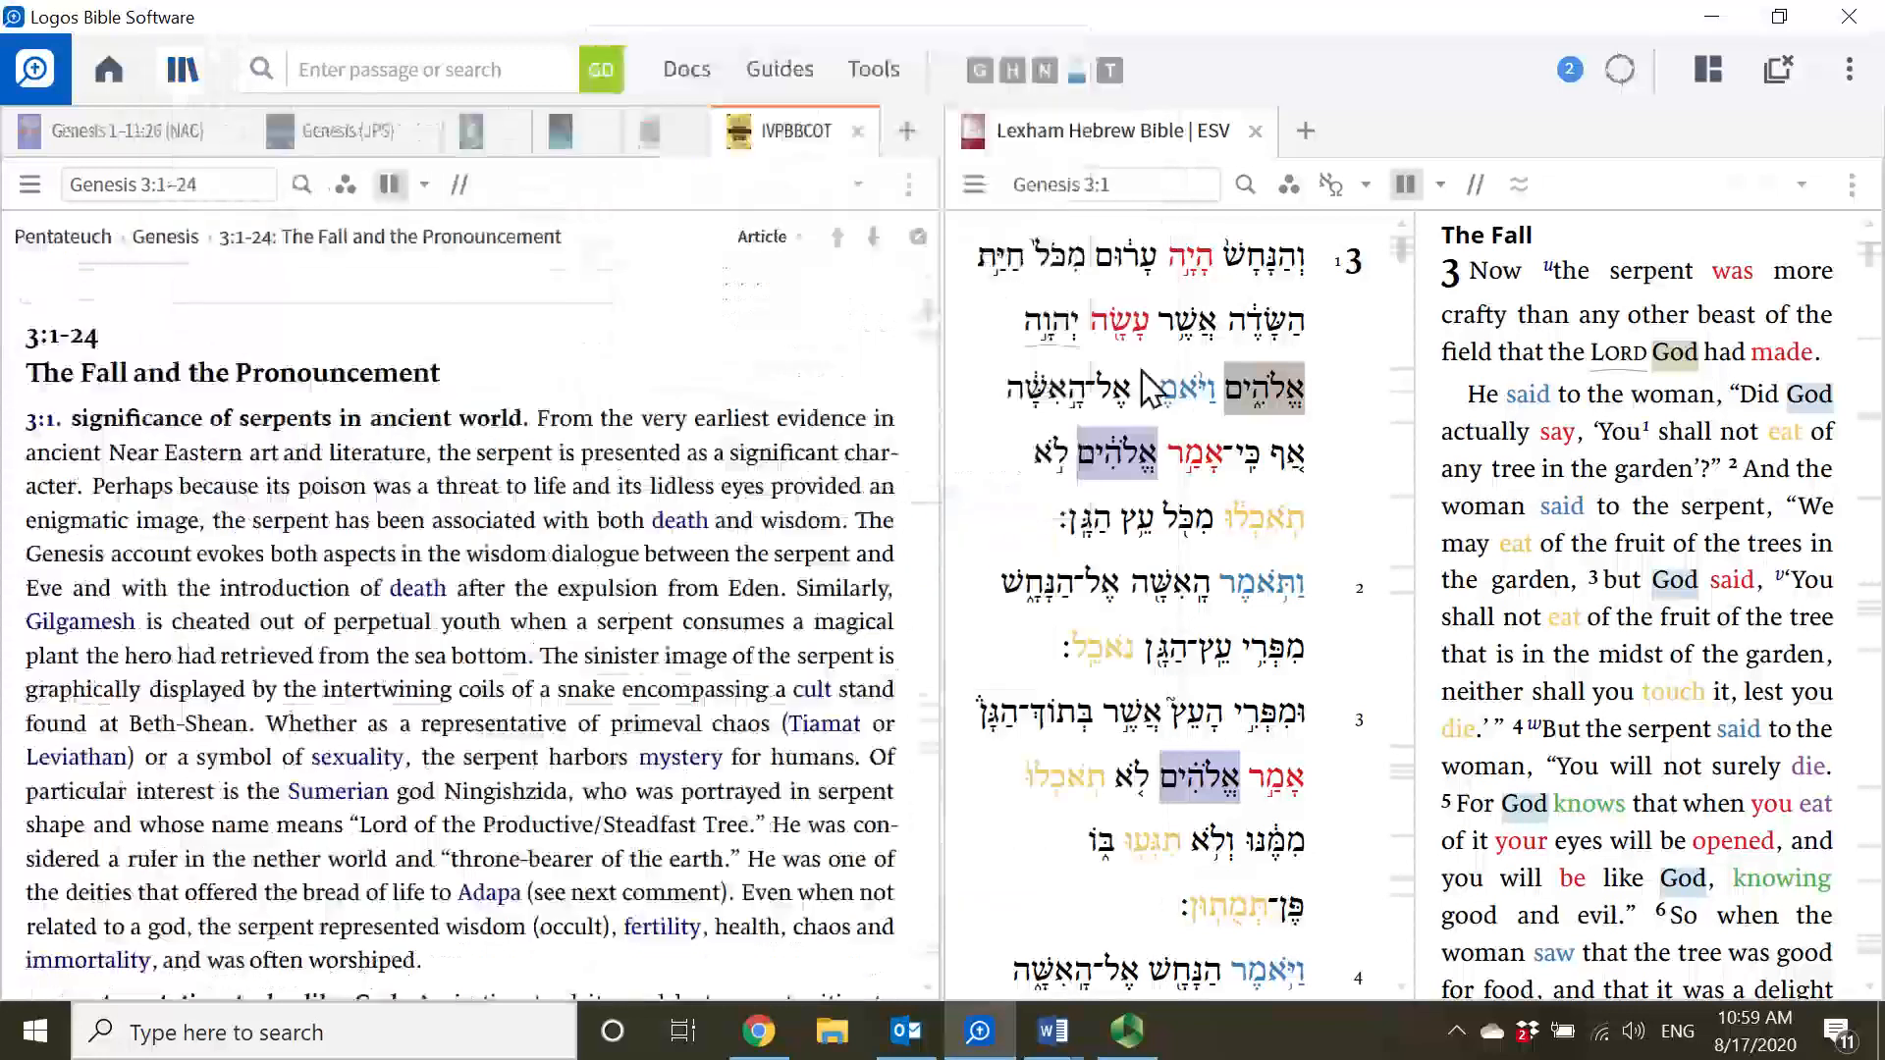
# - Browse the rest of the Genesis commentaries in the library results, then close the library
pyautogui.click(181, 71)
pyautogui.scroll(-5, 551, 622)
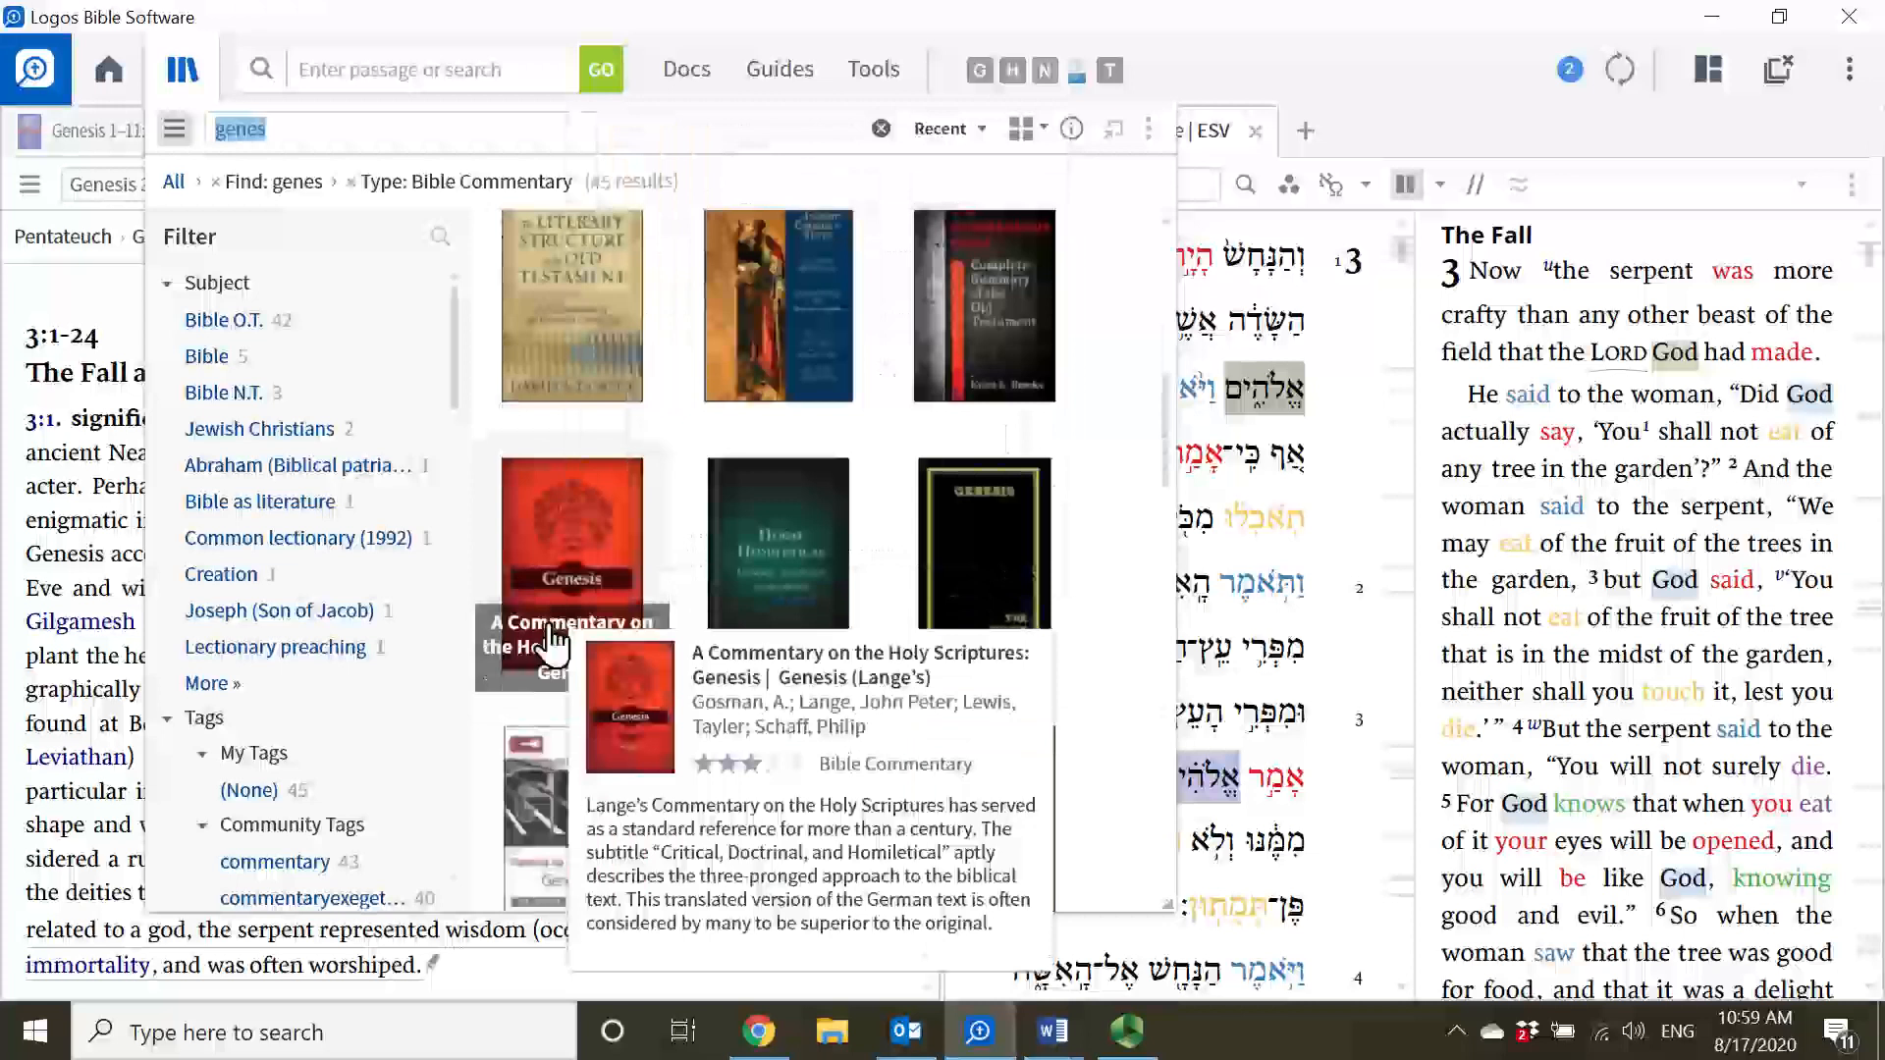
pyautogui.scroll(-5, 1036, 633)
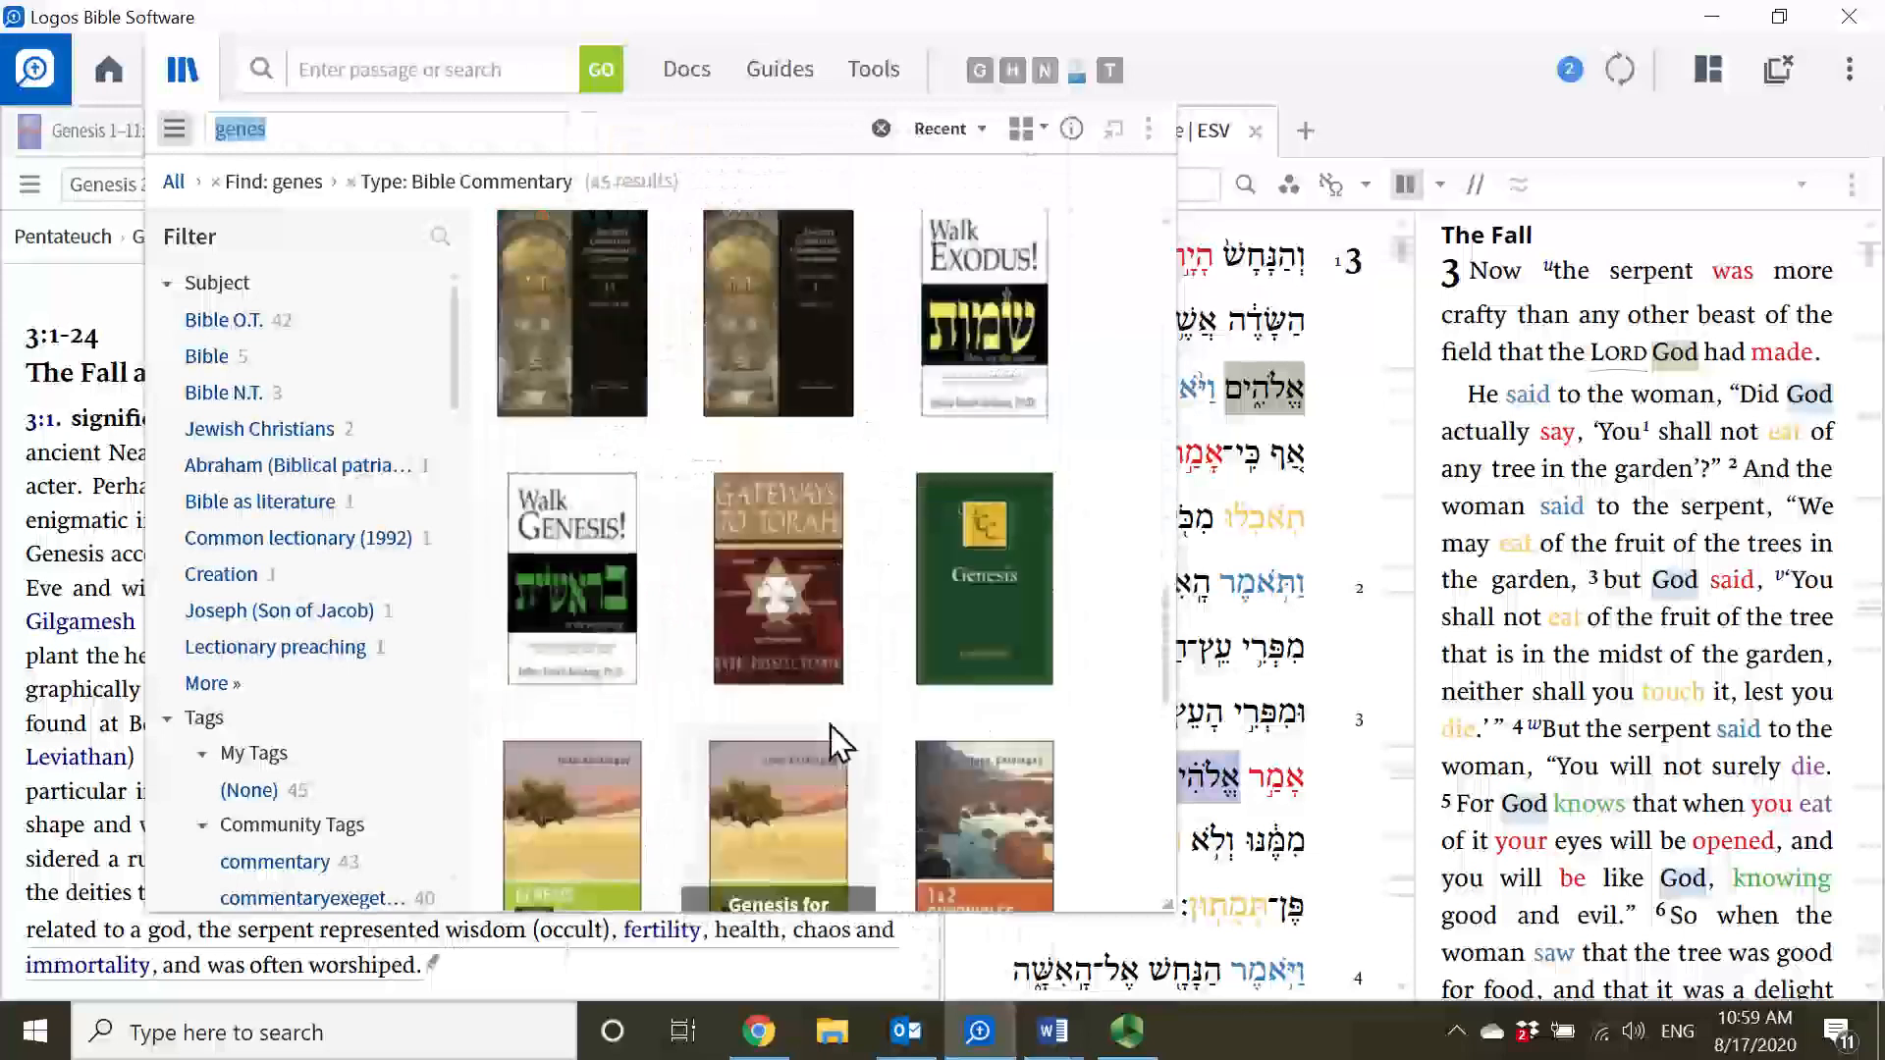
pyautogui.moveTo(825, 731)
pyautogui.scroll(-3, 822, 715)
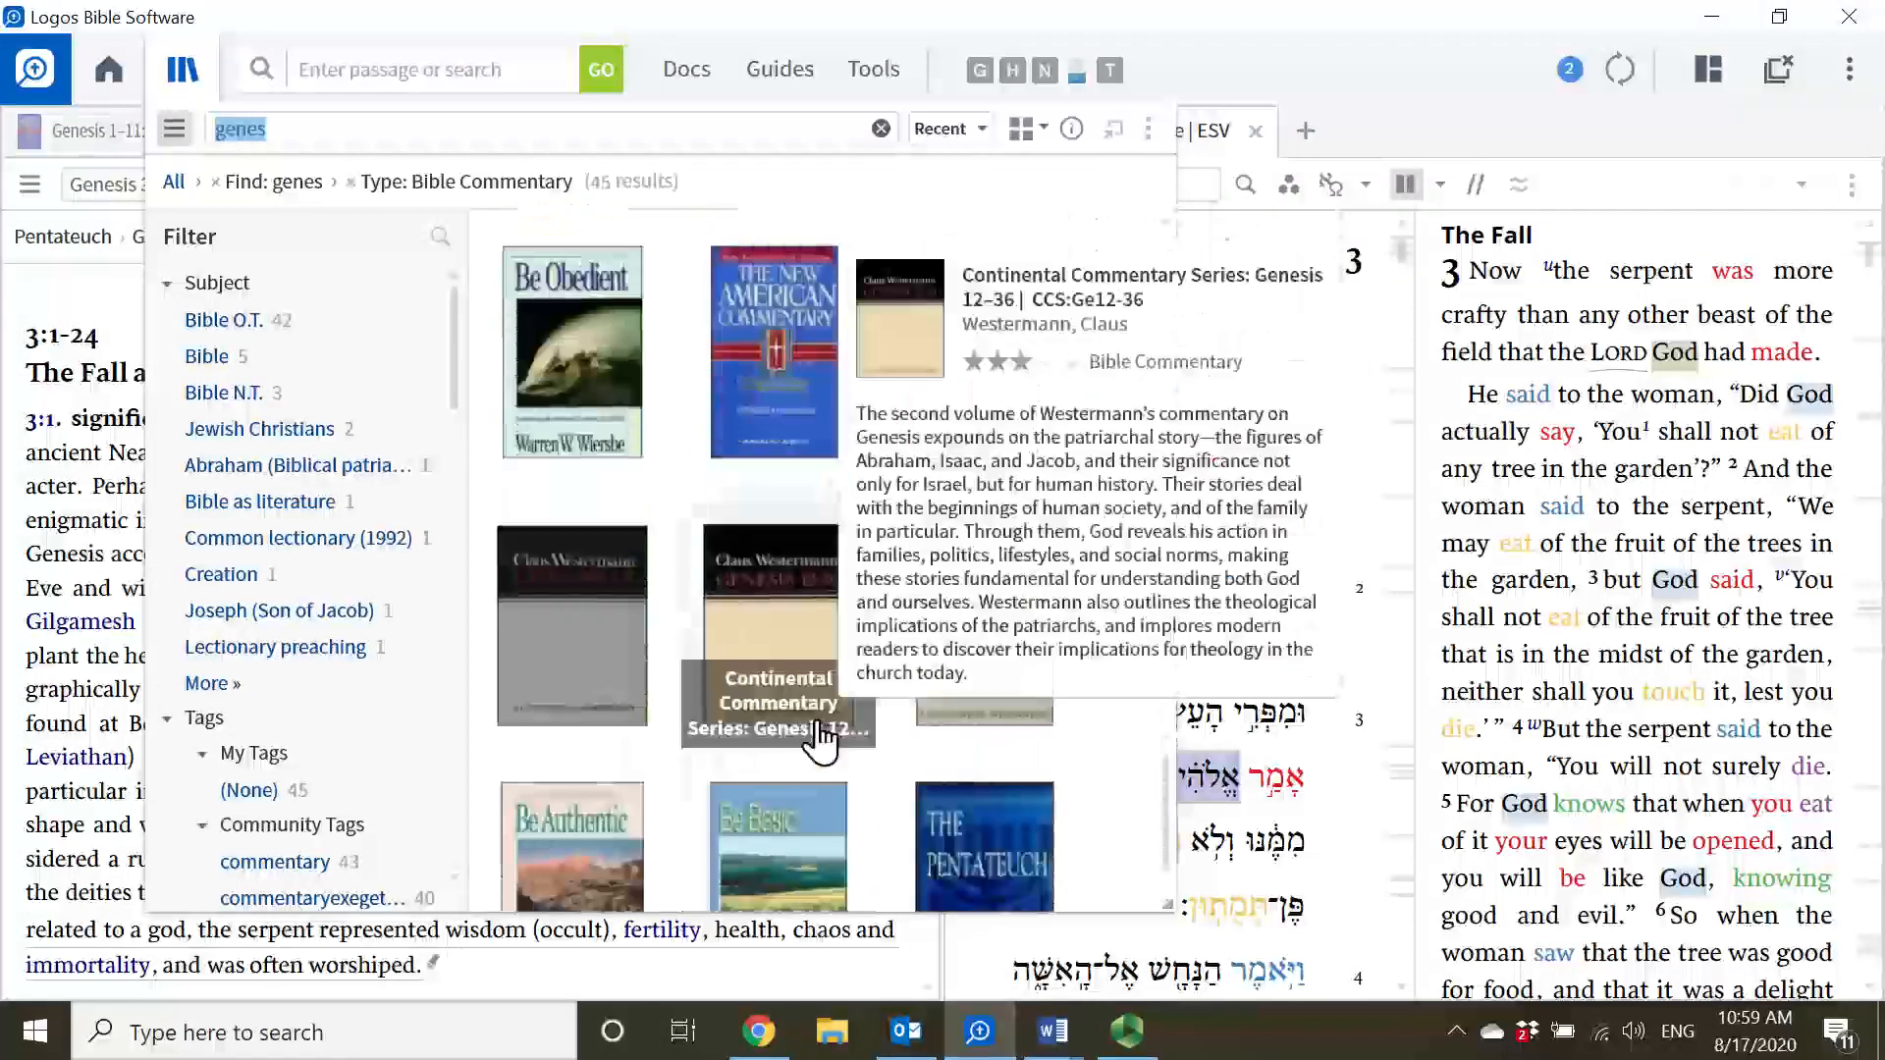
pyautogui.scroll(6, 791, 698)
pyautogui.scroll(-4, 715, 650)
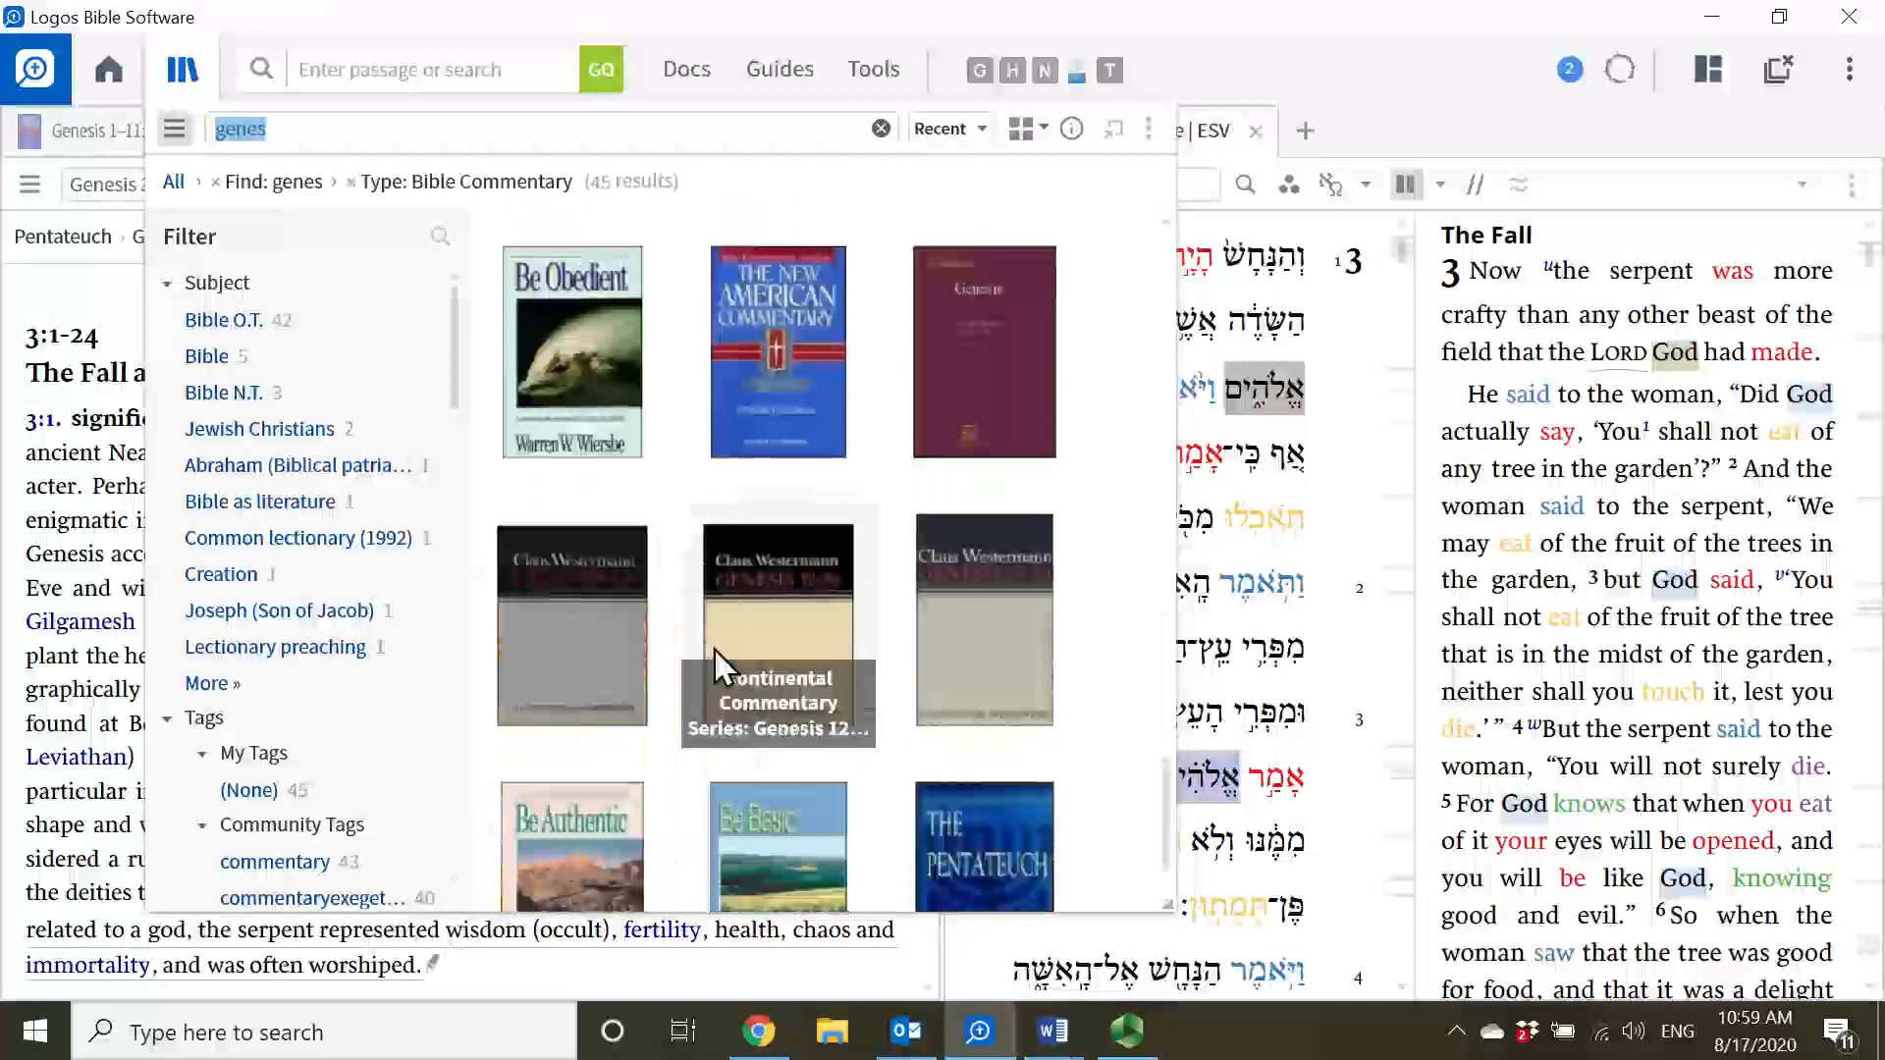
pyautogui.scroll(2, 714, 648)
pyautogui.scroll(-3, 714, 648)
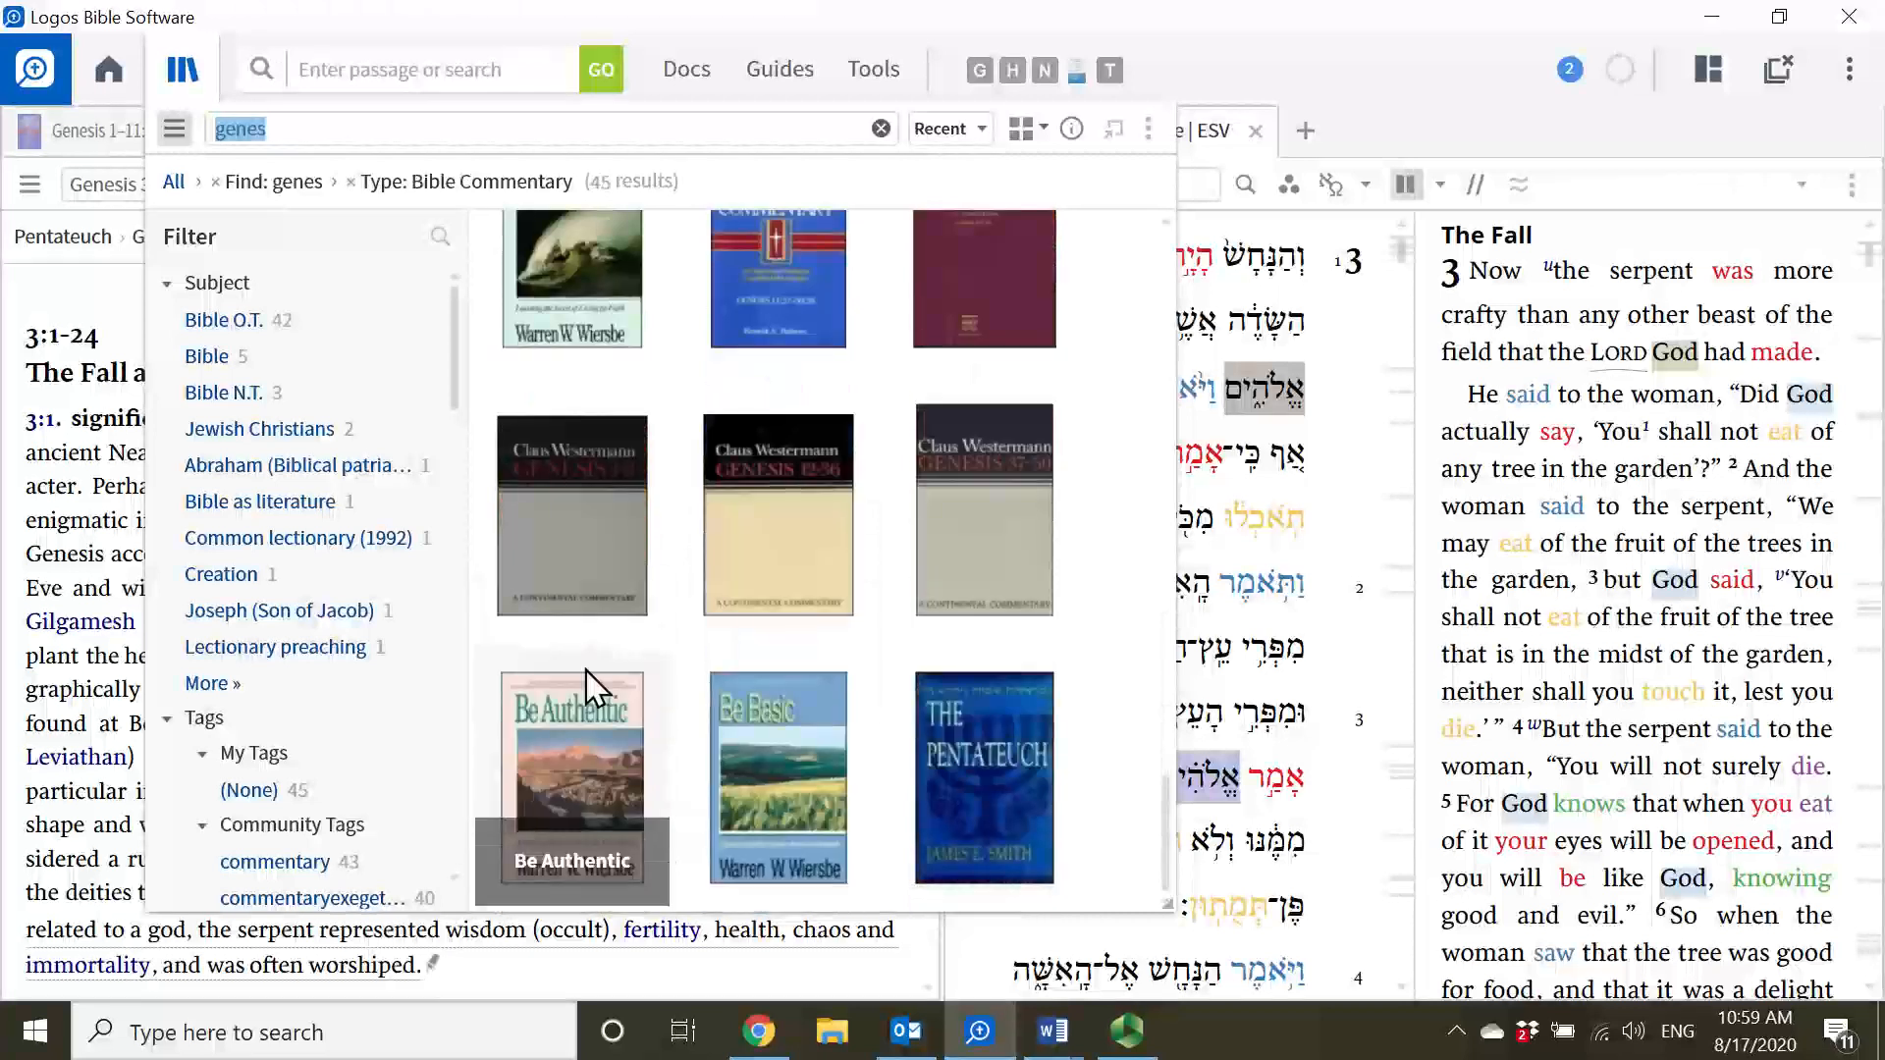
pyautogui.click(71, 304)
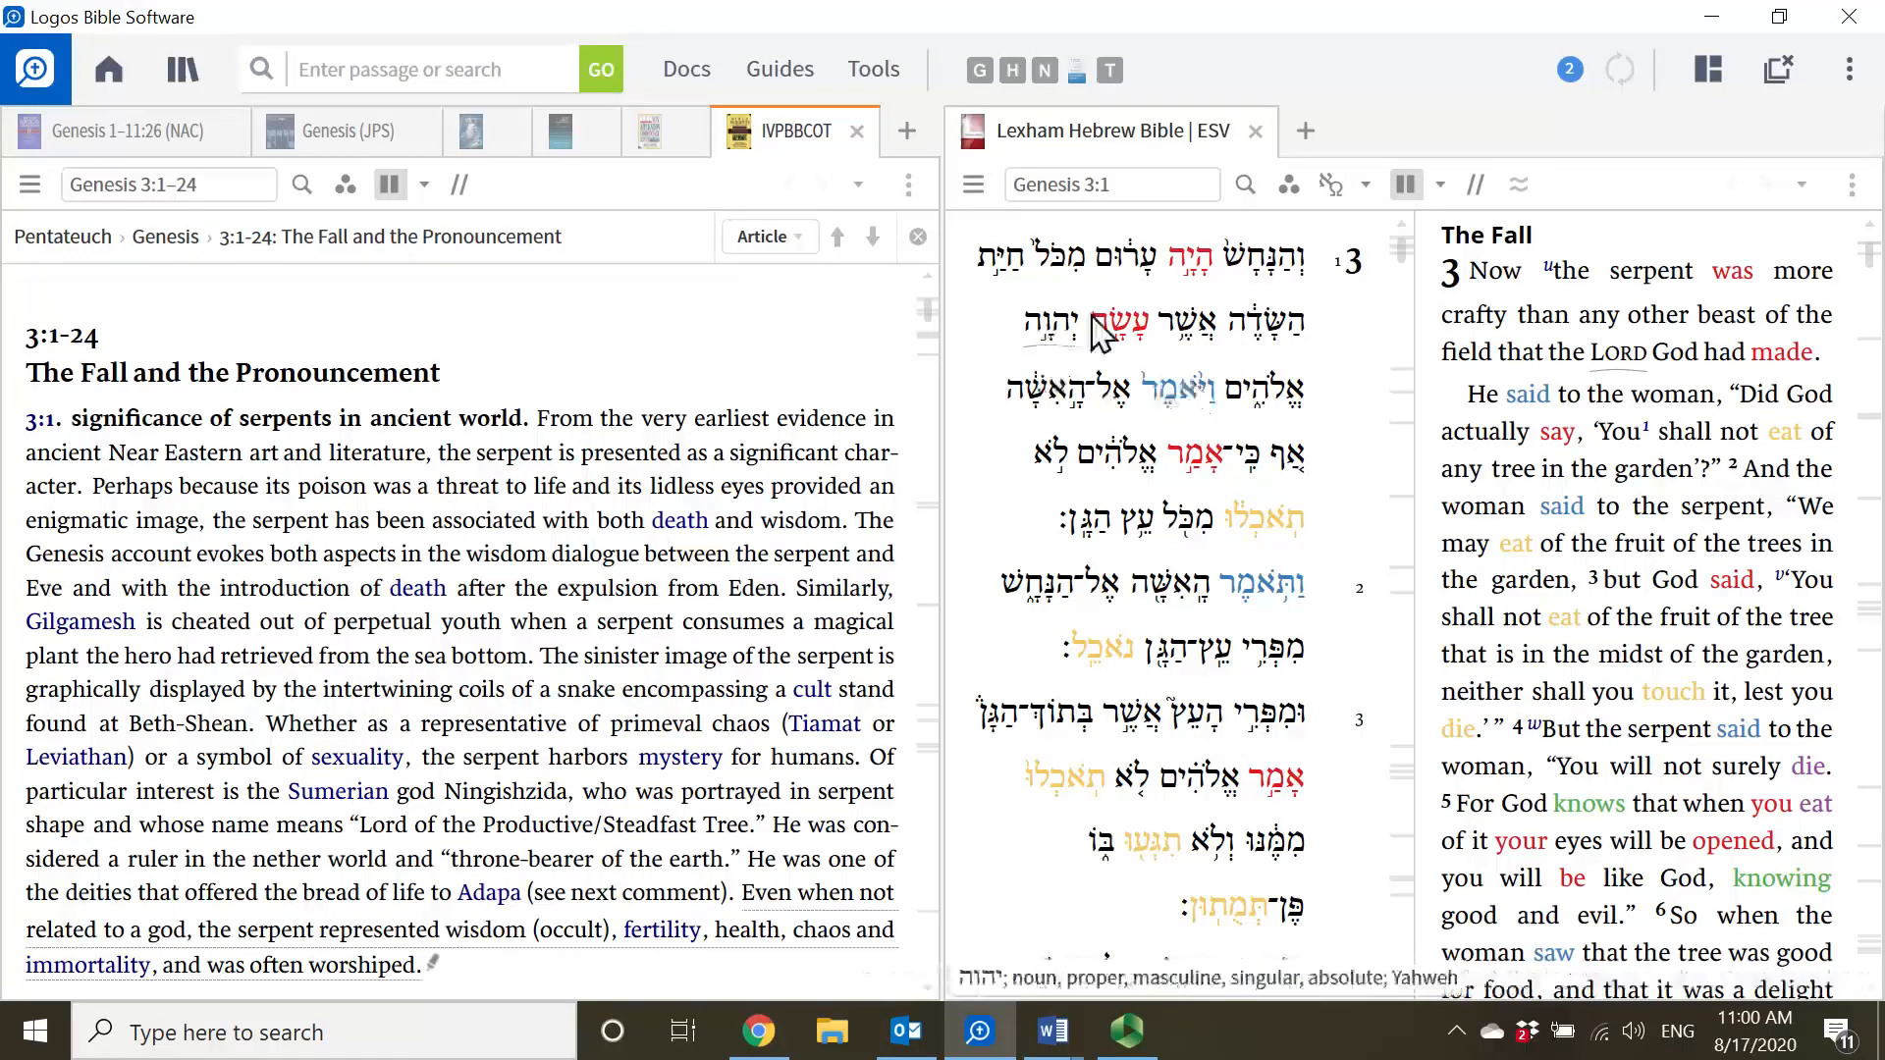
# - Look up עָשָׂה from Genesis 3:1 in The Hebrew and Aramaic Lexicon of the Old Testament and dock the lexicon as a tab beside the Hebrew Bible
pyautogui.click(1134, 324)
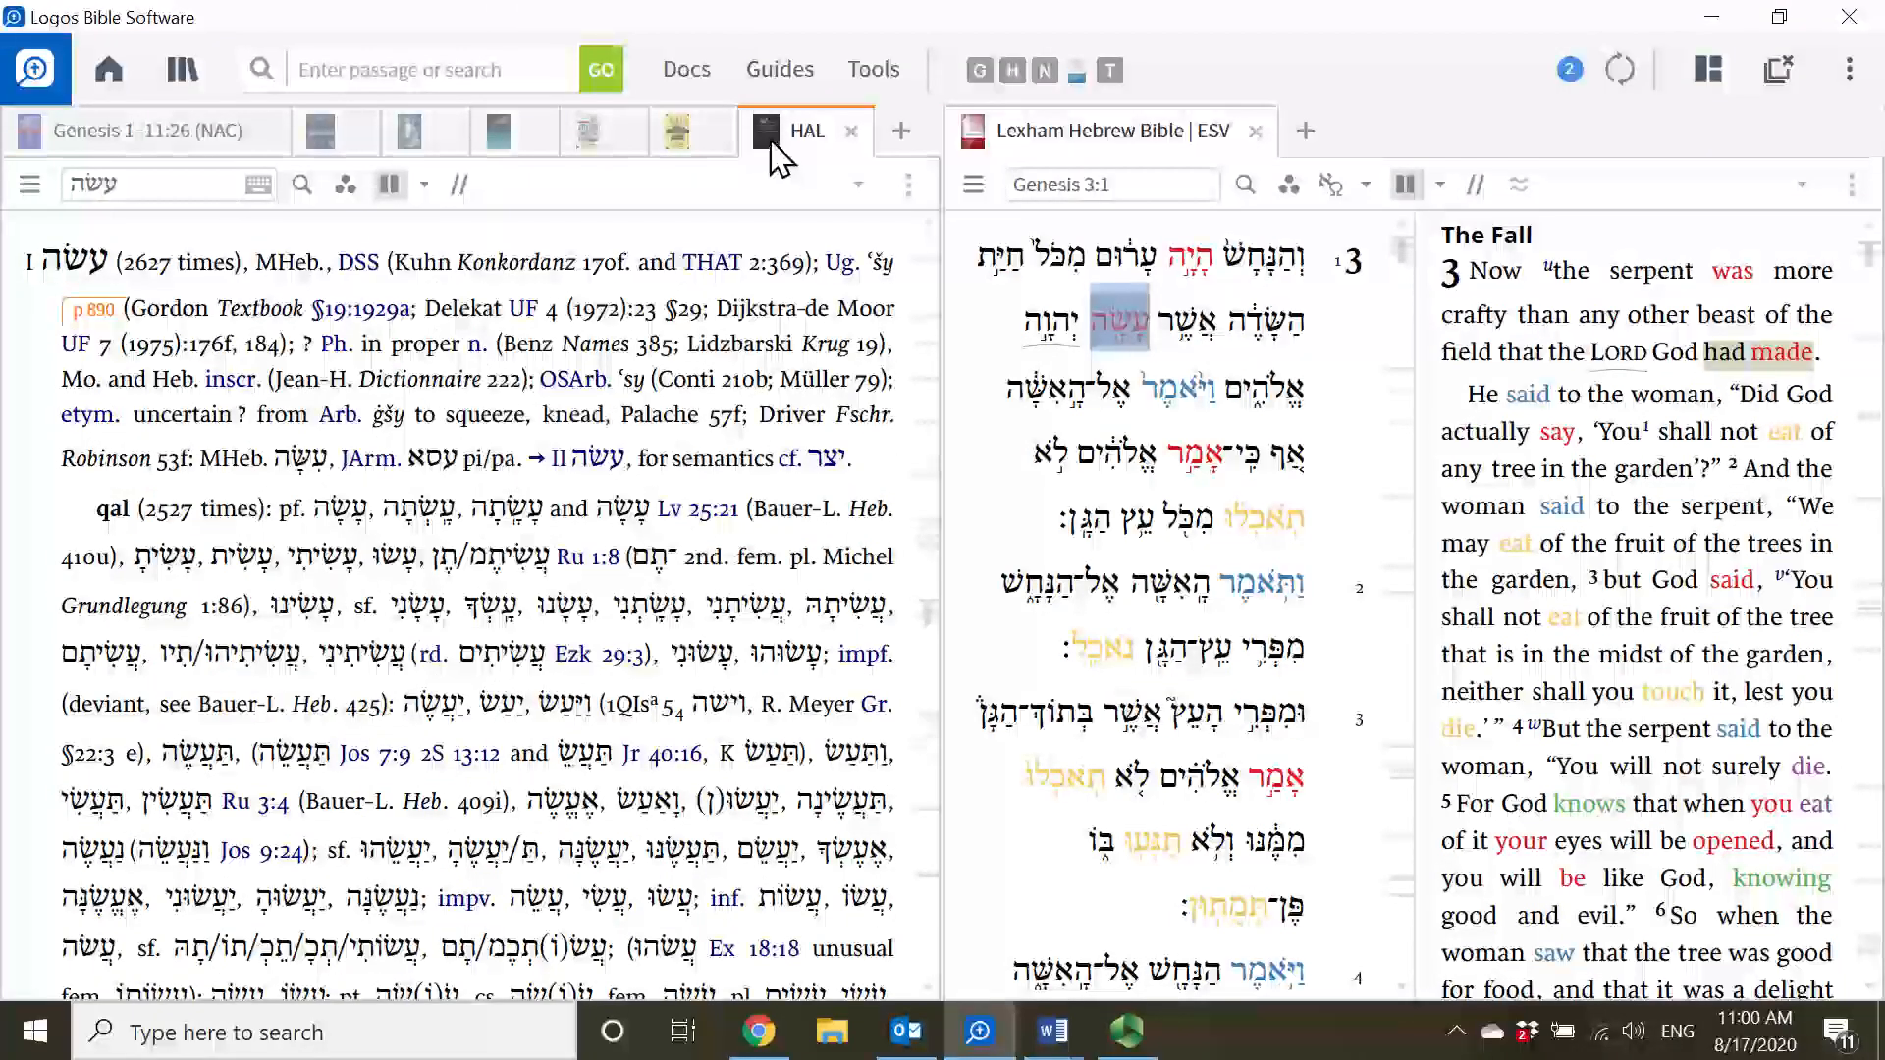
pyautogui.moveTo(775, 152); pyautogui.dragTo(1116, 636)
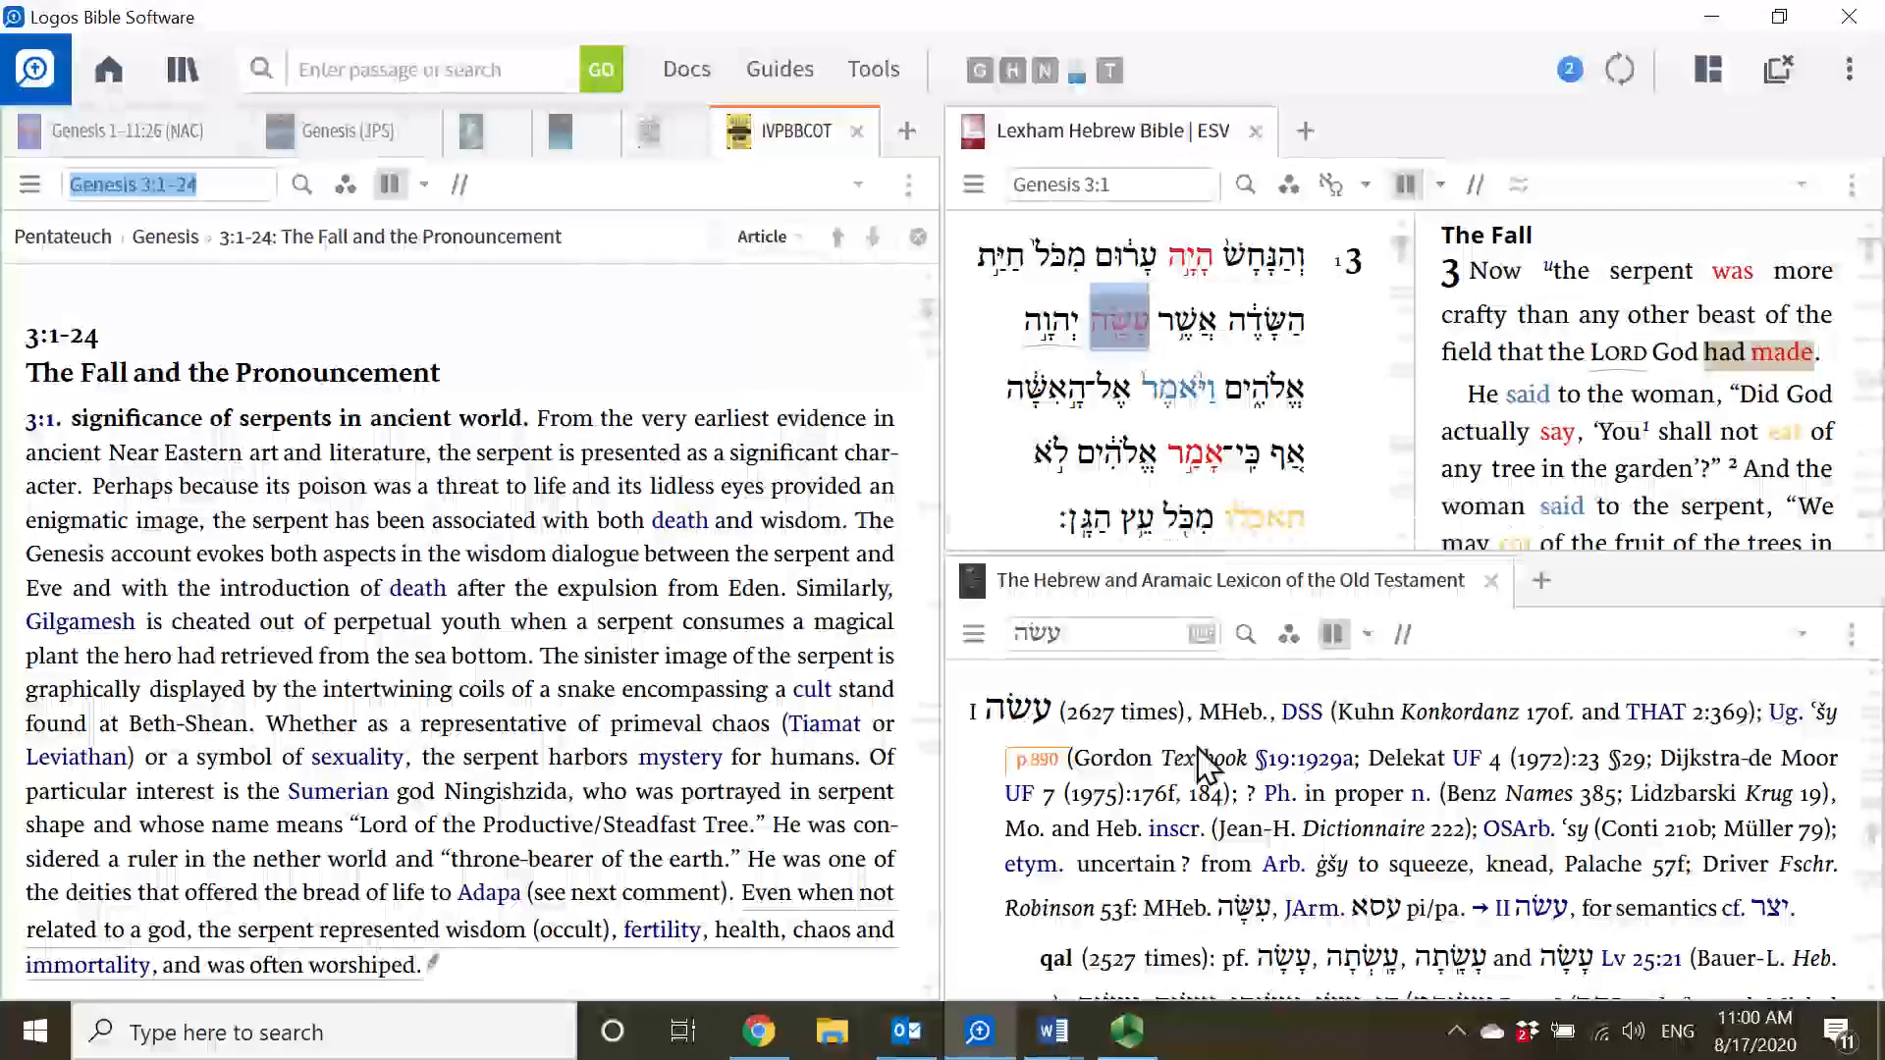
pyautogui.click(1153, 633)
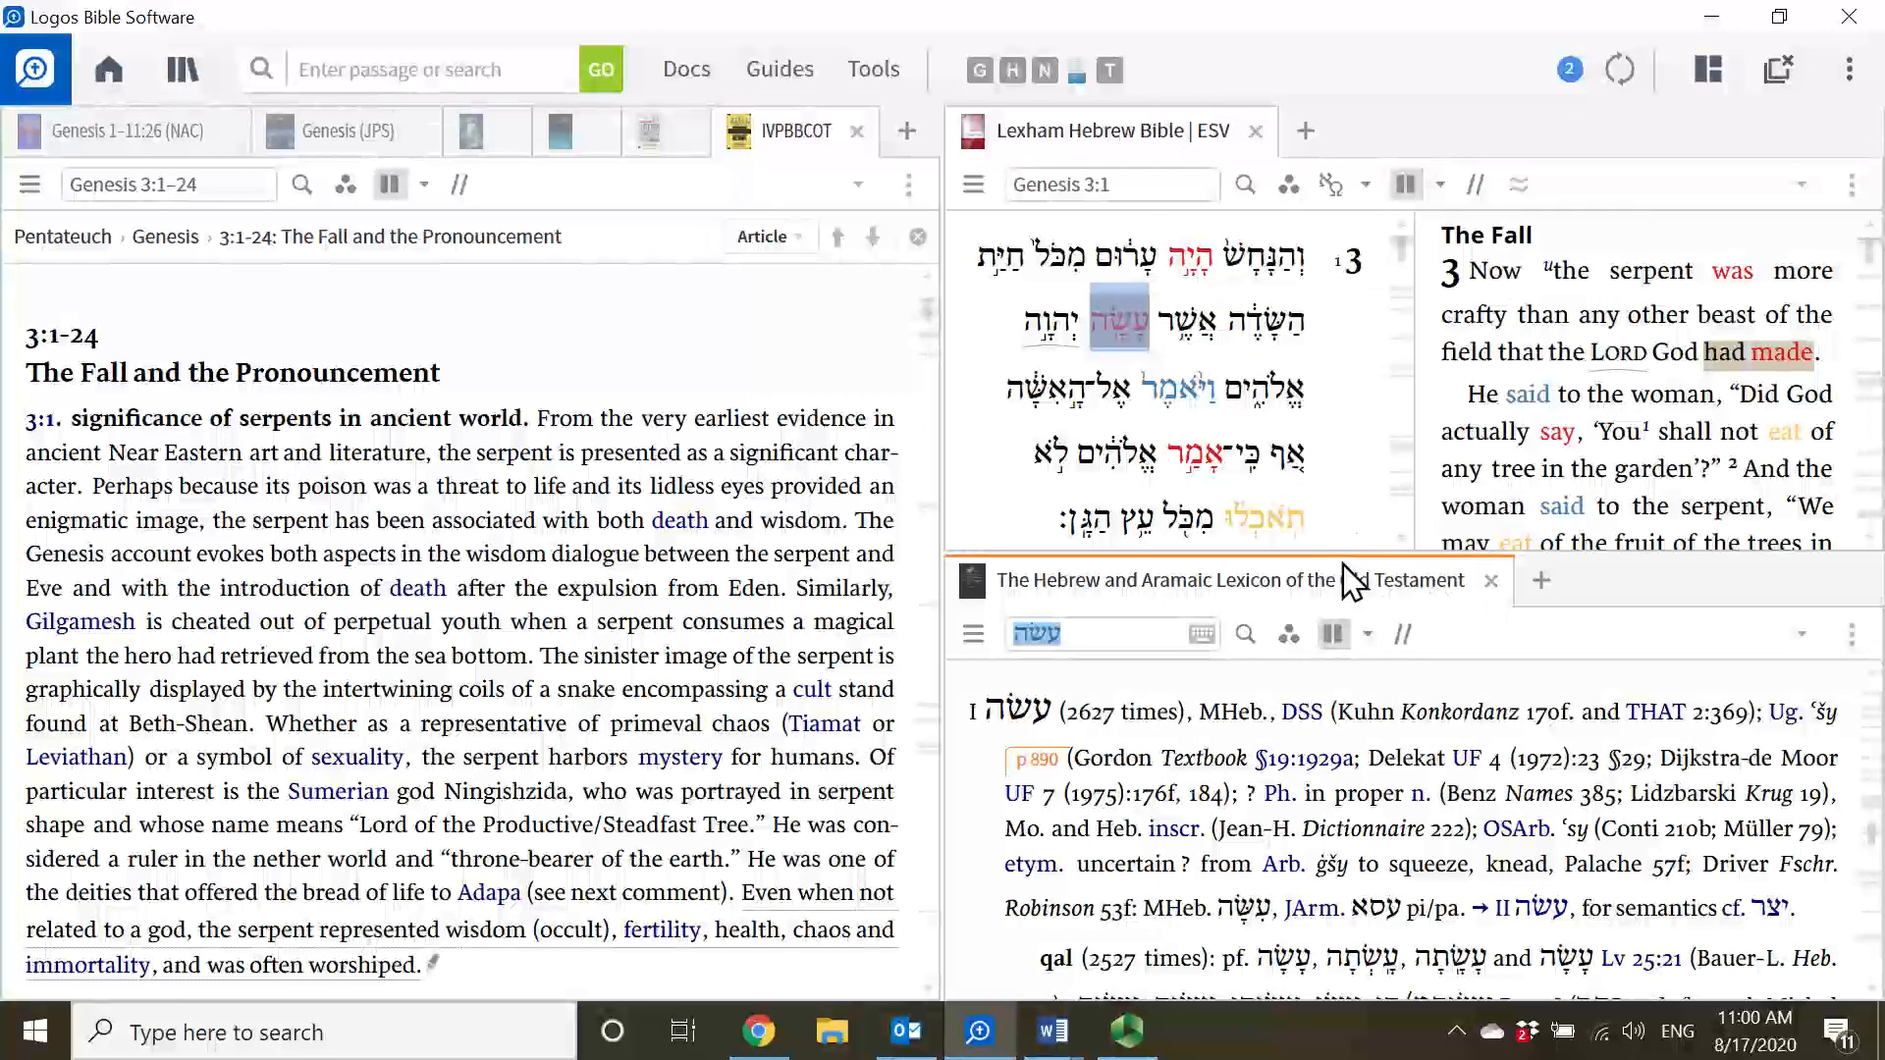
pyautogui.moveTo(1350, 589); pyautogui.dragTo(1375, 132)
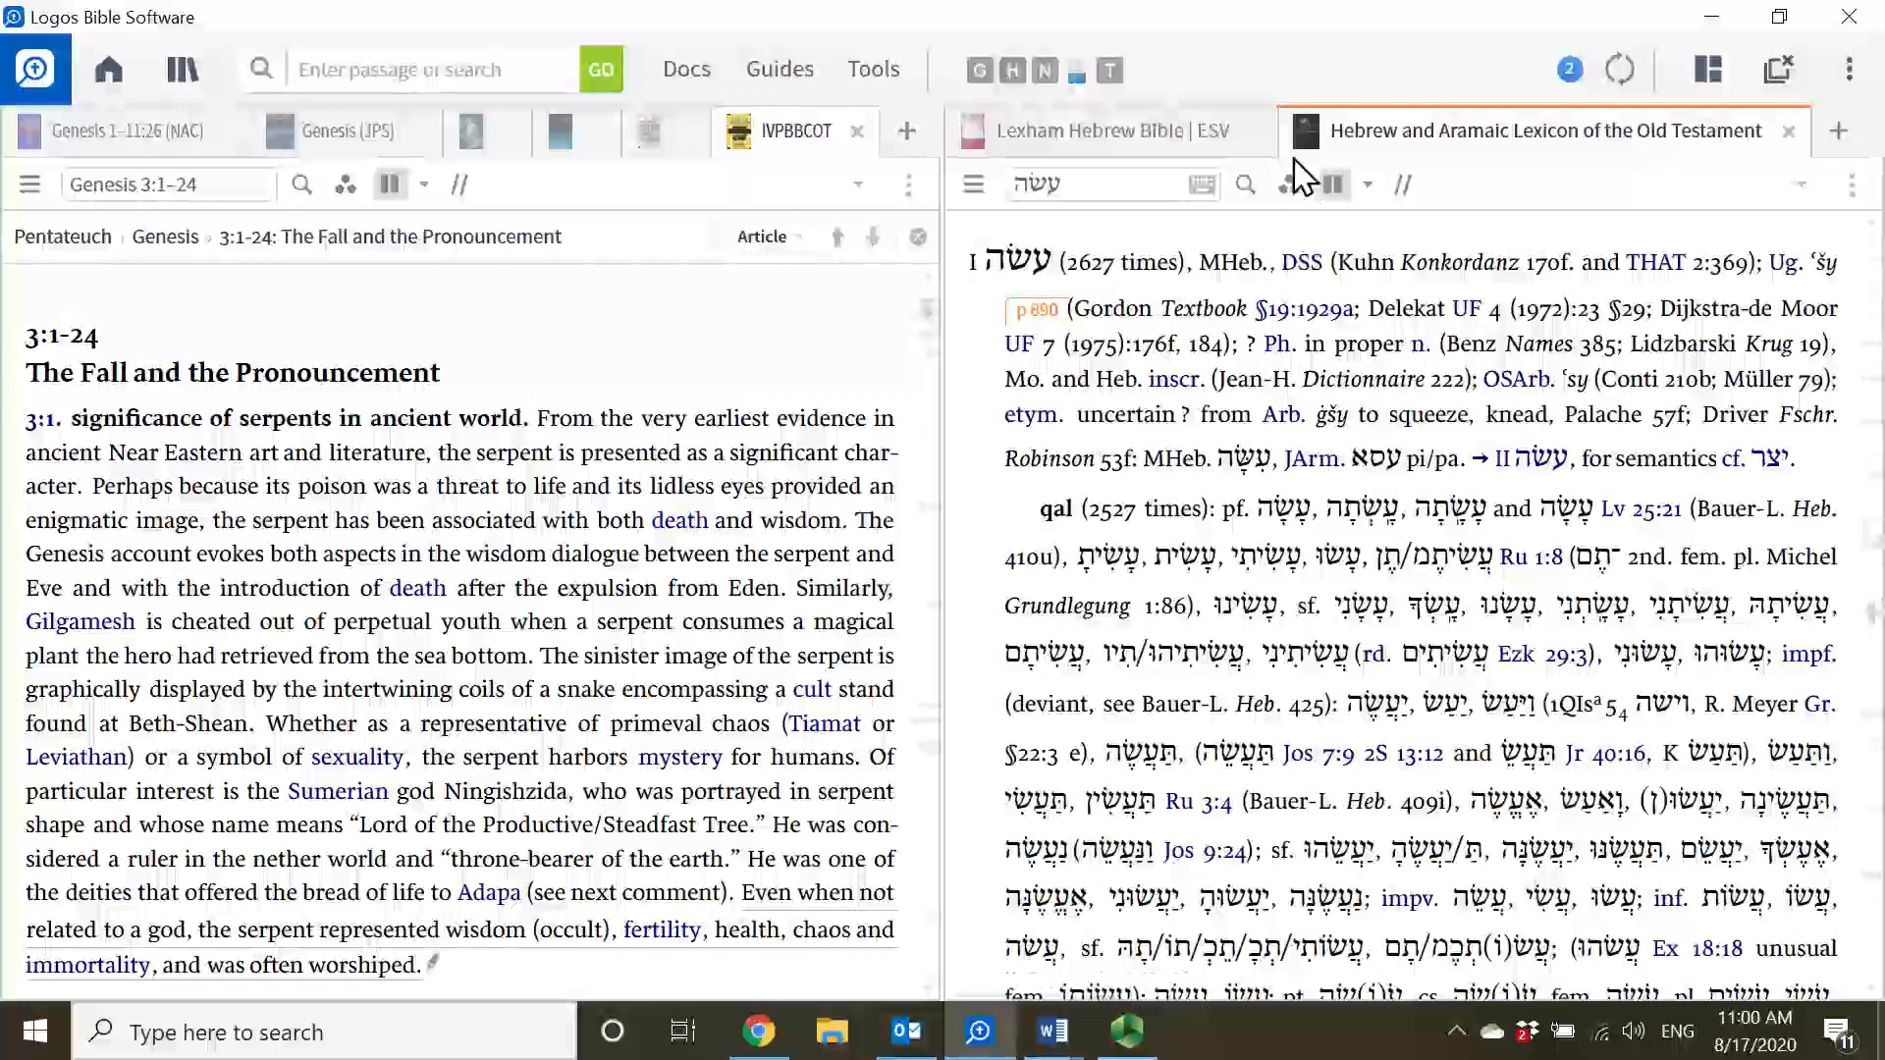
pyautogui.click(1080, 134)
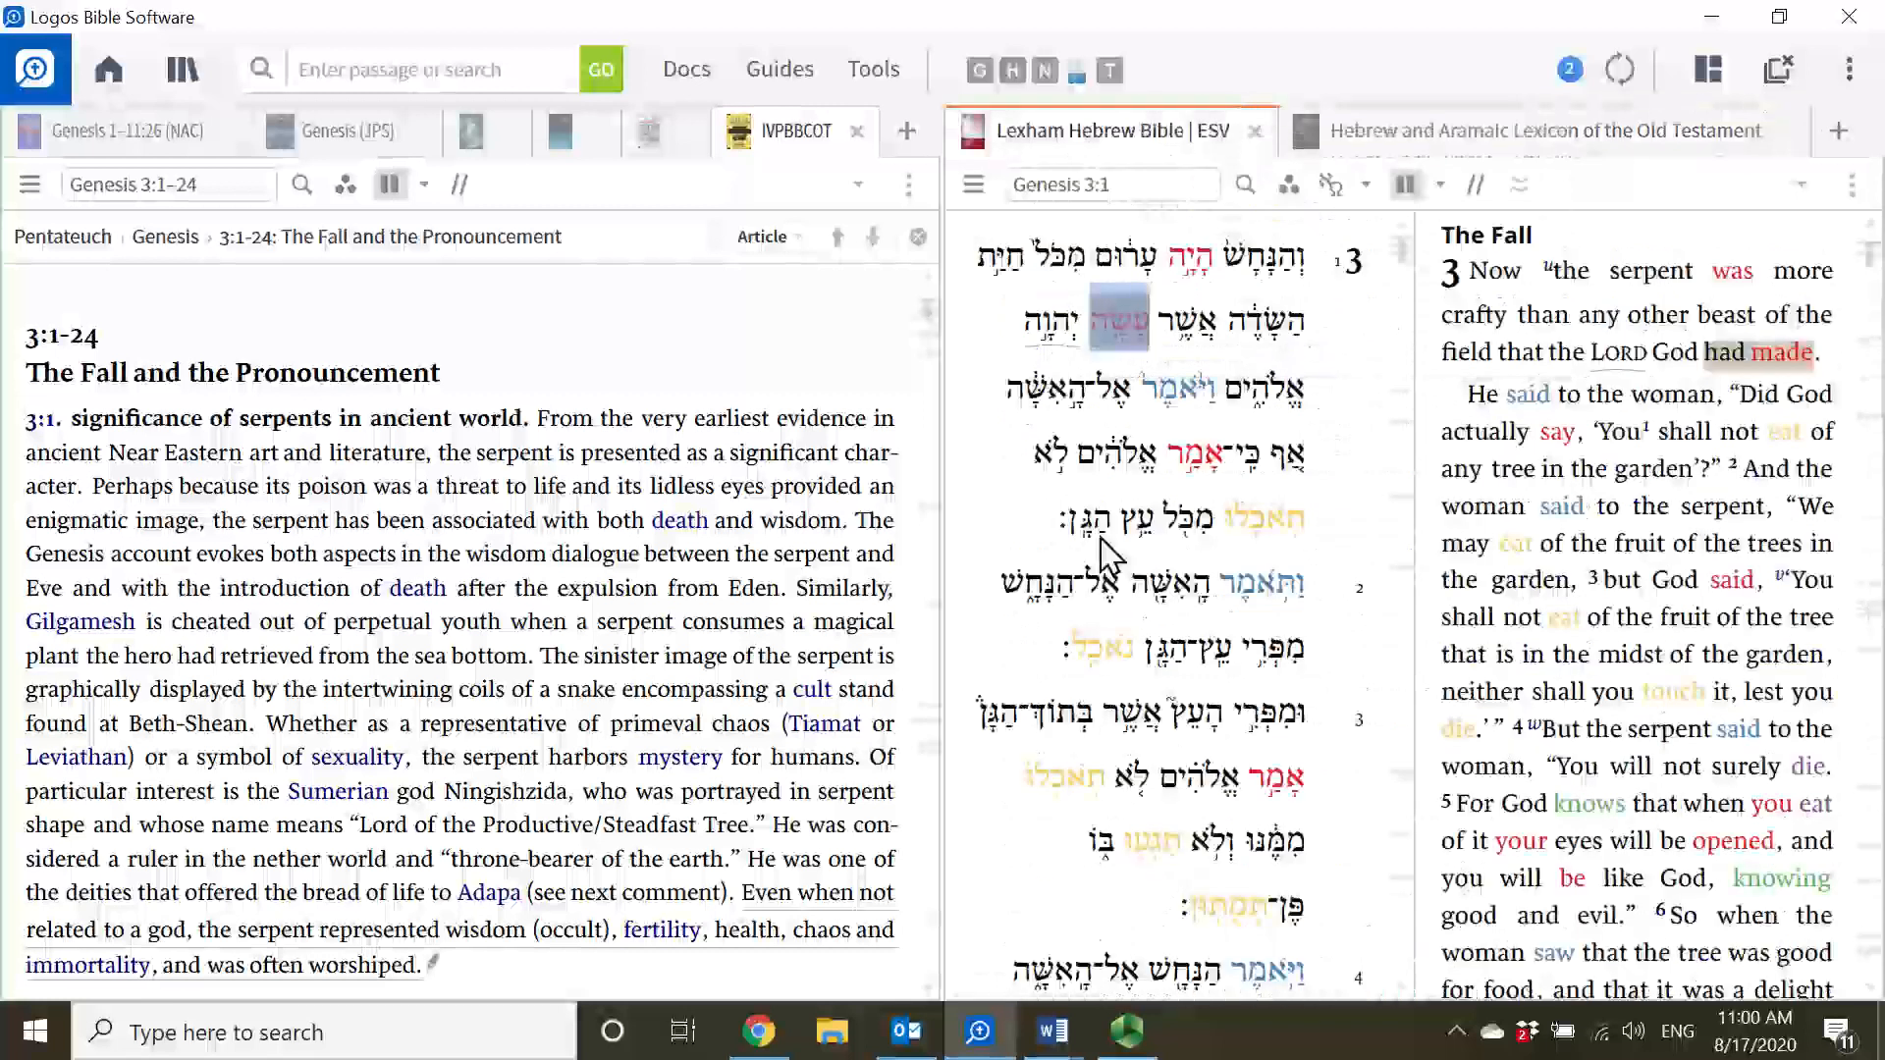
# - Look over the available layouts, snapshots and the option to save the current arrangement as a named layout
pyautogui.moveTo(1109, 851)
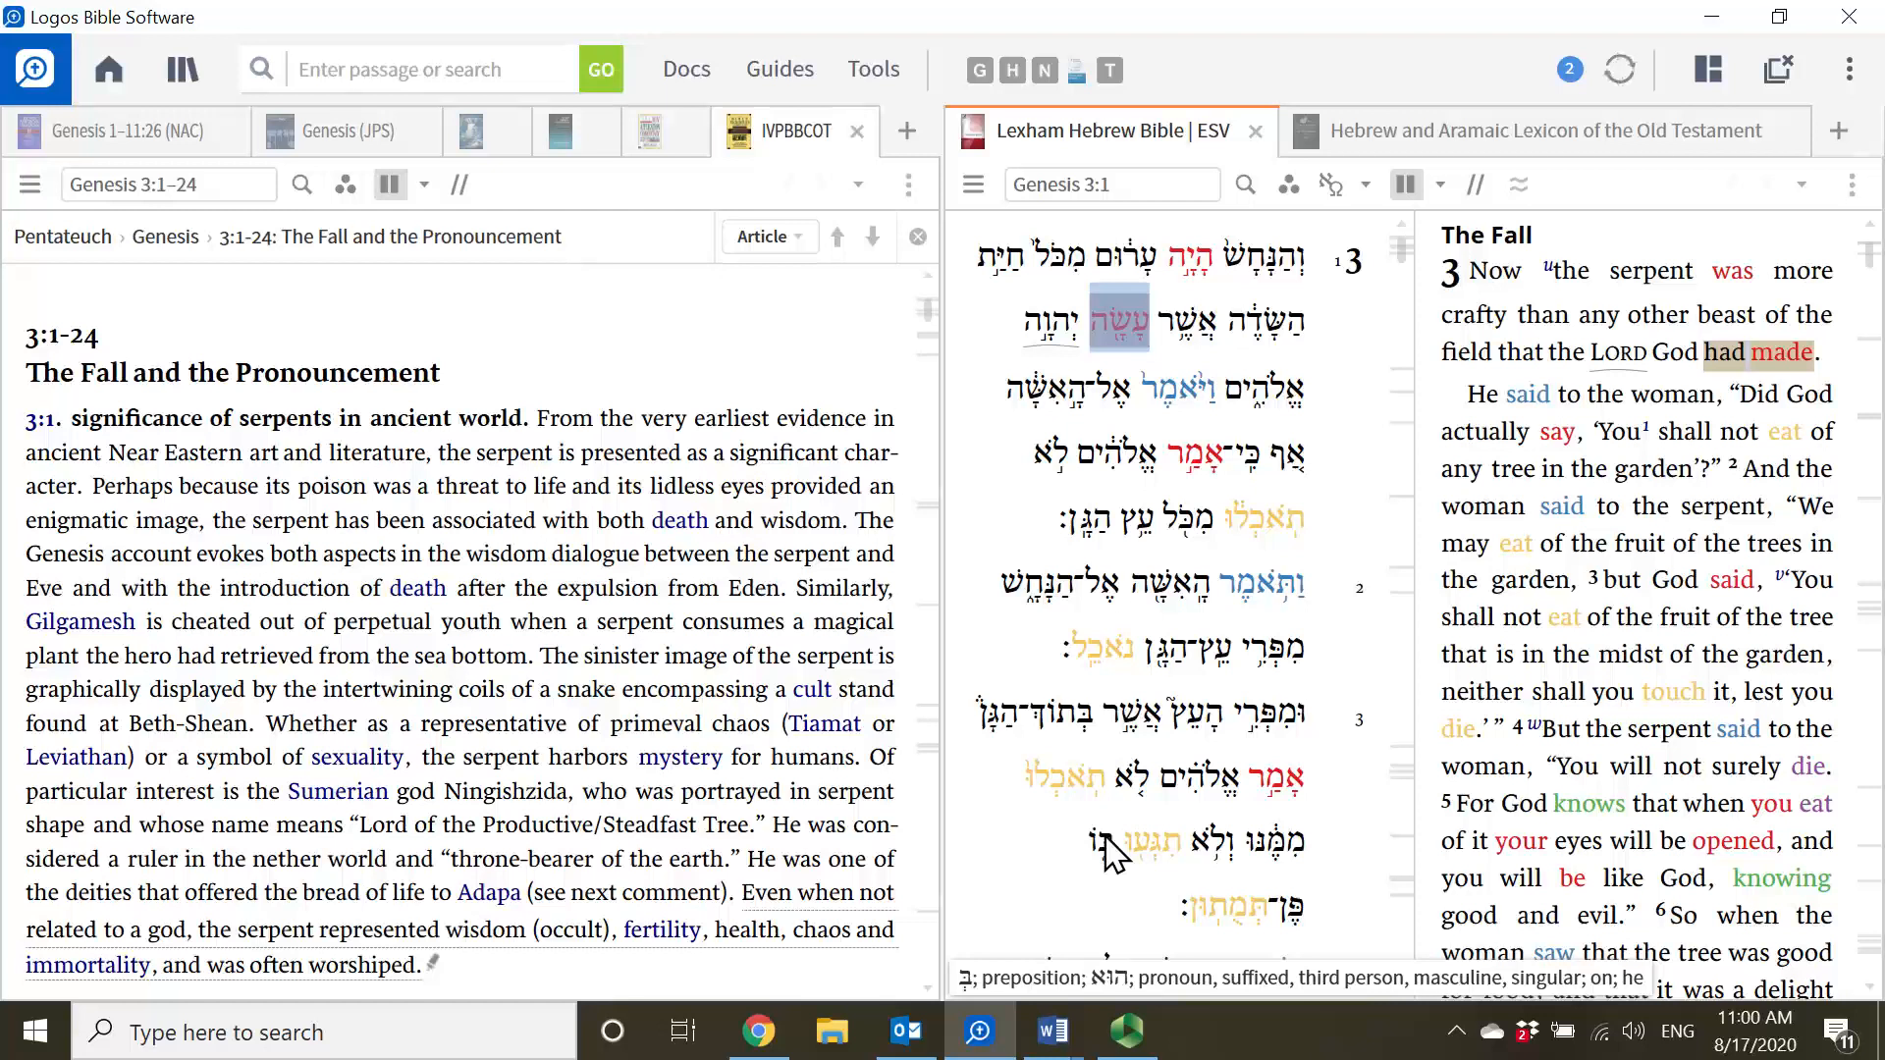
pyautogui.click(1708, 69)
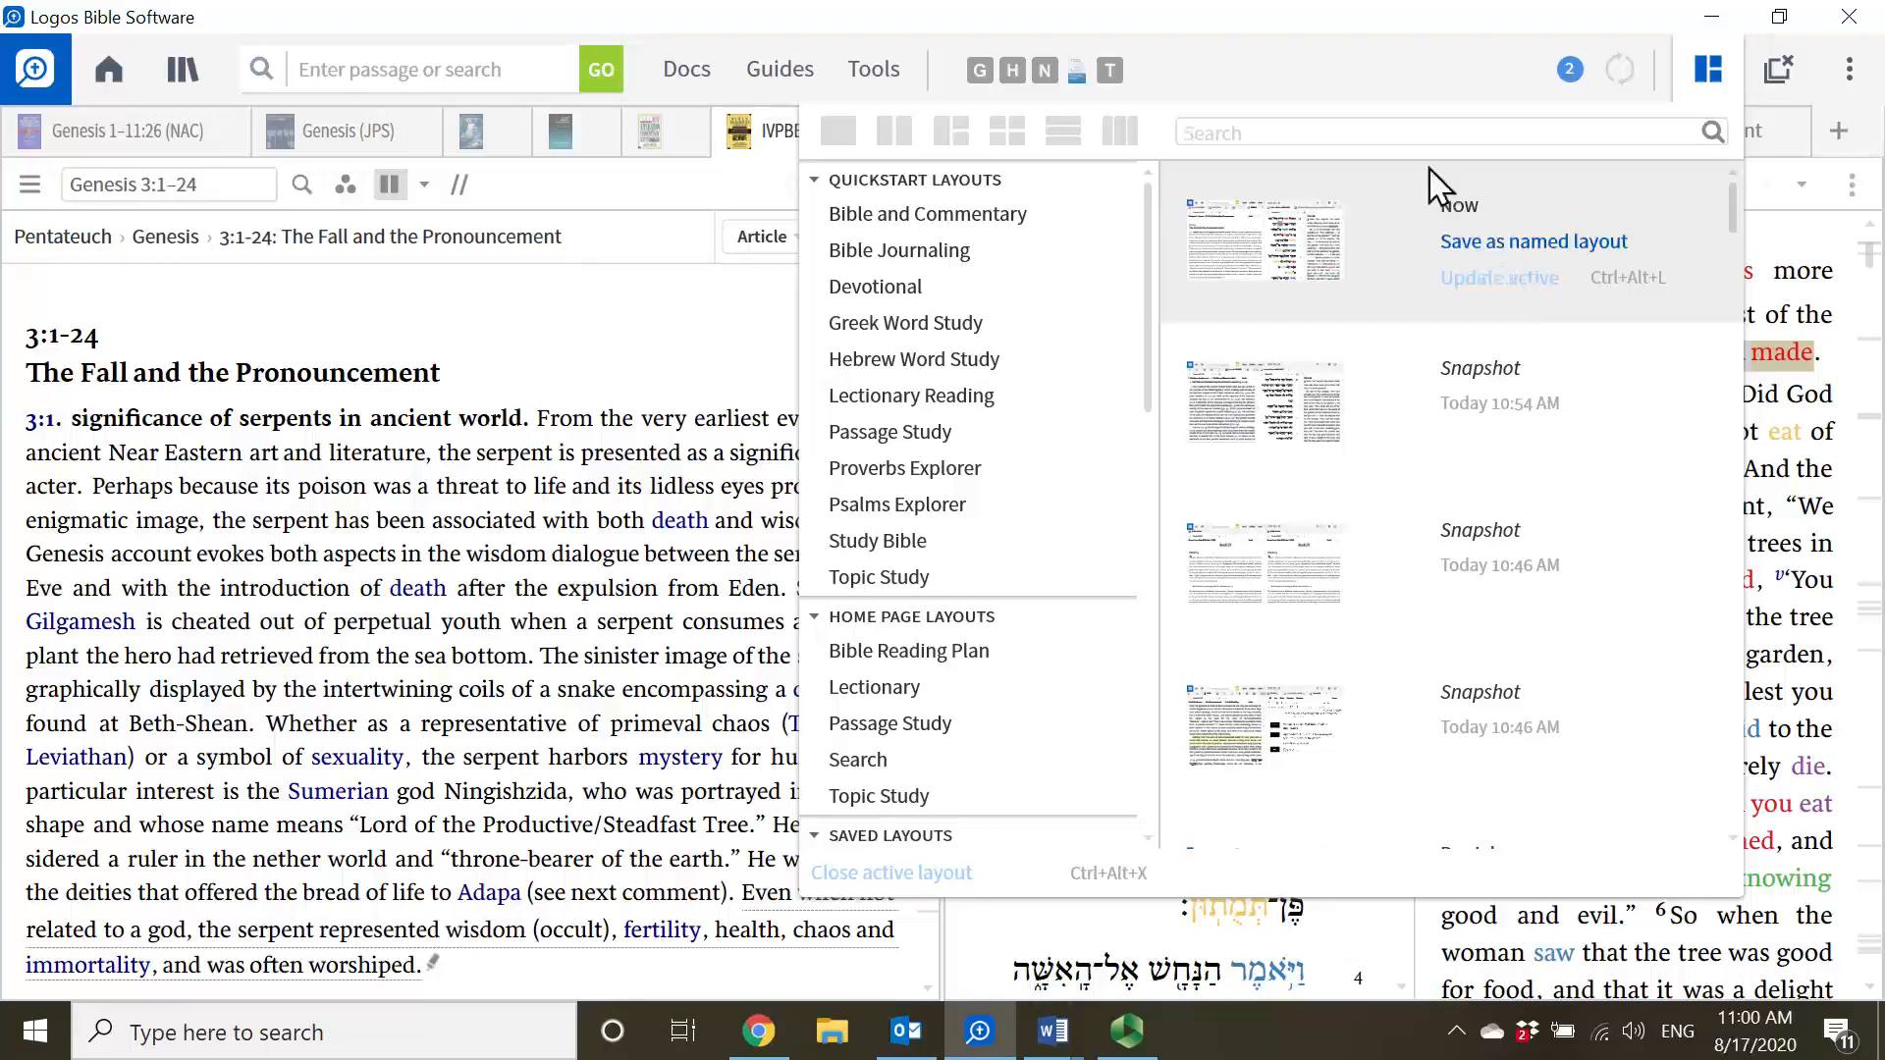
pyautogui.click(1331, 56)
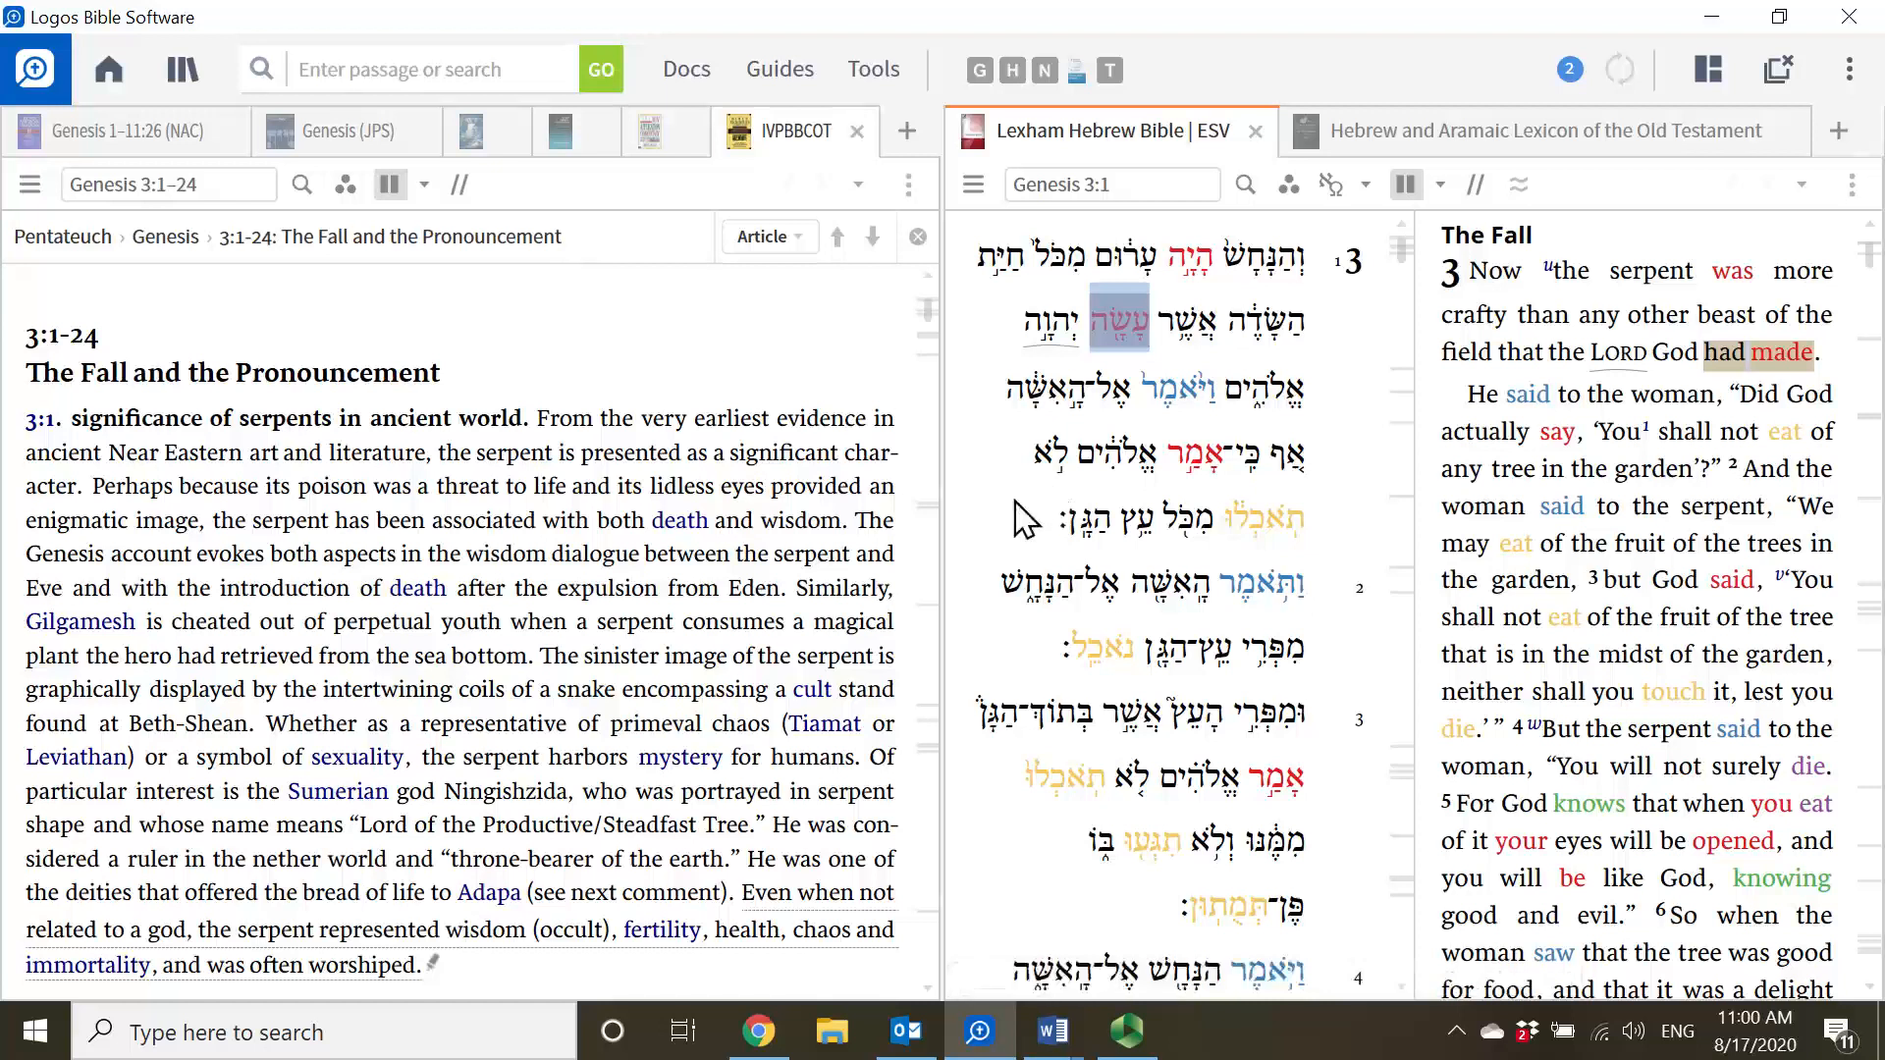
# - Create a new bibliography document and title it "Genesis 3 Paper"
pyautogui.click(694, 70)
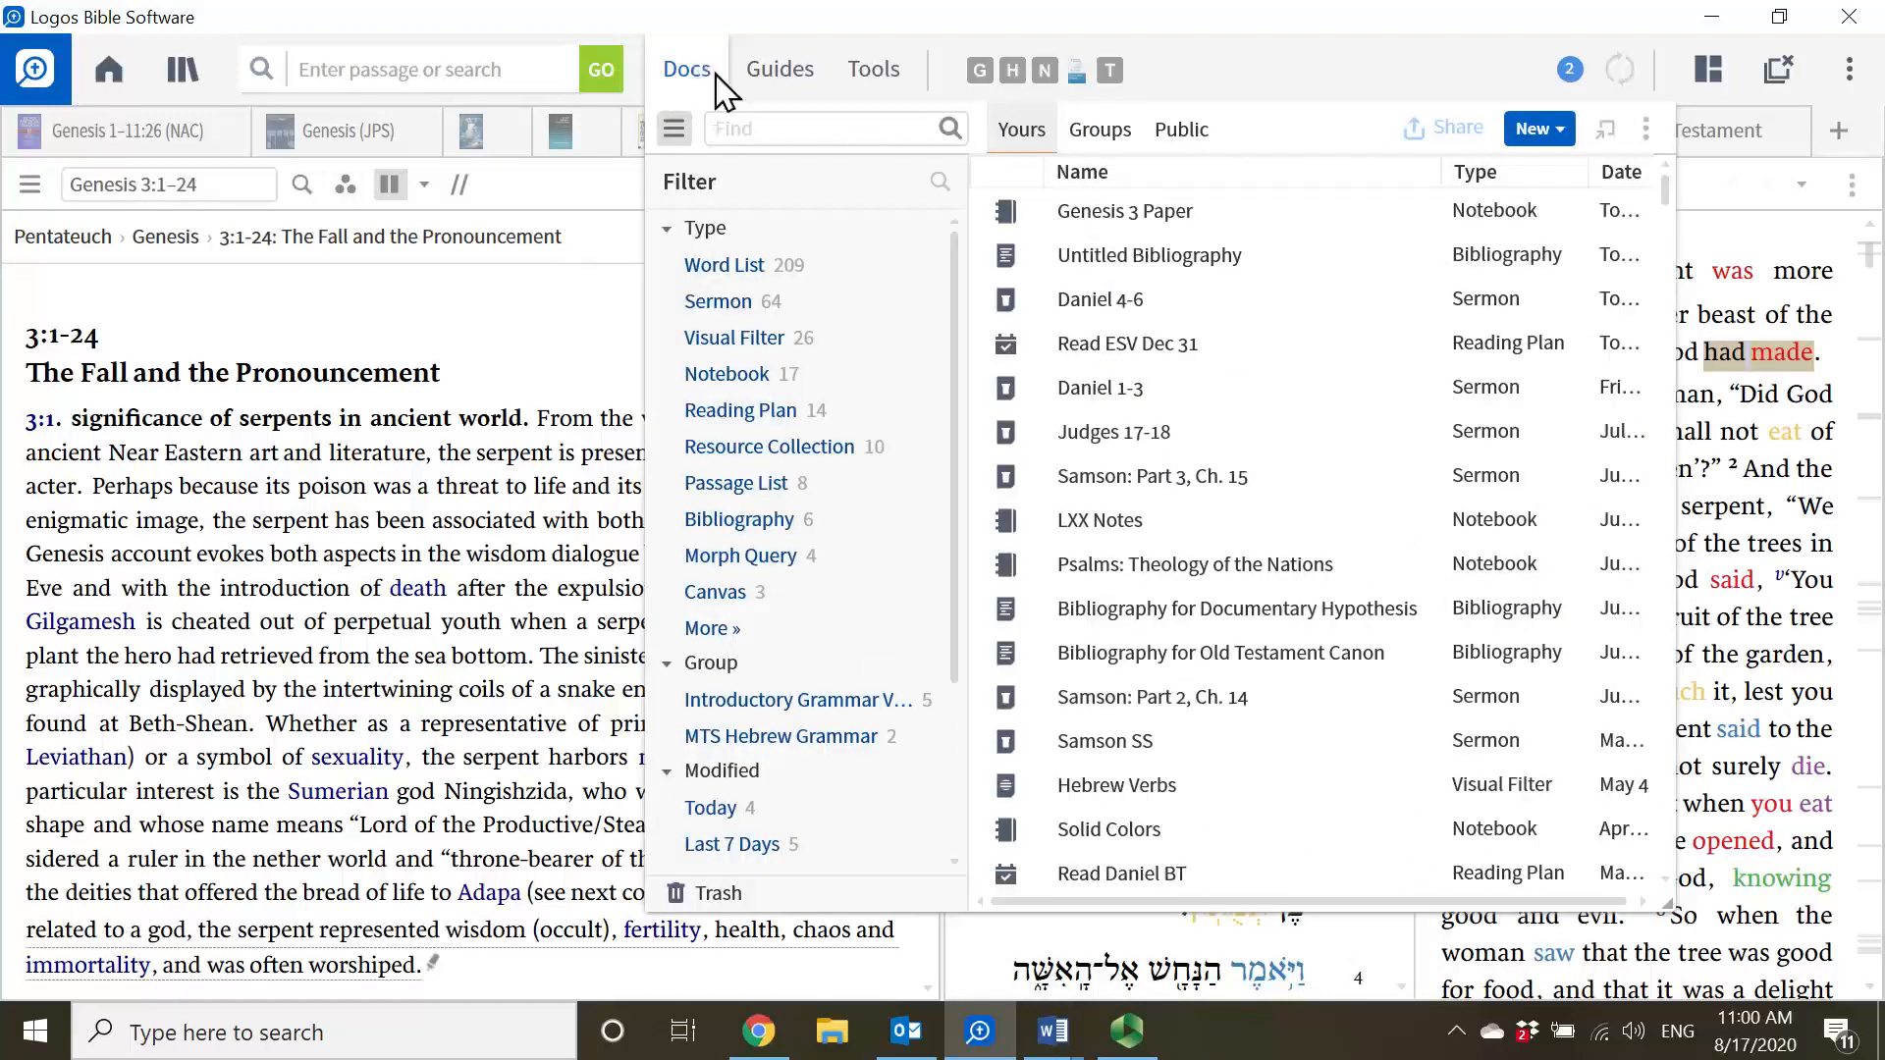
pyautogui.click(1555, 136)
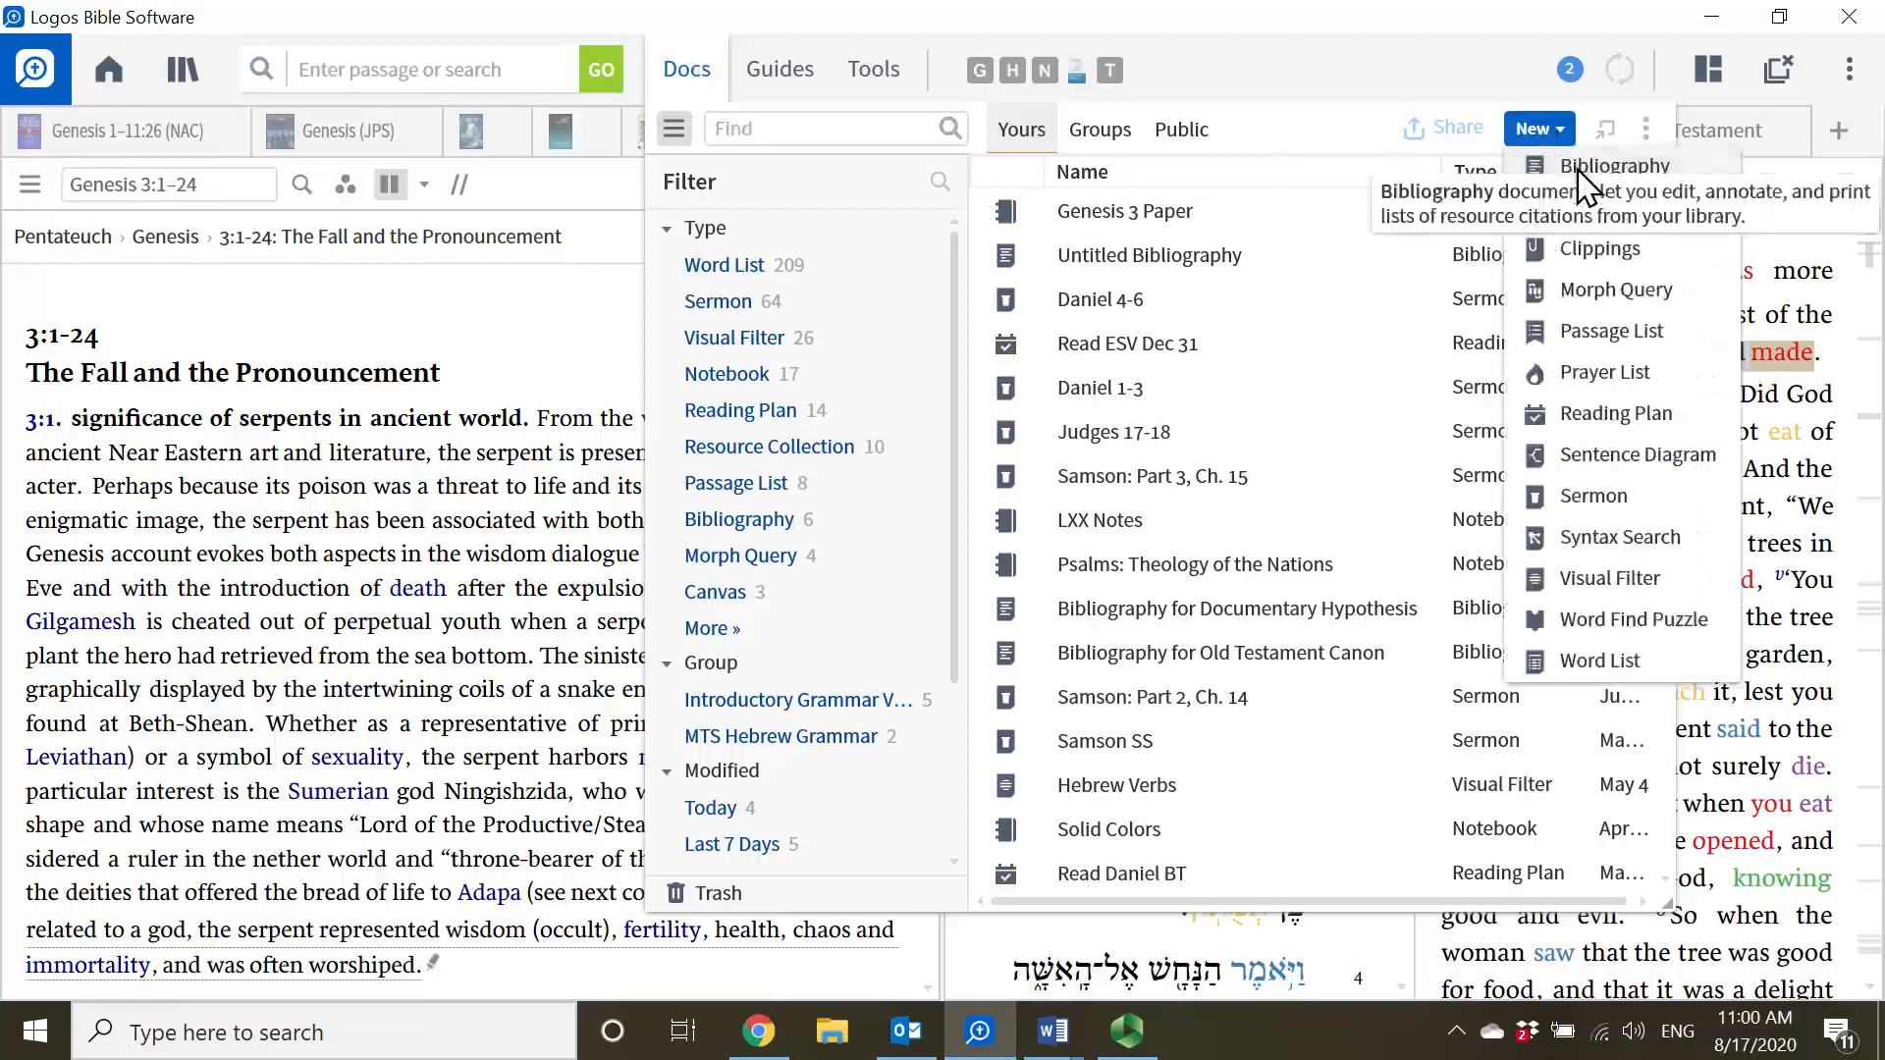
pyautogui.click(1582, 167)
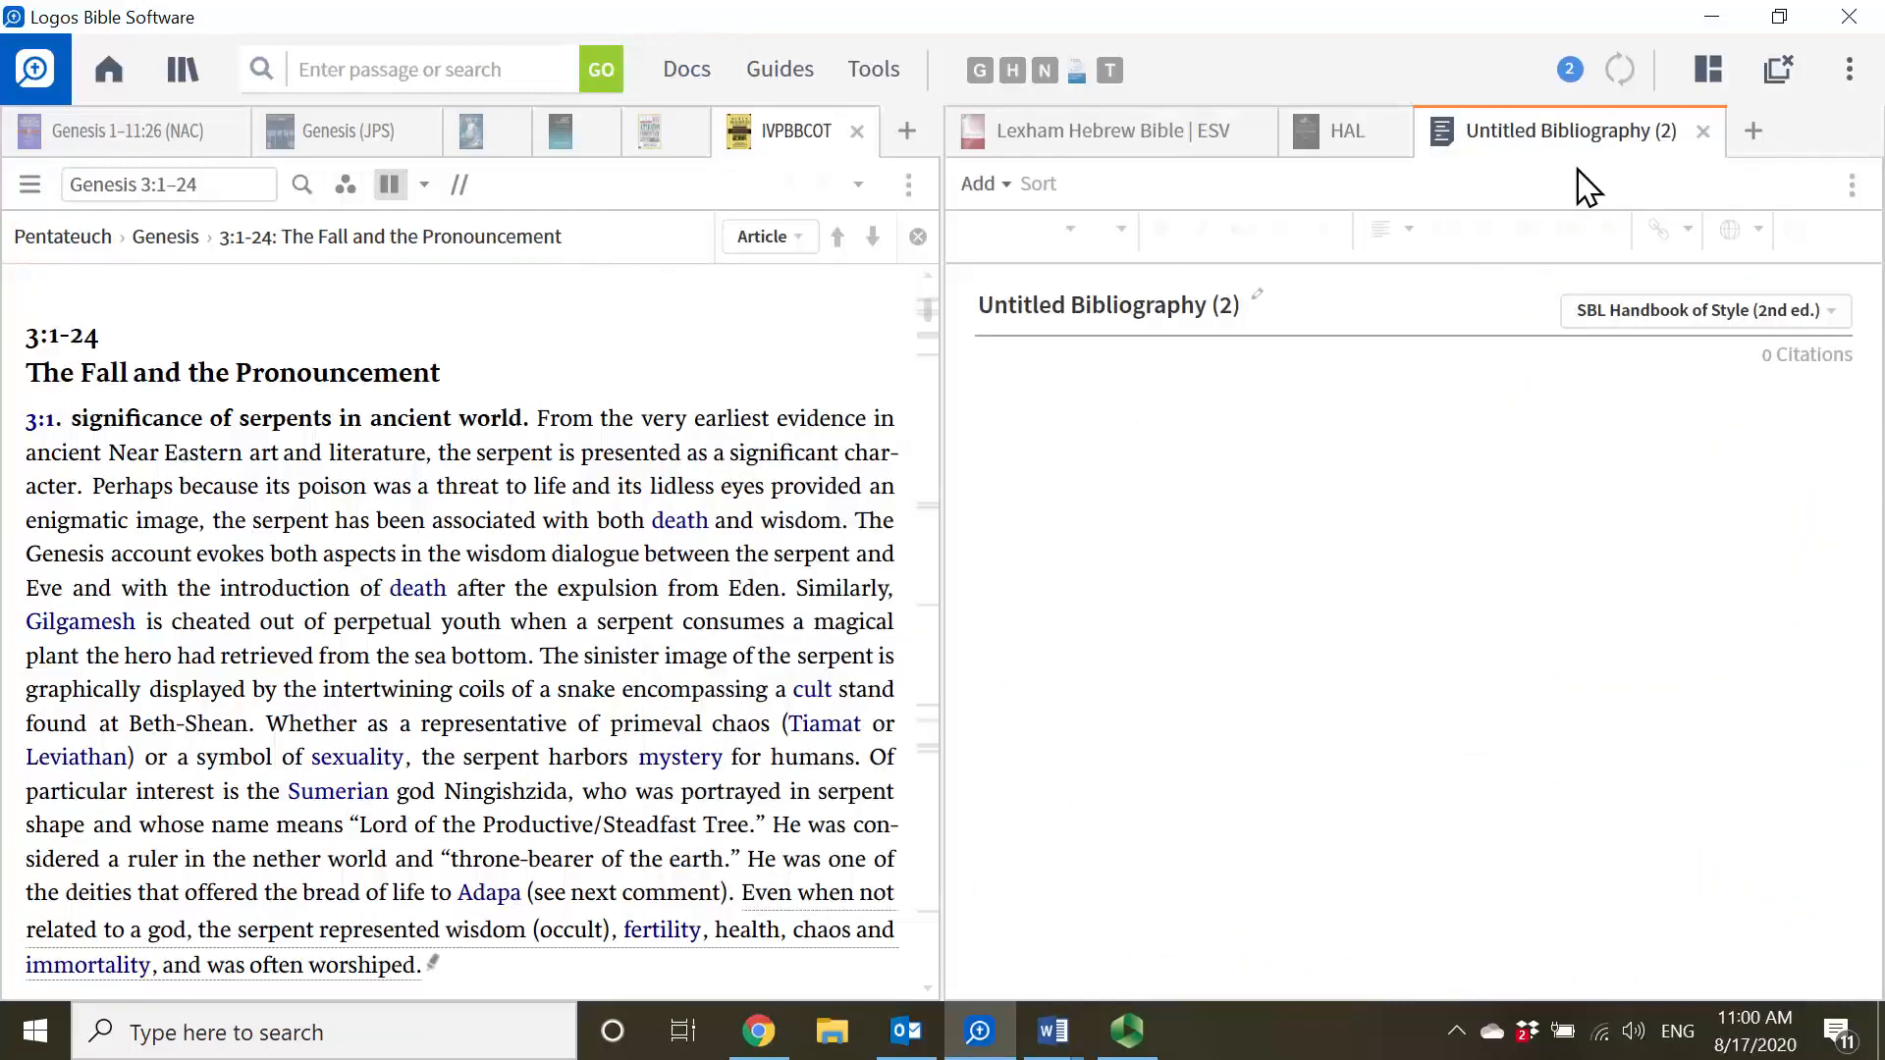
pyautogui.click(1212, 310)
pyautogui.write('Genesis 3 Paper')
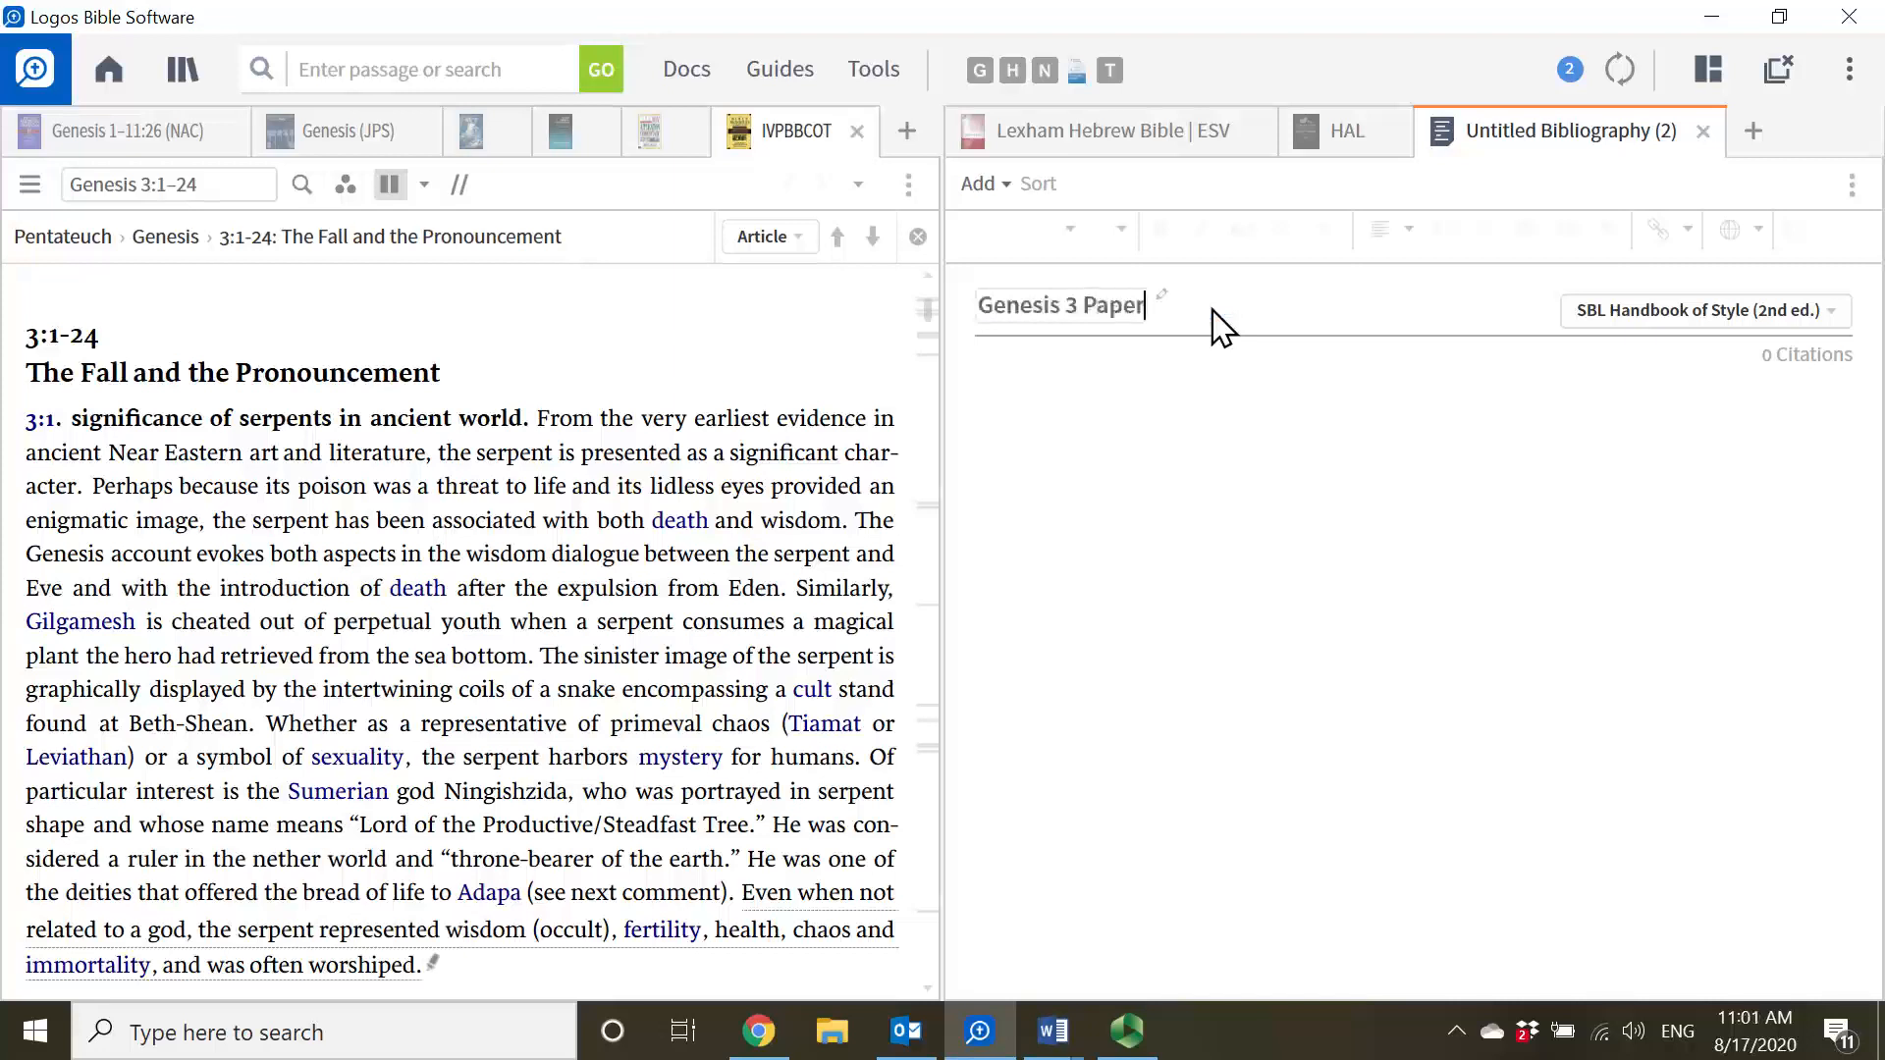
pyautogui.click(1274, 528)
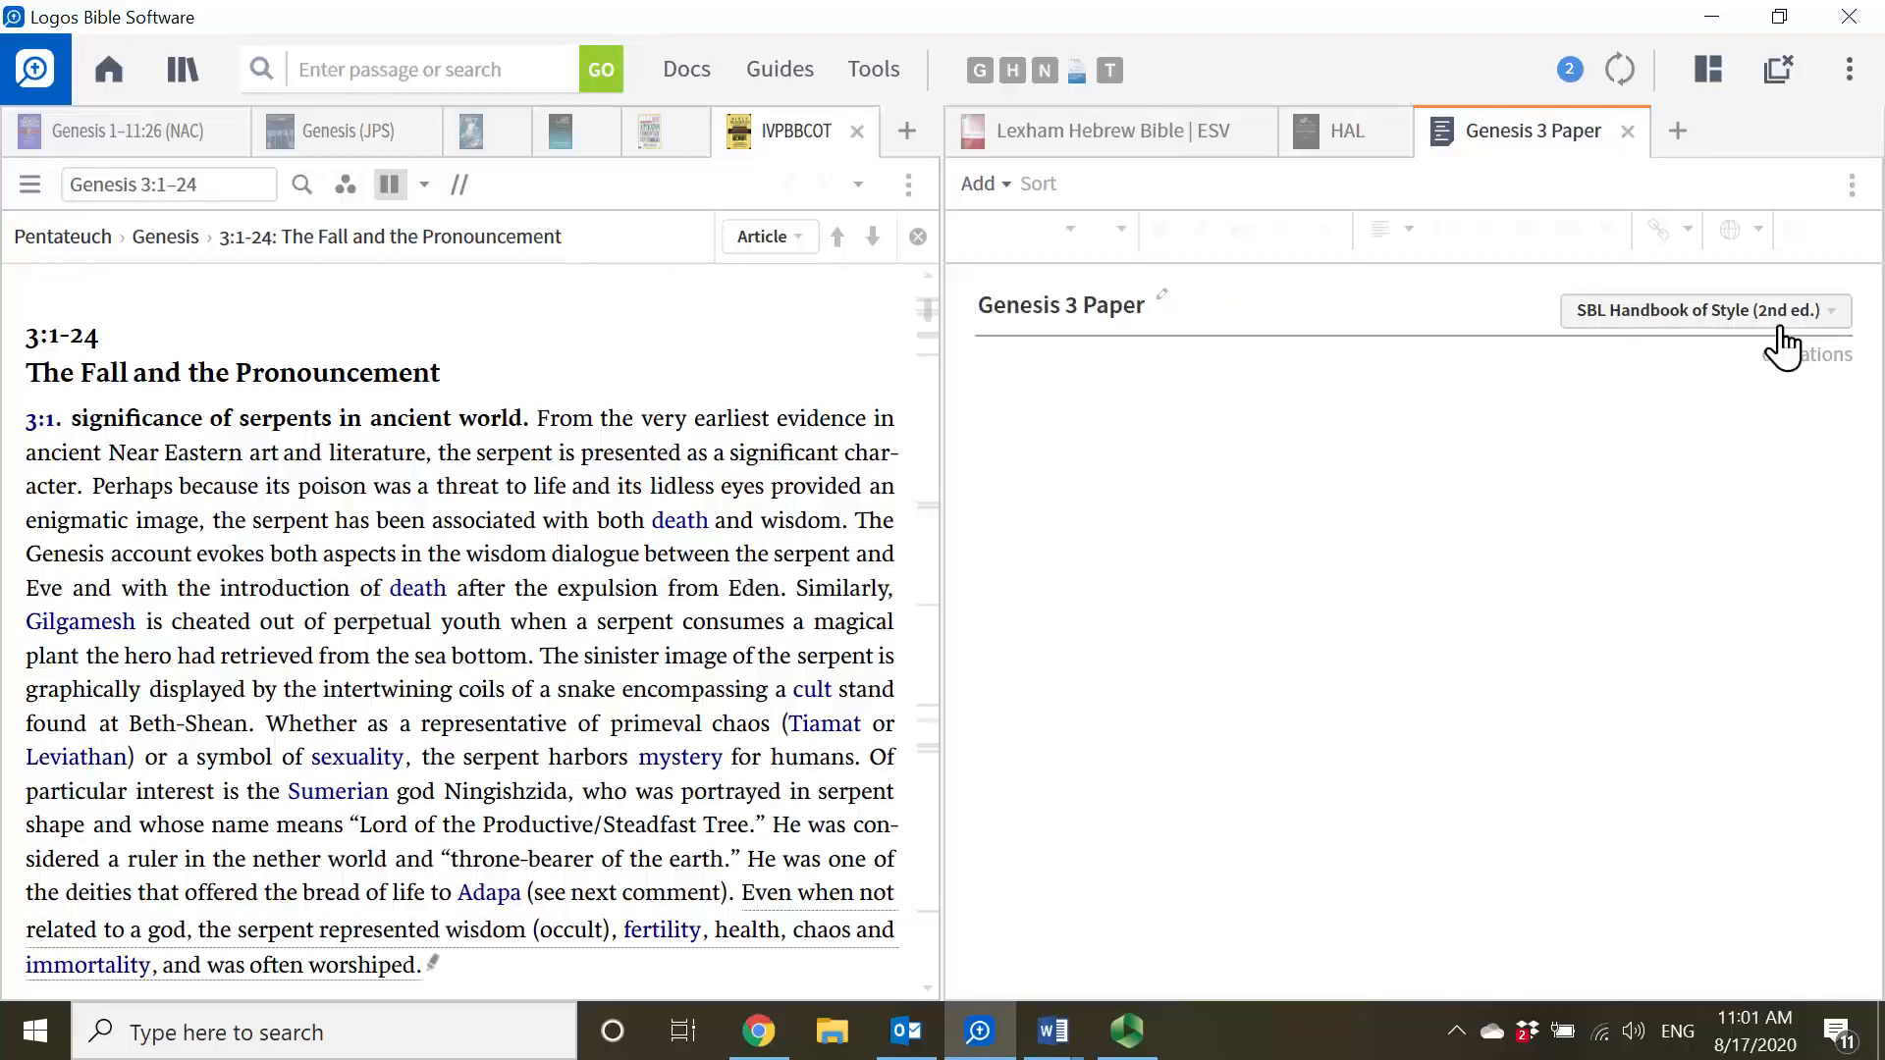
# - Select SBL Handbook of Style (2nd ed.) as the bibliography's citation style and review the sources for adding citations
pyautogui.click(1828, 312)
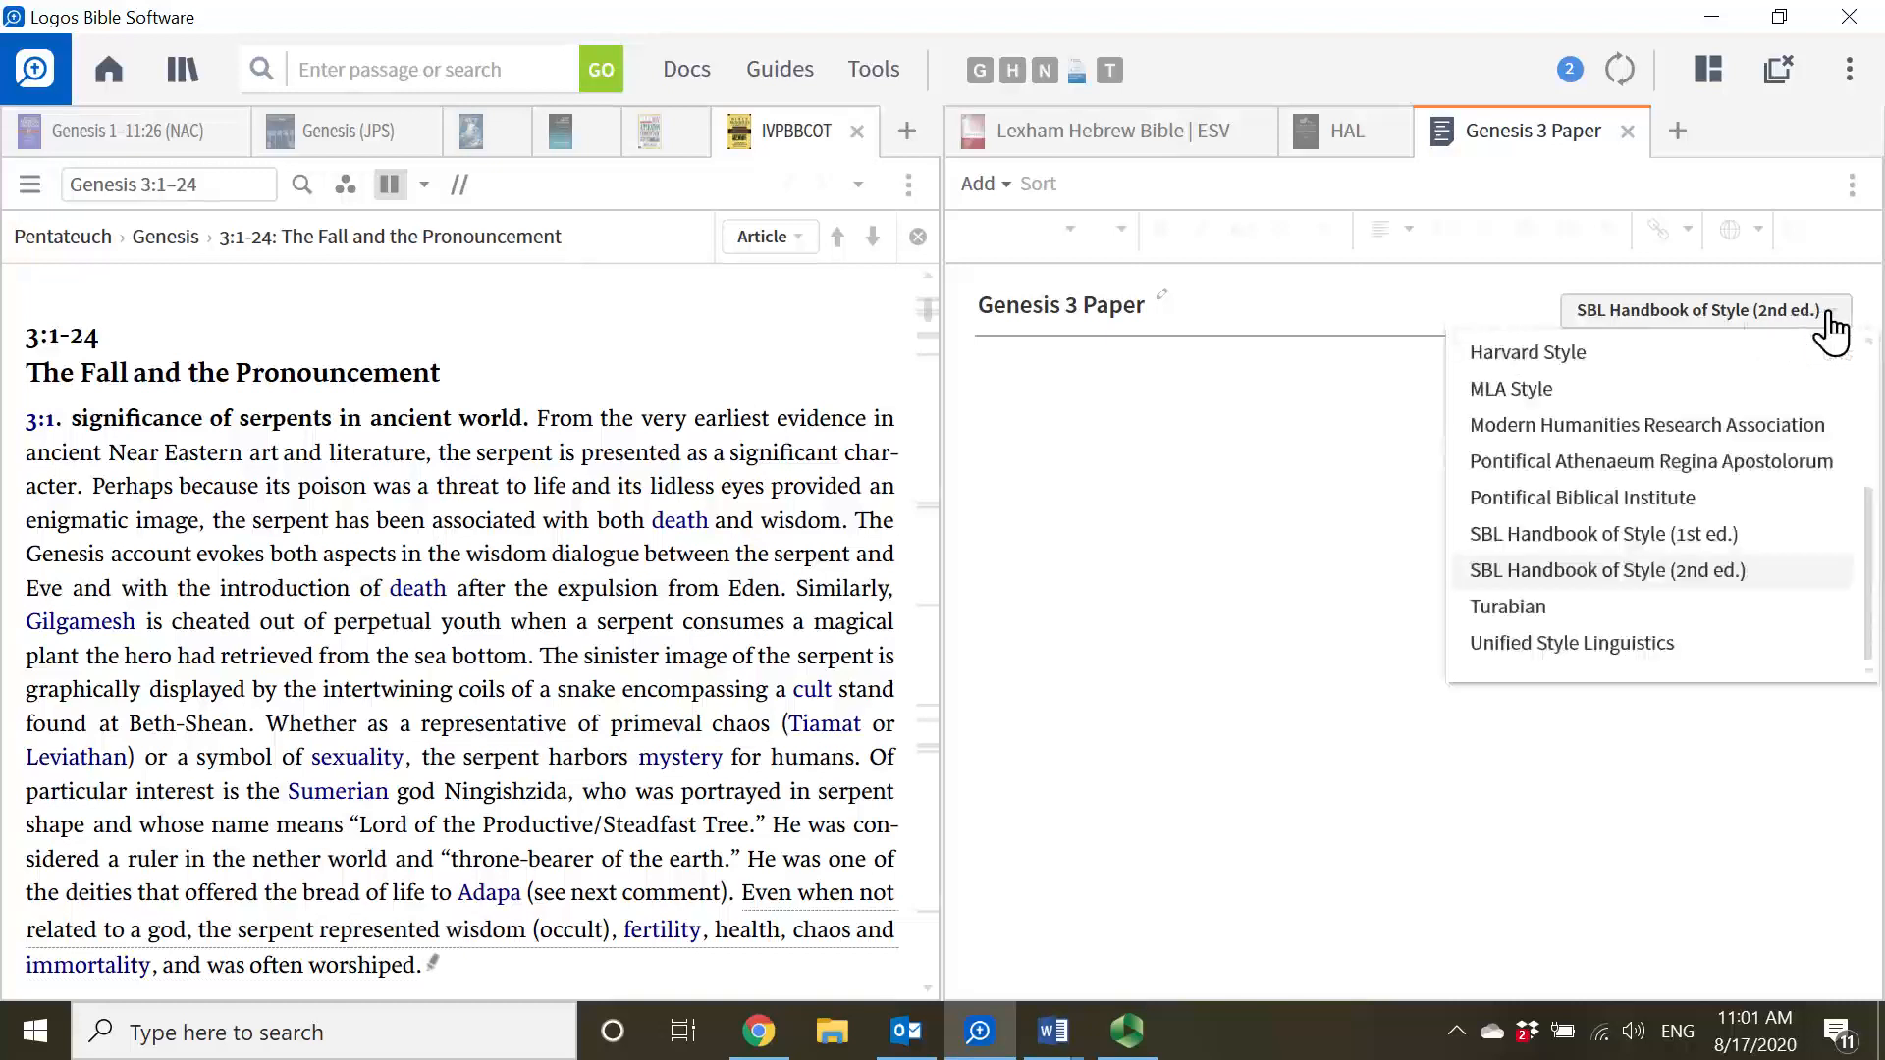
pyautogui.click(1615, 572)
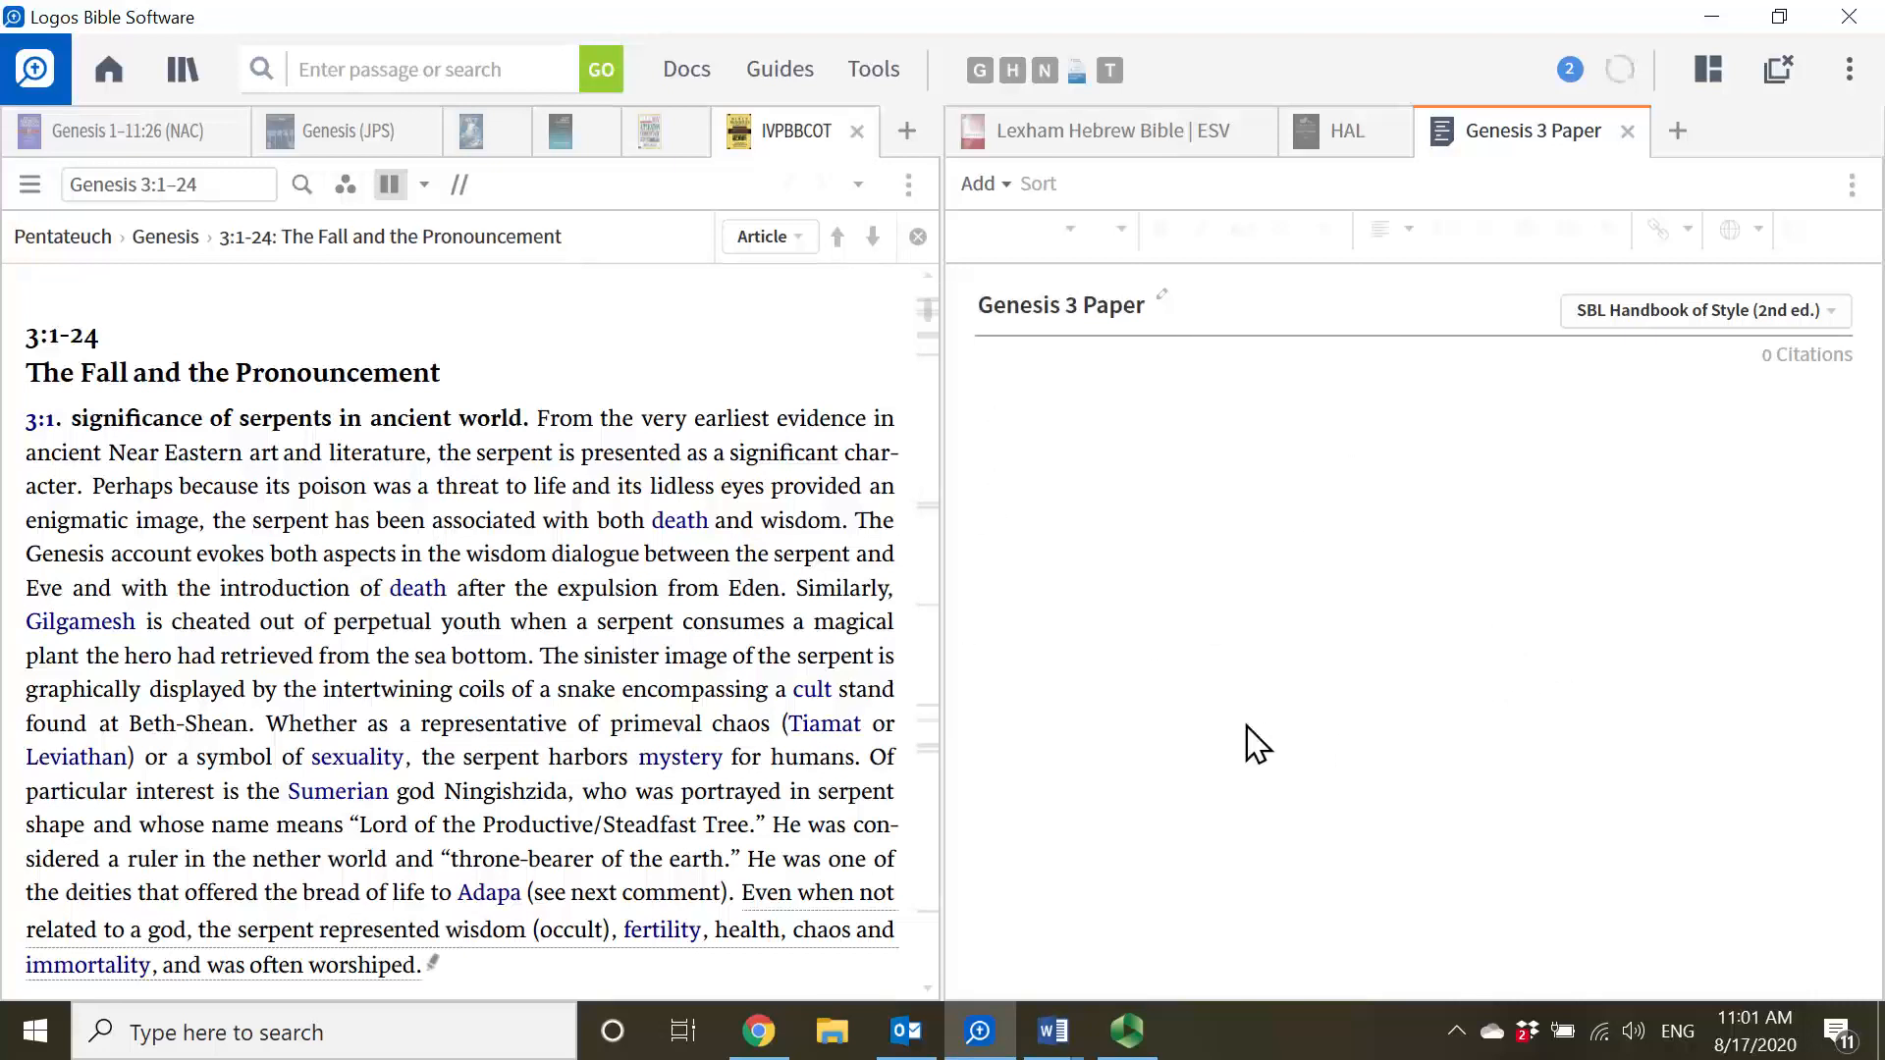
pyautogui.click(1006, 186)
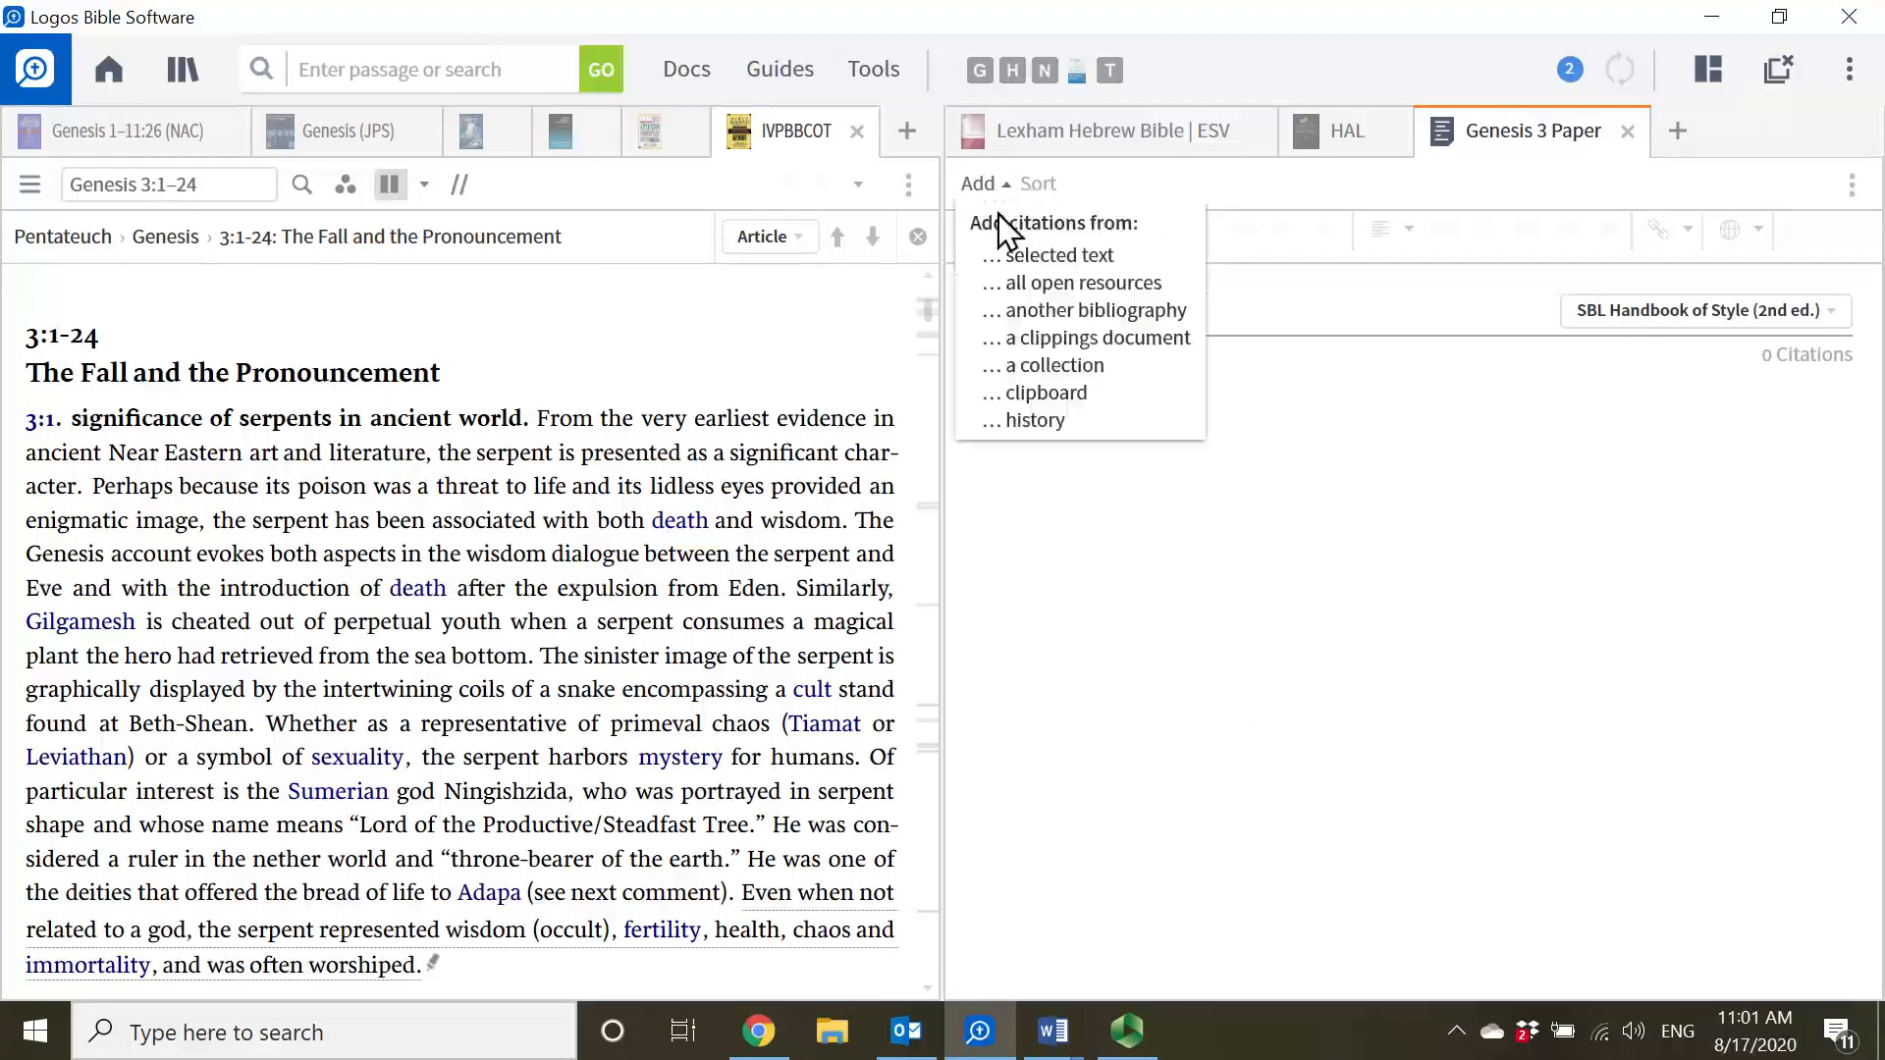
pyautogui.click(1082, 622)
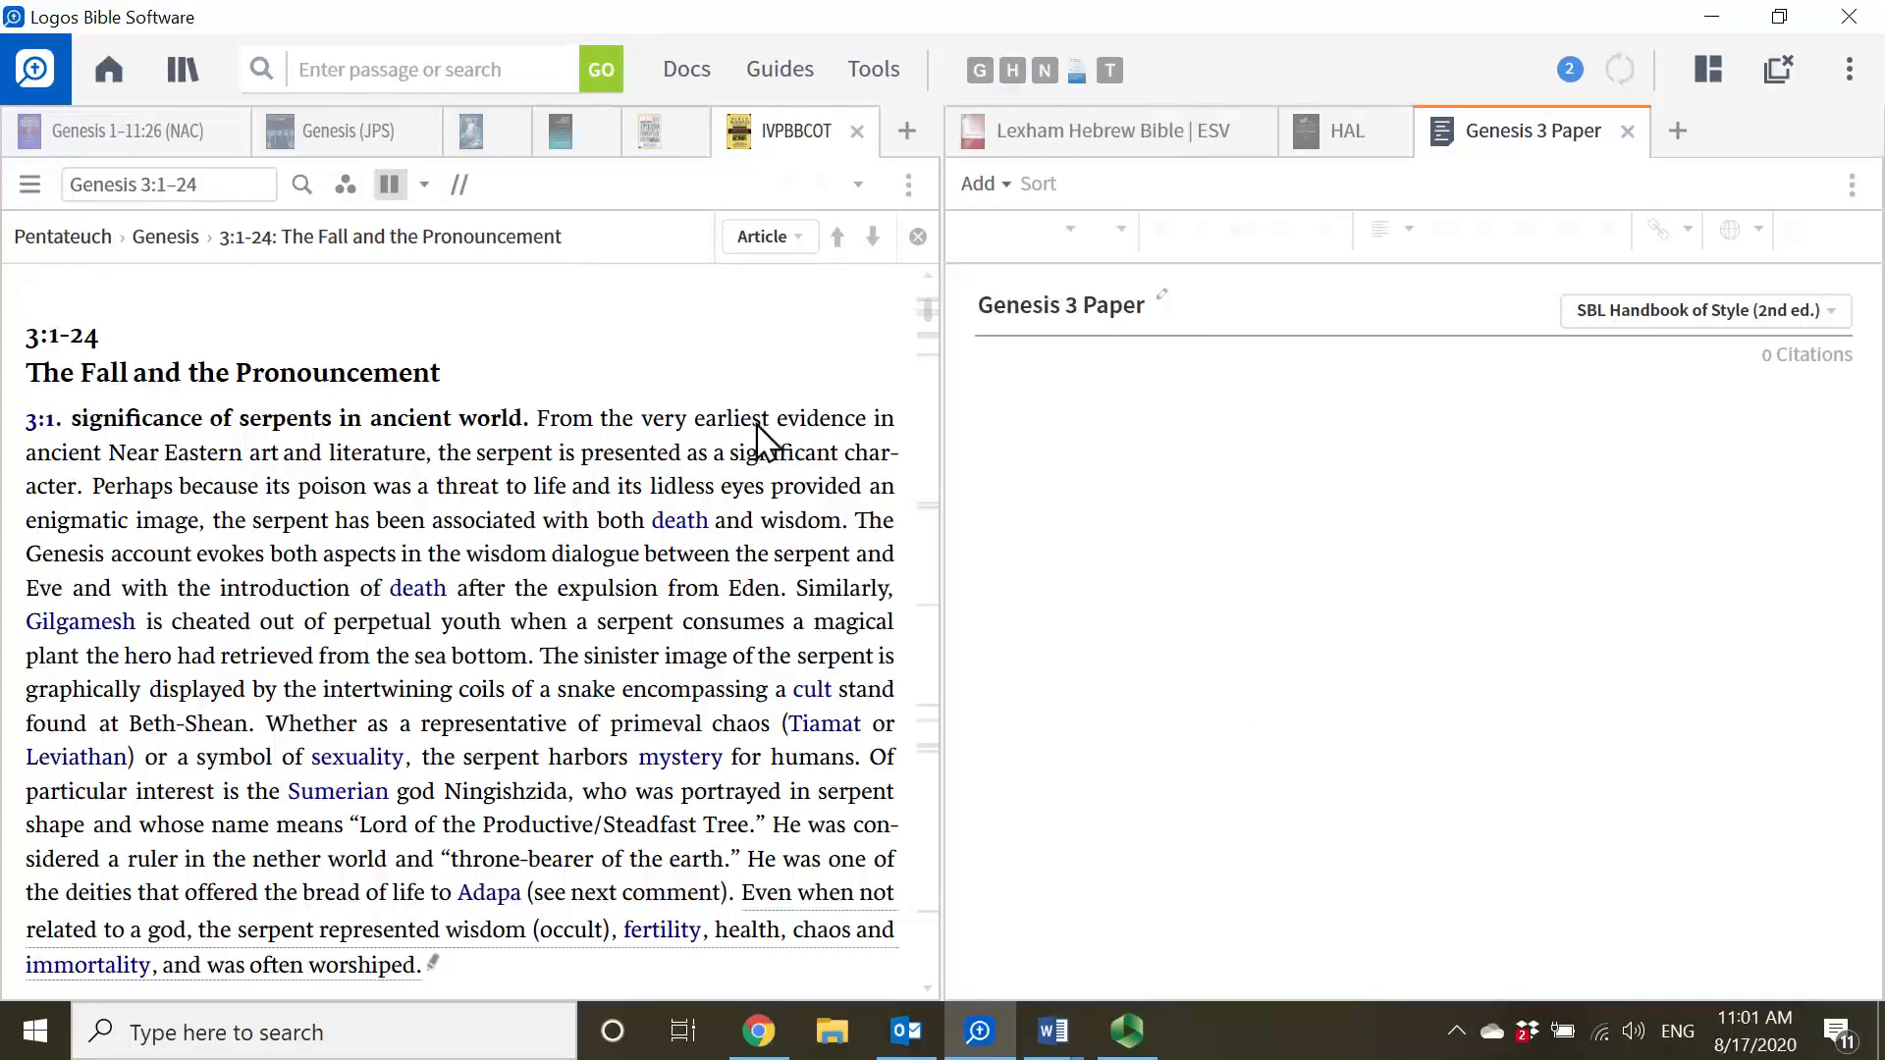
# - Cite the IVP Bible Background Commentary and the NIV Application Commentary on Genesis in the bibliography using passages selected in each
pyautogui.doubleClick(399, 436)
pyautogui.moveTo(408, 460); pyautogui.dragTo(460, 553)
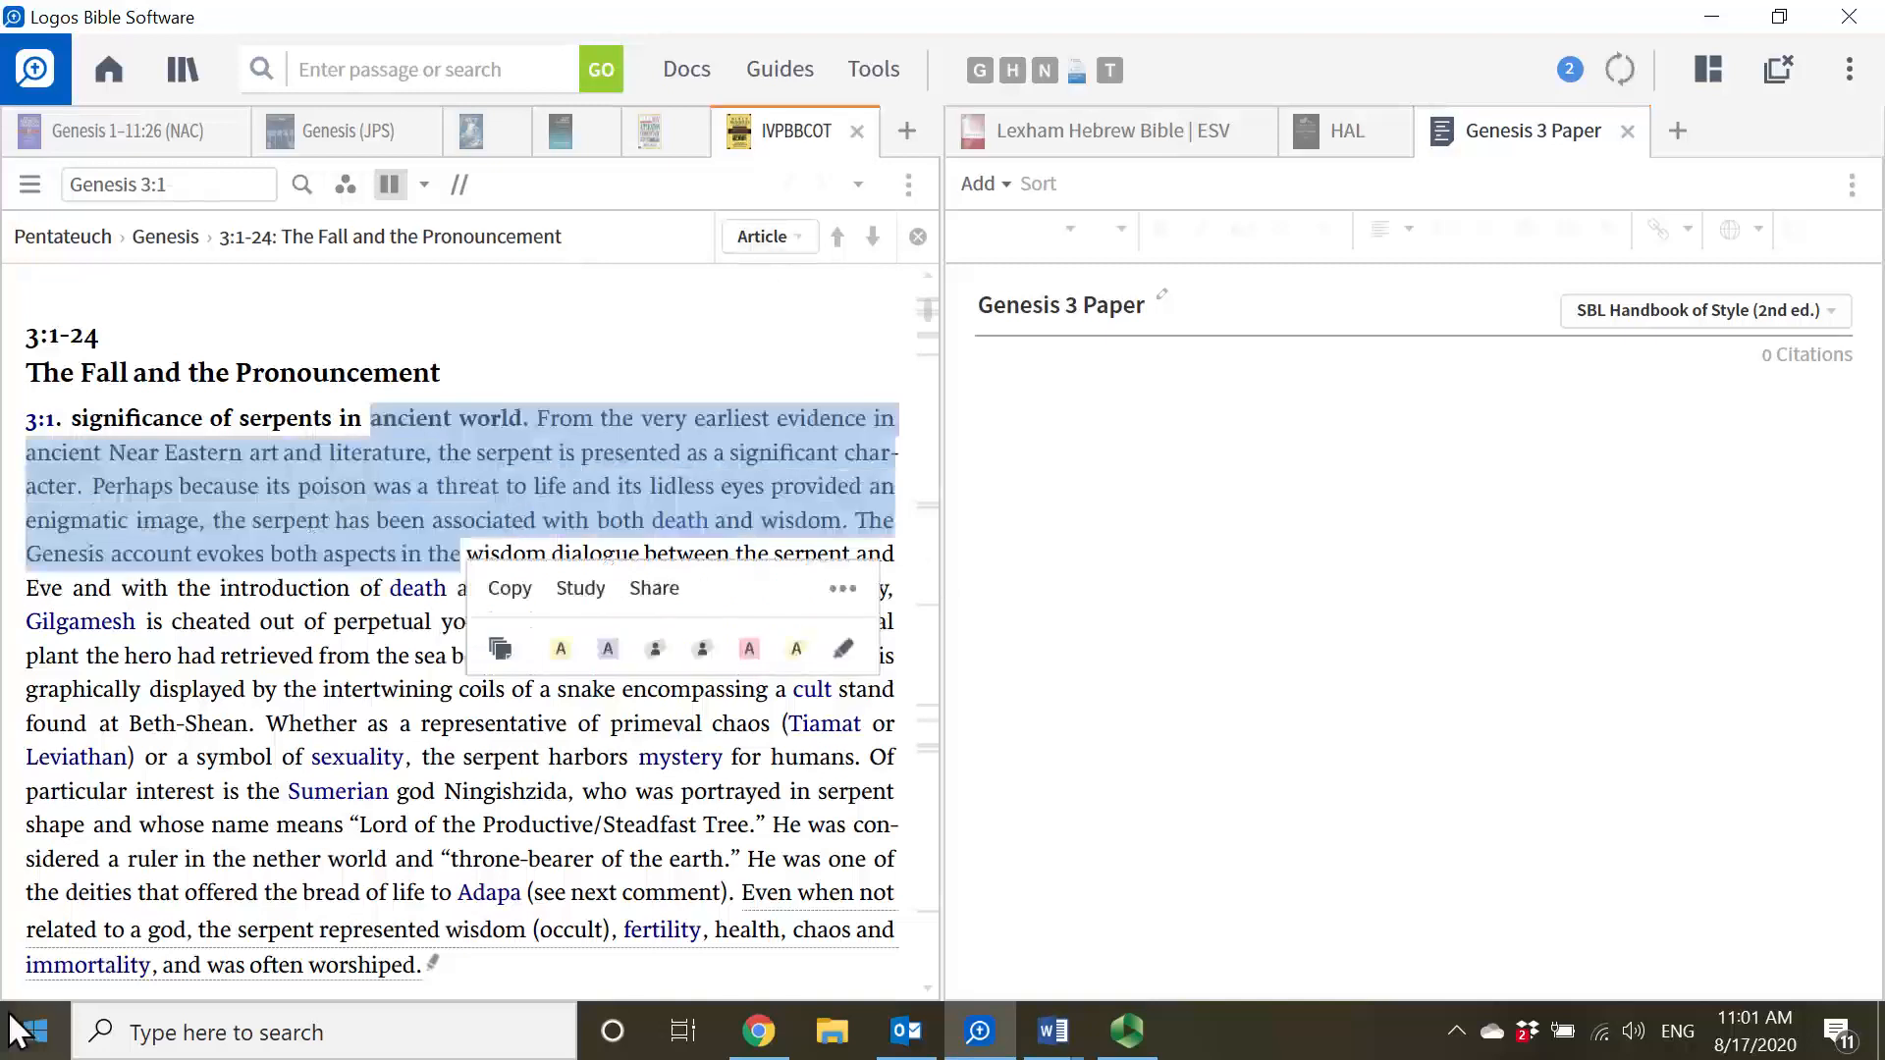
pyautogui.moveTo(402, 501); pyautogui.dragTo(1384, 499)
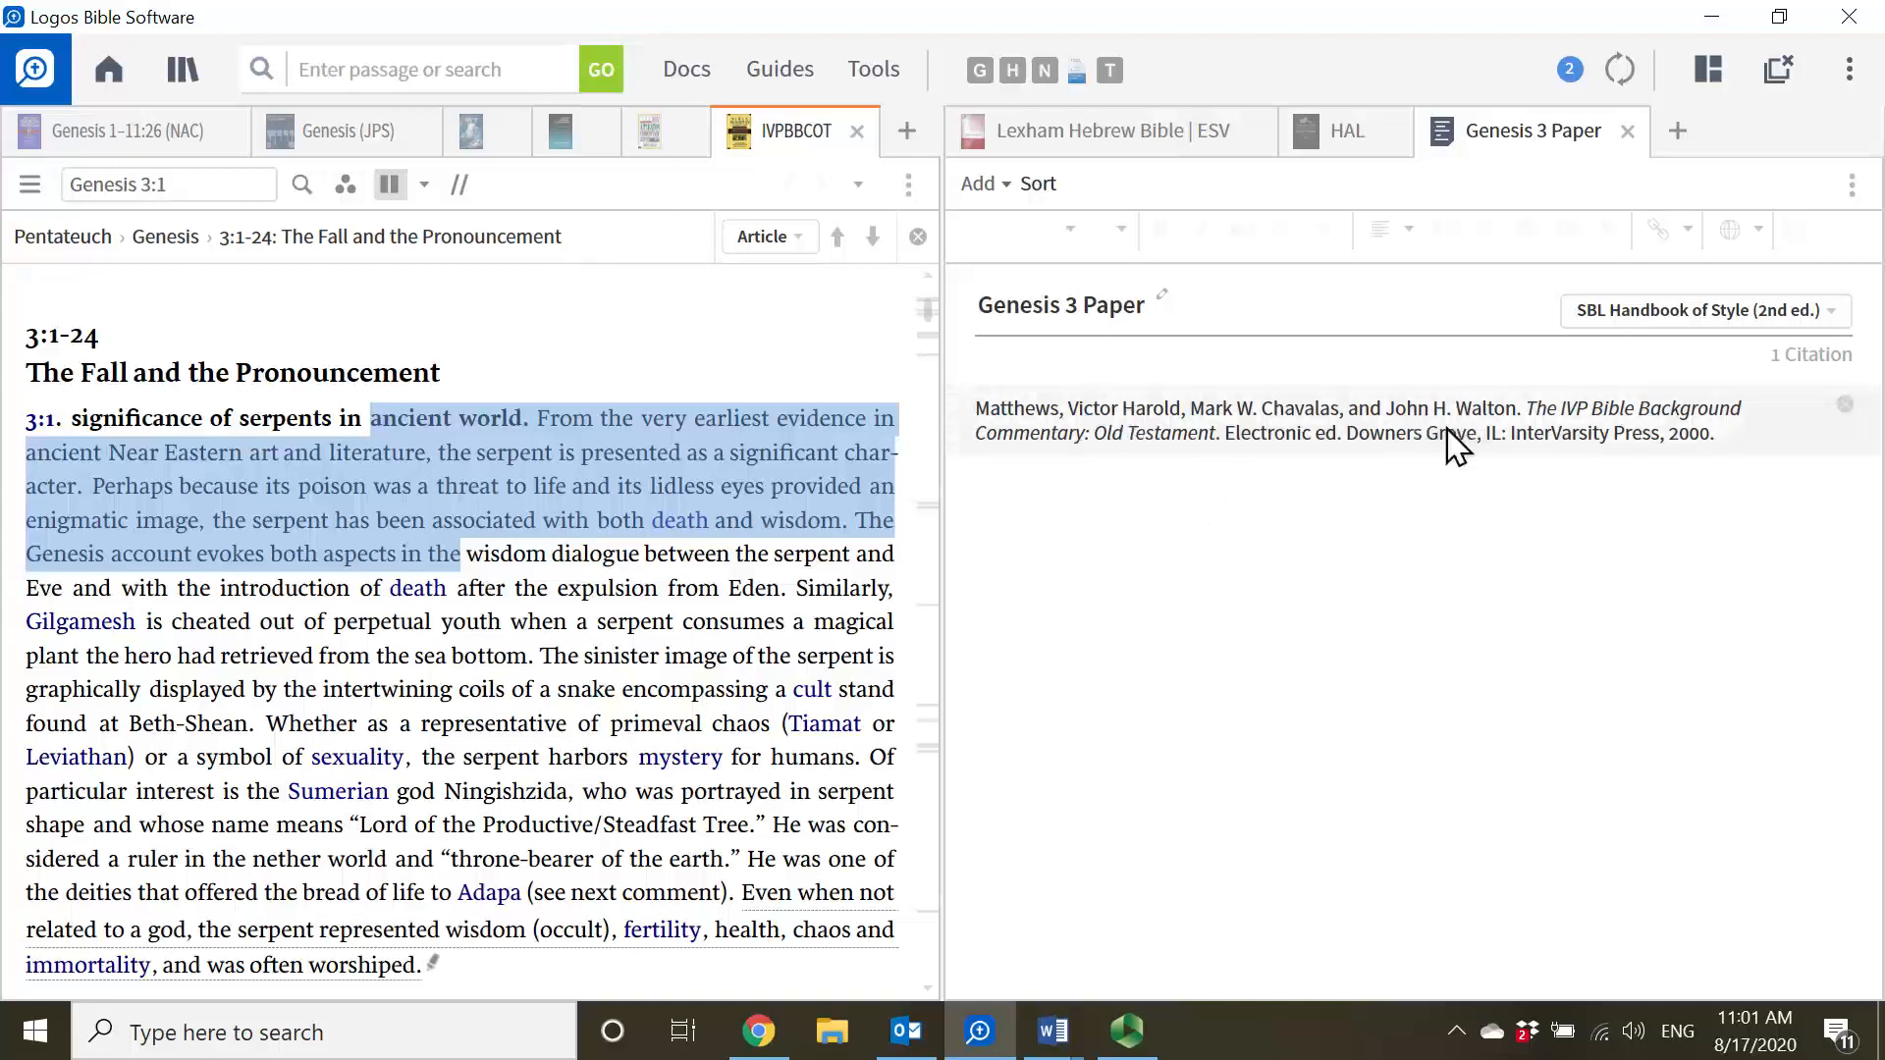
pyautogui.click(643, 133)
pyautogui.moveTo(182, 482); pyautogui.dragTo(1202, 560)
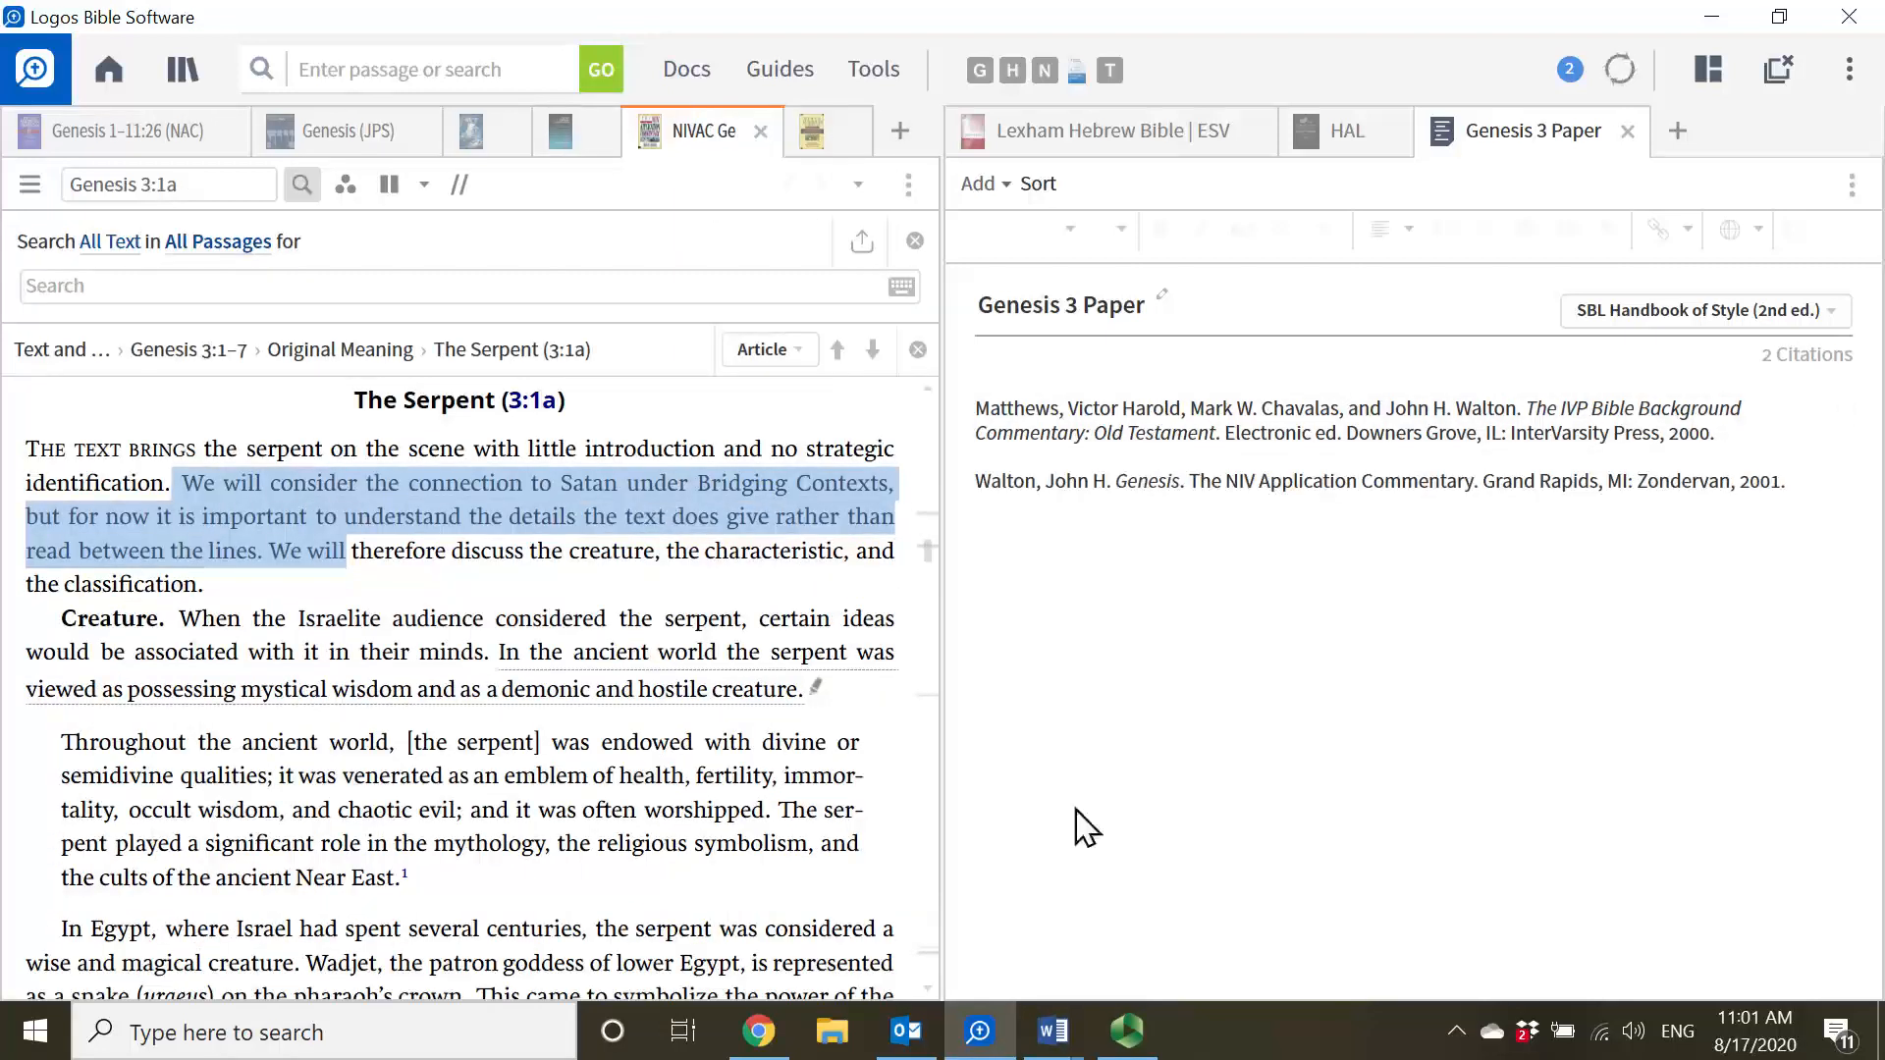
# - Remove the NIV Application Commentary and IVP Bible Background Commentary citations from the bibliography
pyautogui.click(1239, 471)
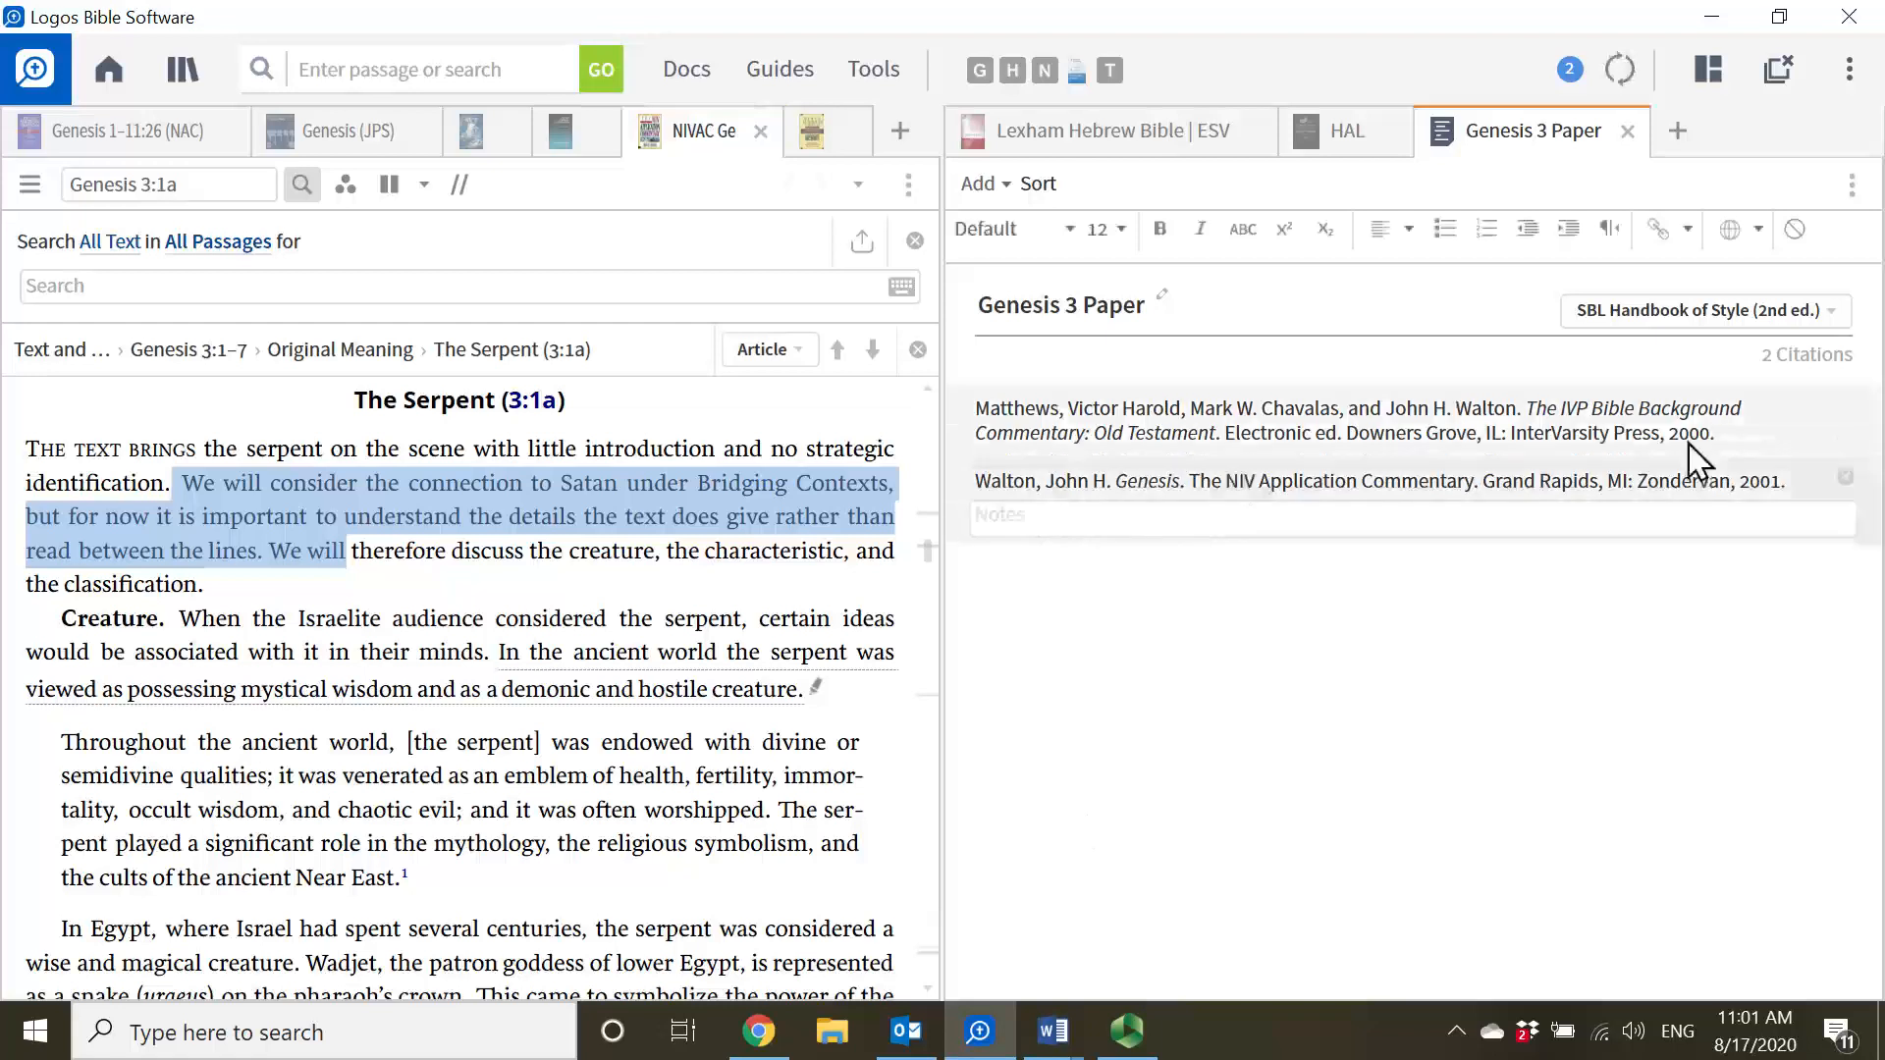
pyautogui.click(1845, 477)
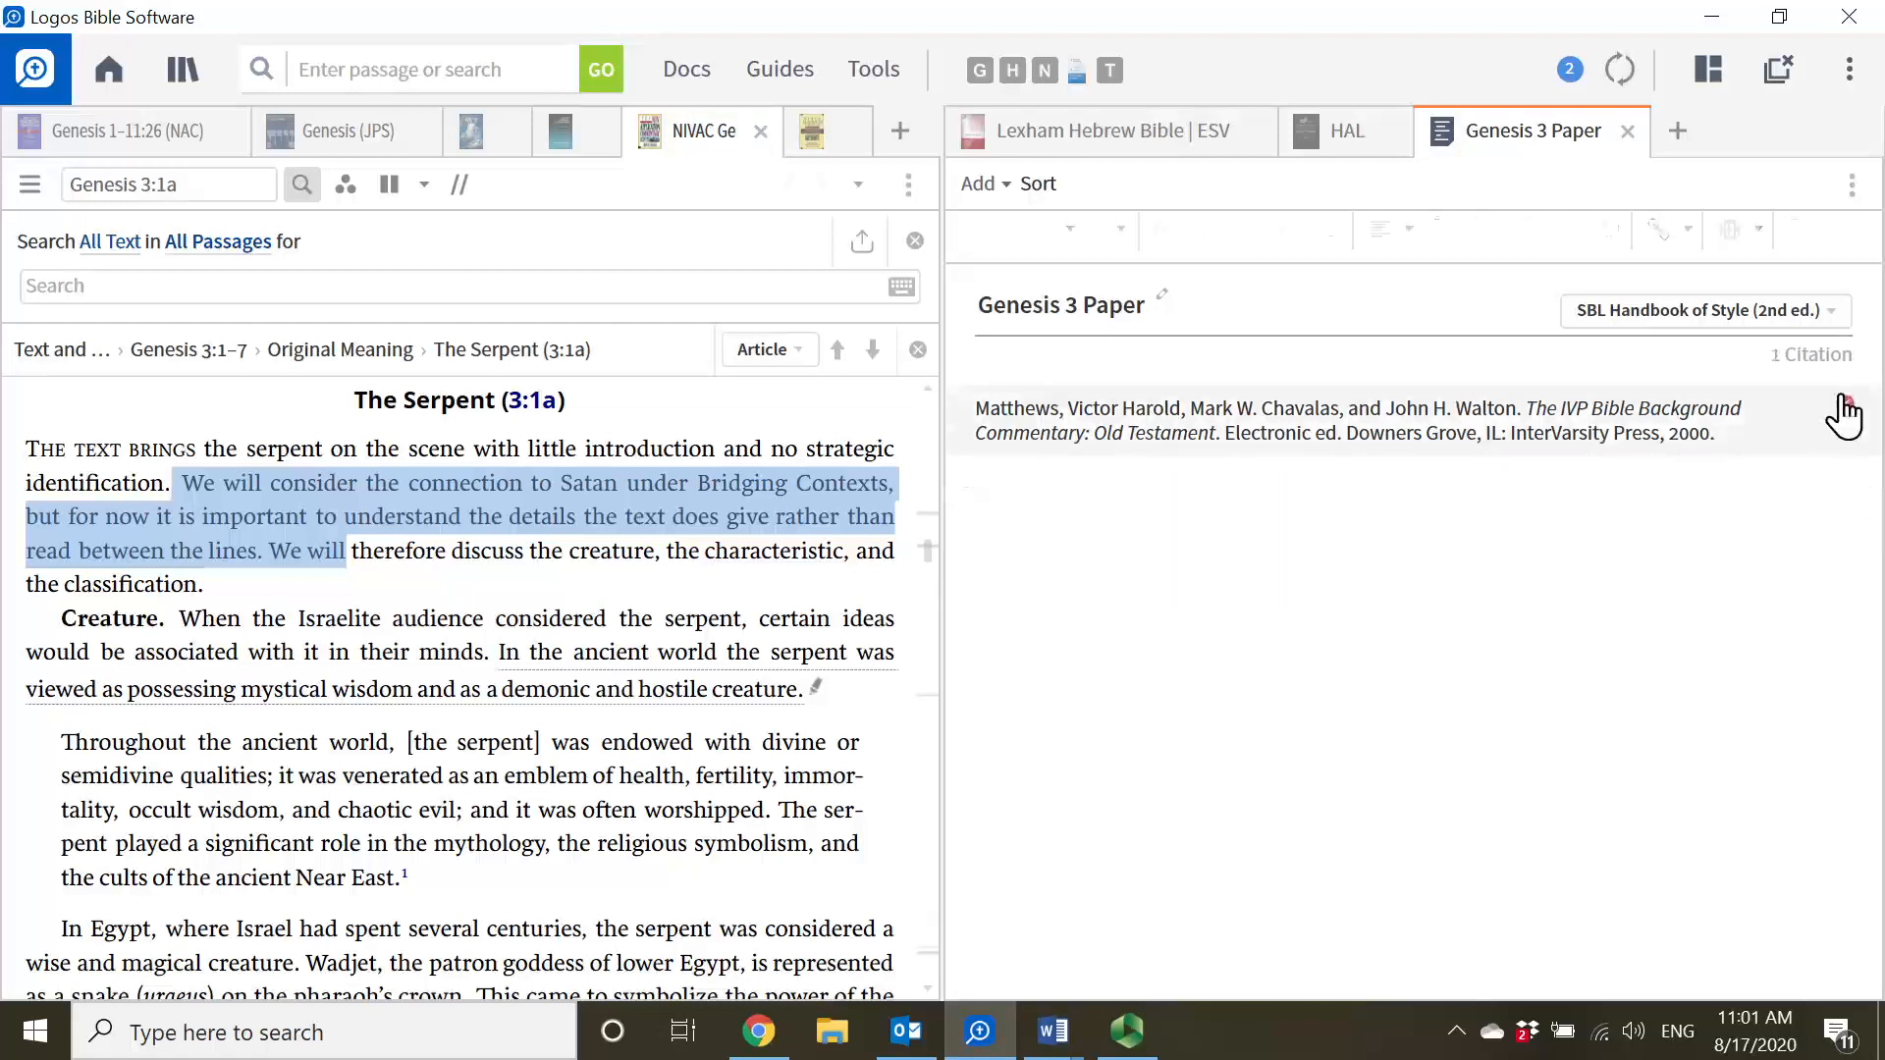
pyautogui.click(1843, 406)
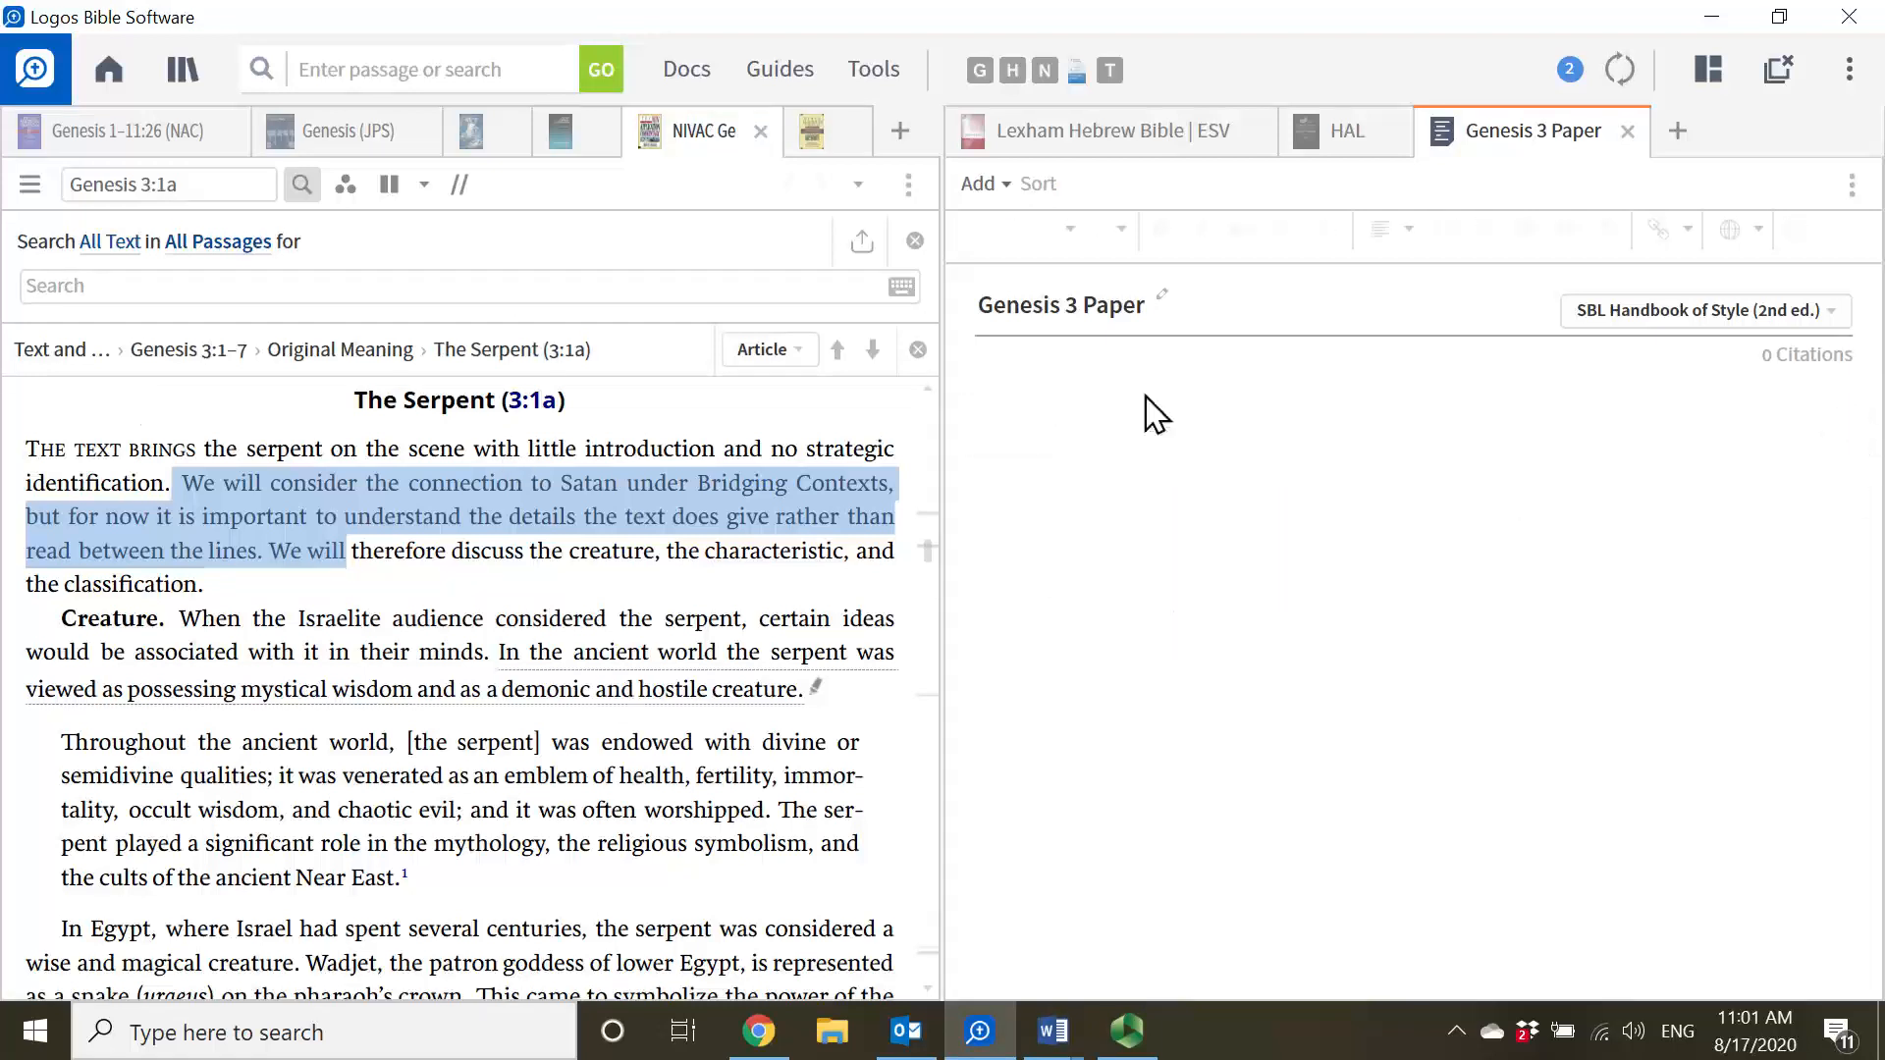
# - Add citations from all open resources to the bibliography and remove the entry for The Holy Bible: English Standard Version
pyautogui.click(1000, 191)
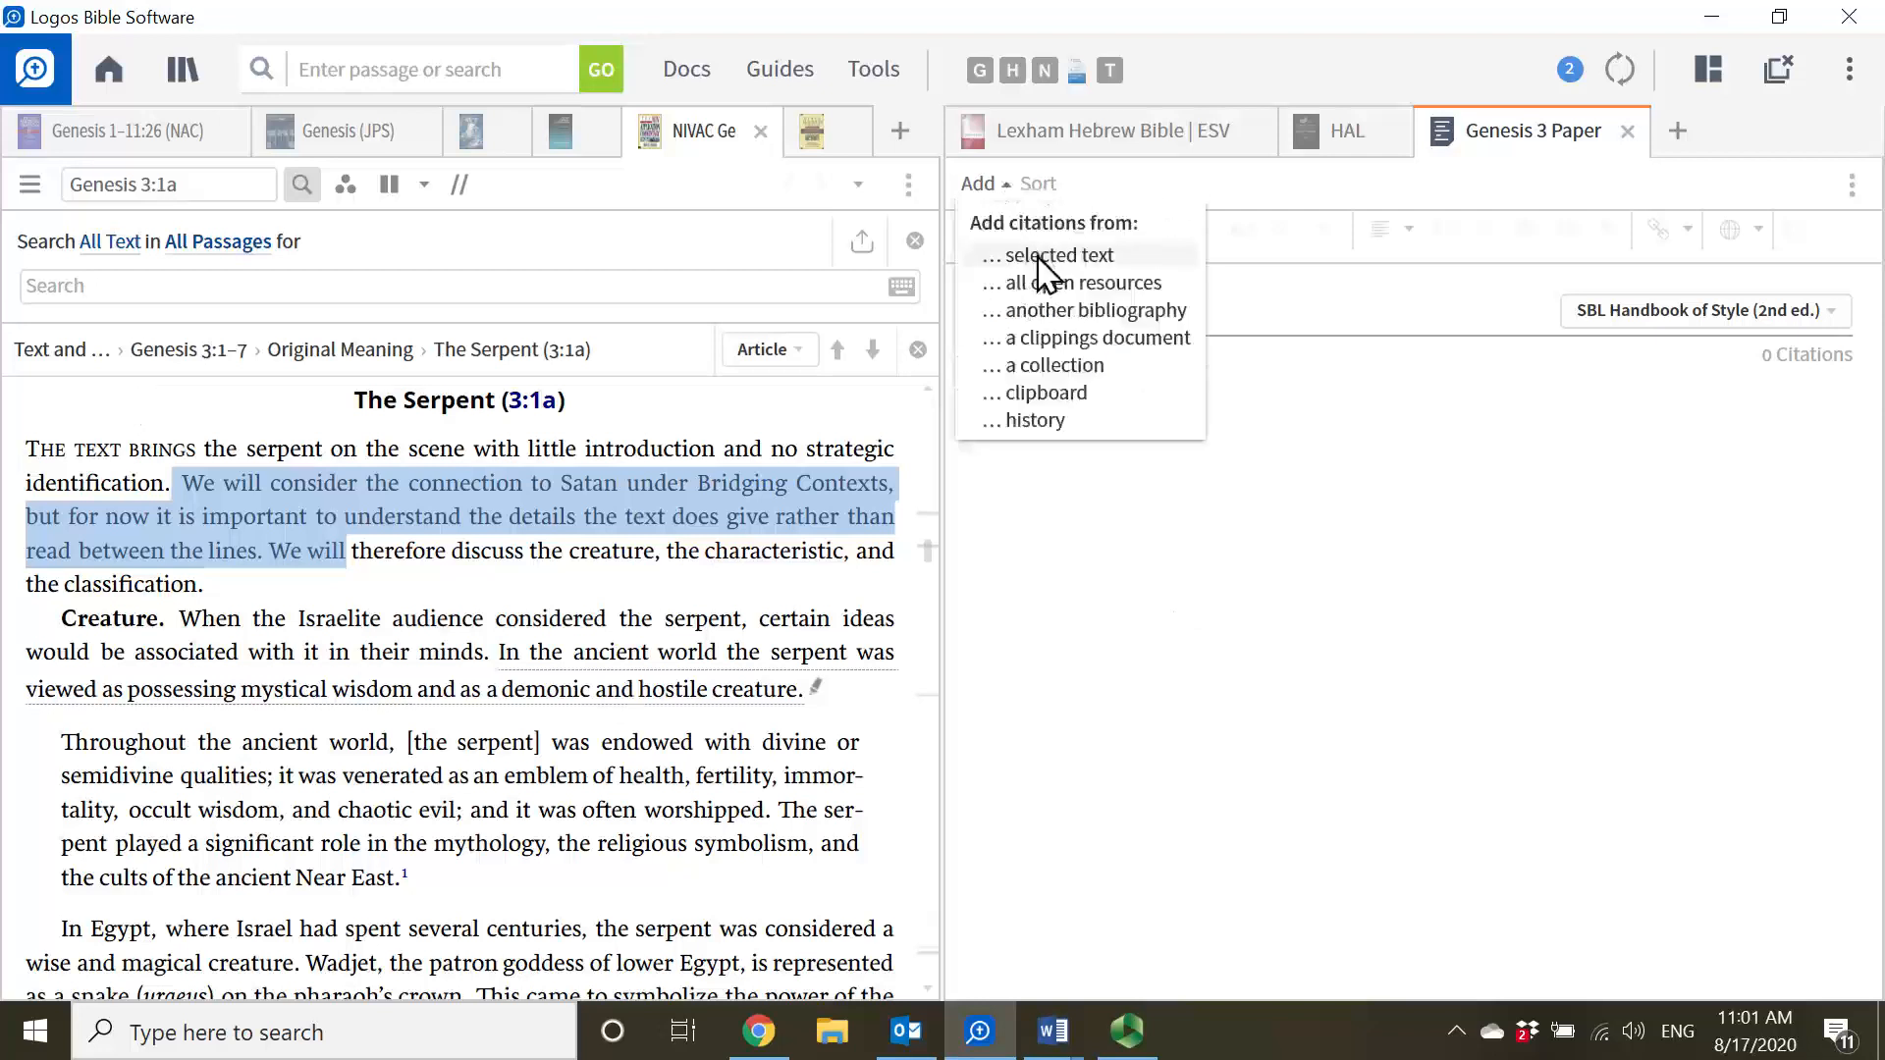
pyautogui.click(1057, 284)
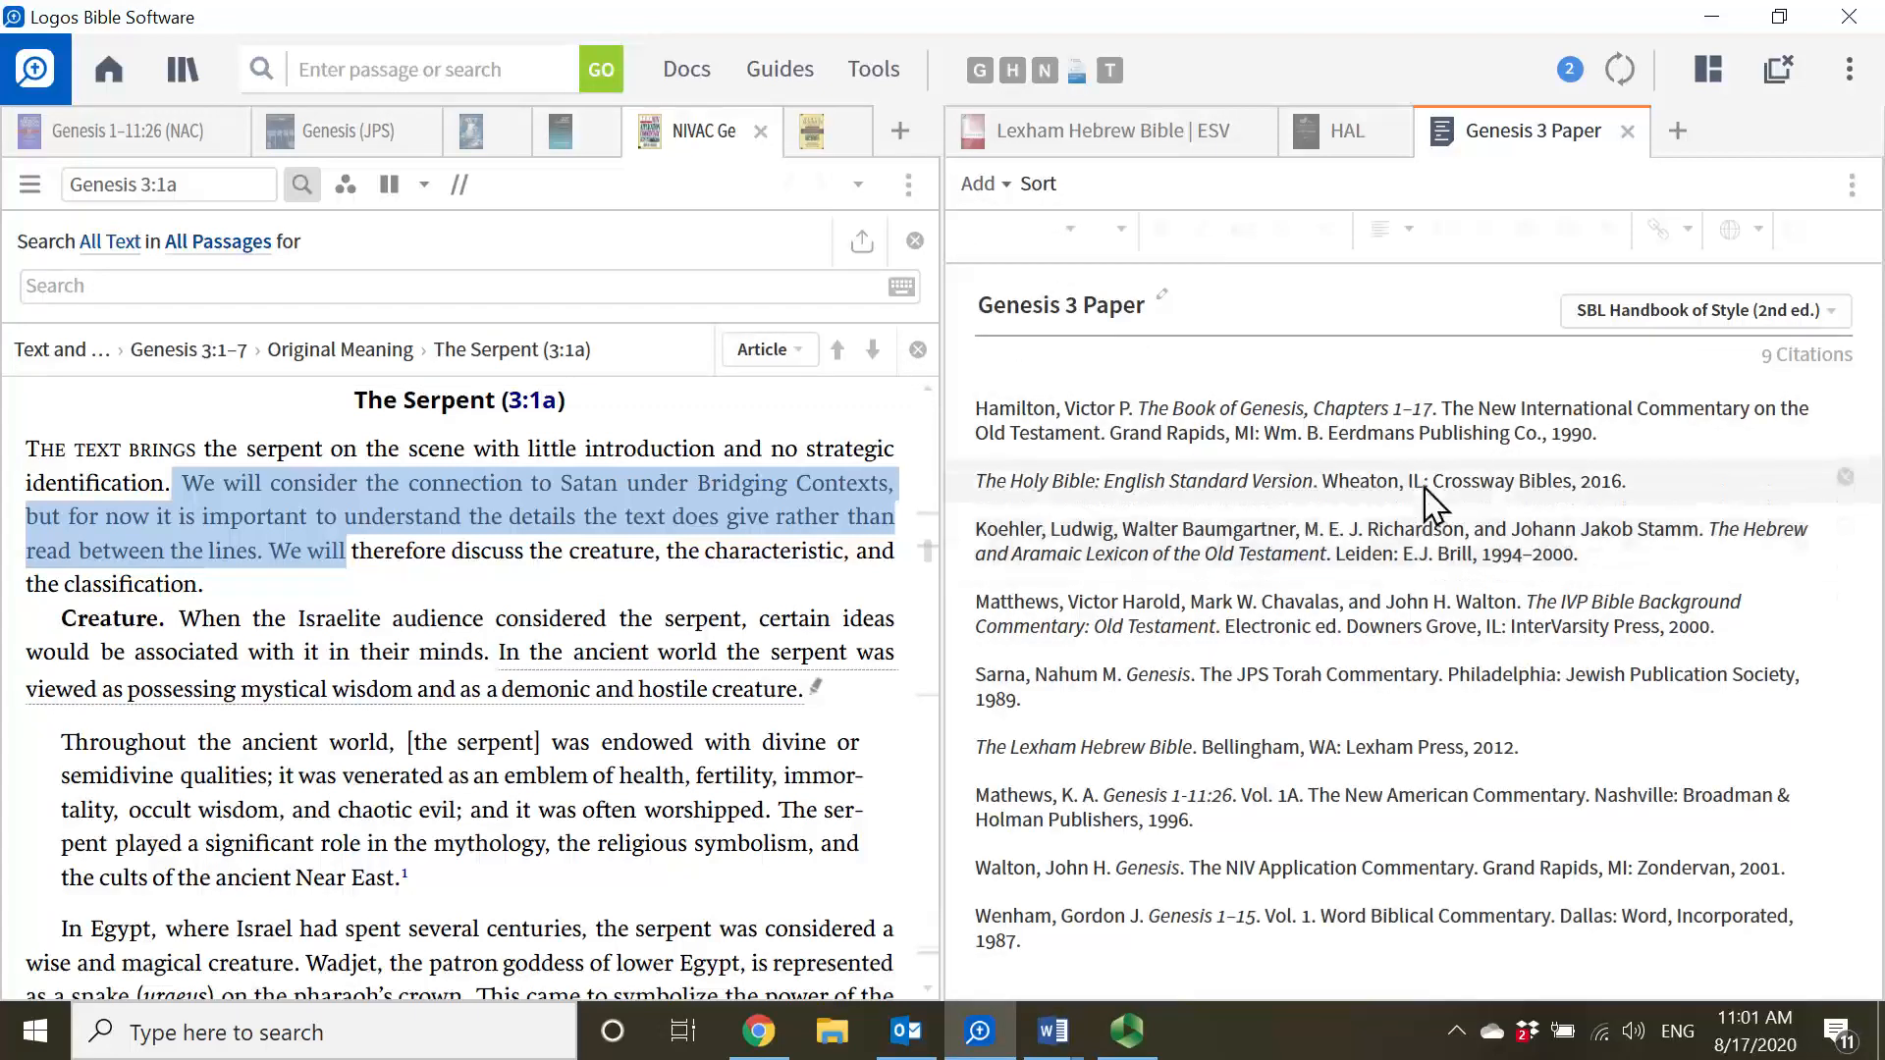
pyautogui.click(1846, 477)
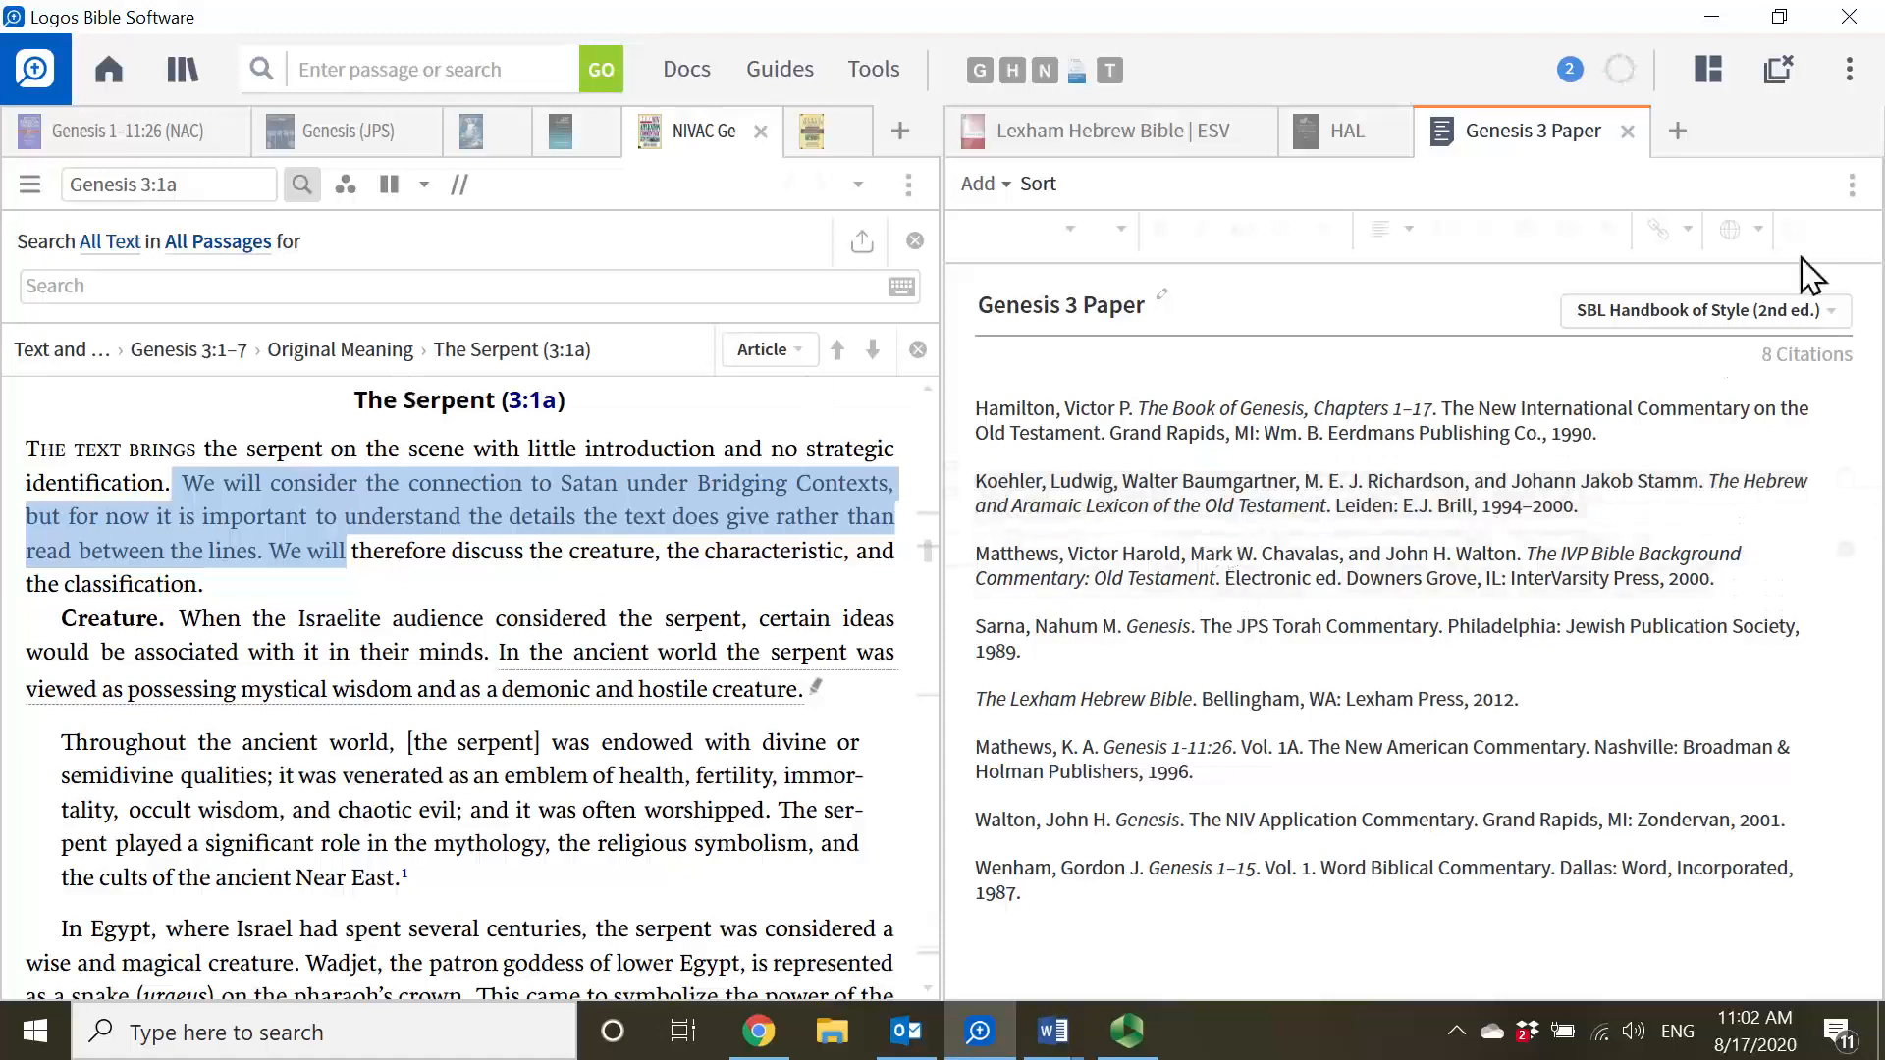
# - Export the Genesis 3 Paper bibliography to a new Microsoft Word document and maximize its window
pyautogui.click(1853, 186)
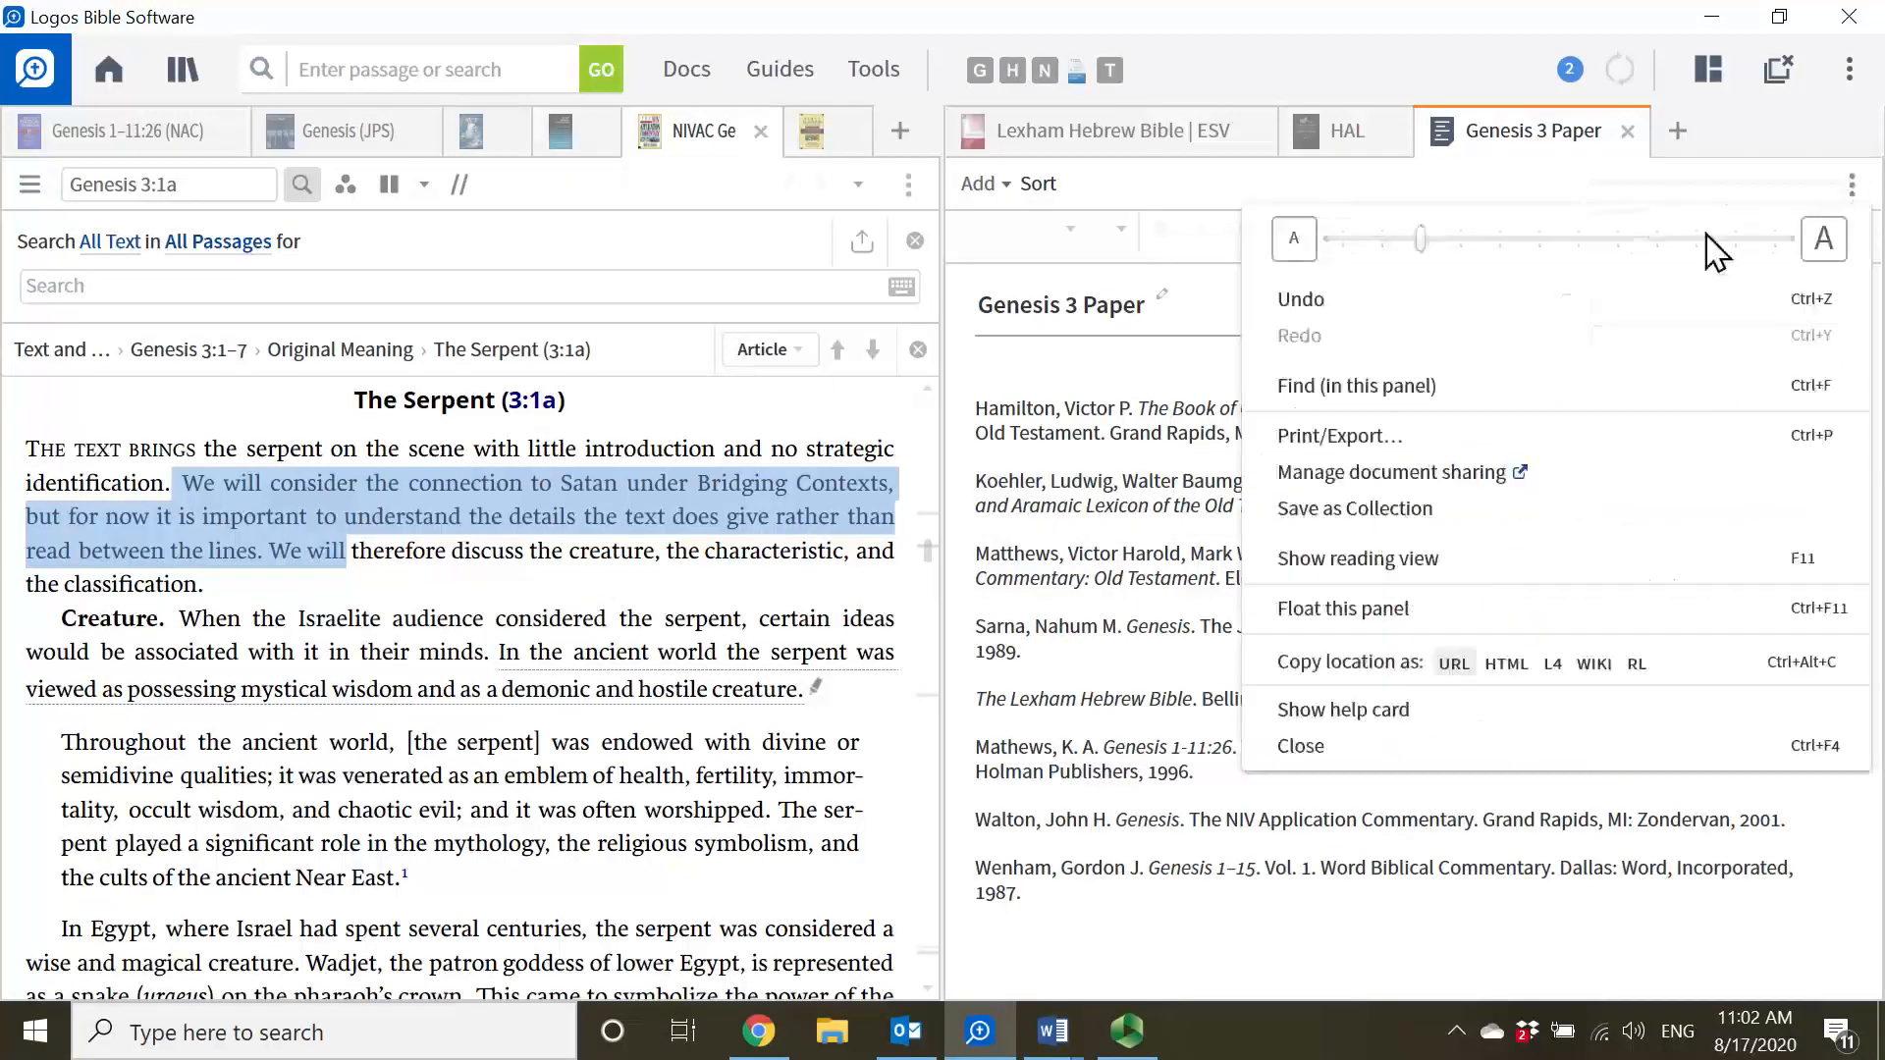
pyautogui.click(1484, 440)
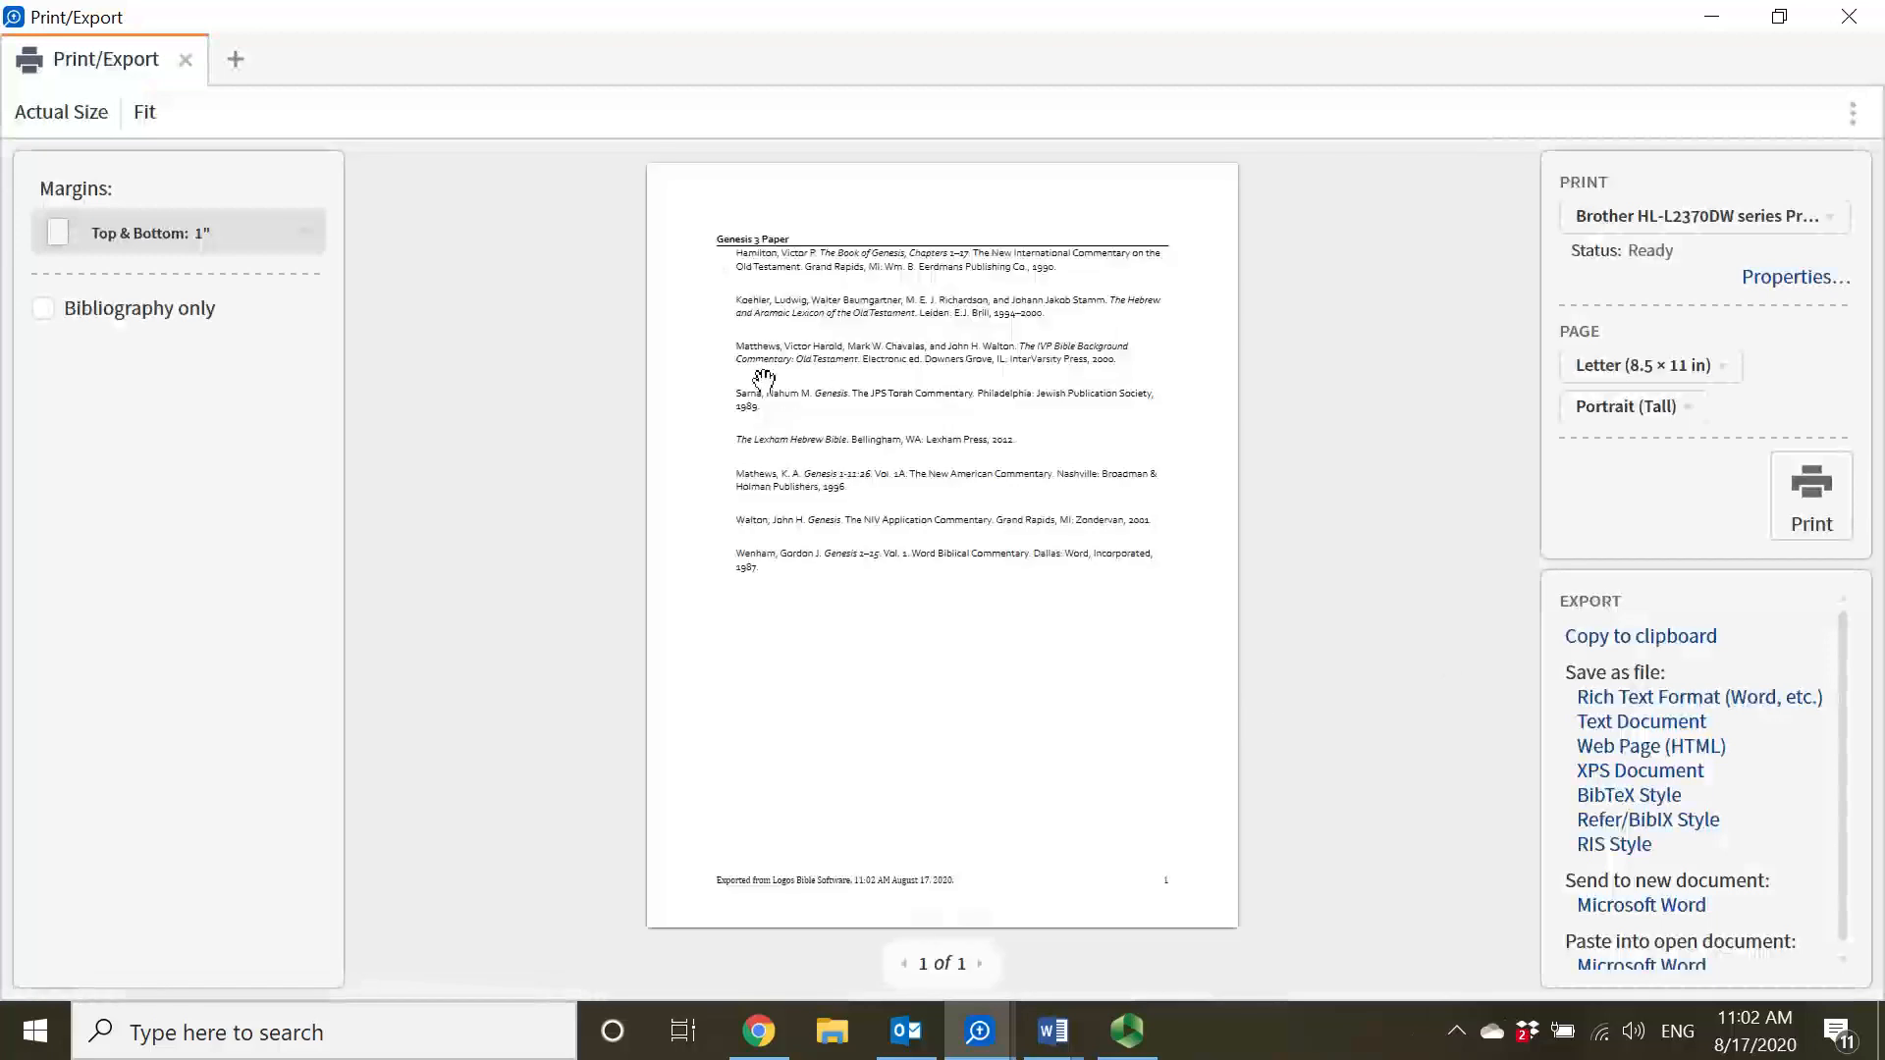
pyautogui.click(71, 116)
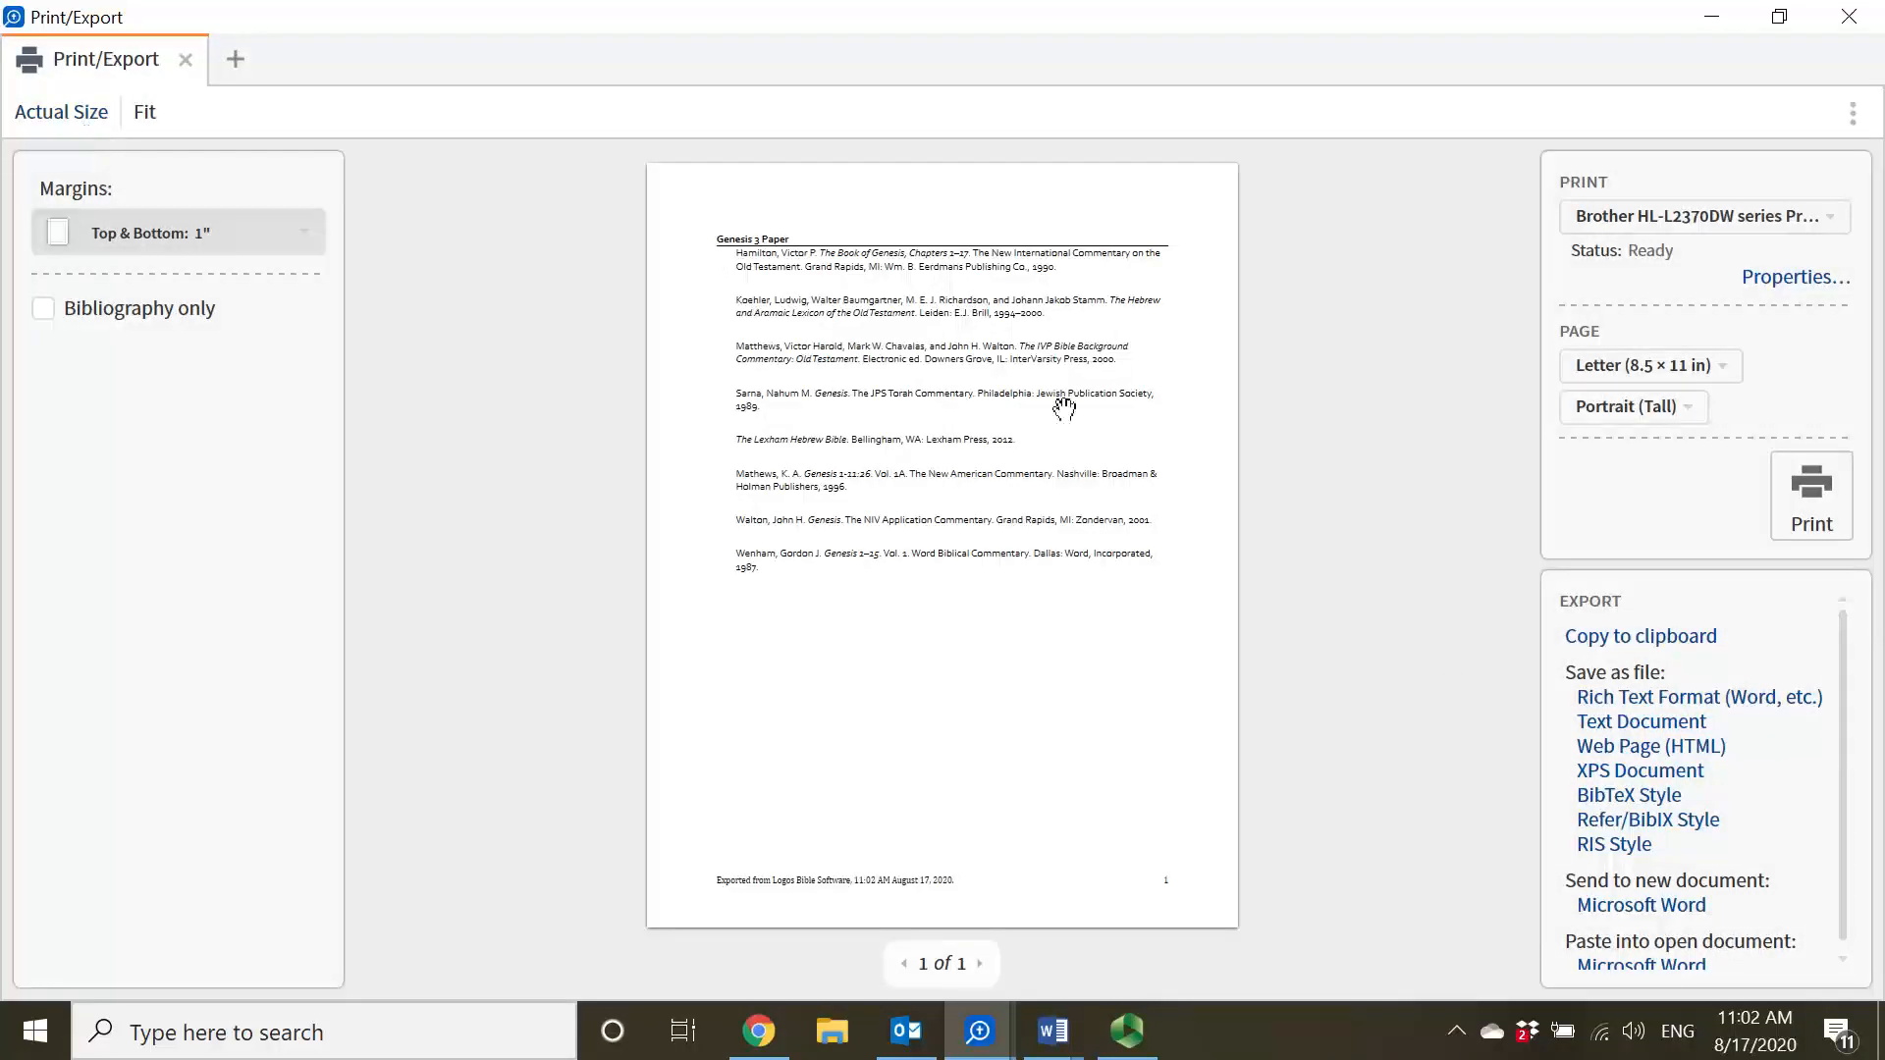
pyautogui.click(1650, 909)
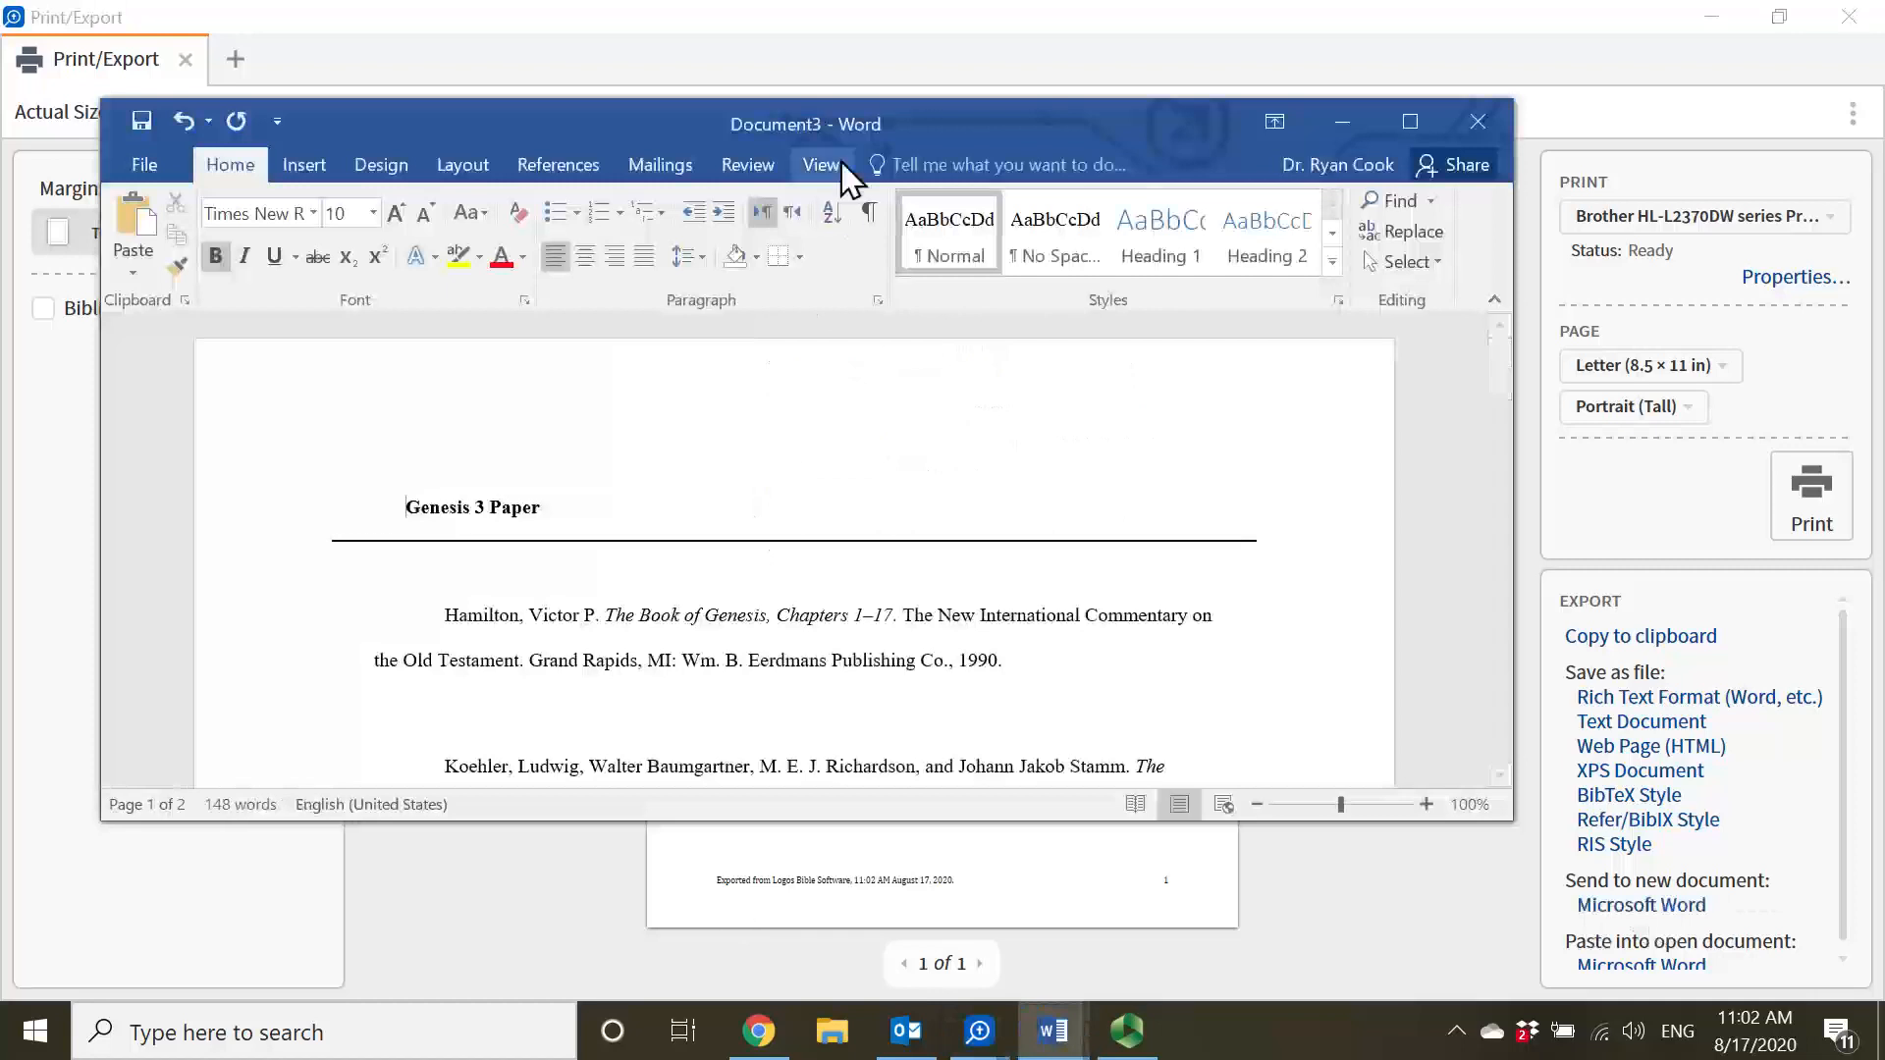
pyautogui.doubleClick(936, 120)
# - Set the line spacing of all the exported bibliography entries below the heading to Single
pyautogui.scroll(-5, 500, 678)
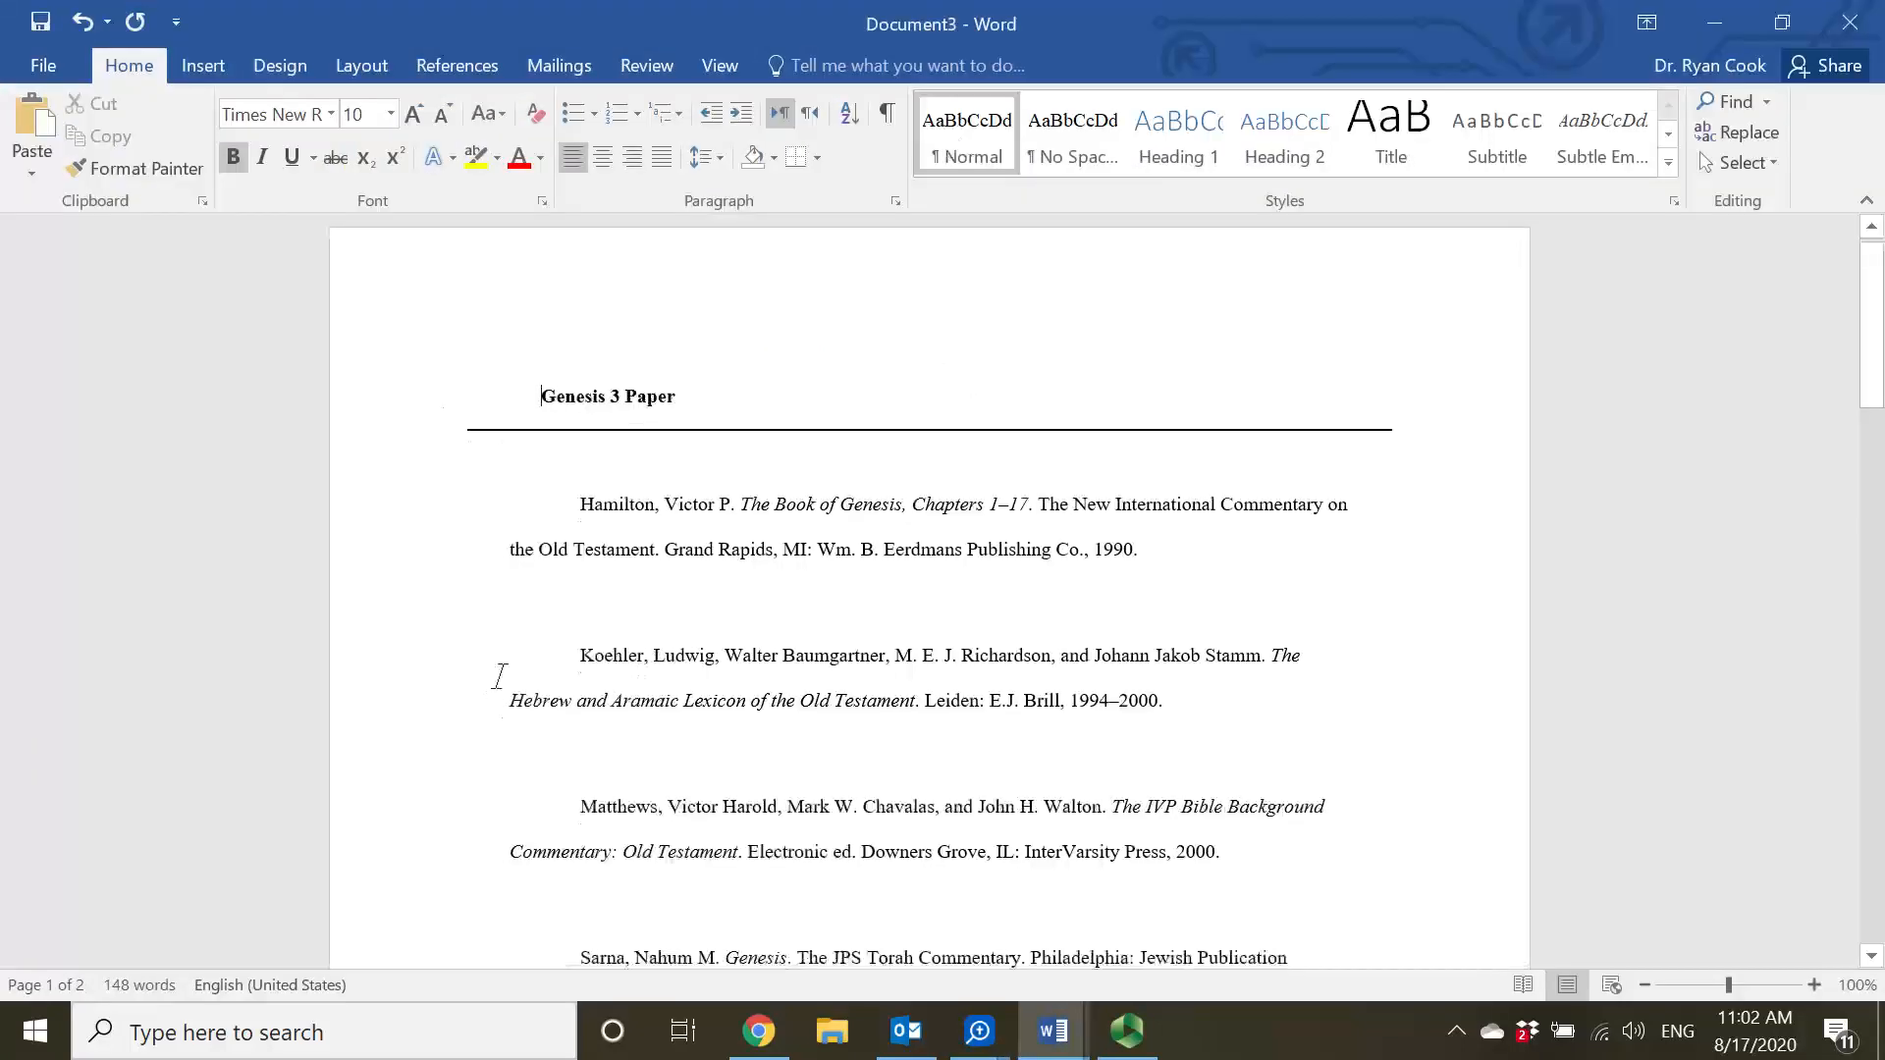
pyautogui.scroll(-7, 728, 594)
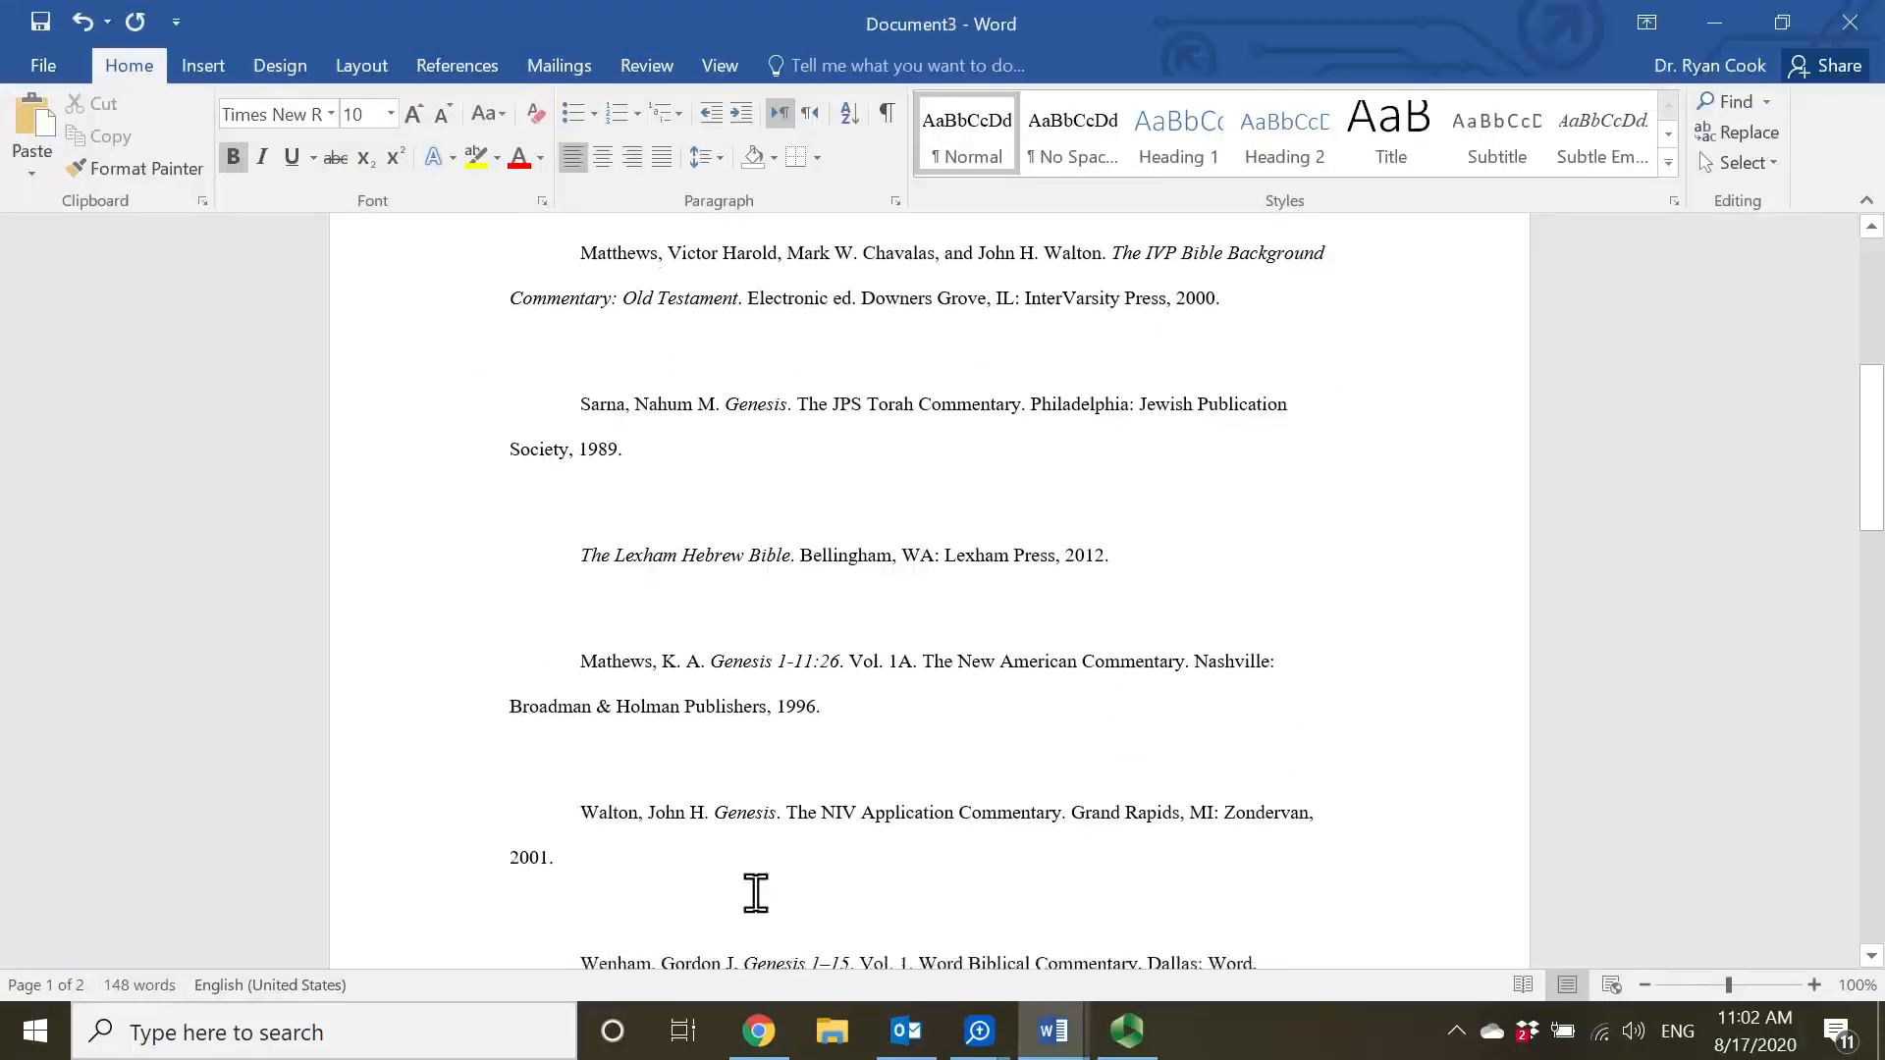
pyautogui.scroll(3, 824, 771)
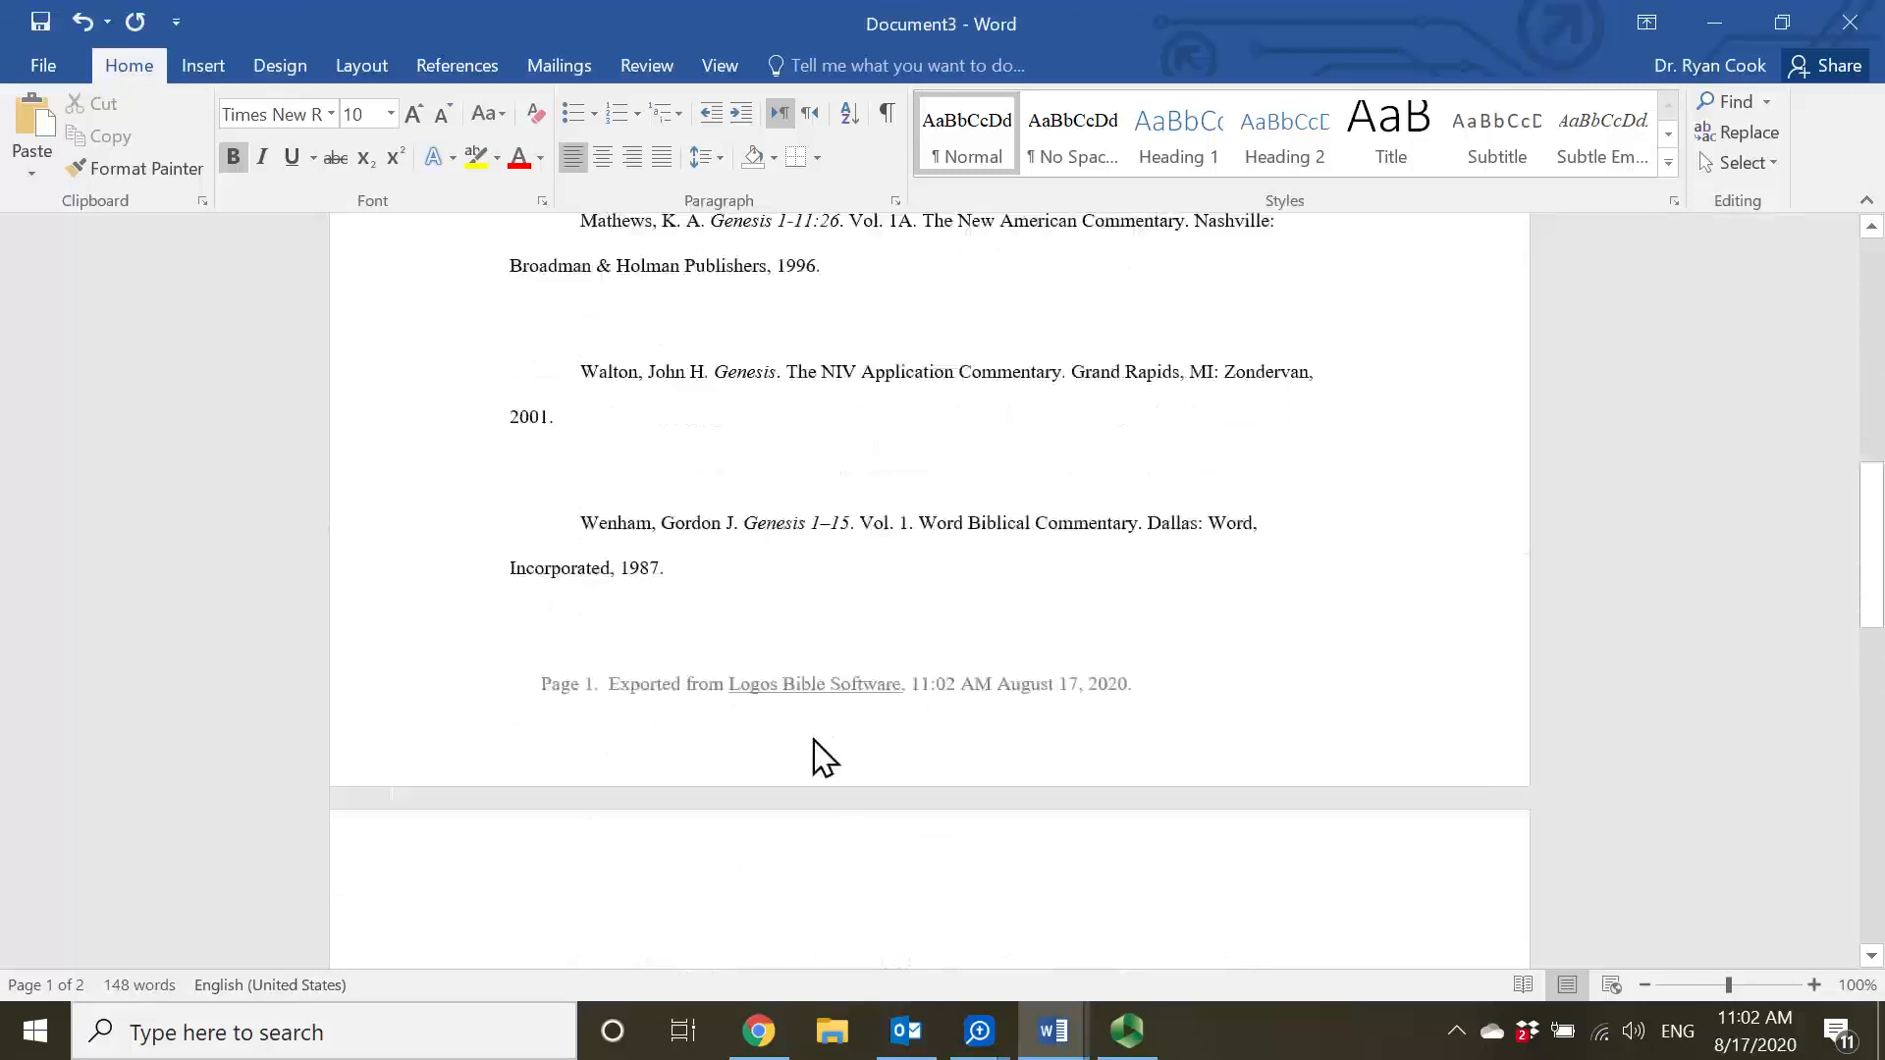
pyautogui.moveTo(698, 585); pyautogui.dragTo(521, 522)
pyautogui.click(894, 202)
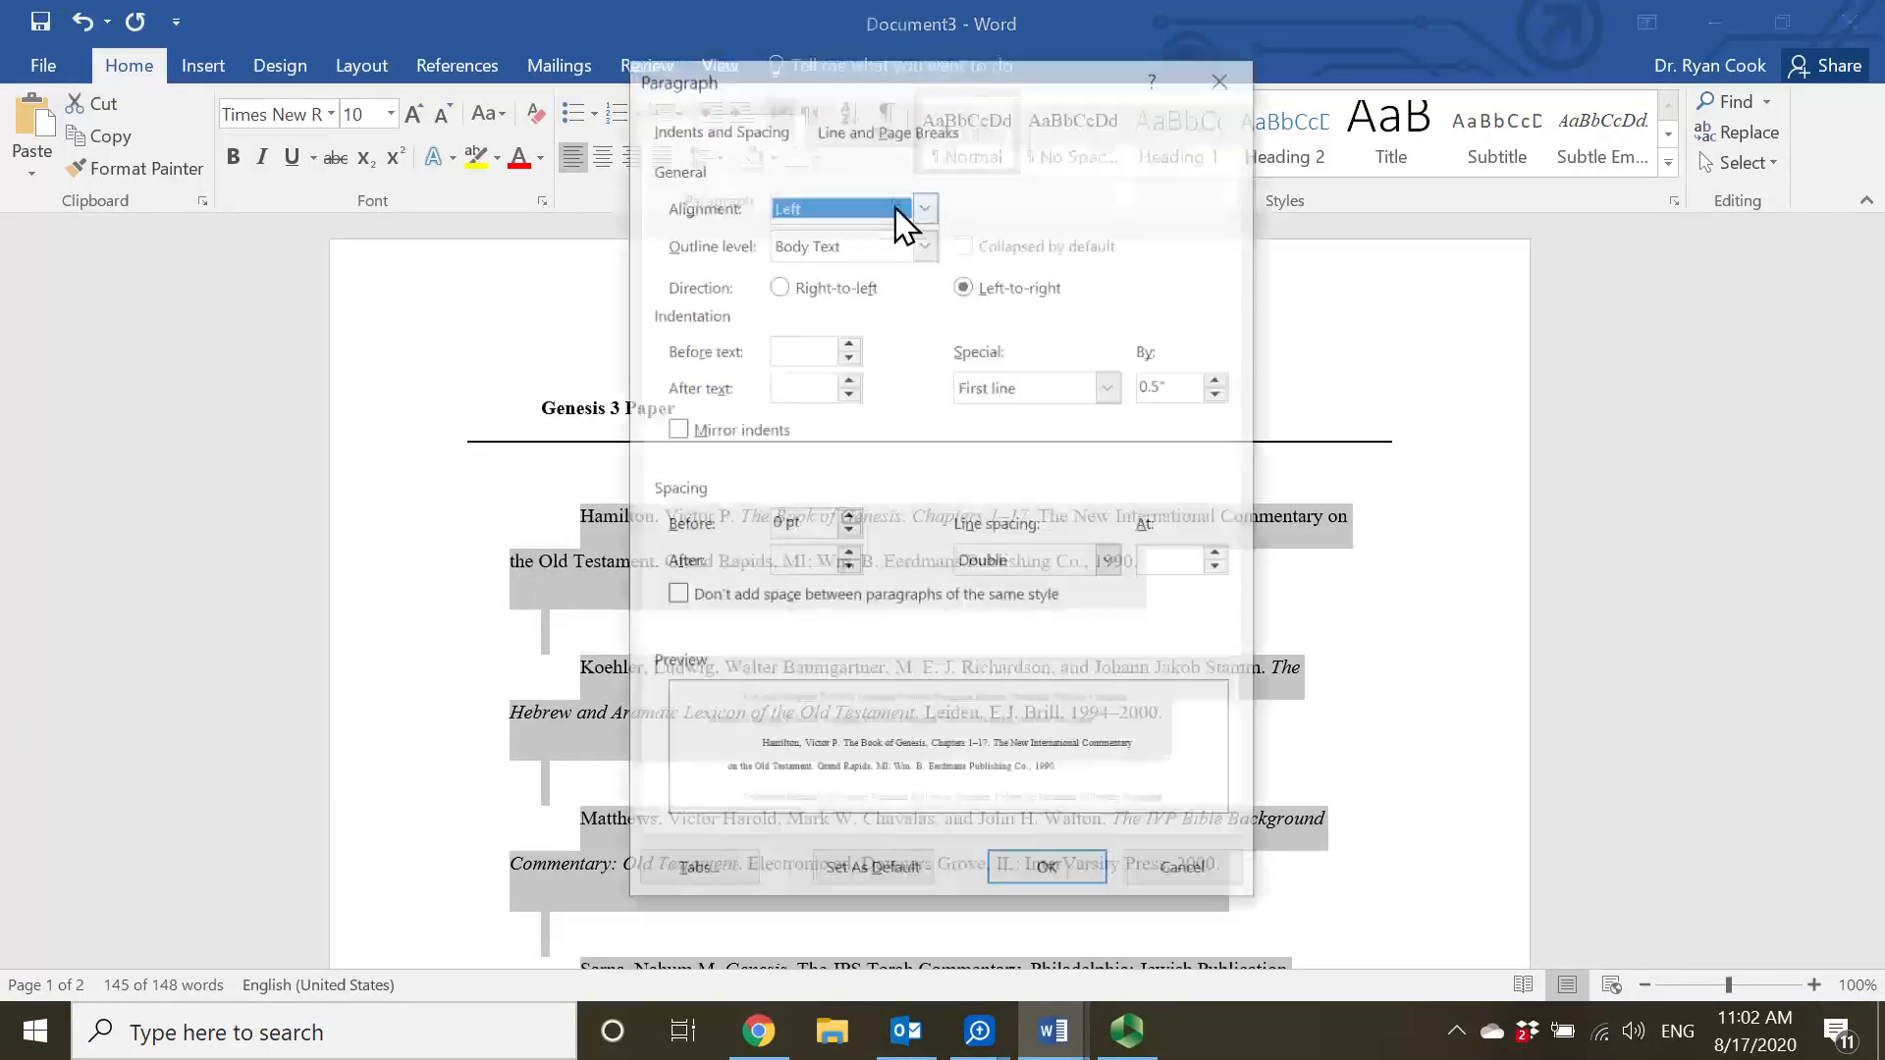
pyautogui.click(1011, 562)
pyautogui.click(1014, 589)
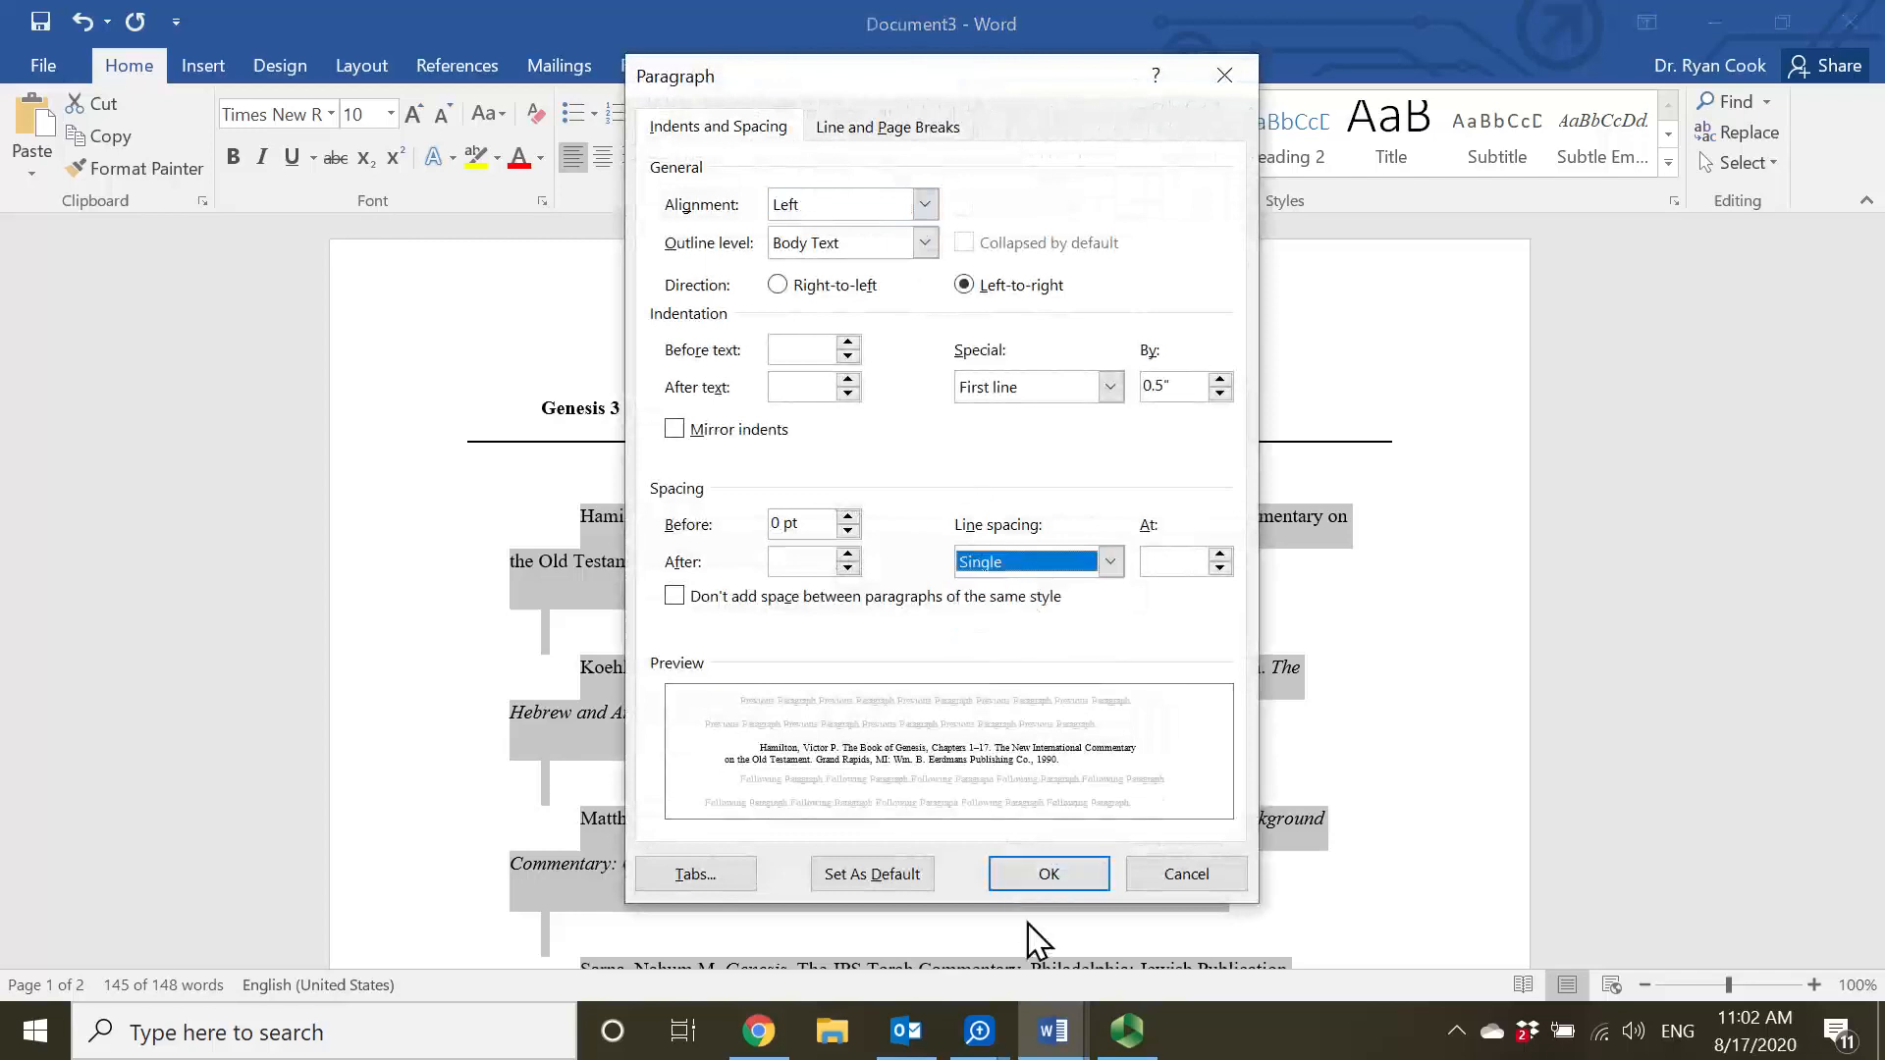
pyautogui.click(1034, 884)
pyautogui.click(609, 625)
# - Remove the first-line indent from the first five bibliography entries, down to The Lexham Hebrew Bible
pyautogui.click(584, 518)
pyautogui.press('BackSpace')
pyautogui.click(580, 601)
pyautogui.press('BackSpace')
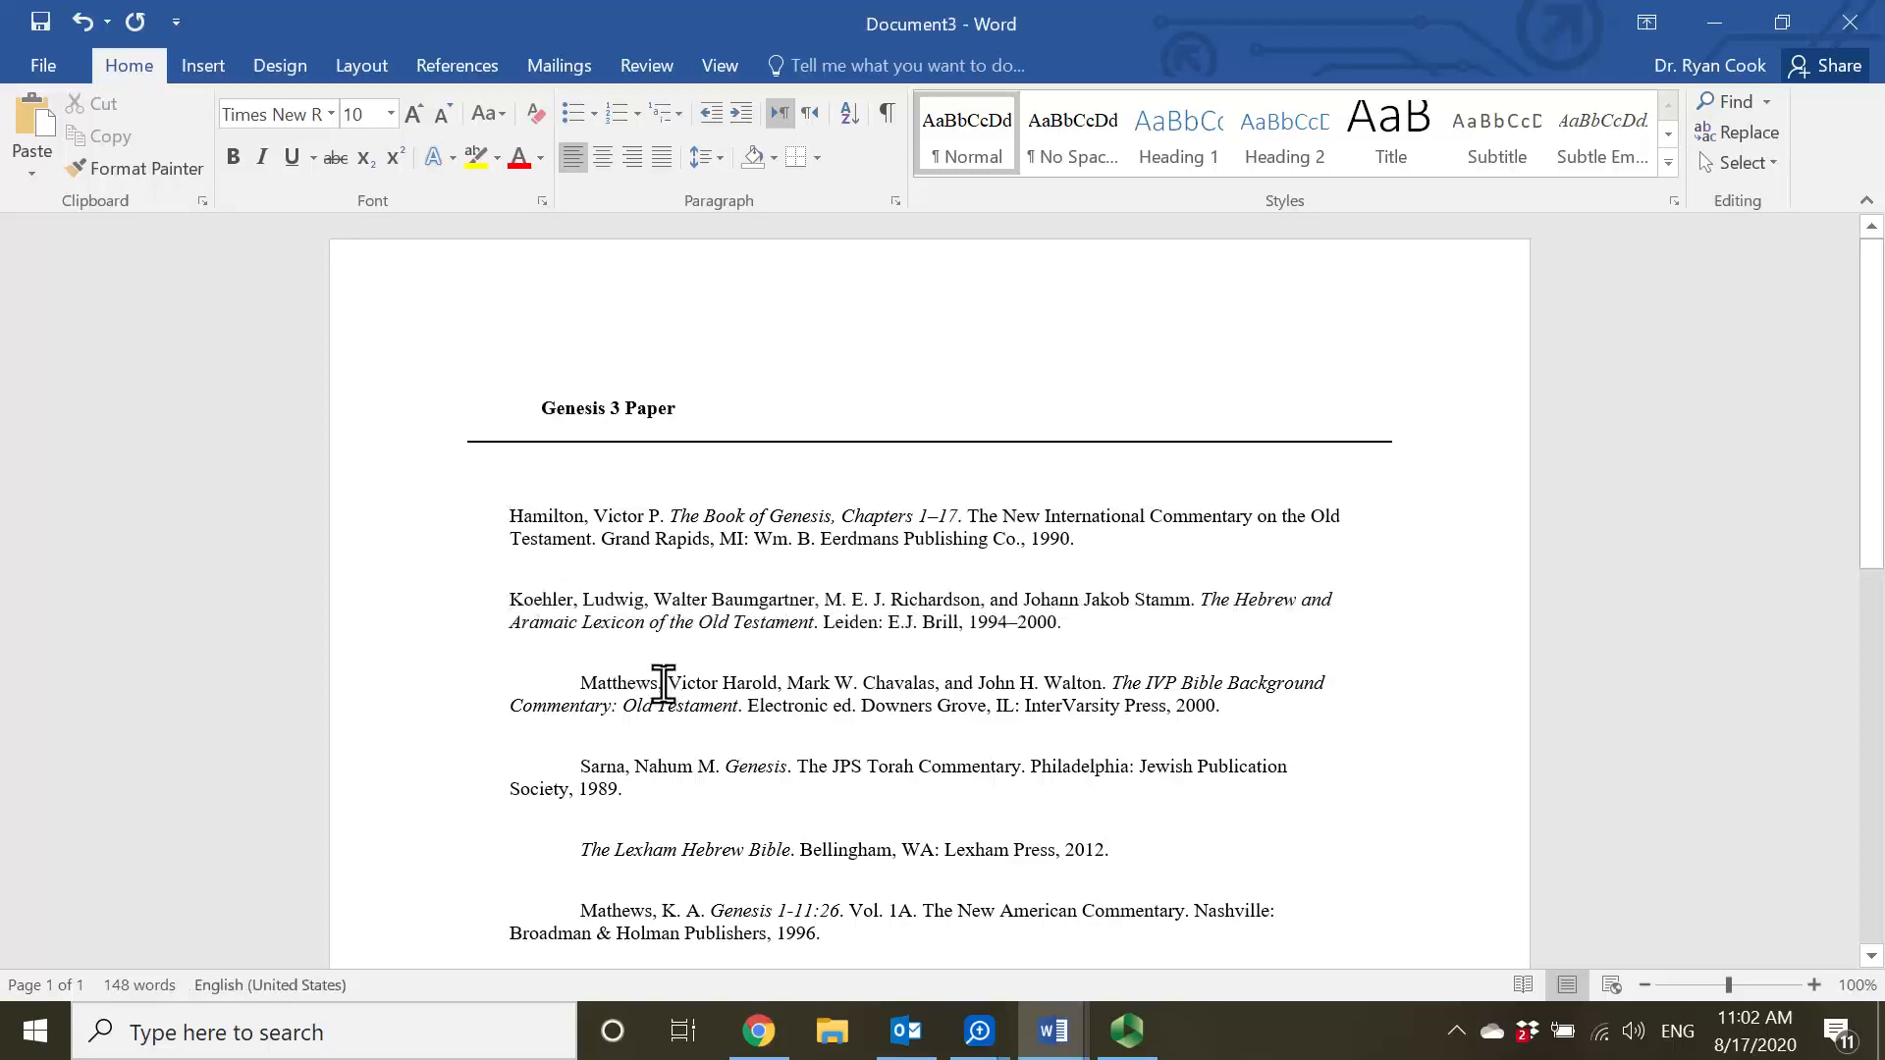
pyautogui.press('BackSpace')
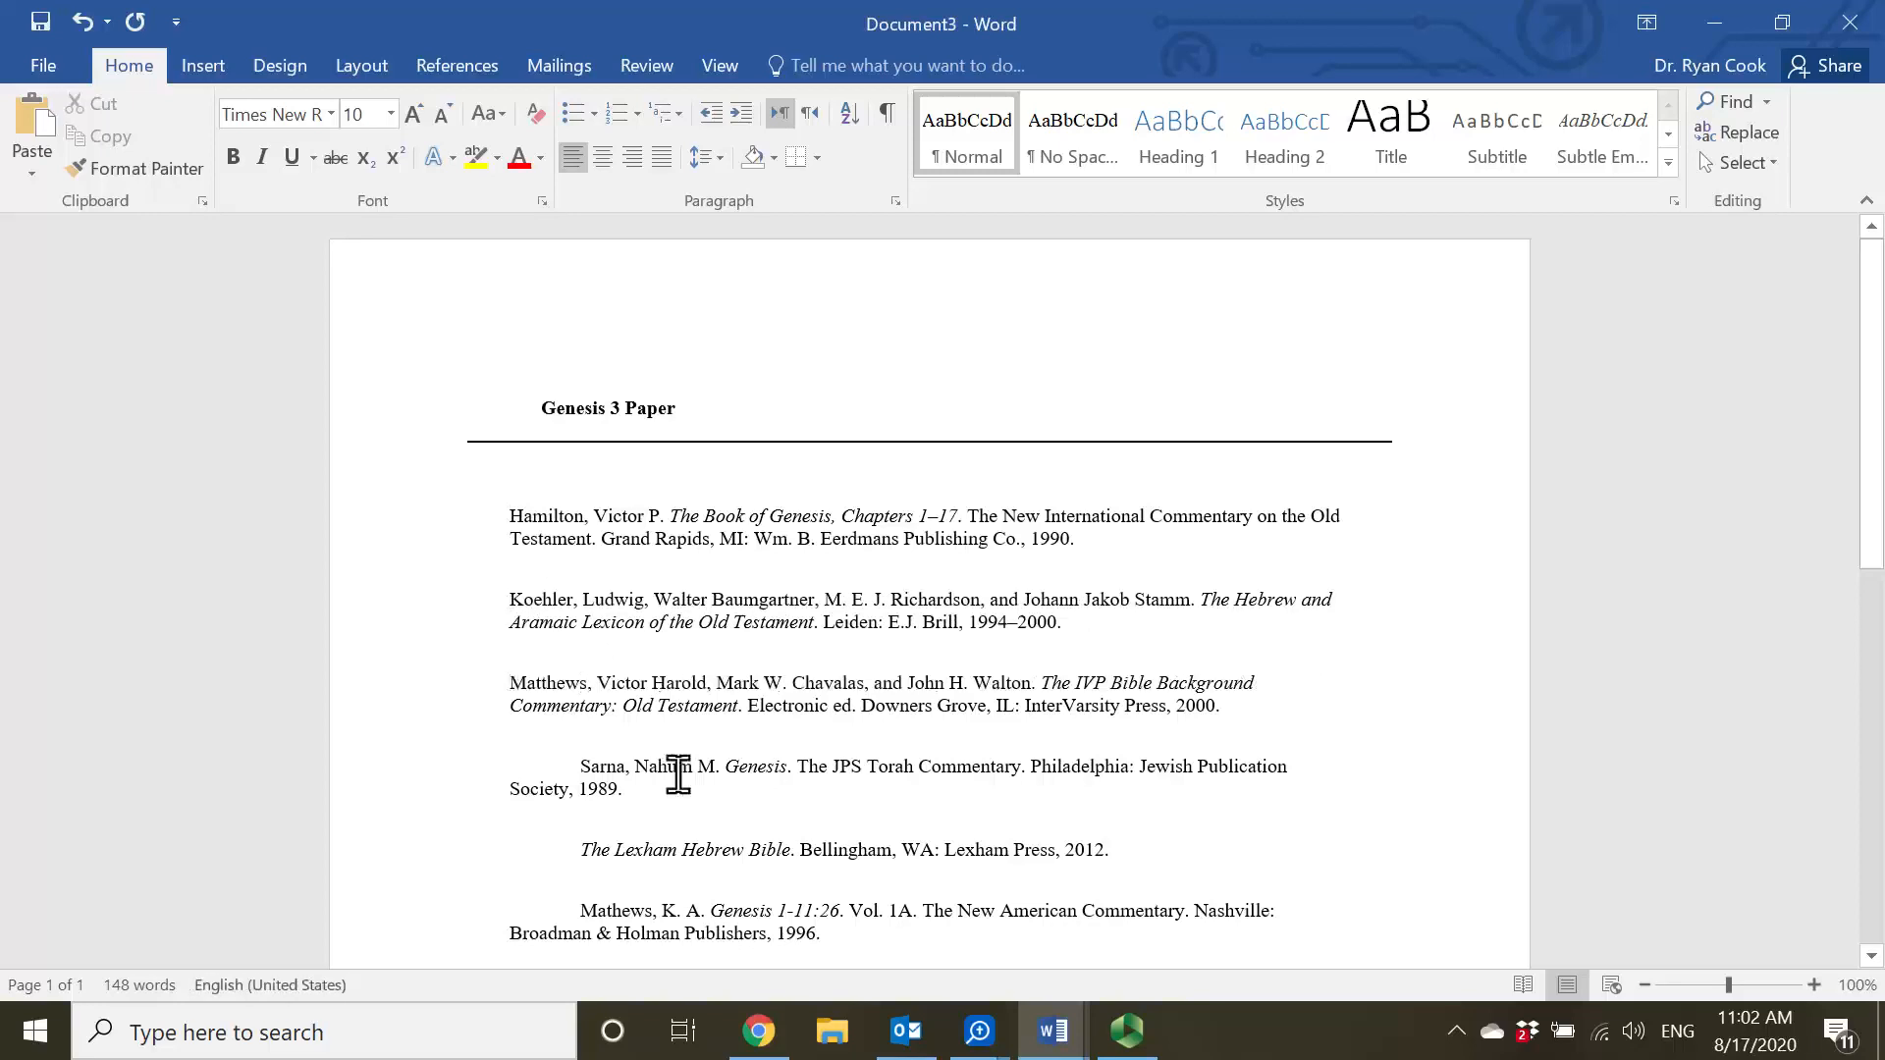
pyautogui.click(582, 766)
pyautogui.press('BackSpace')
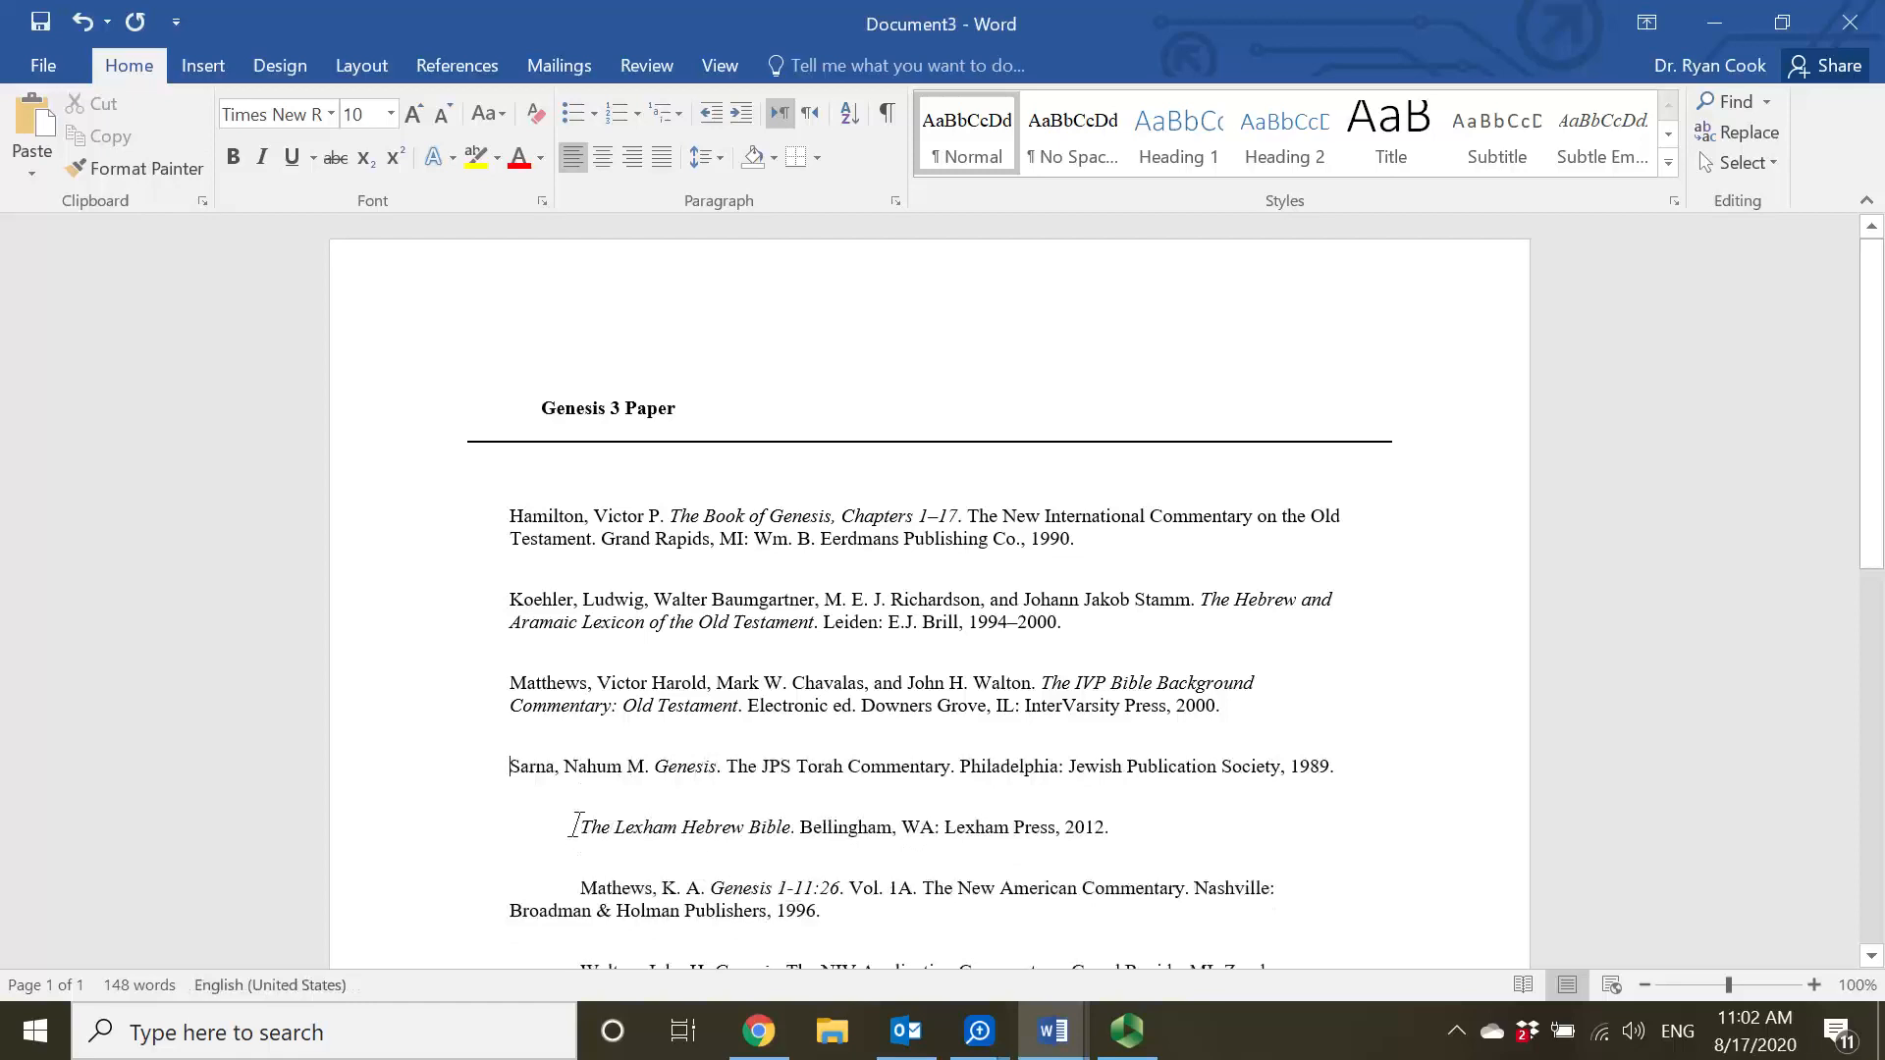
pyautogui.press('BackSpace')
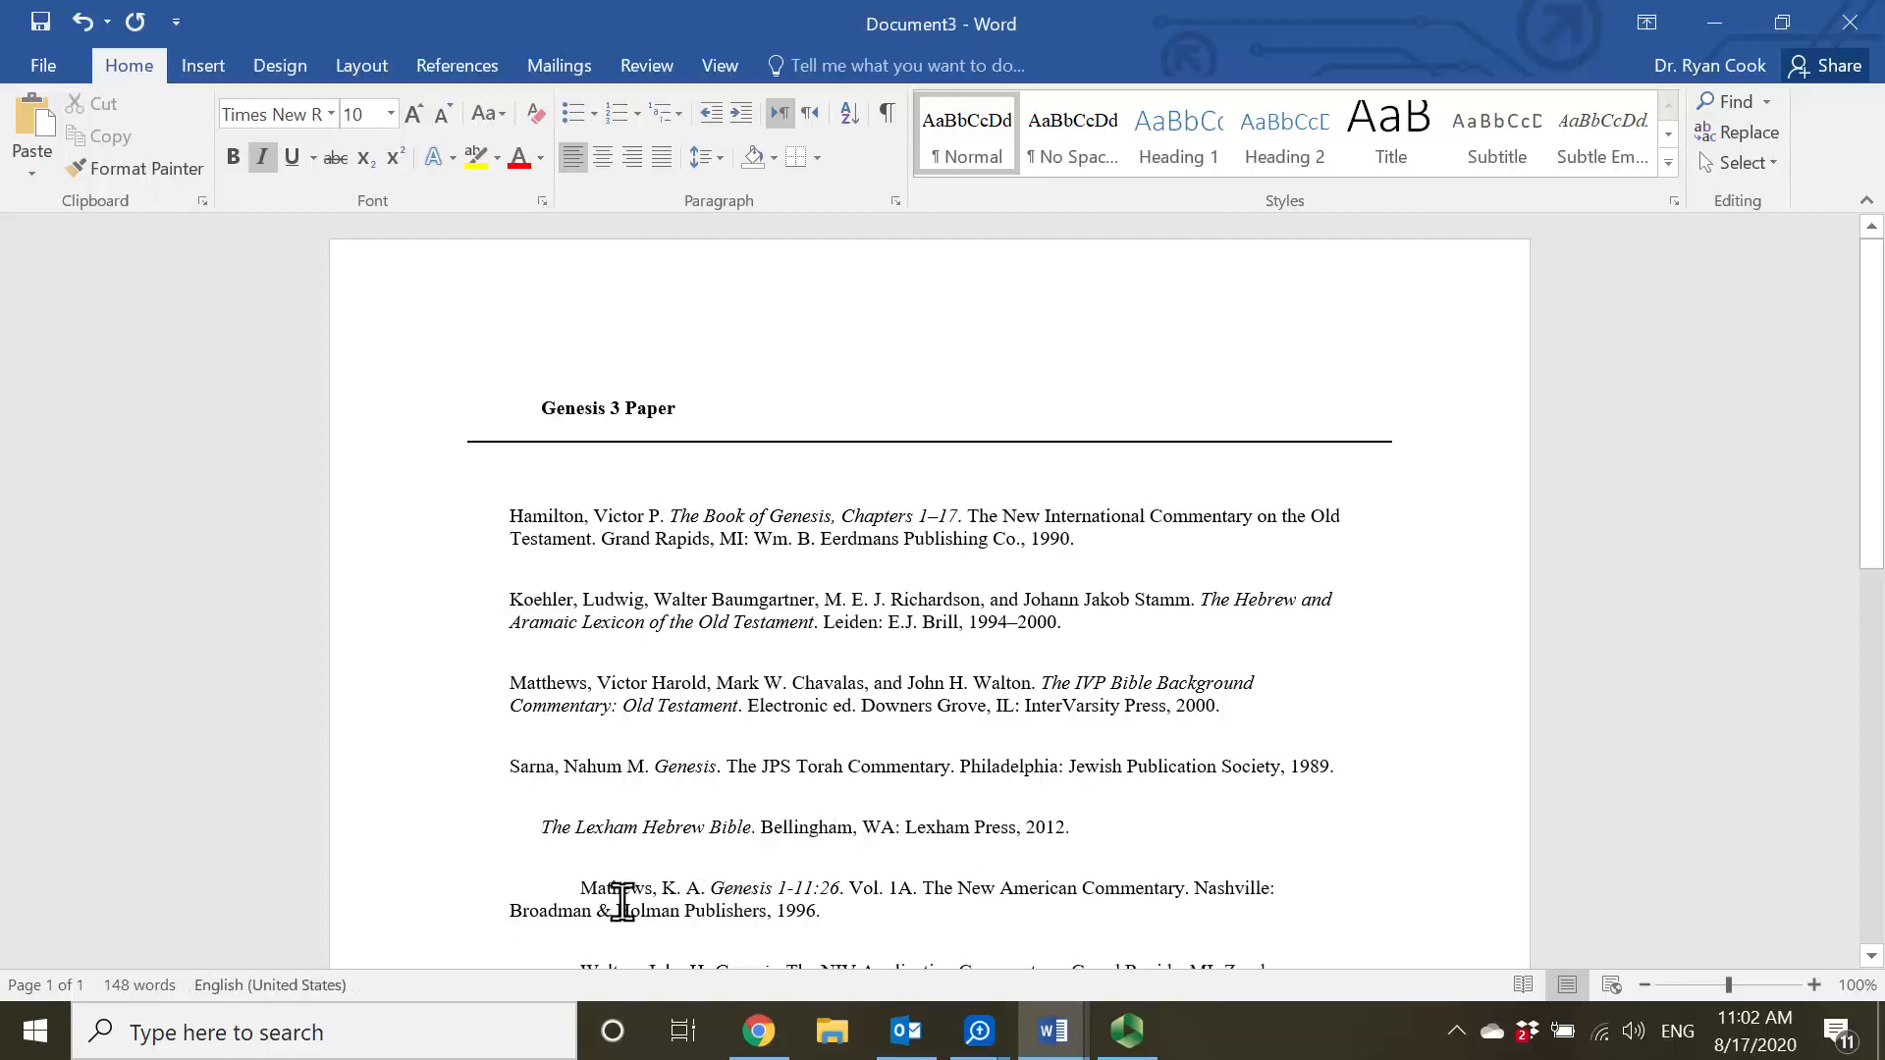
pyautogui.press('BackSpace')
pyautogui.press('Tab')
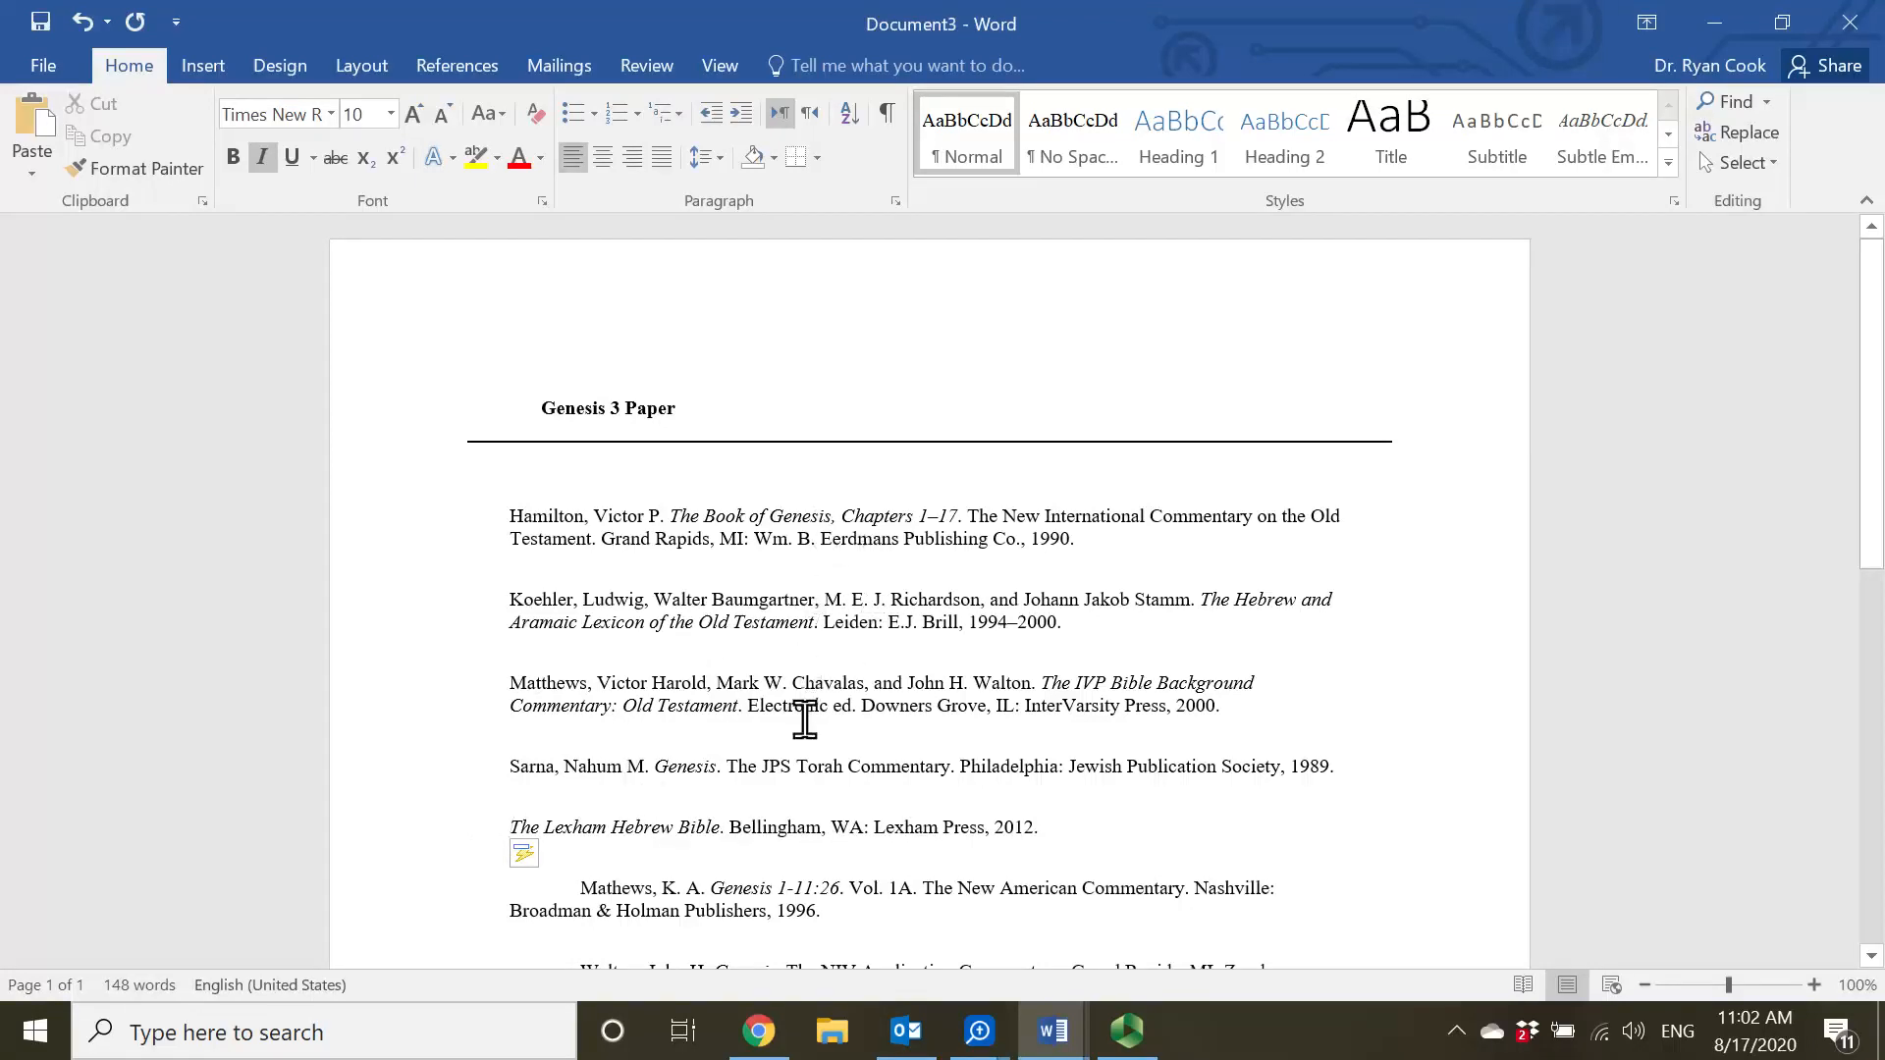
# - Remove the first-line indent from the last three entries, from Genesis 1-11:26 to Genesis 1–15
pyautogui.scroll(-3, 800, 723)
pyautogui.click(587, 676)
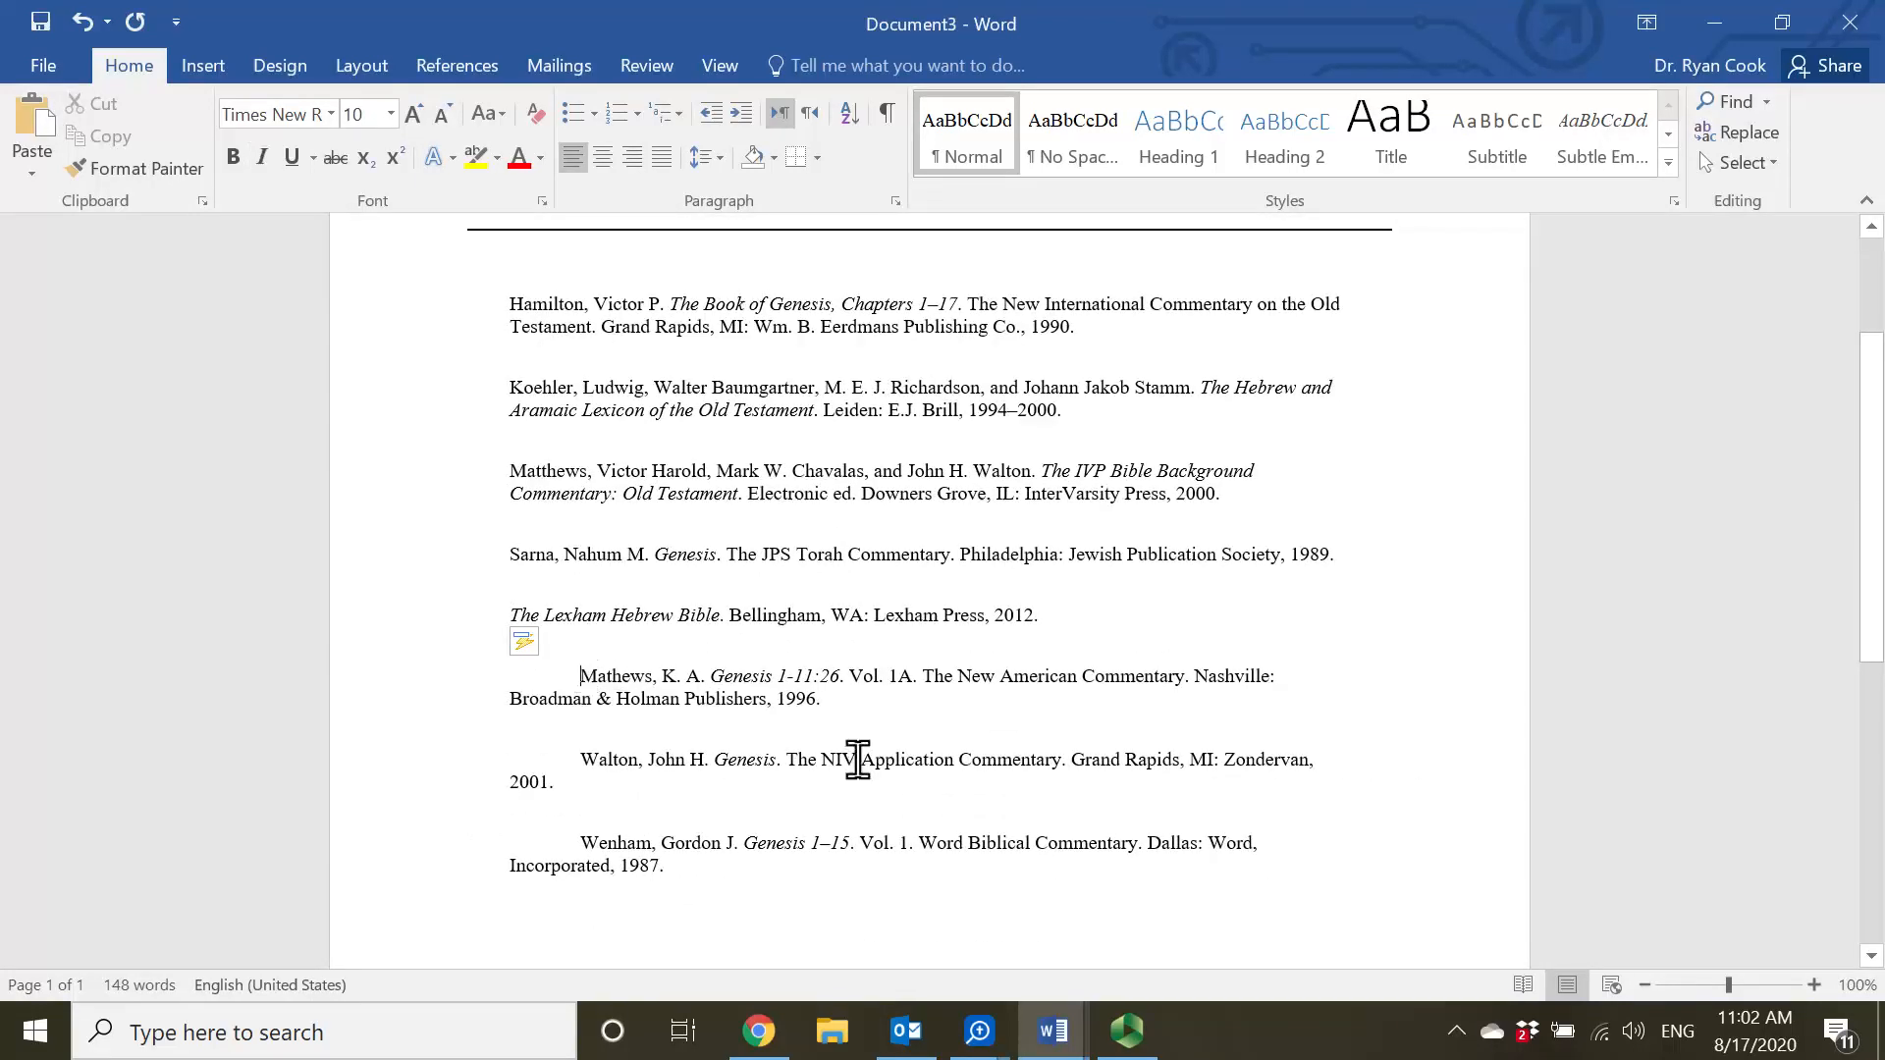
pyautogui.press('BackSpace')
pyautogui.click(586, 759)
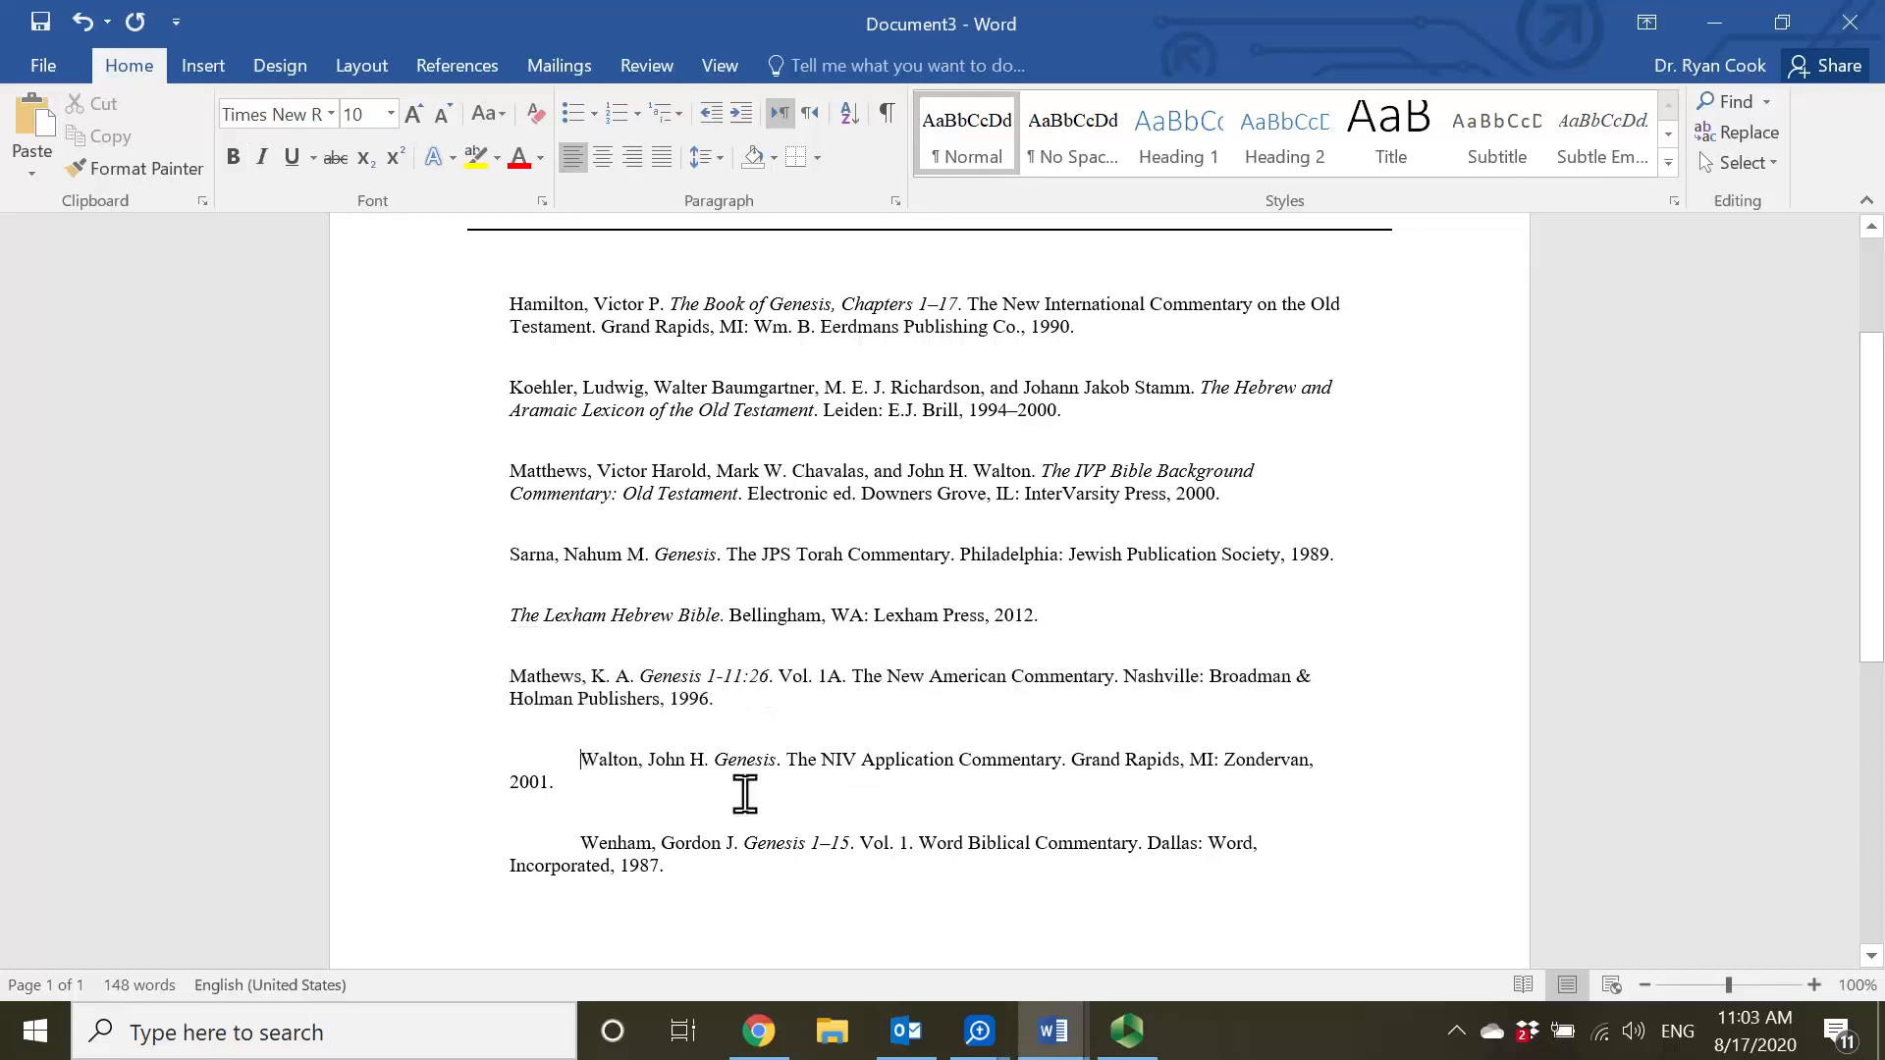
pyautogui.press('BackSpace')
pyautogui.click(571, 803)
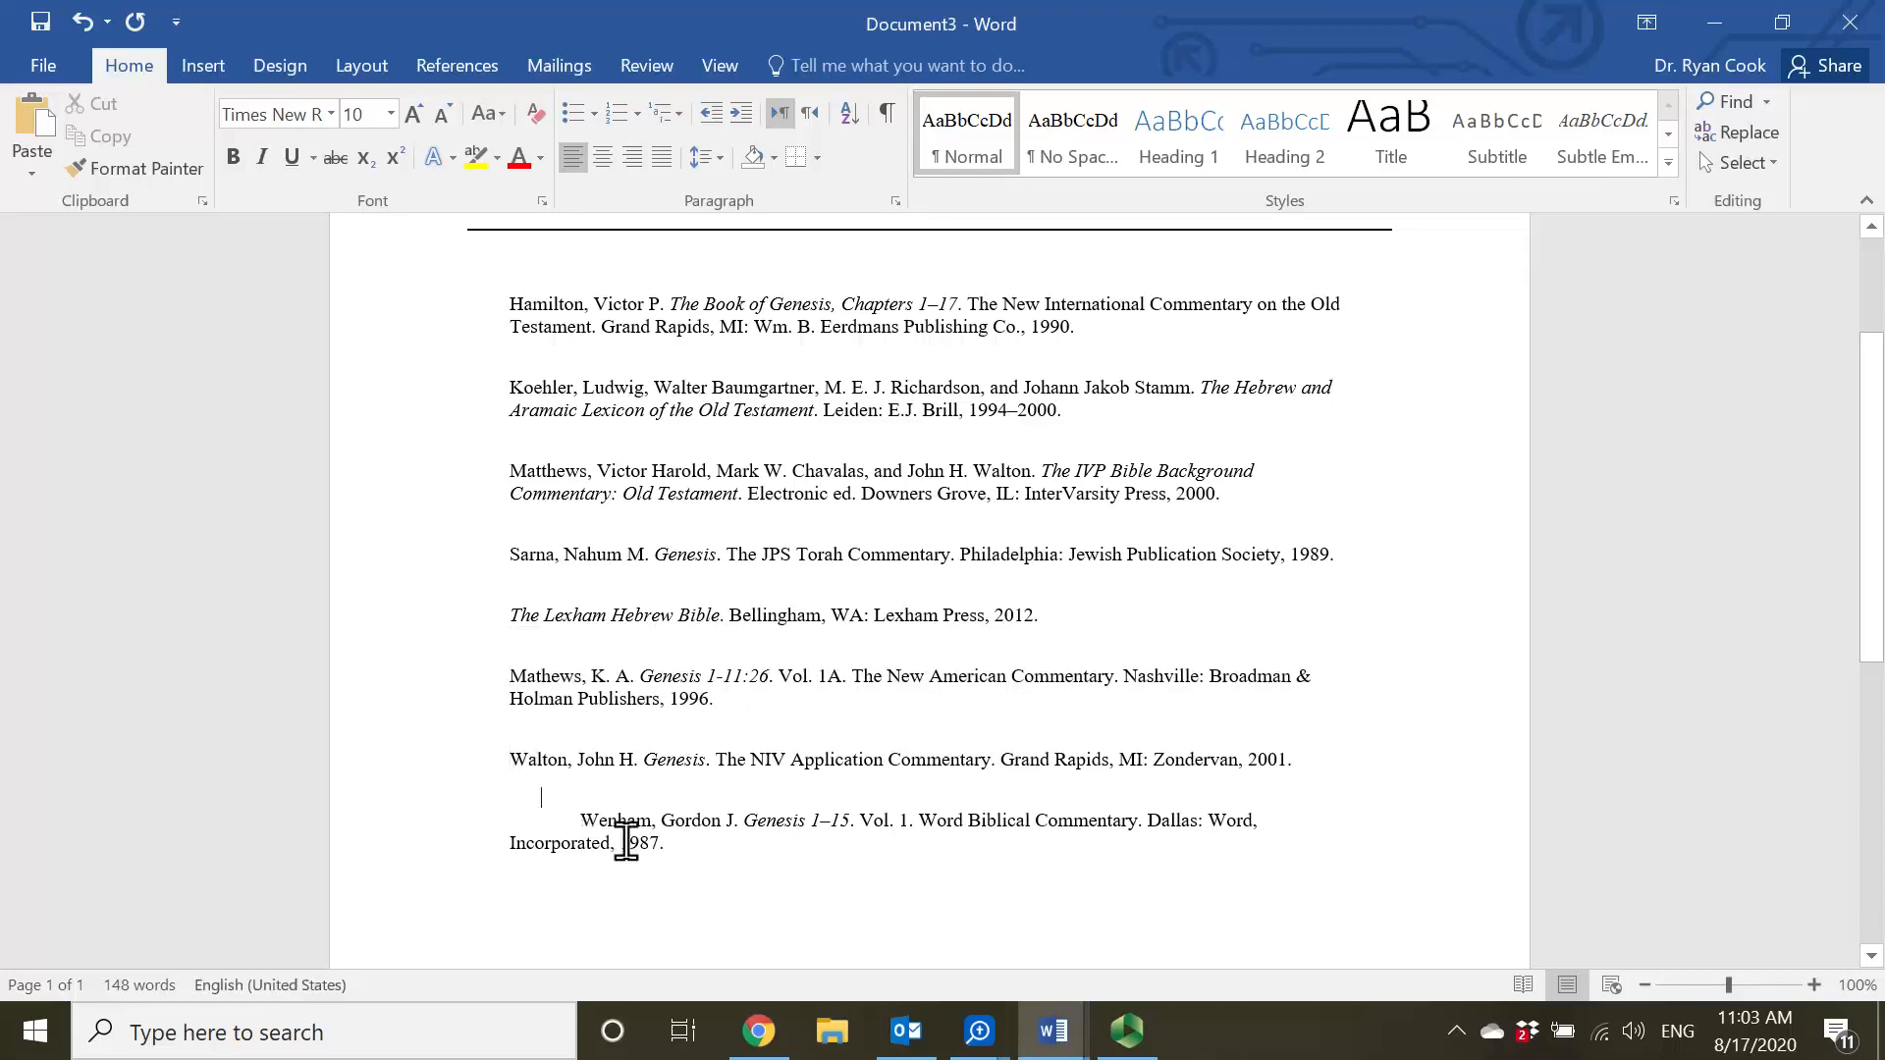
pyautogui.click(581, 821)
pyautogui.press('BackSpace')
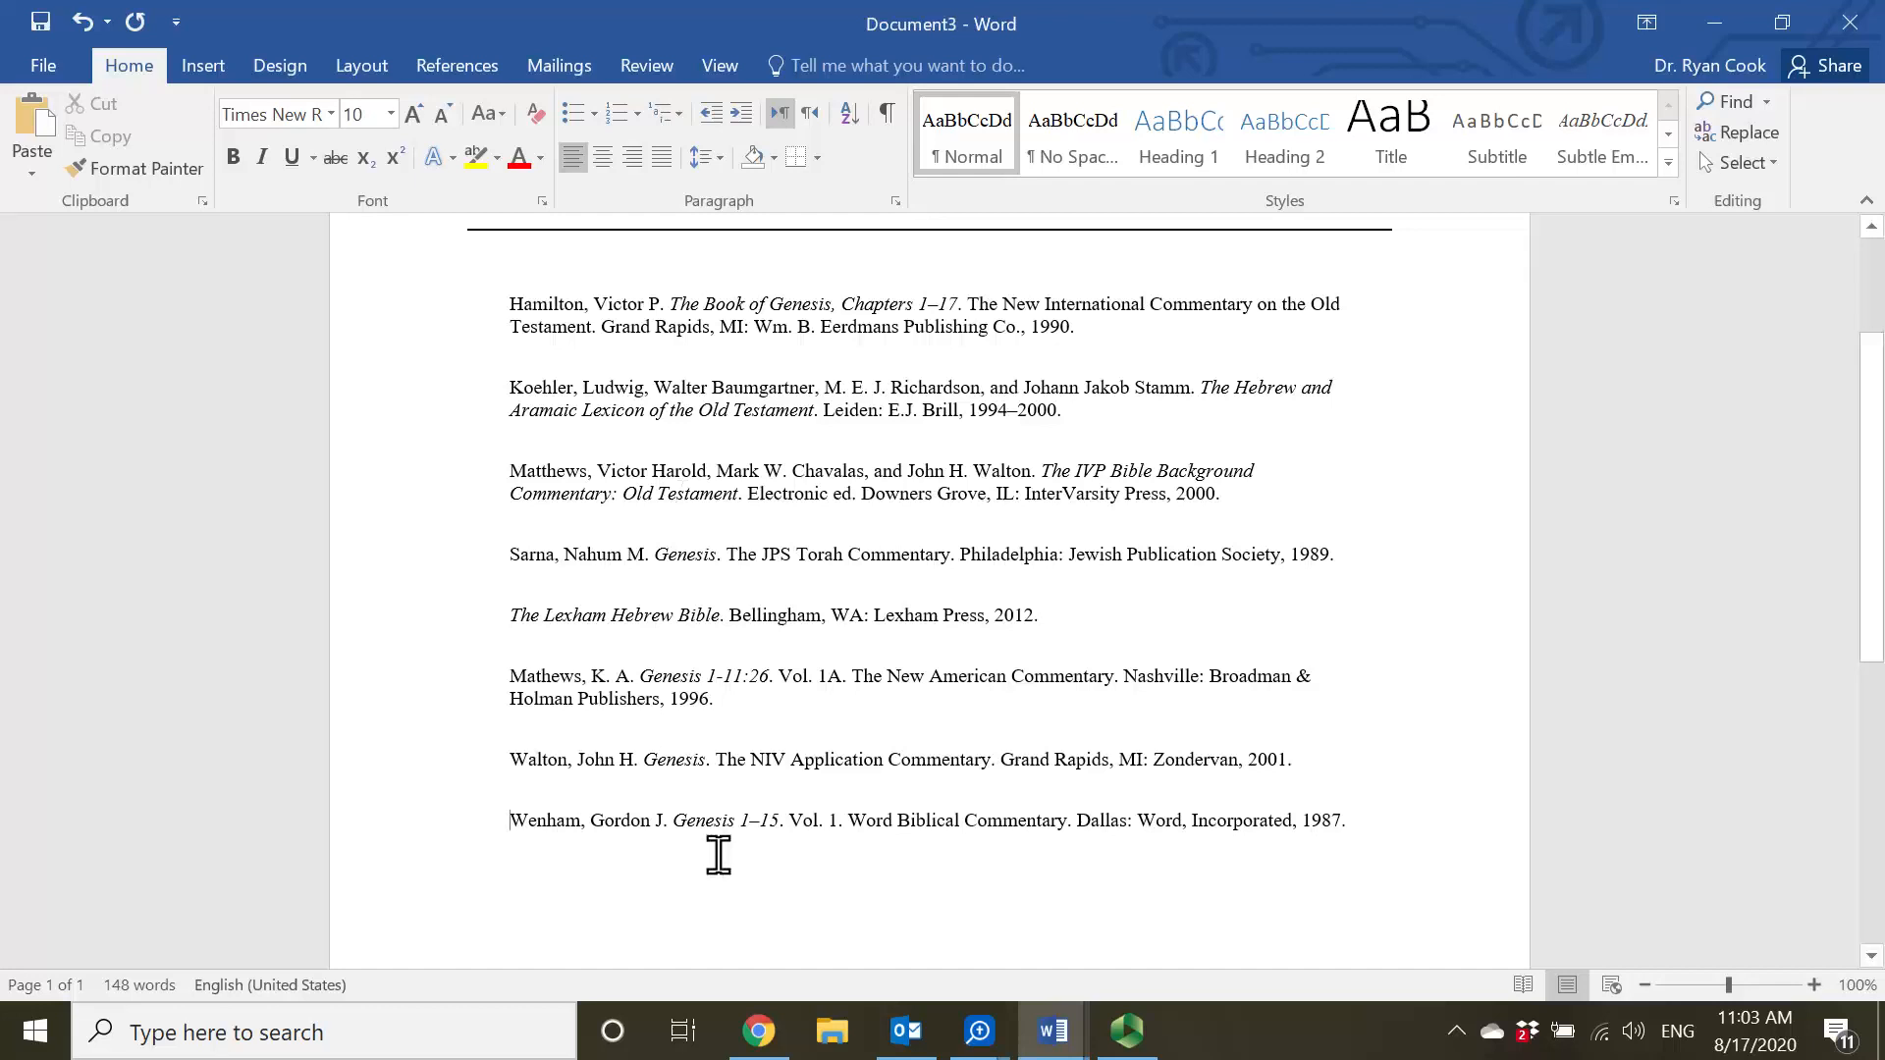
# - Review the formatted bibliography, close the Word document without saving, and close the Logos Print/Export window
pyautogui.scroll(-1, 830, 731)
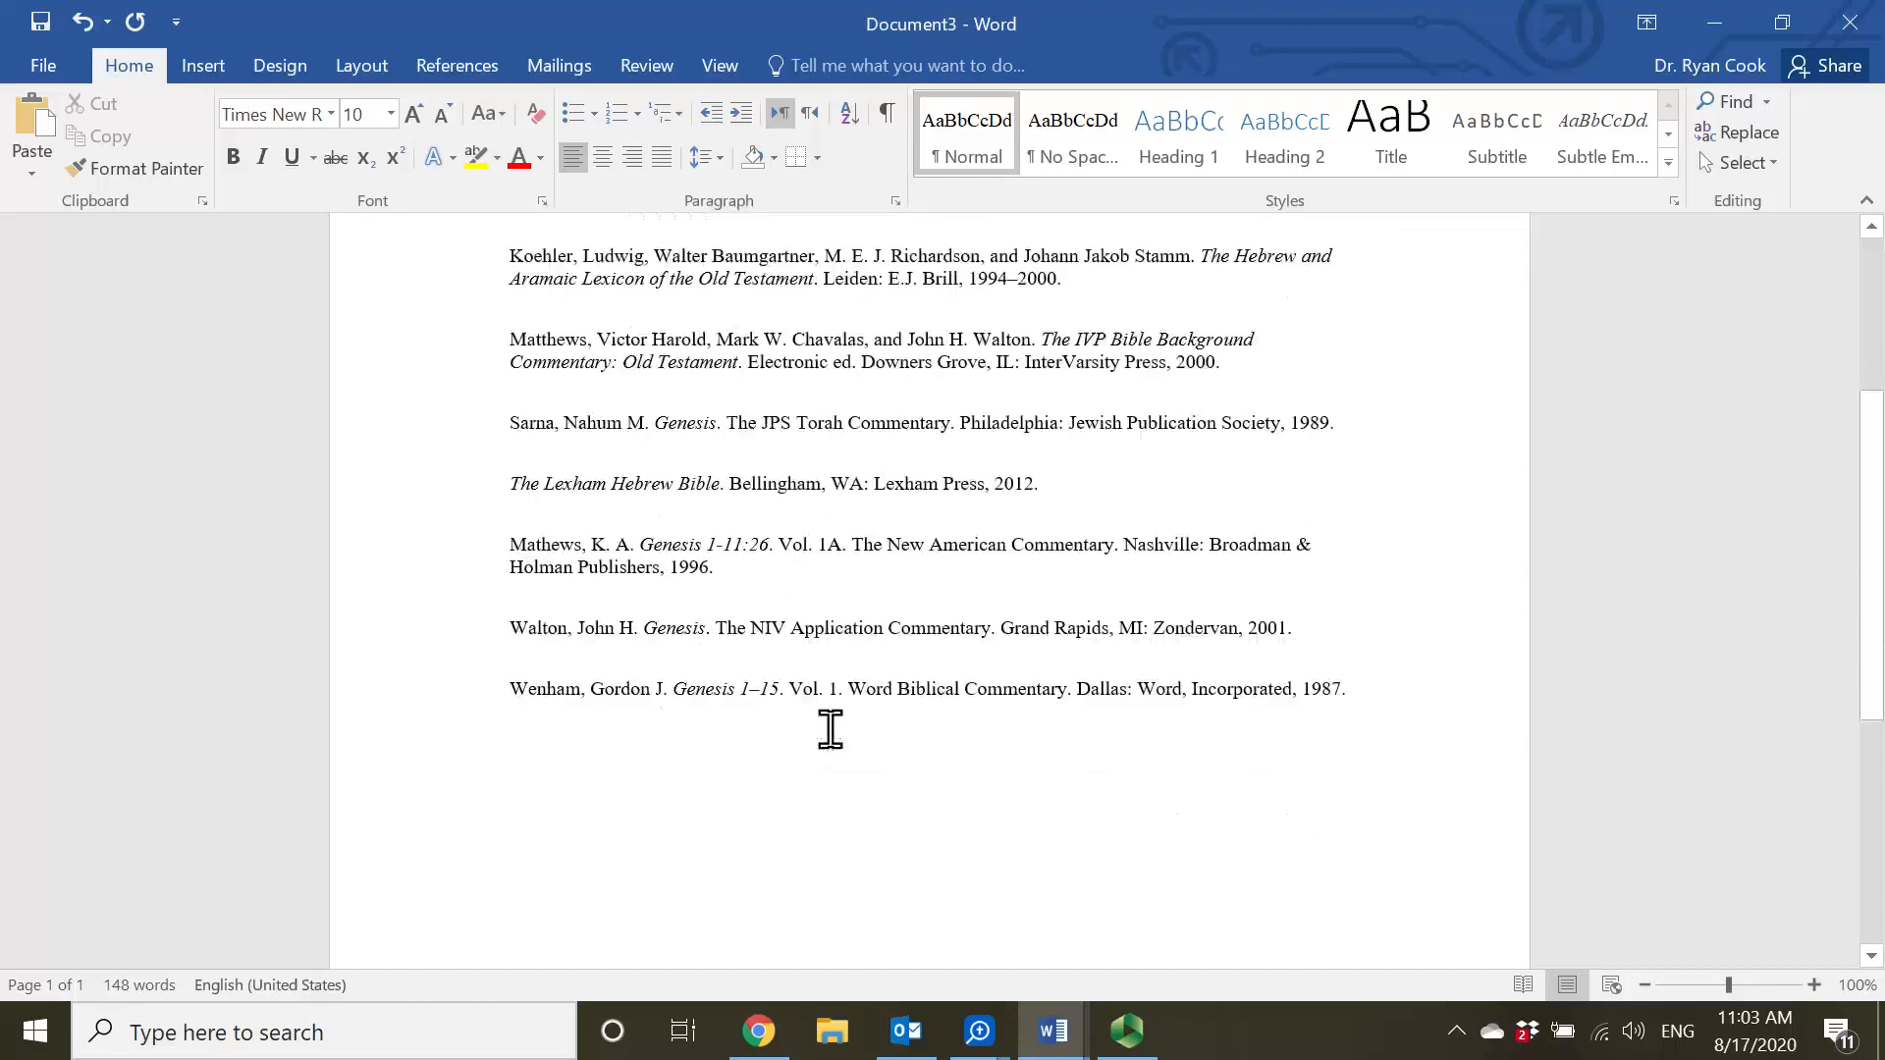
pyautogui.scroll(3, 824, 736)
pyautogui.click(1849, 22)
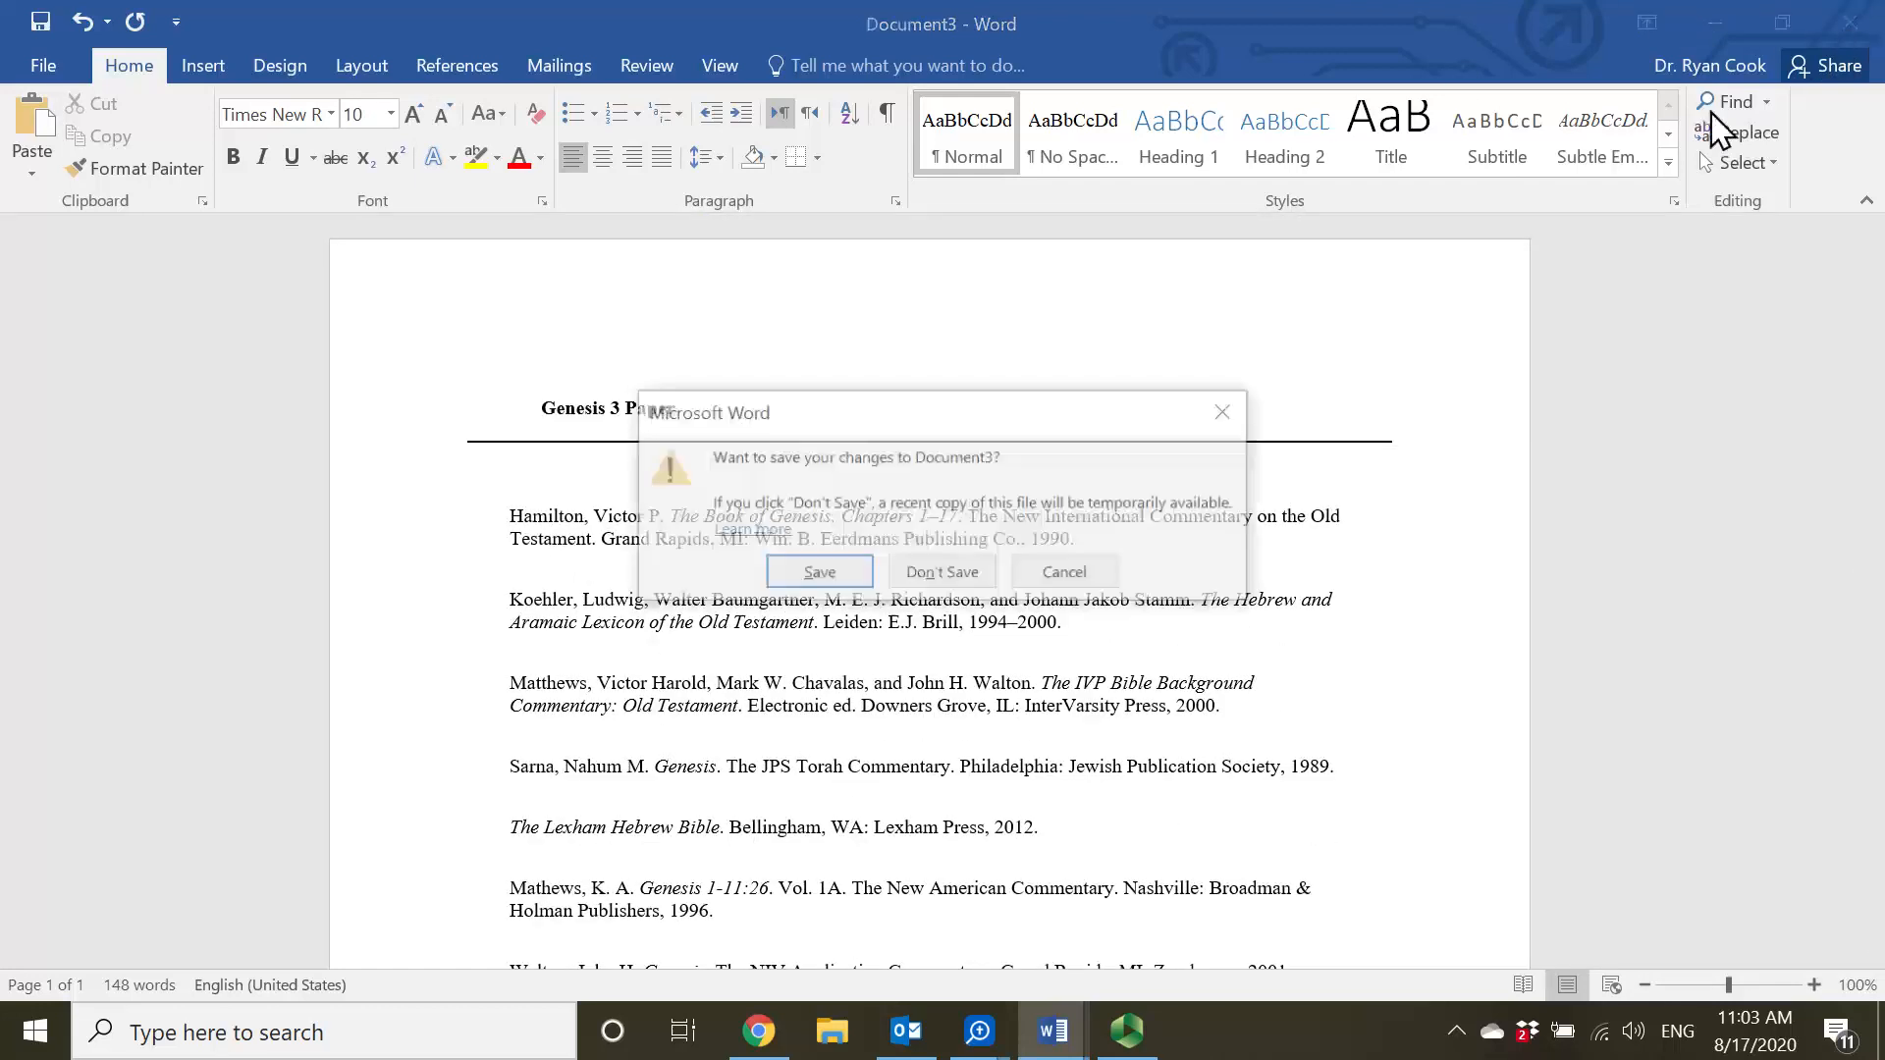
pyautogui.click(965, 579)
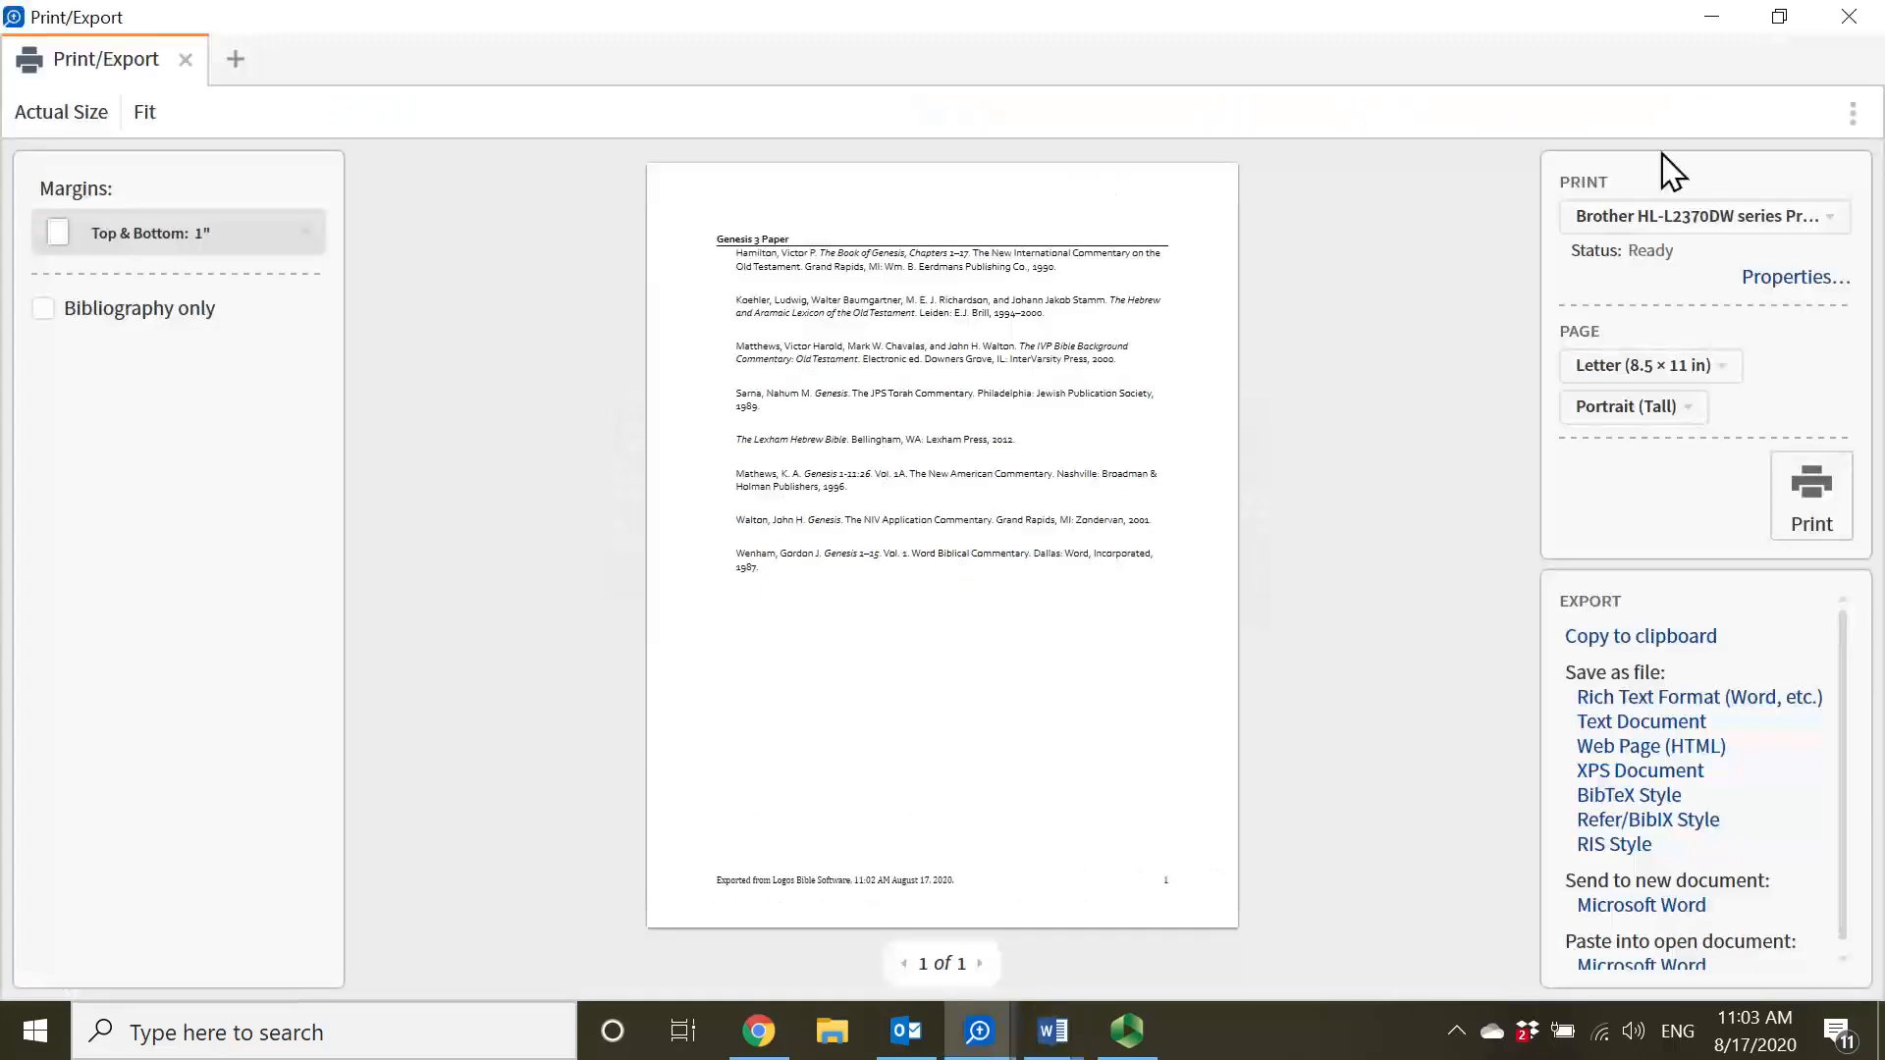
pyautogui.click(1852, 18)
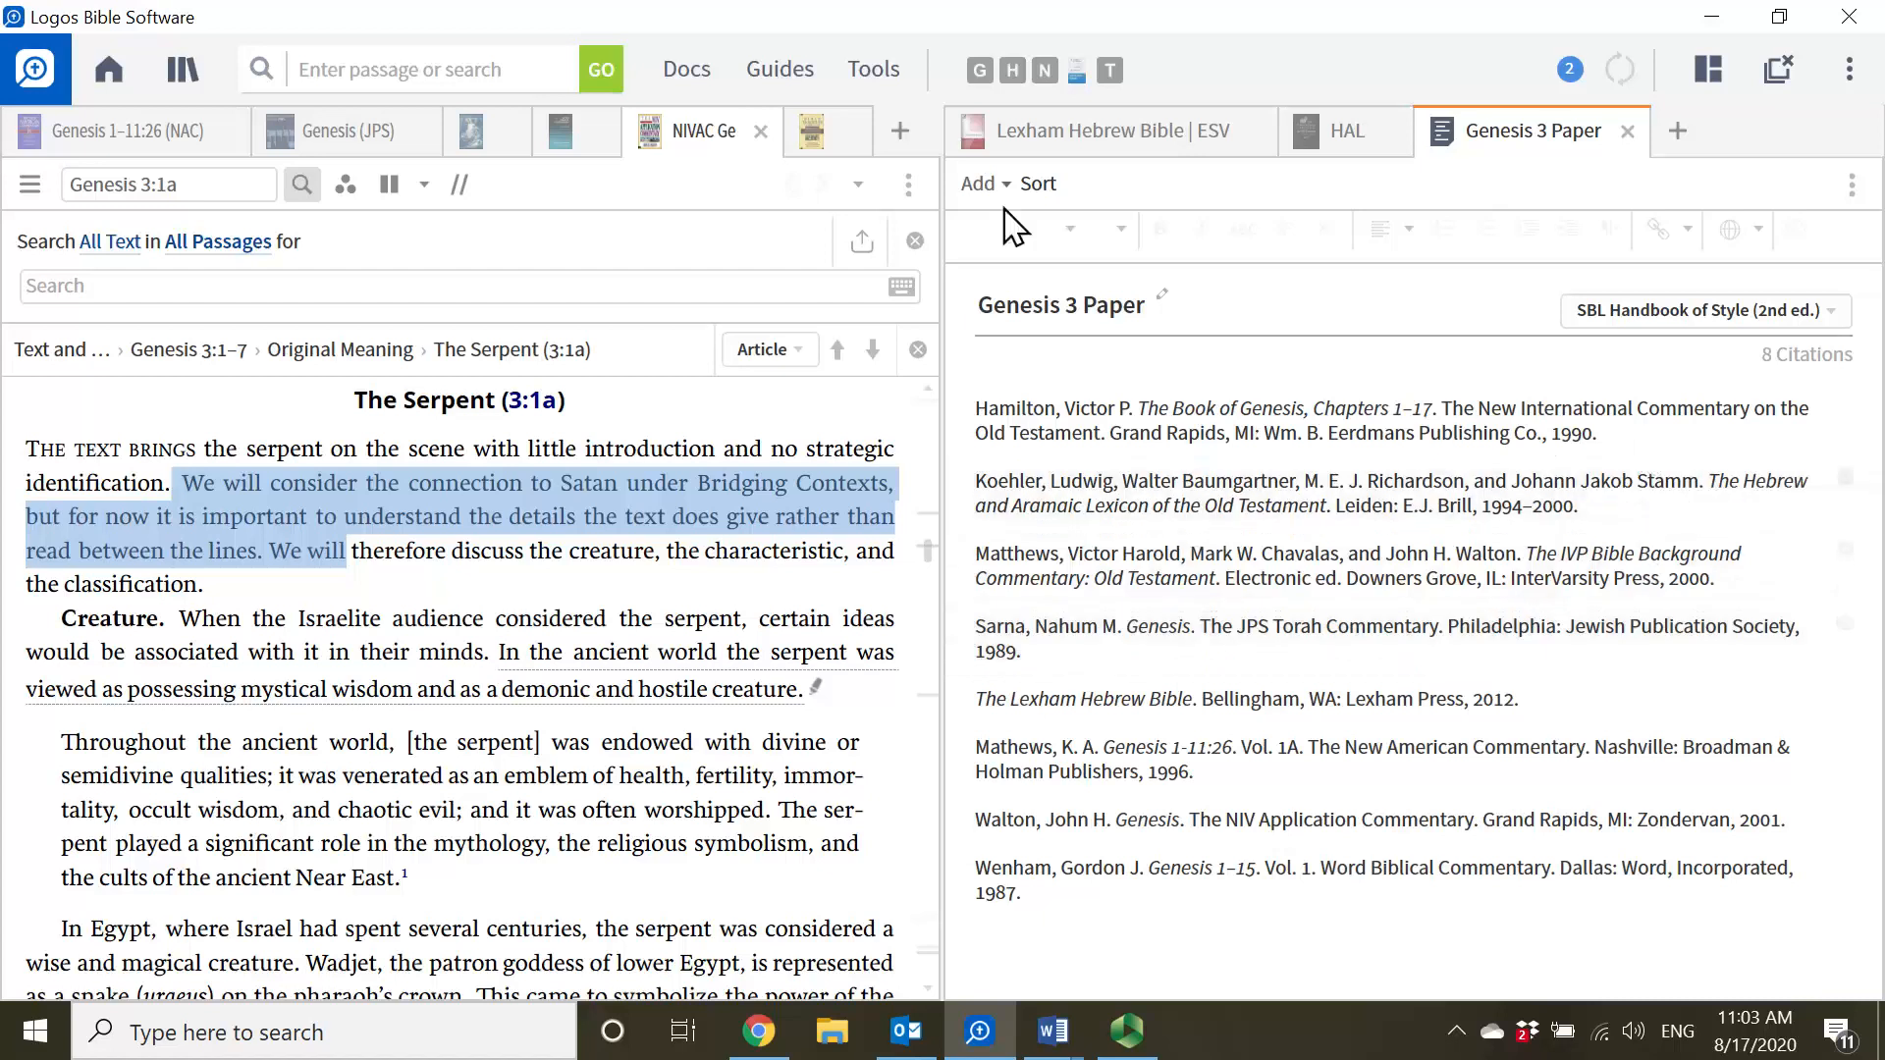
# - Return to the parallel Lexham Hebrew Bible and ESV and view the selection options for אַף in Genesis 3:1
pyautogui.click(1001, 135)
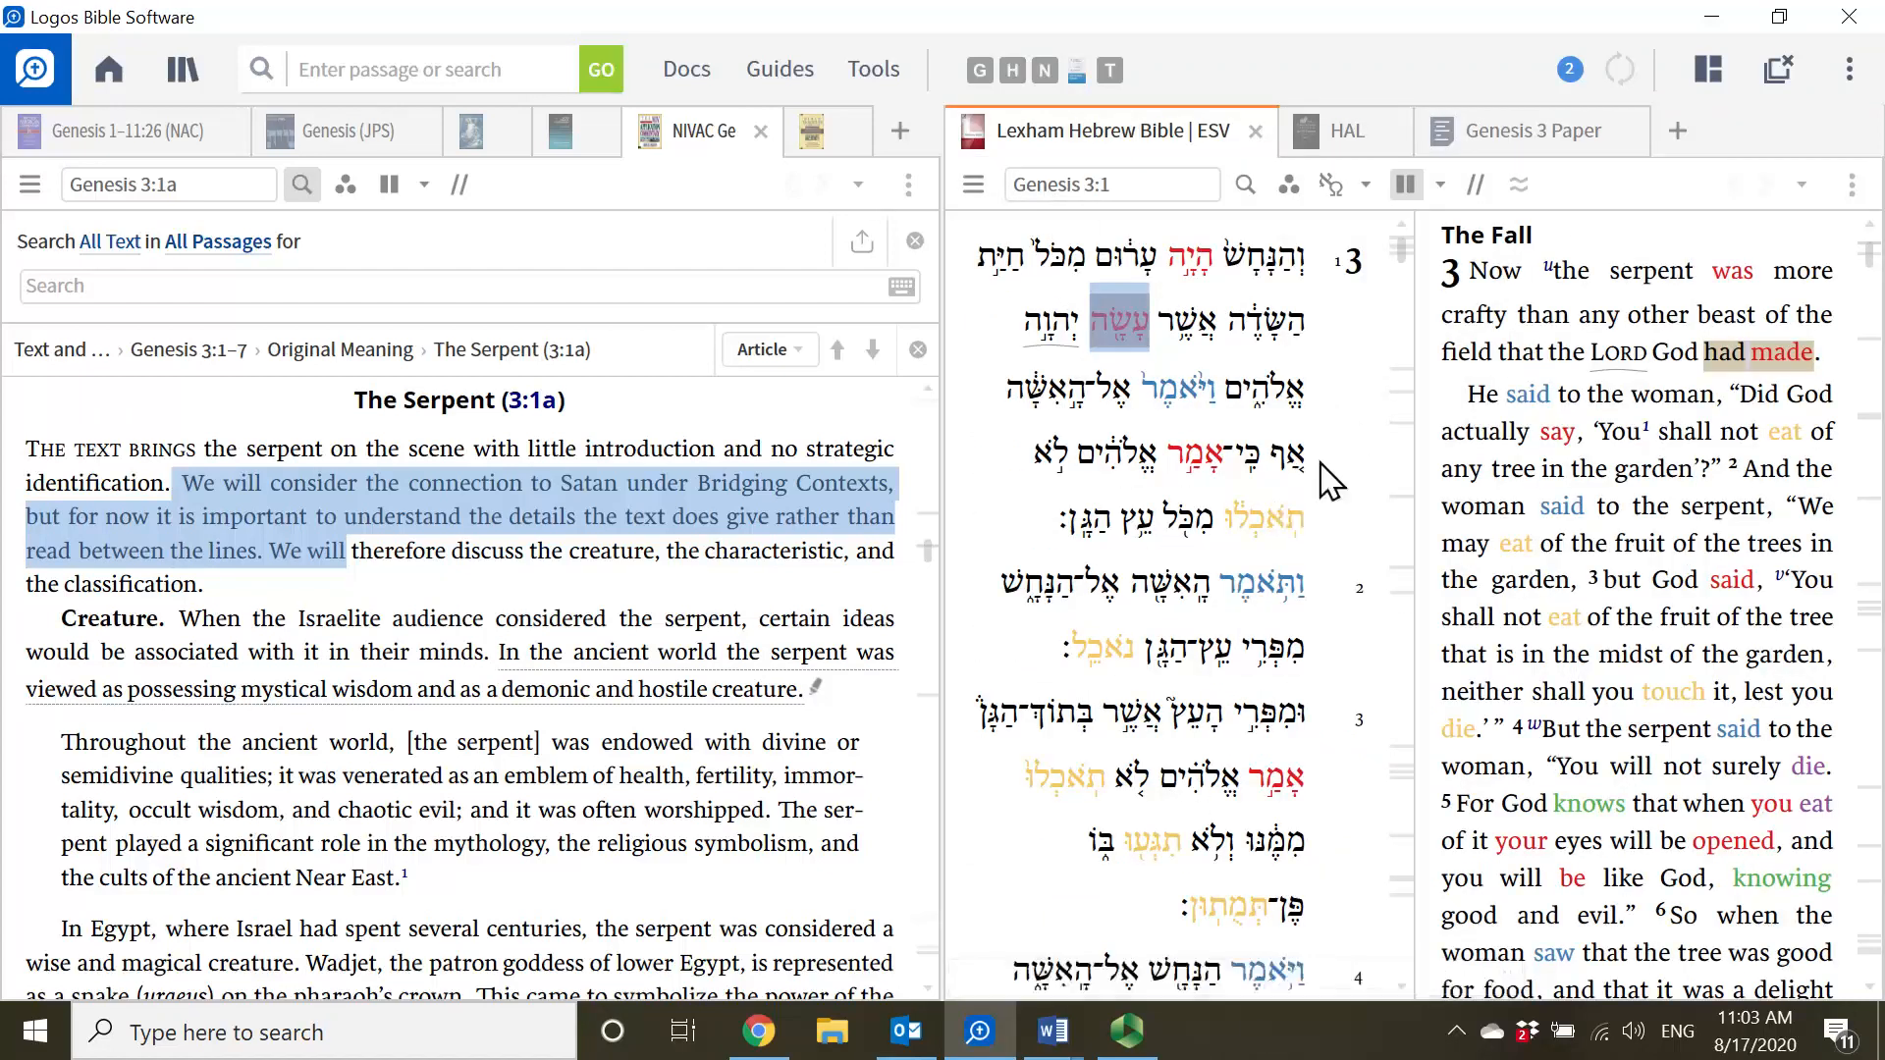
pyautogui.doubleClick(1278, 466)
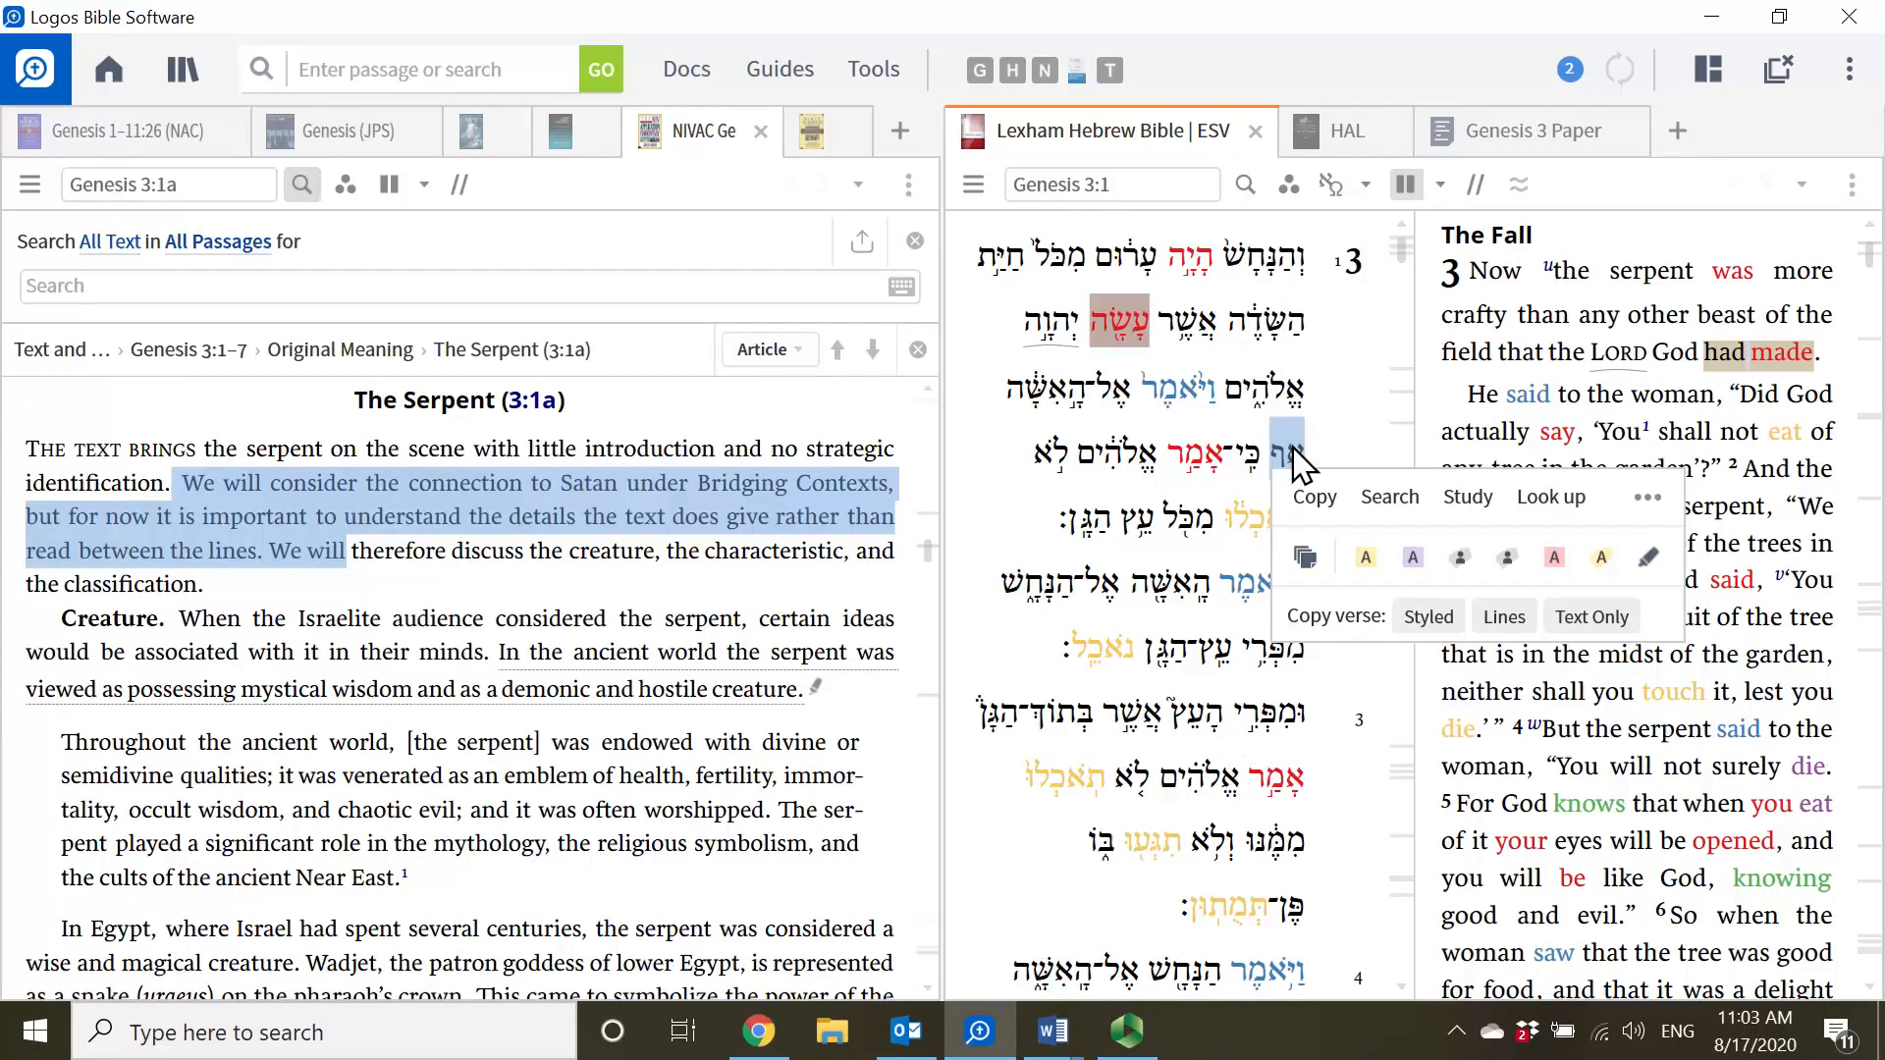
pyautogui.click(1314, 432)
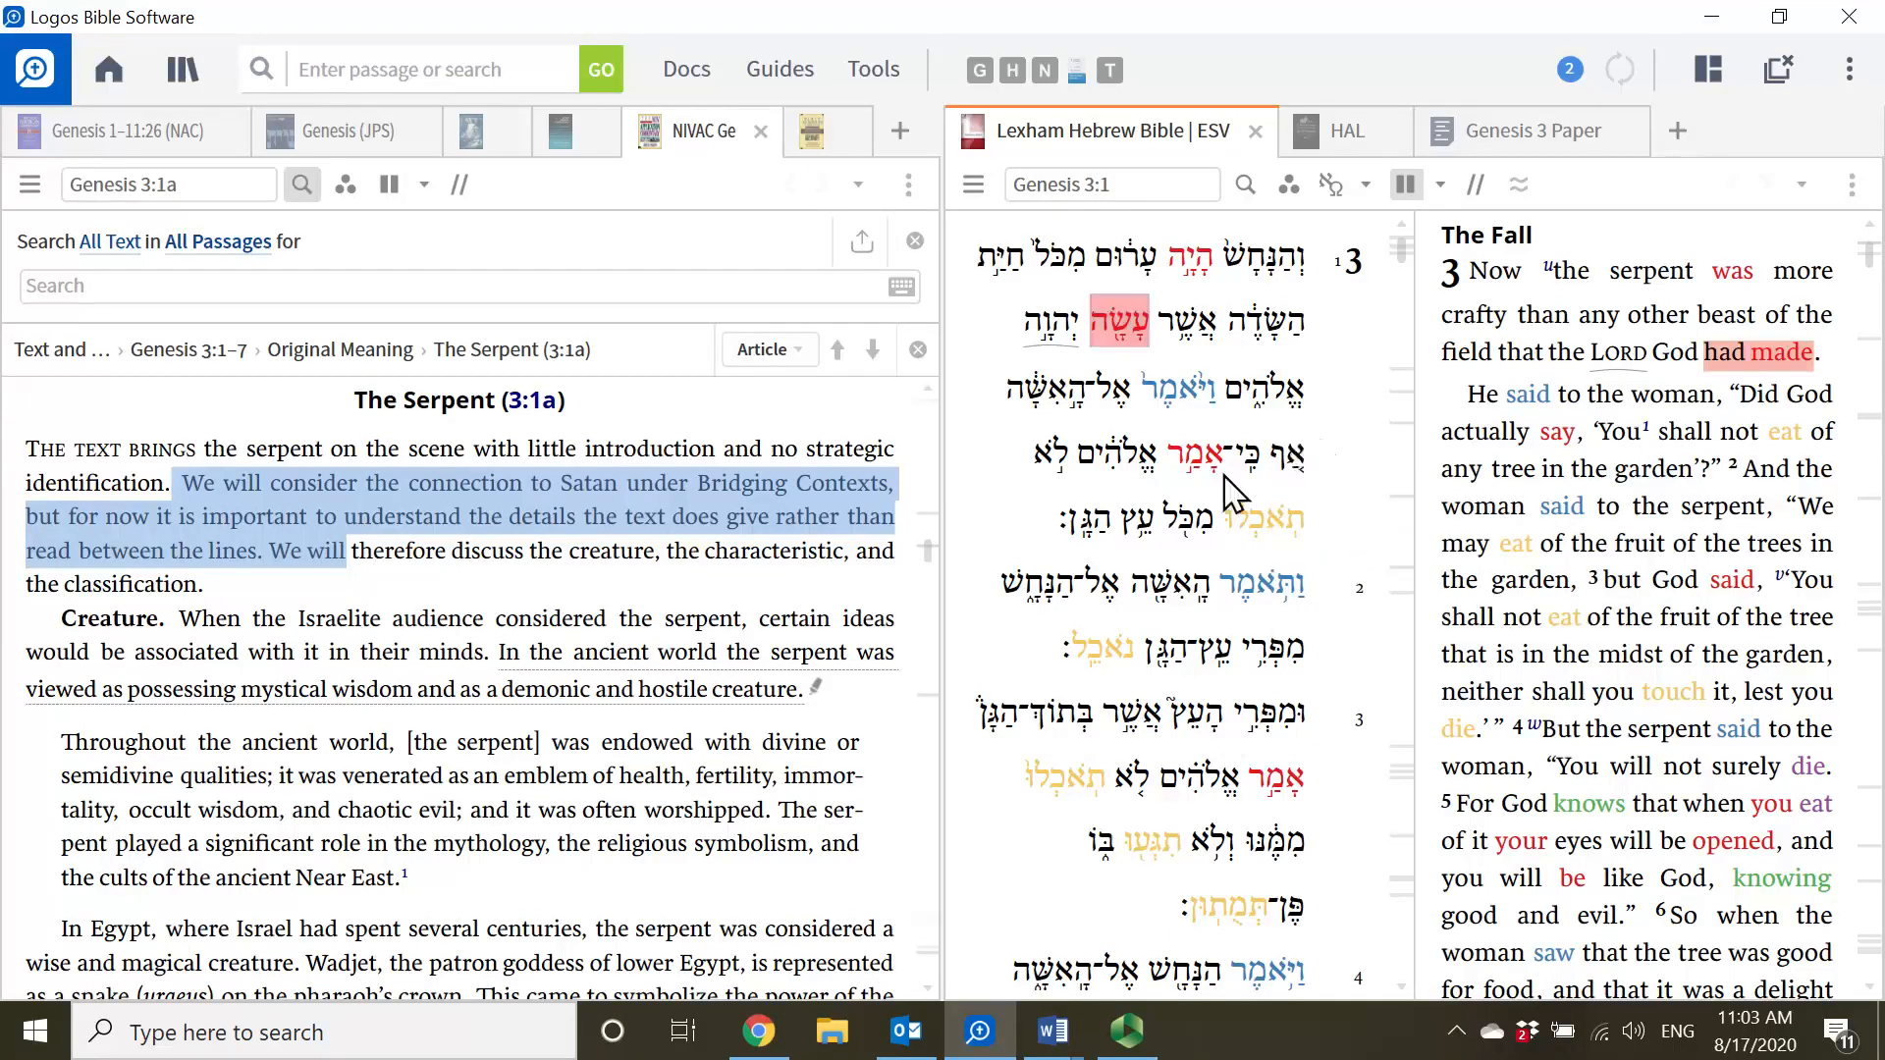
# - Open Notes, list the notebooks and open the Genesis 3 Paper notebook, checking its management options
pyautogui.click(872, 79)
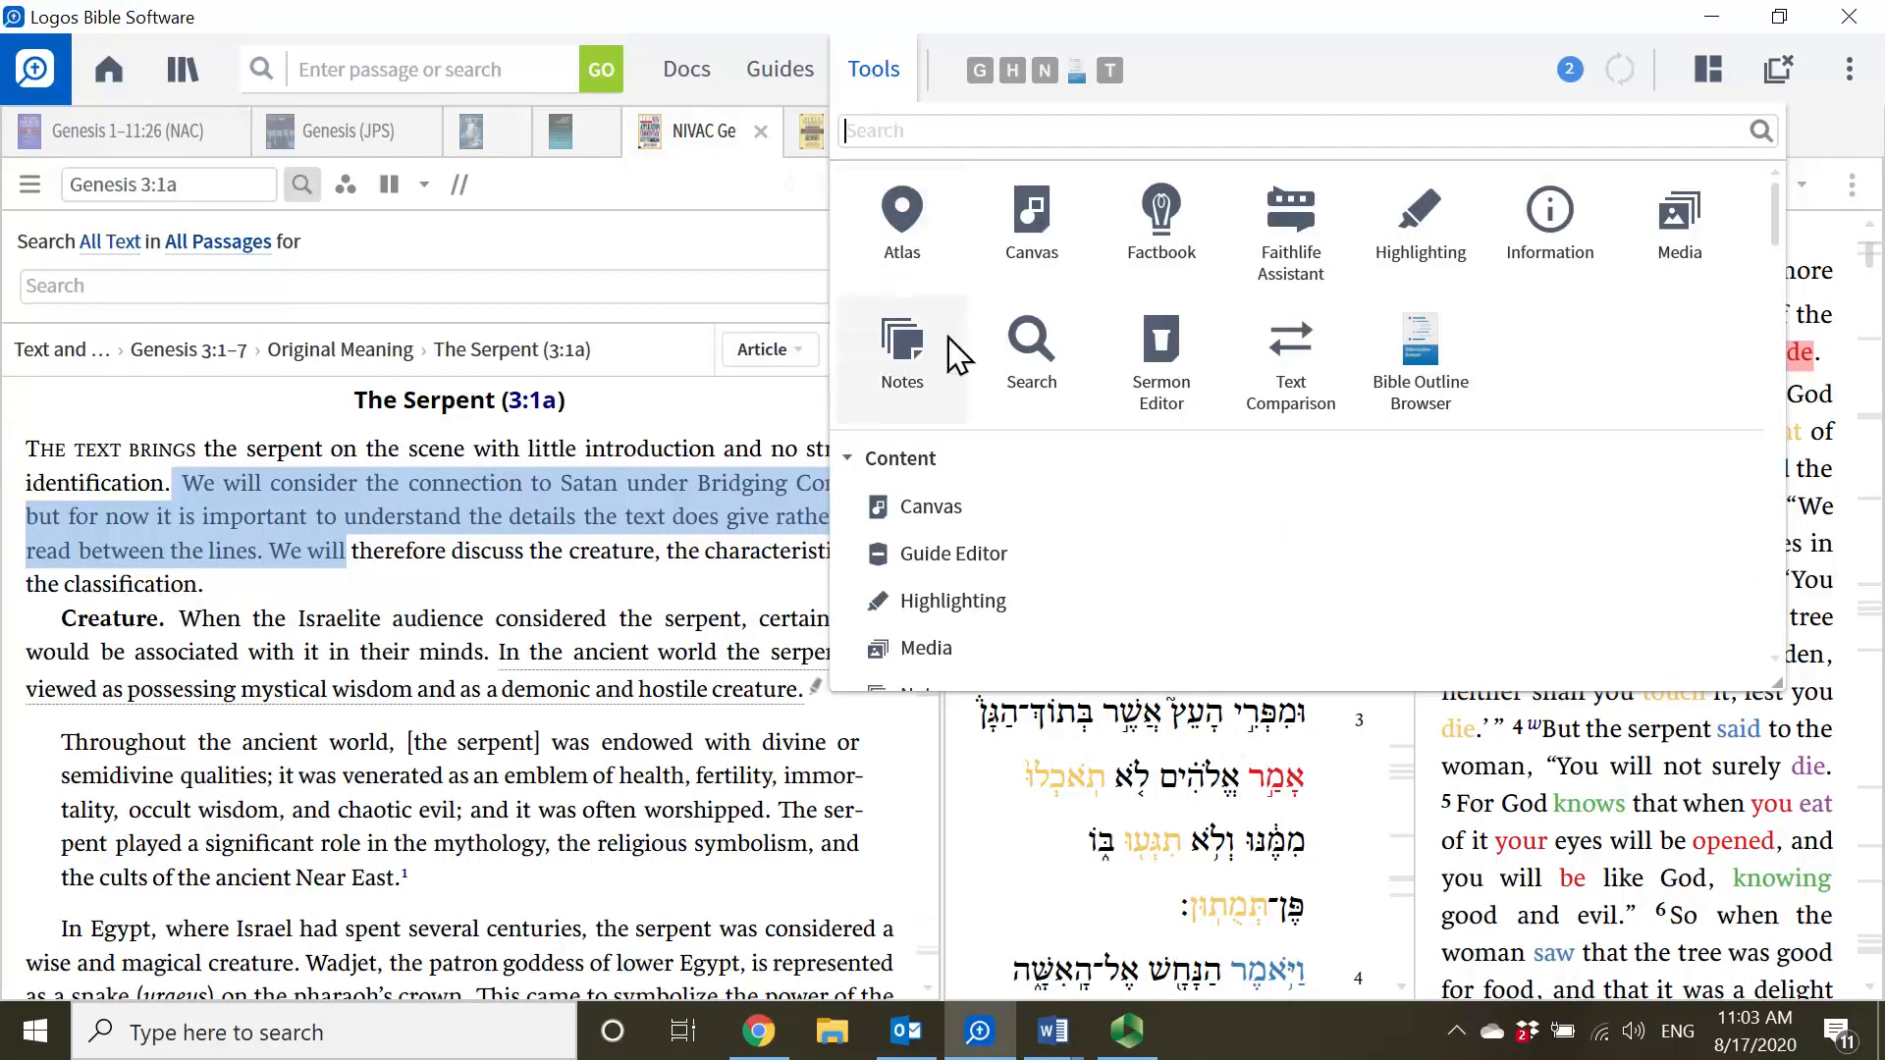
pyautogui.click(901, 349)
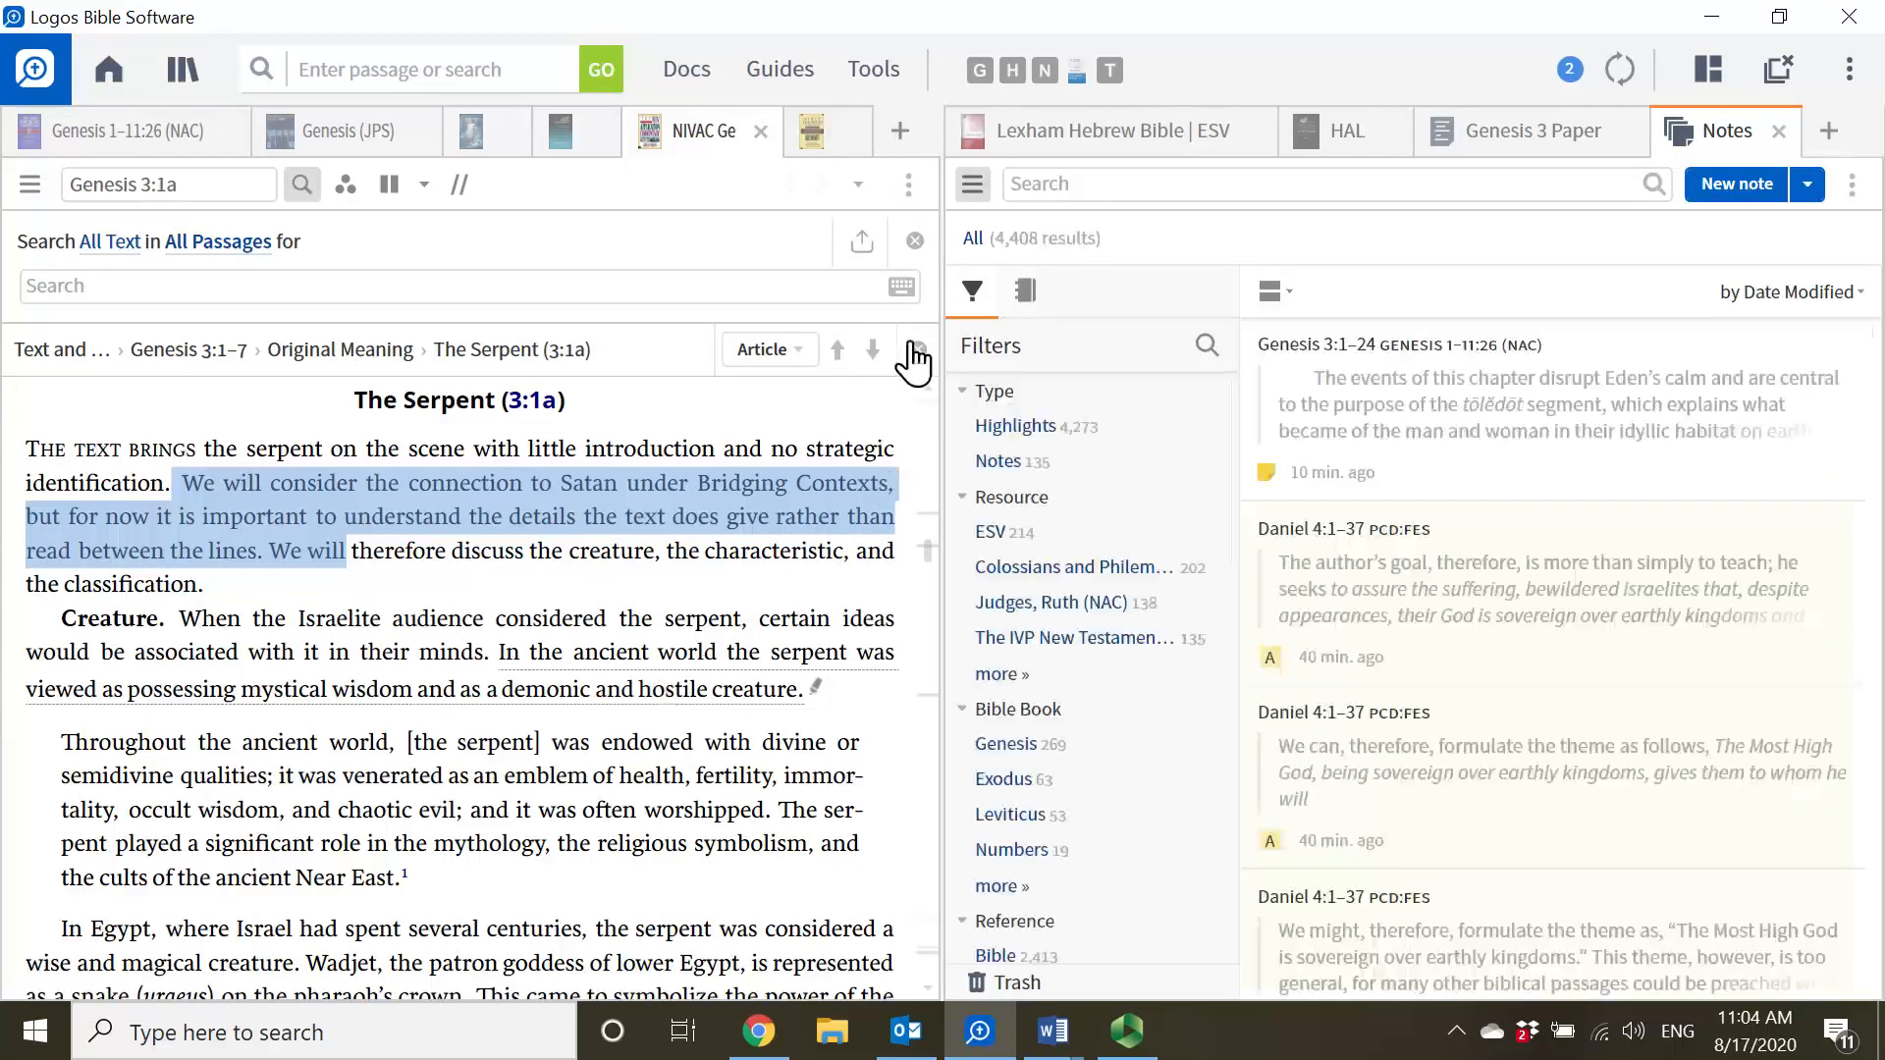
pyautogui.click(1026, 299)
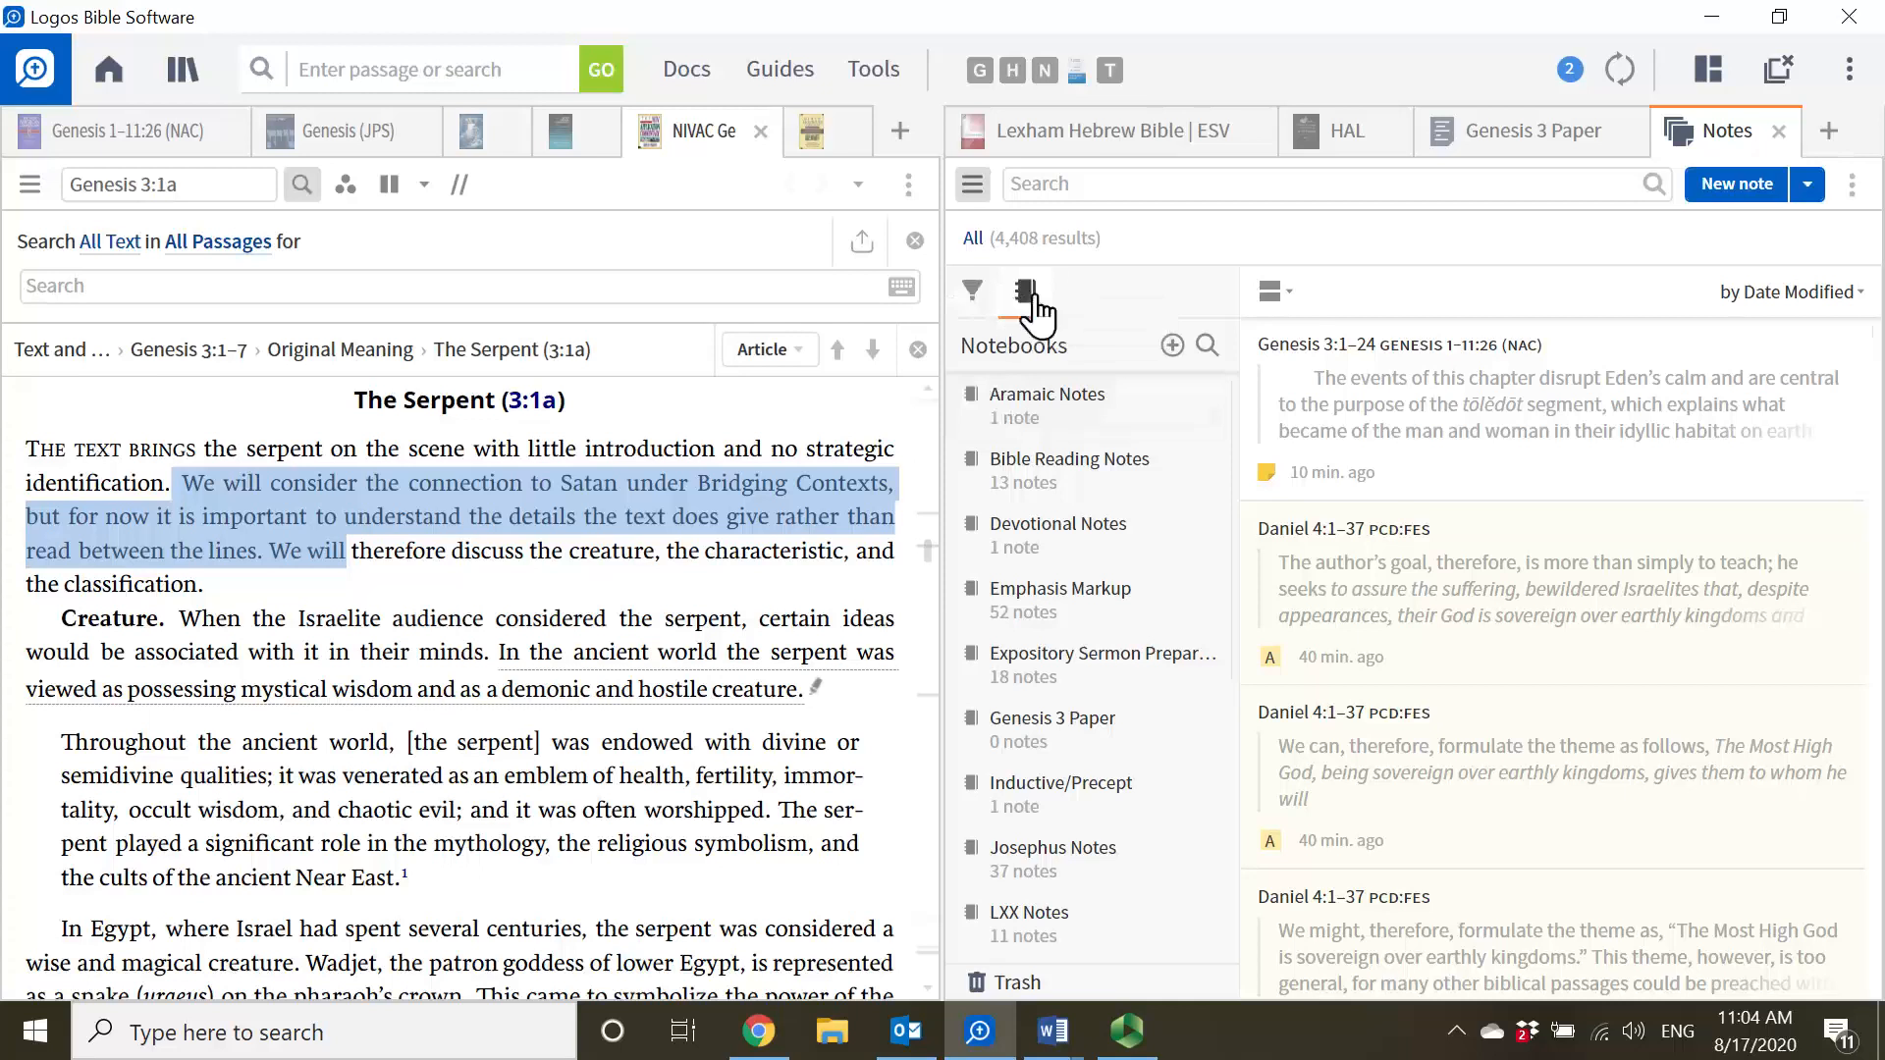
pyautogui.click(1172, 345)
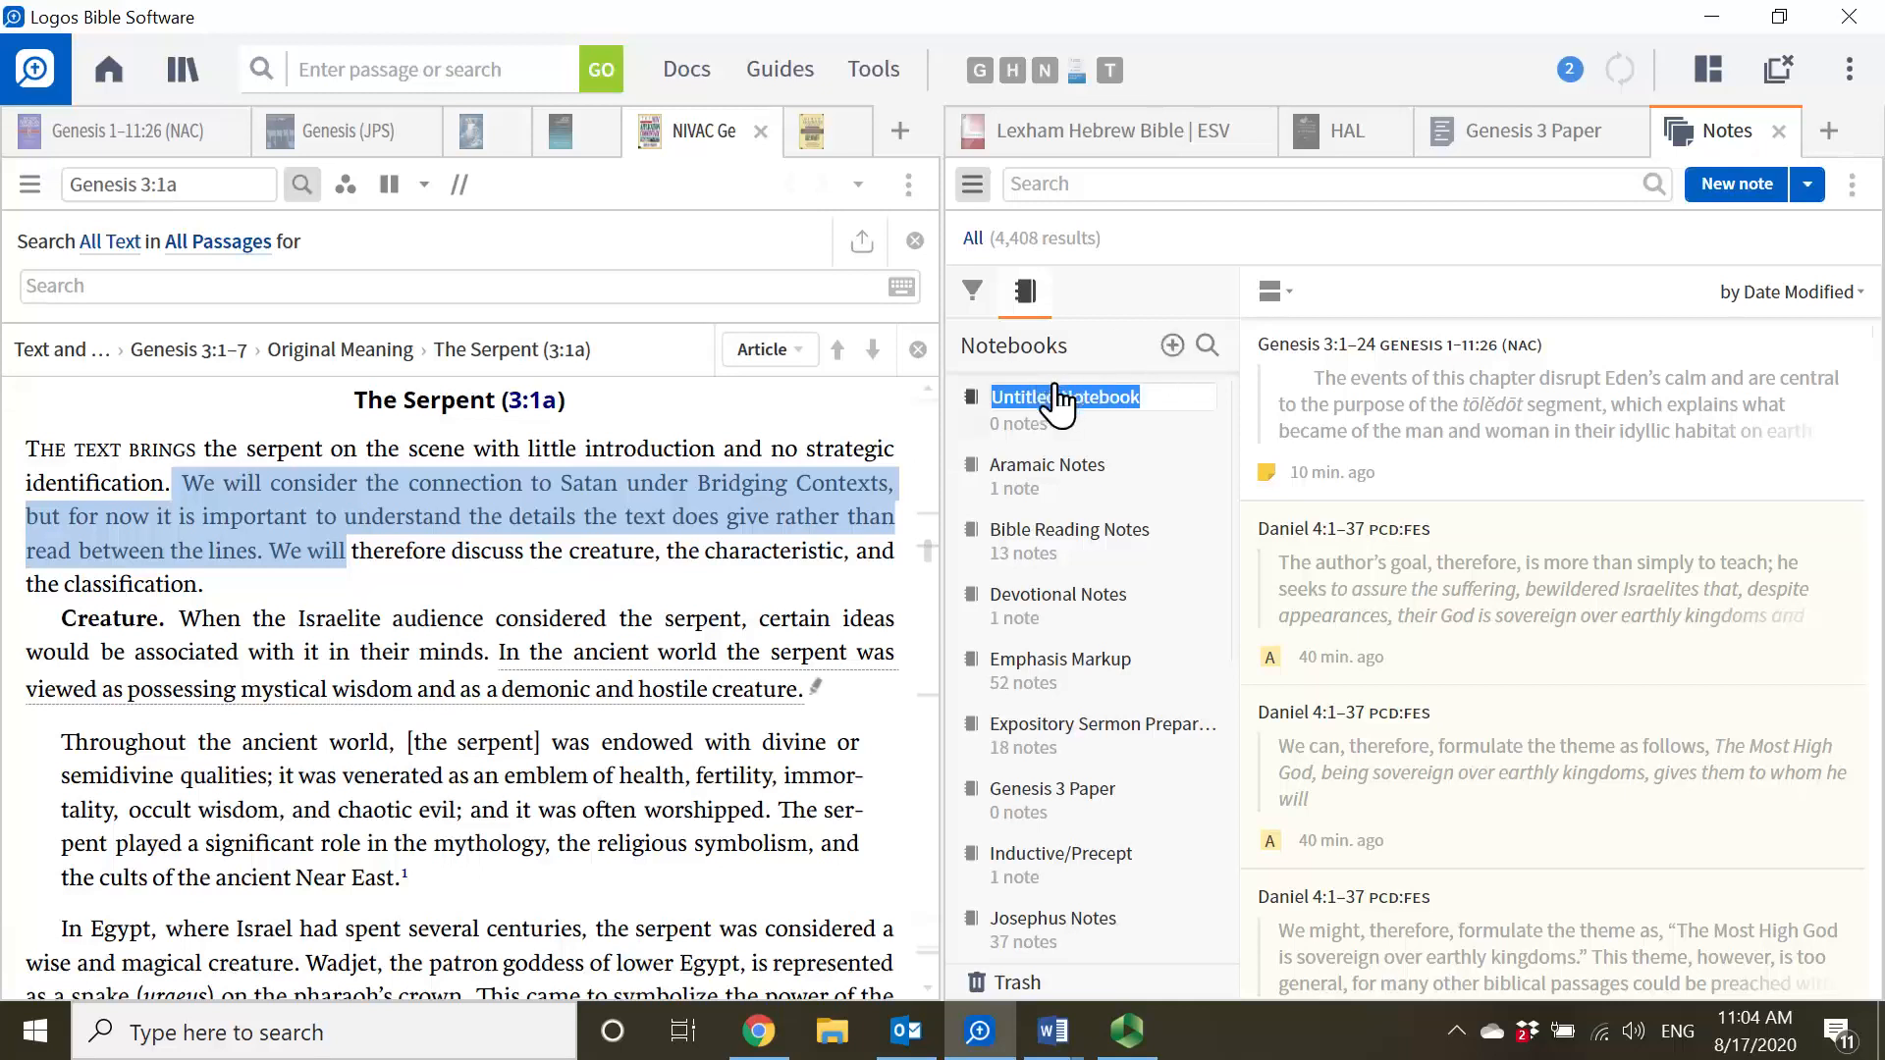
pyautogui.scroll(-2, 1038, 530)
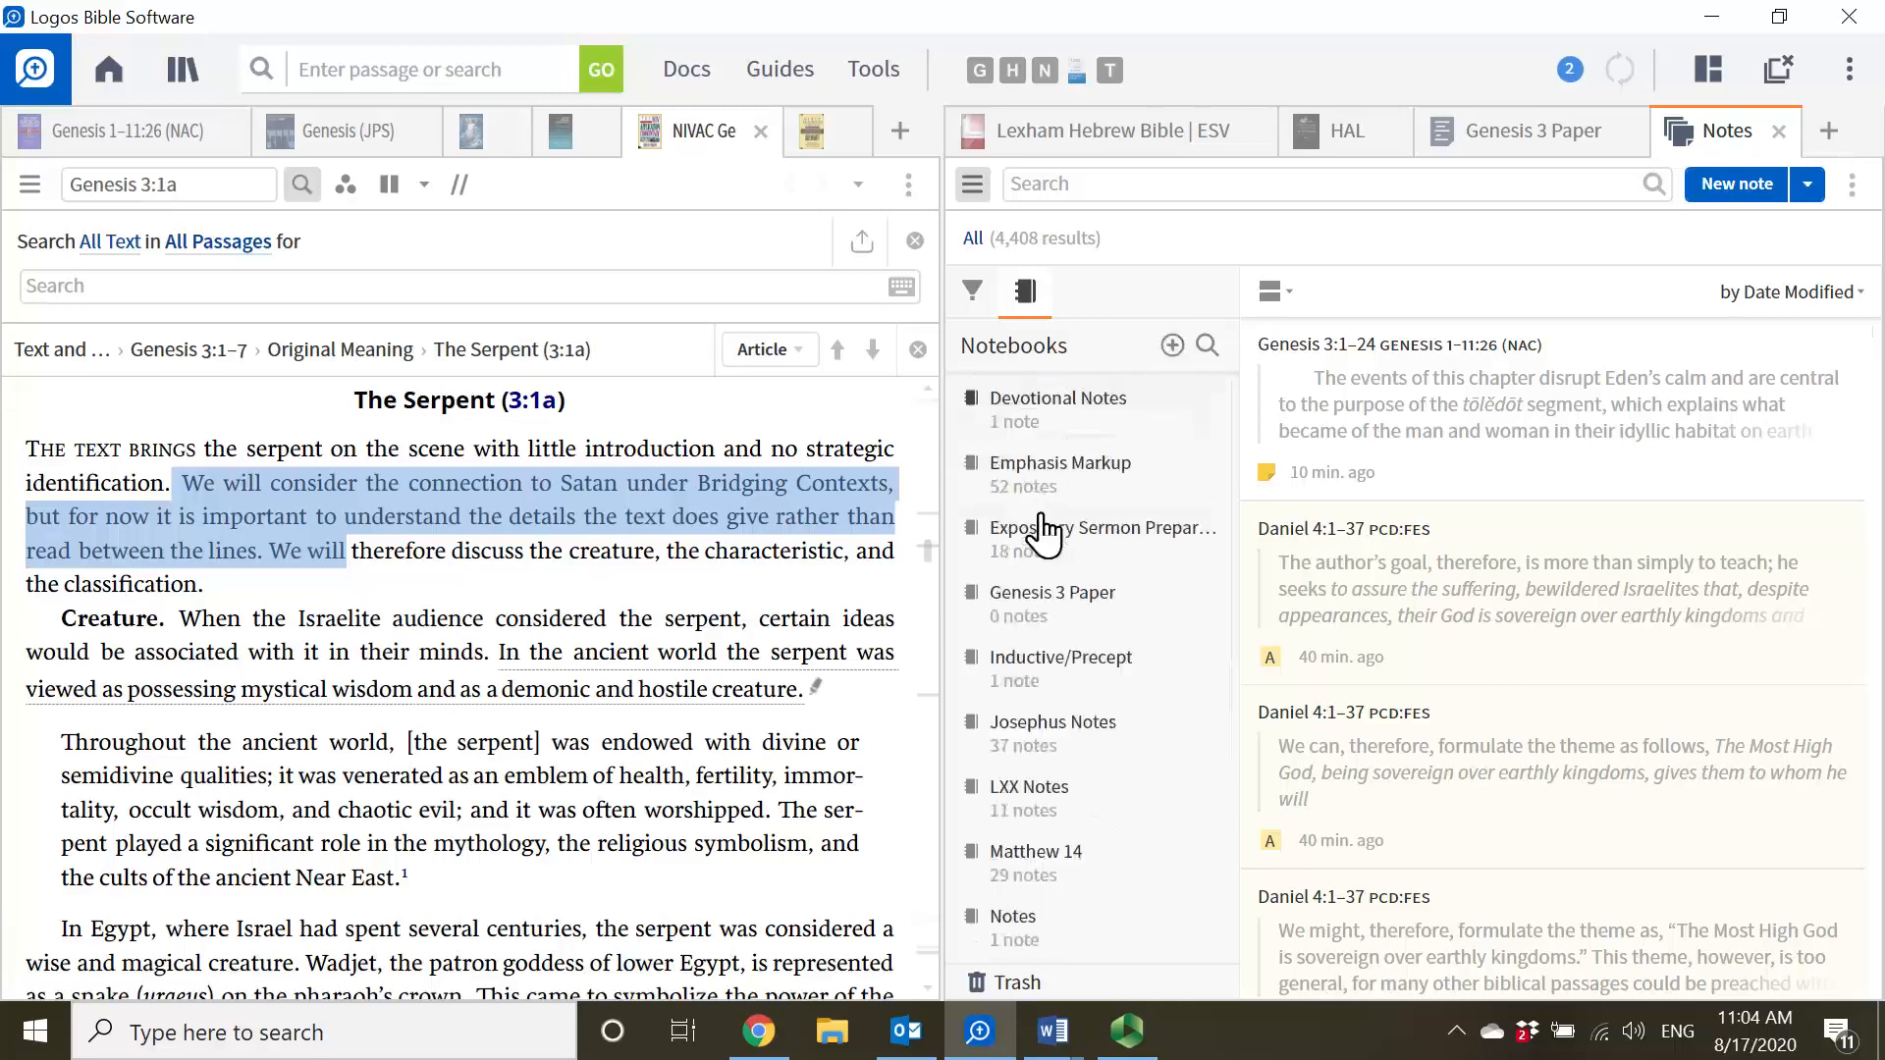
pyautogui.click(1038, 616)
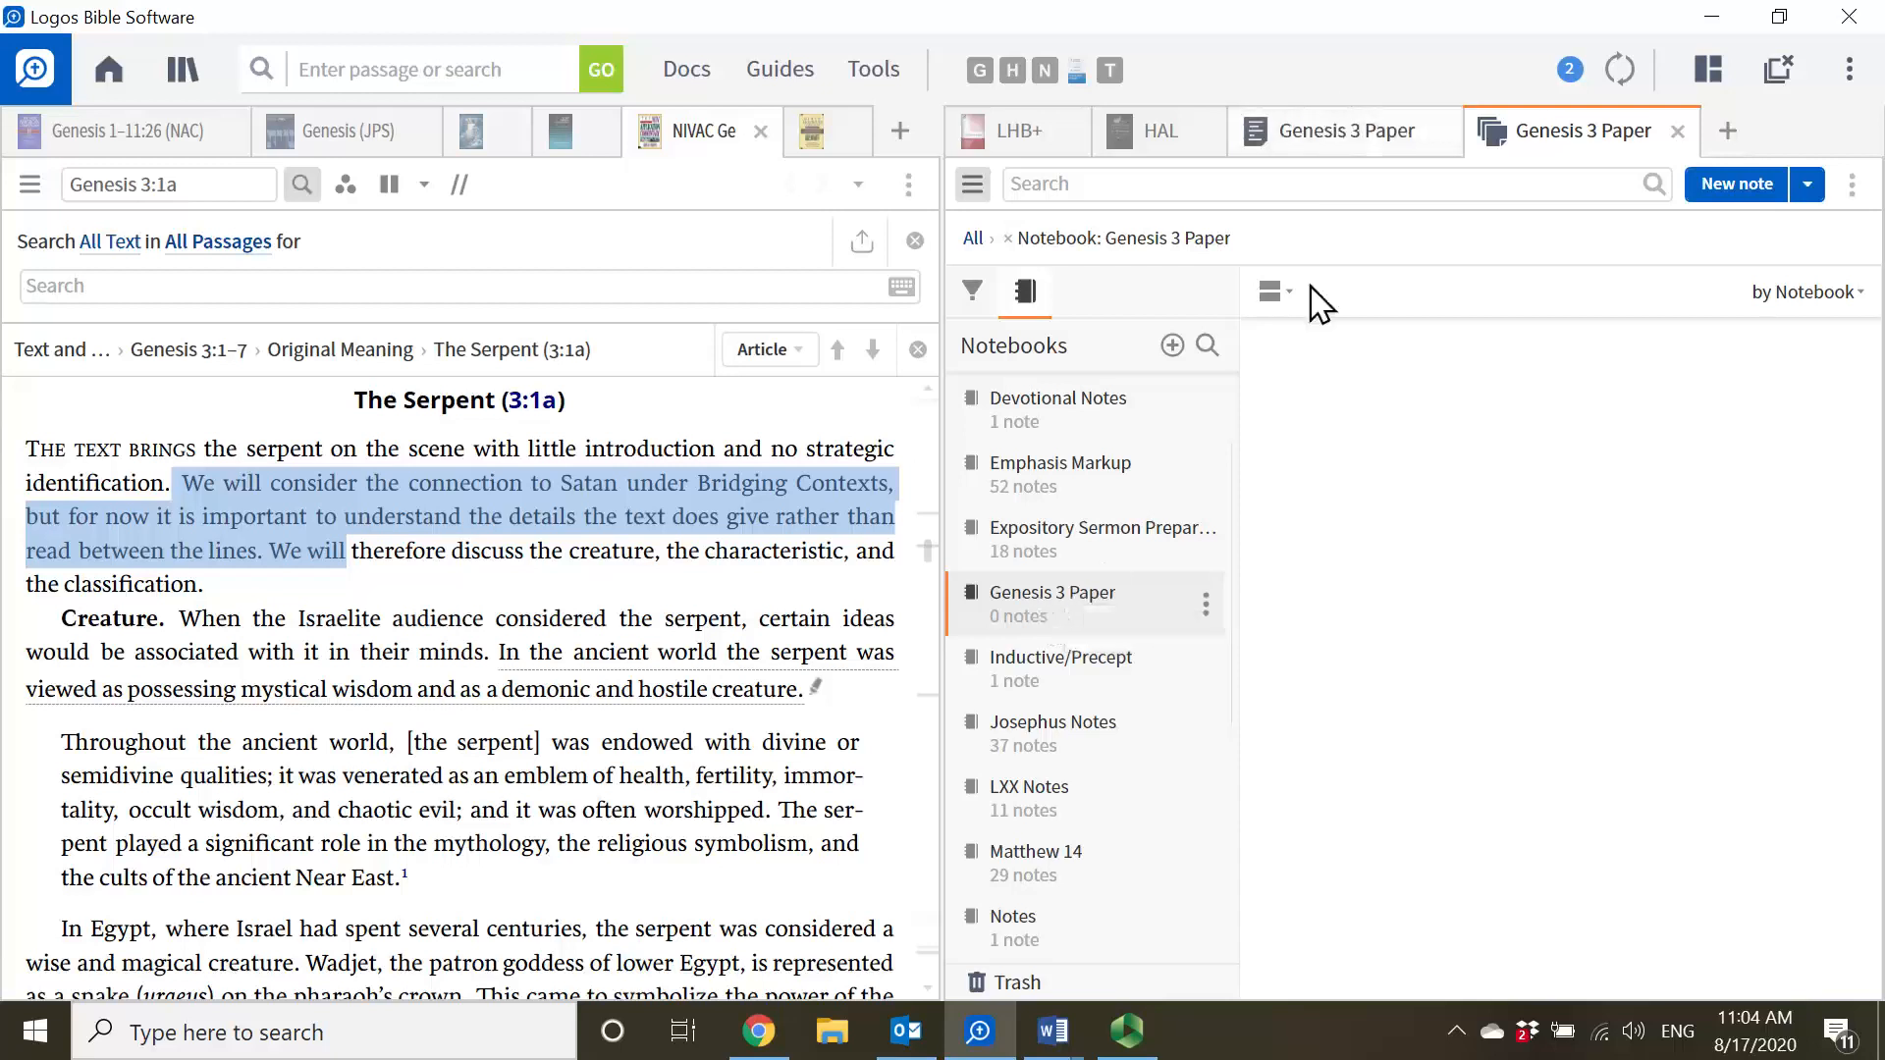
pyautogui.click(1206, 607)
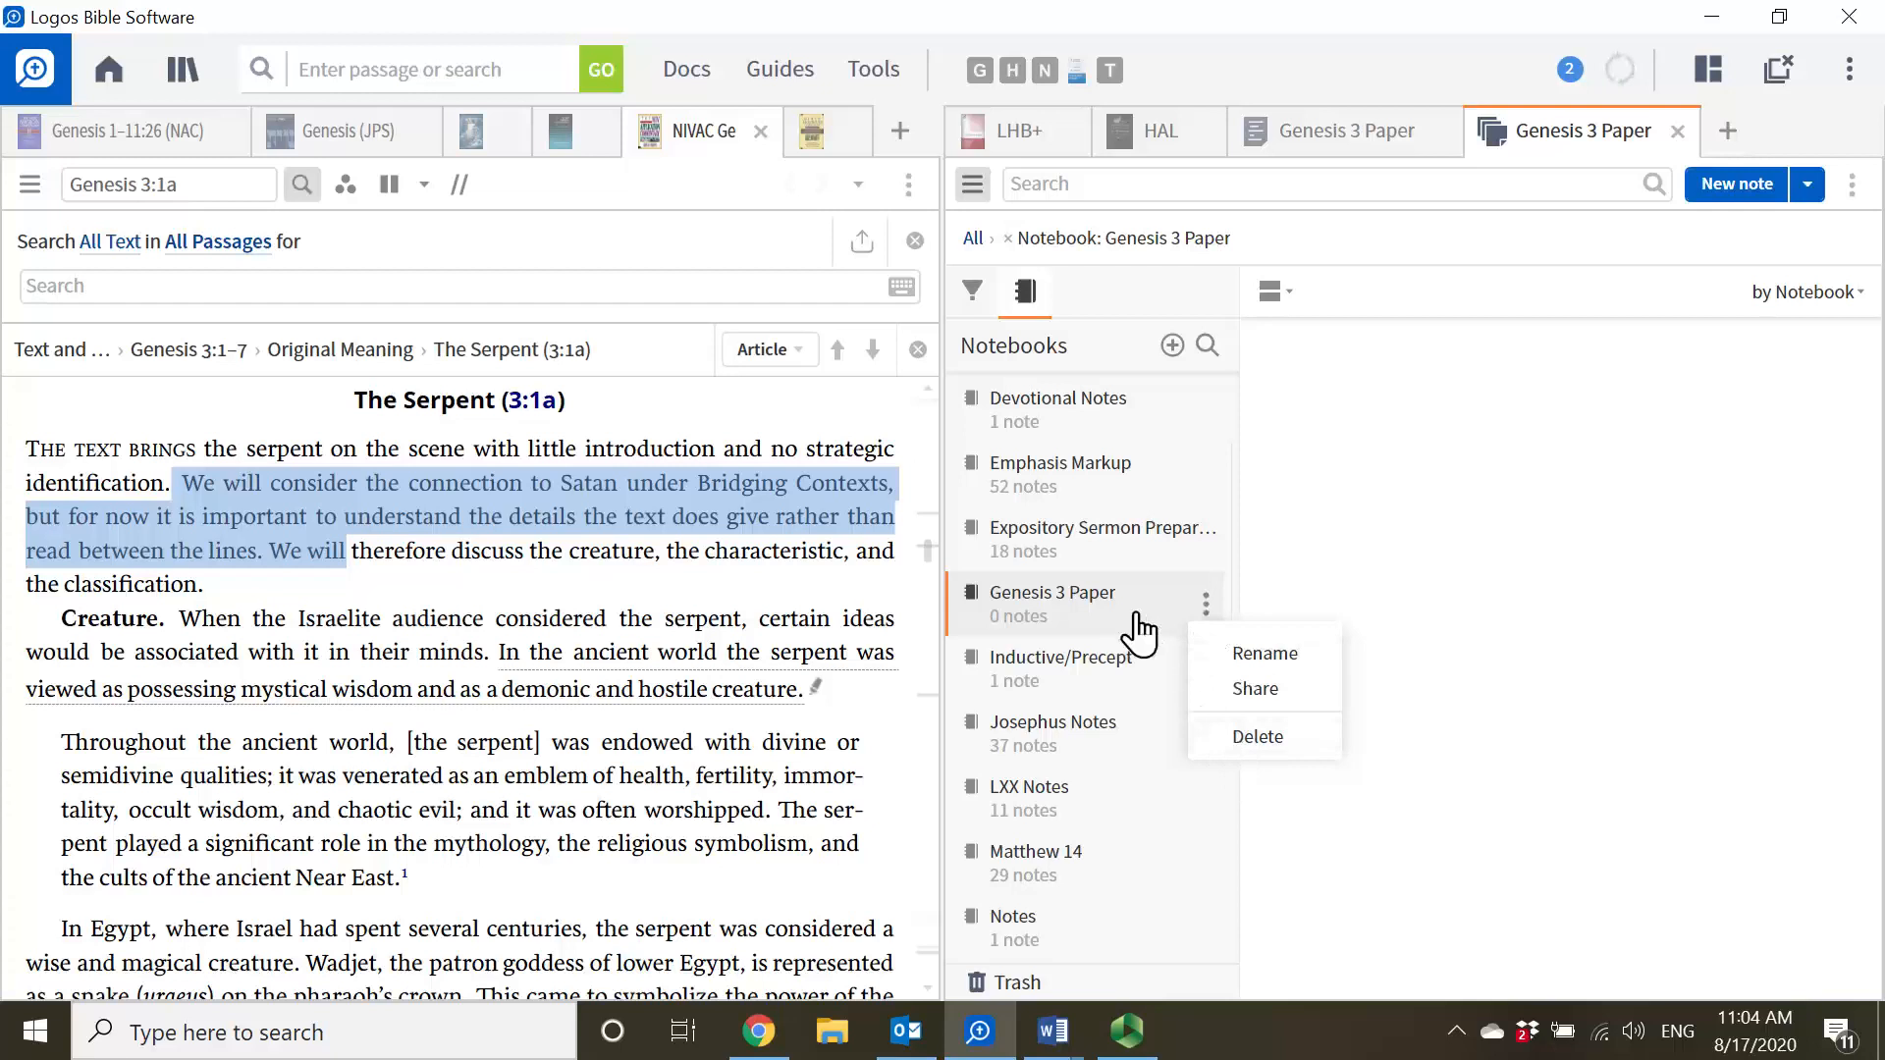
pyautogui.click(1268, 559)
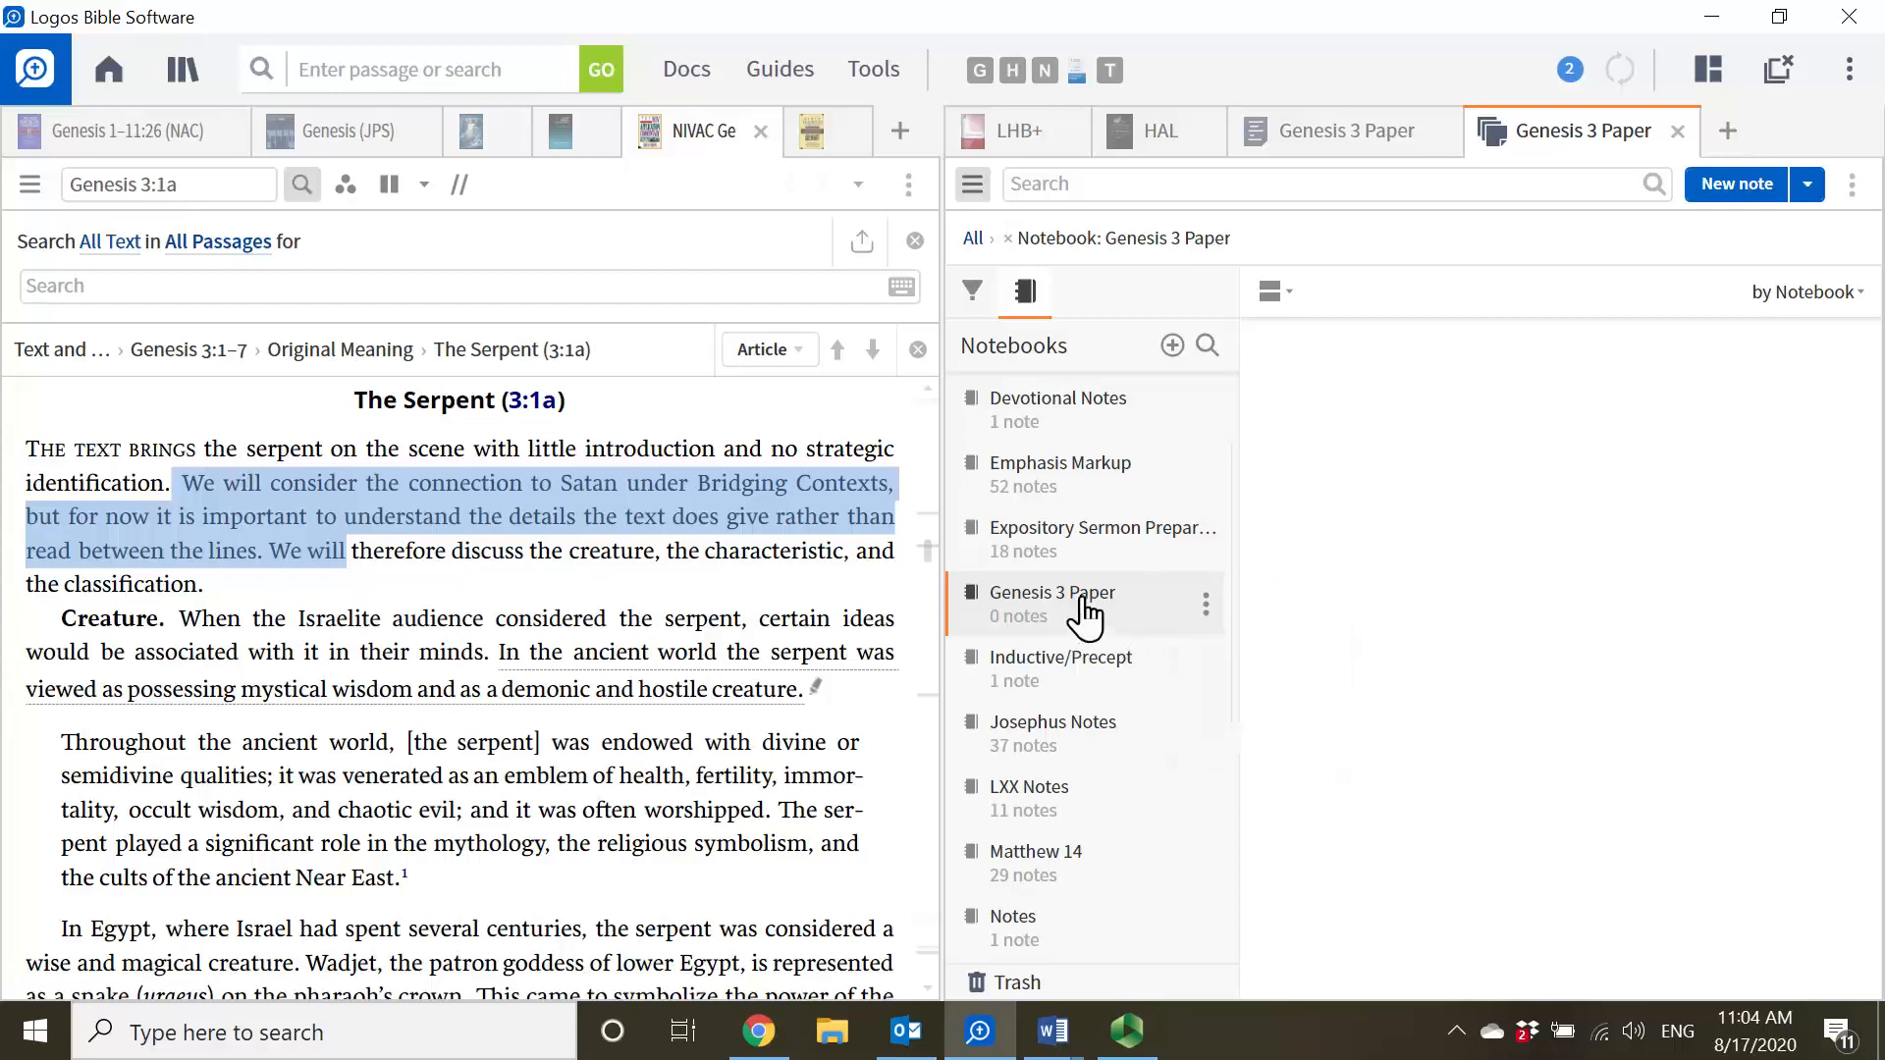
# - Attach a note to אַף in Genesis 3:1 of the Lexham Hebrew Bible reading "What is the best way to translate this word in this context?"
pyautogui.click(1321, 139)
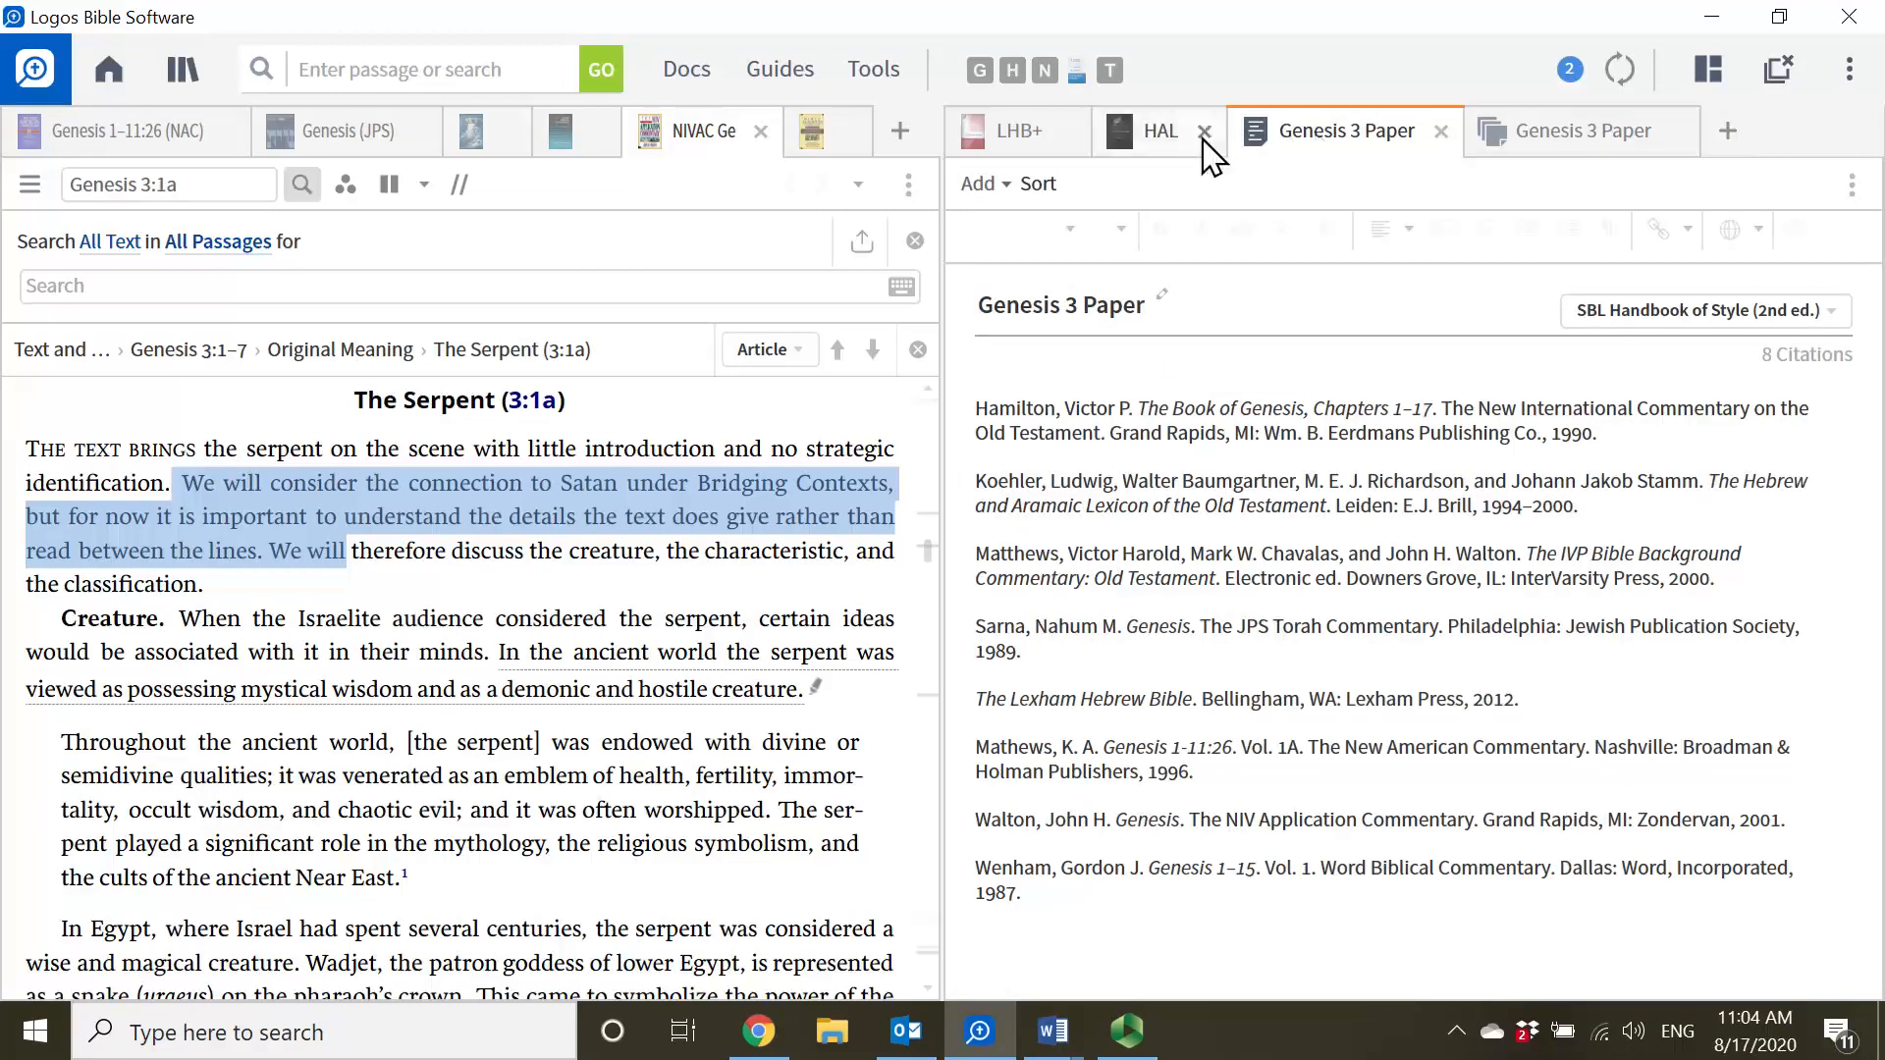
pyautogui.click(978, 139)
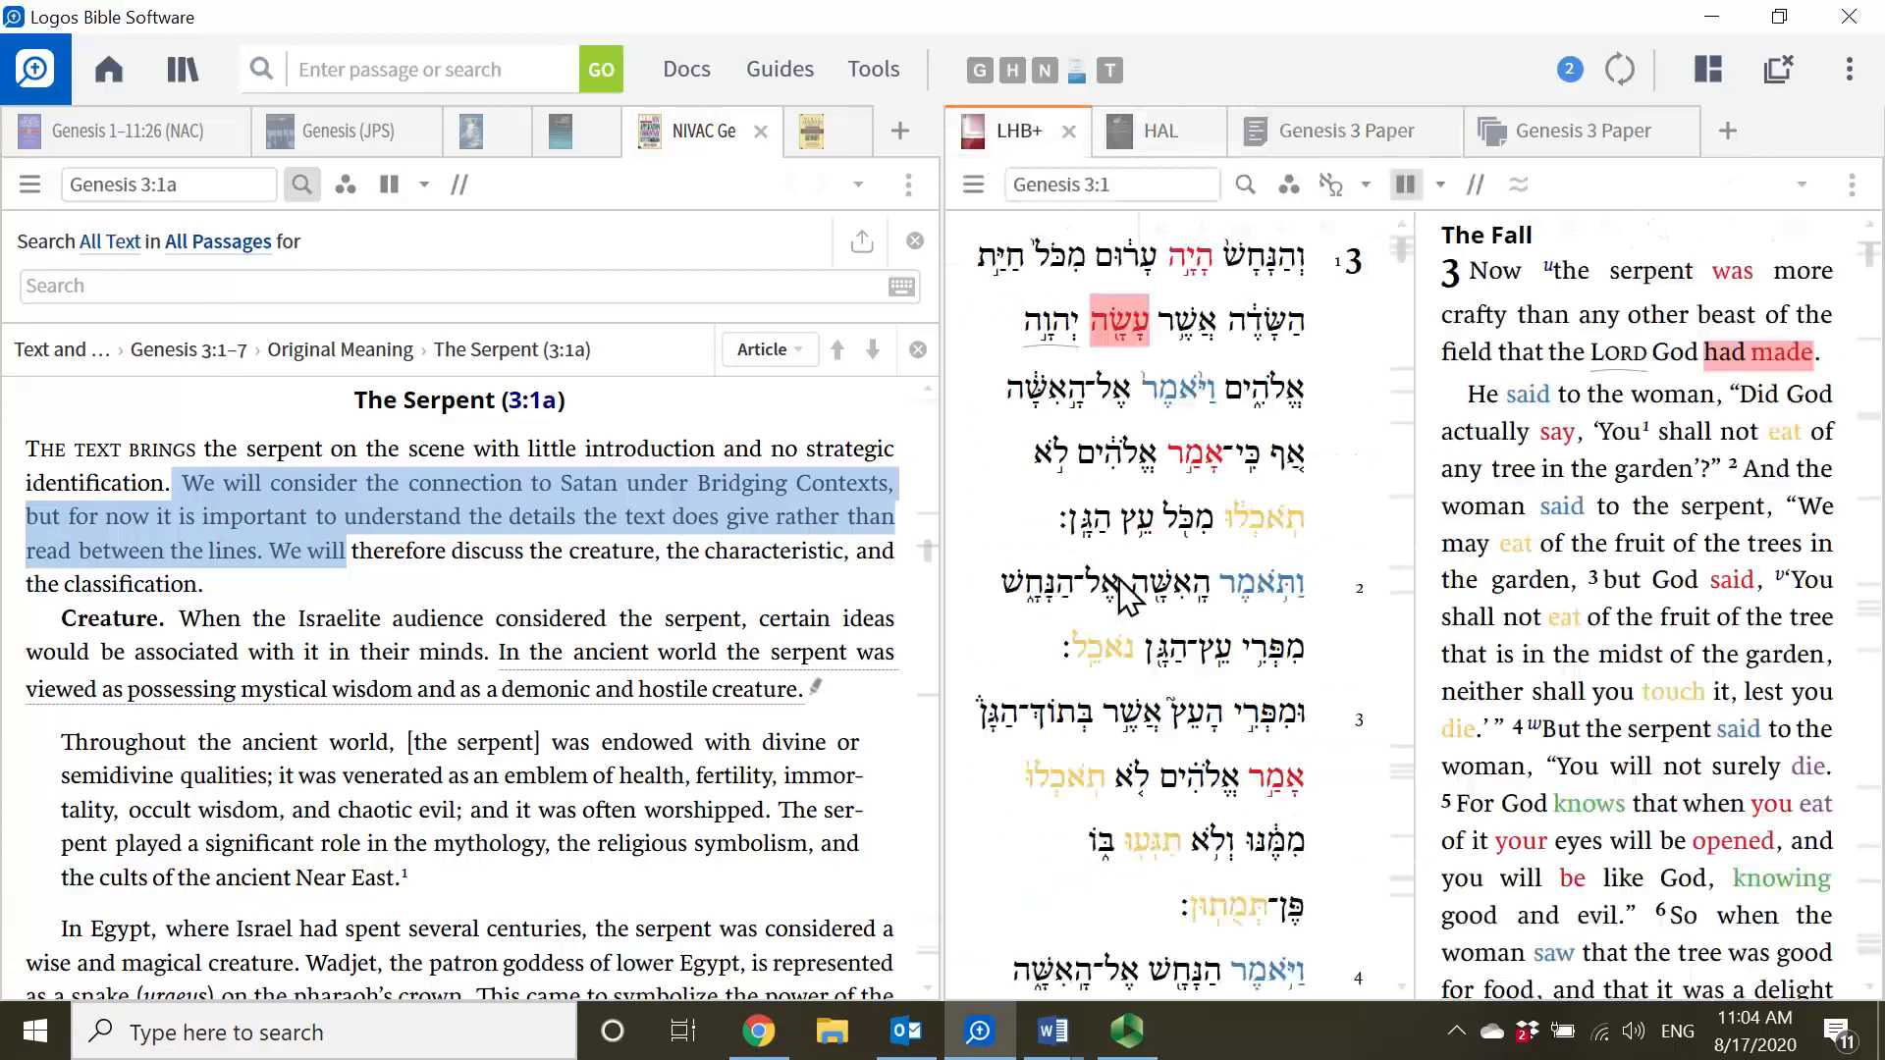
pyautogui.doubleClick(1292, 458)
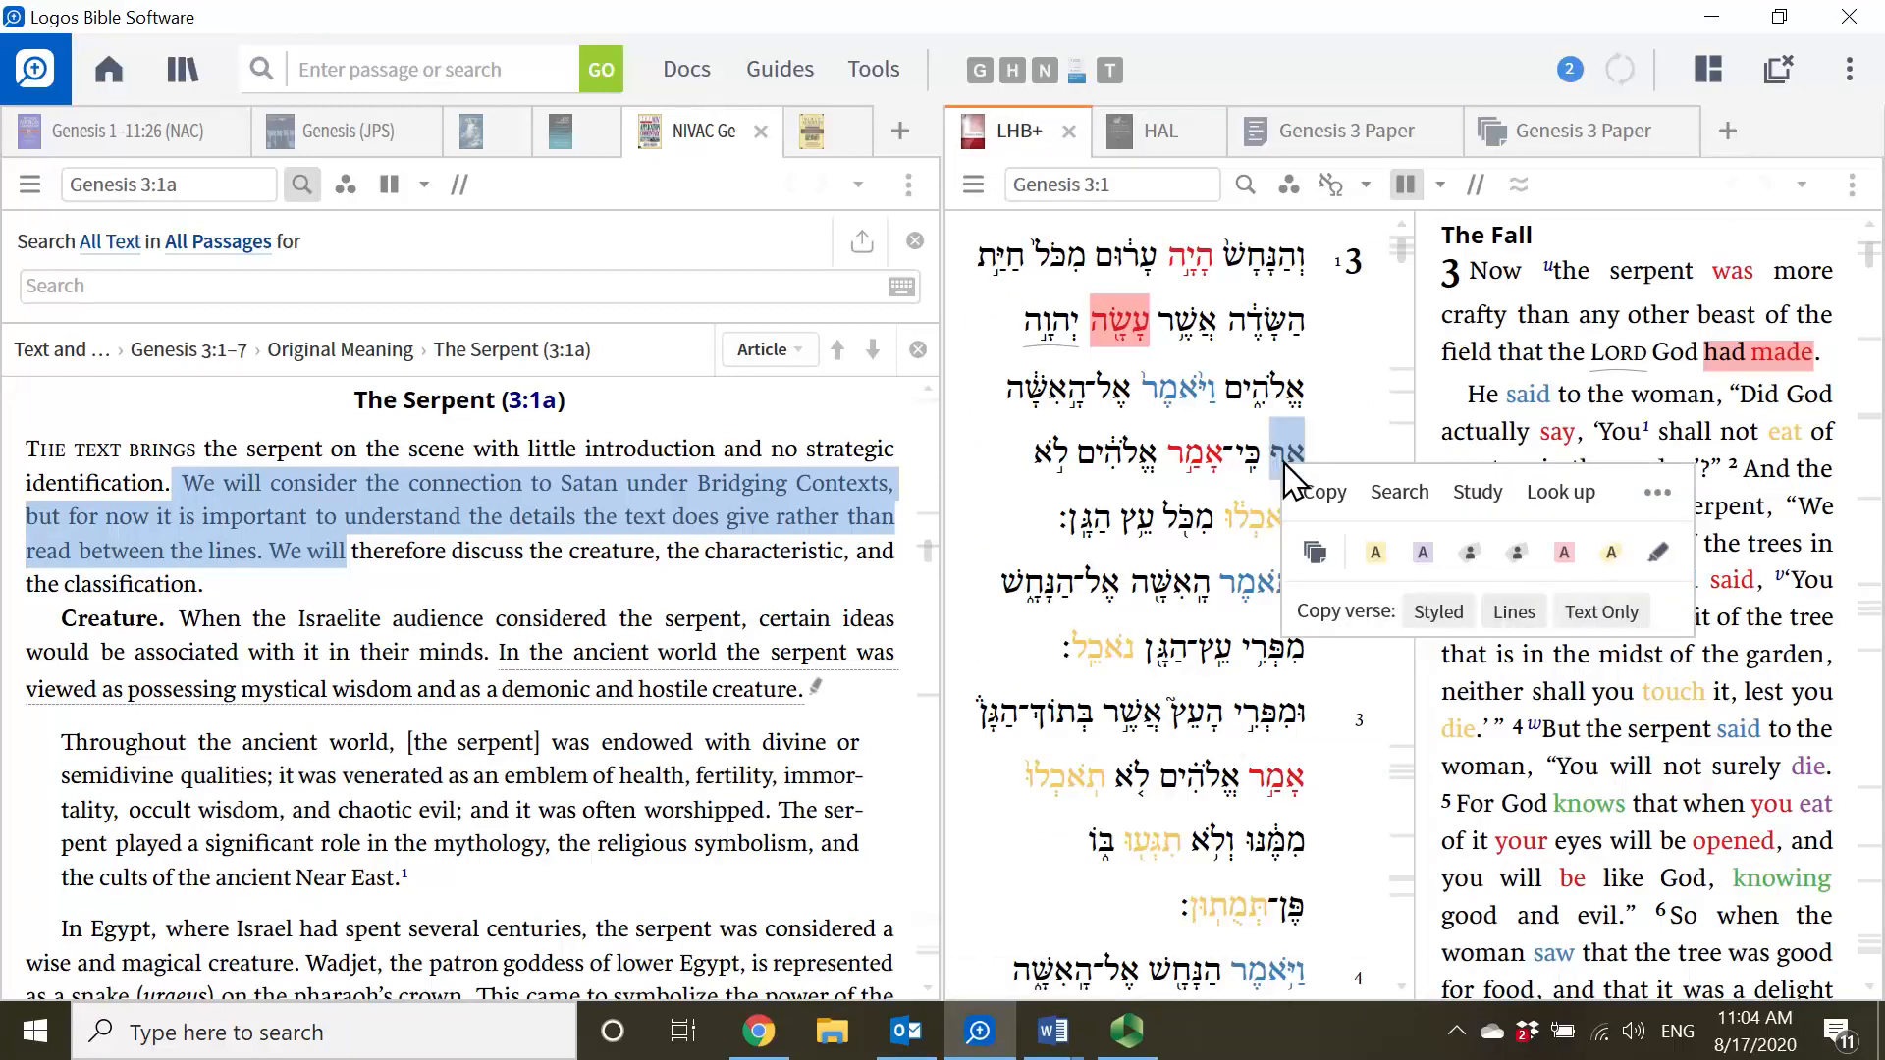
pyautogui.click(1315, 556)
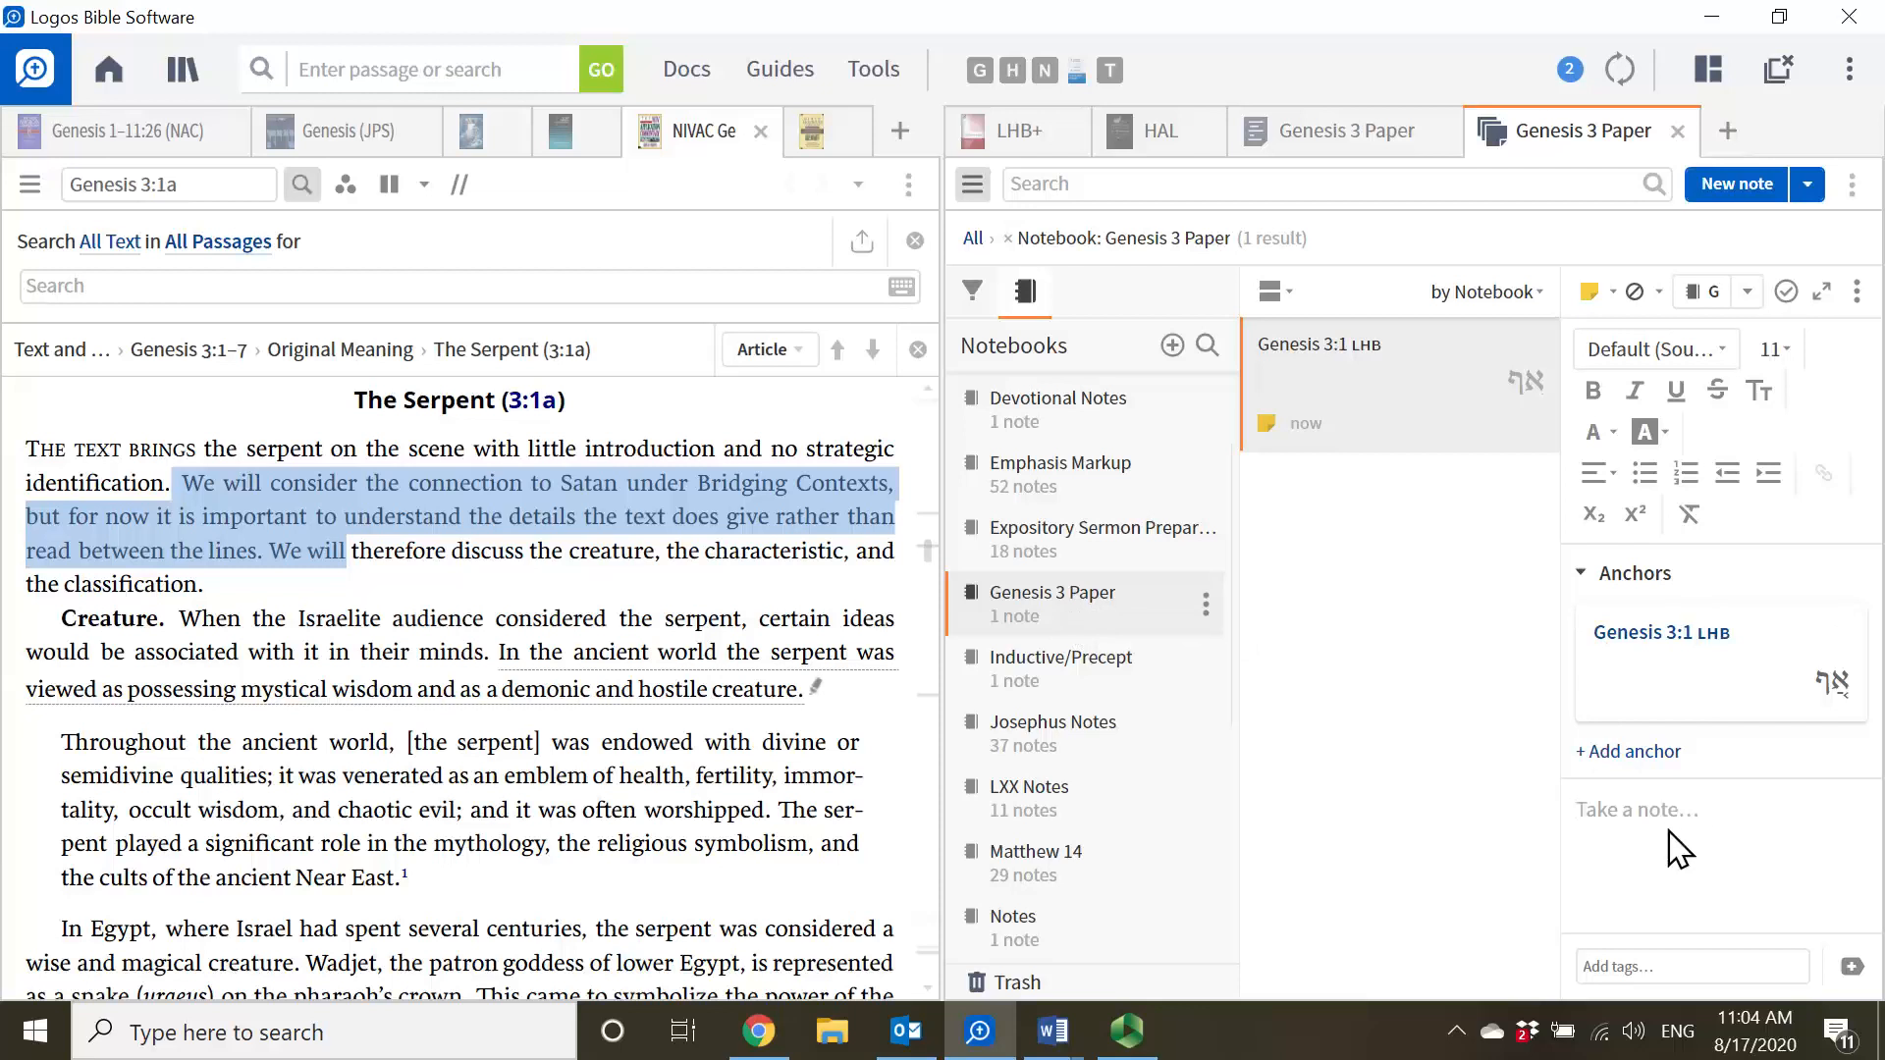
pyautogui.write('What is the b')
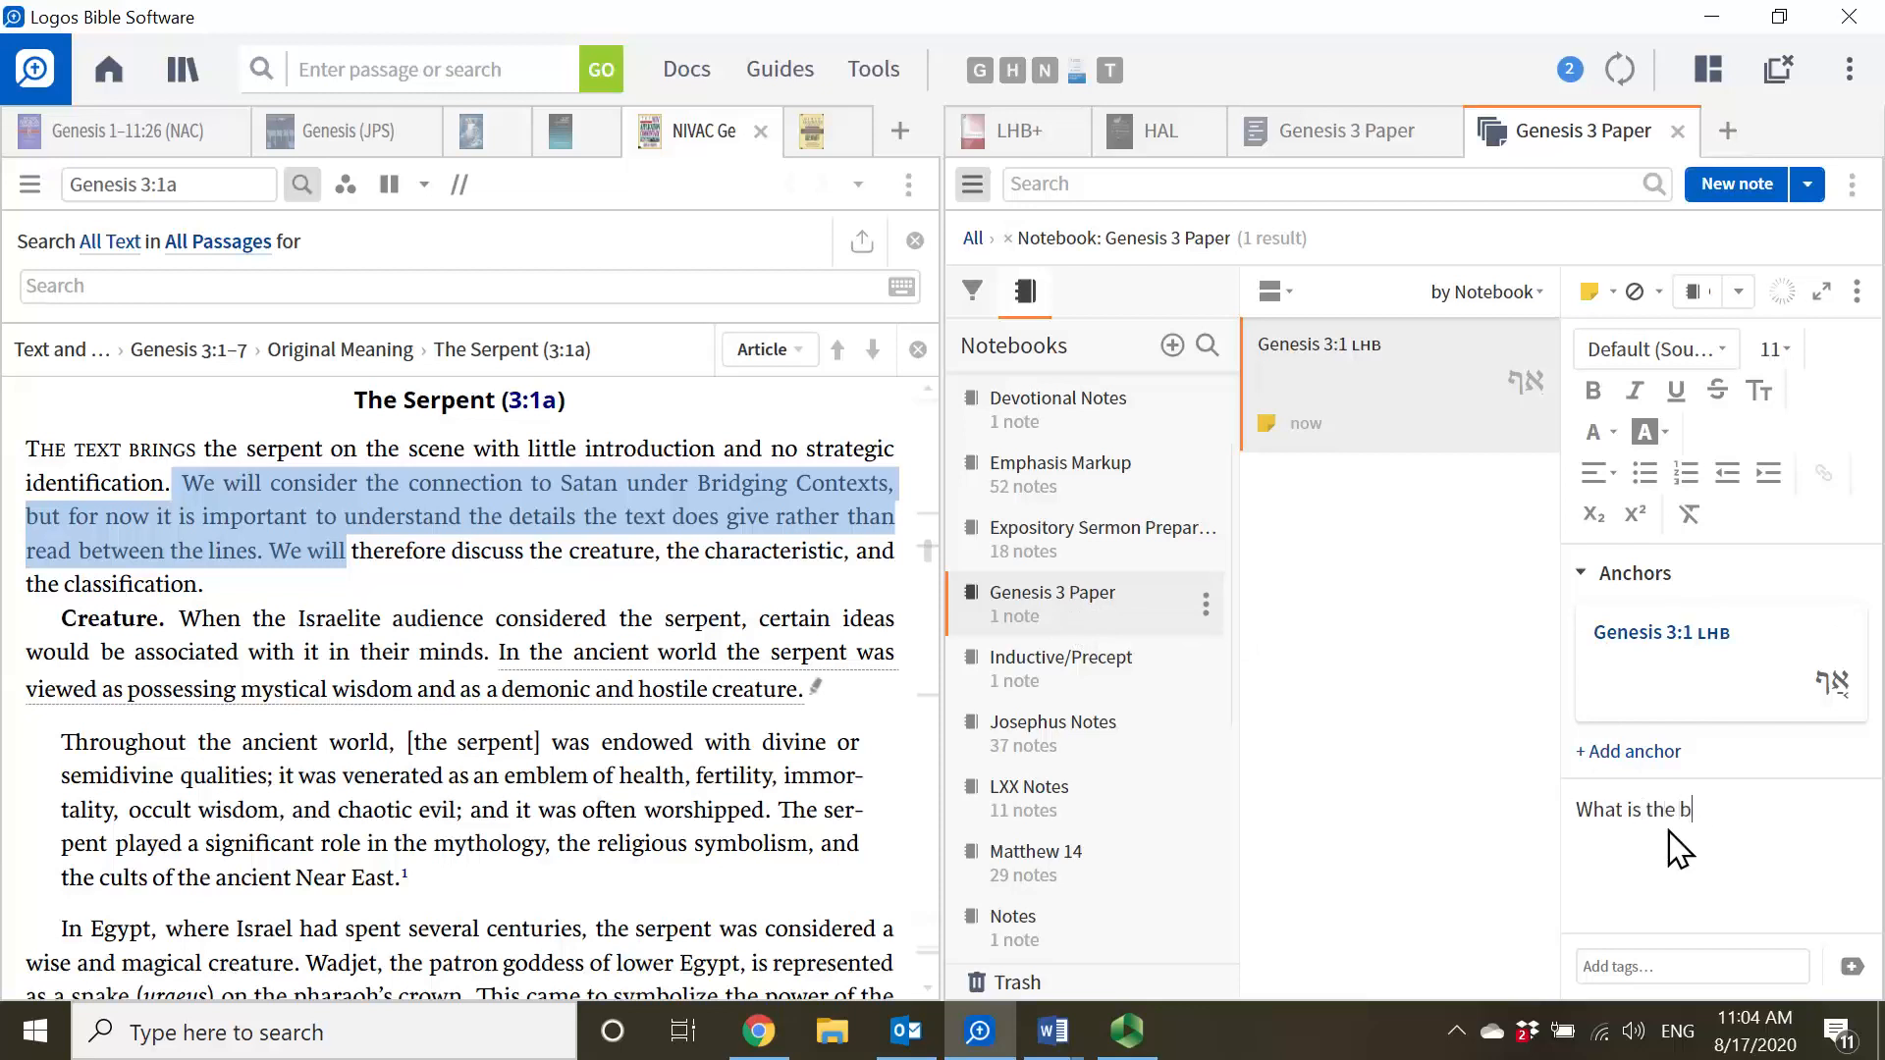
pyautogui.write('est way to translate')
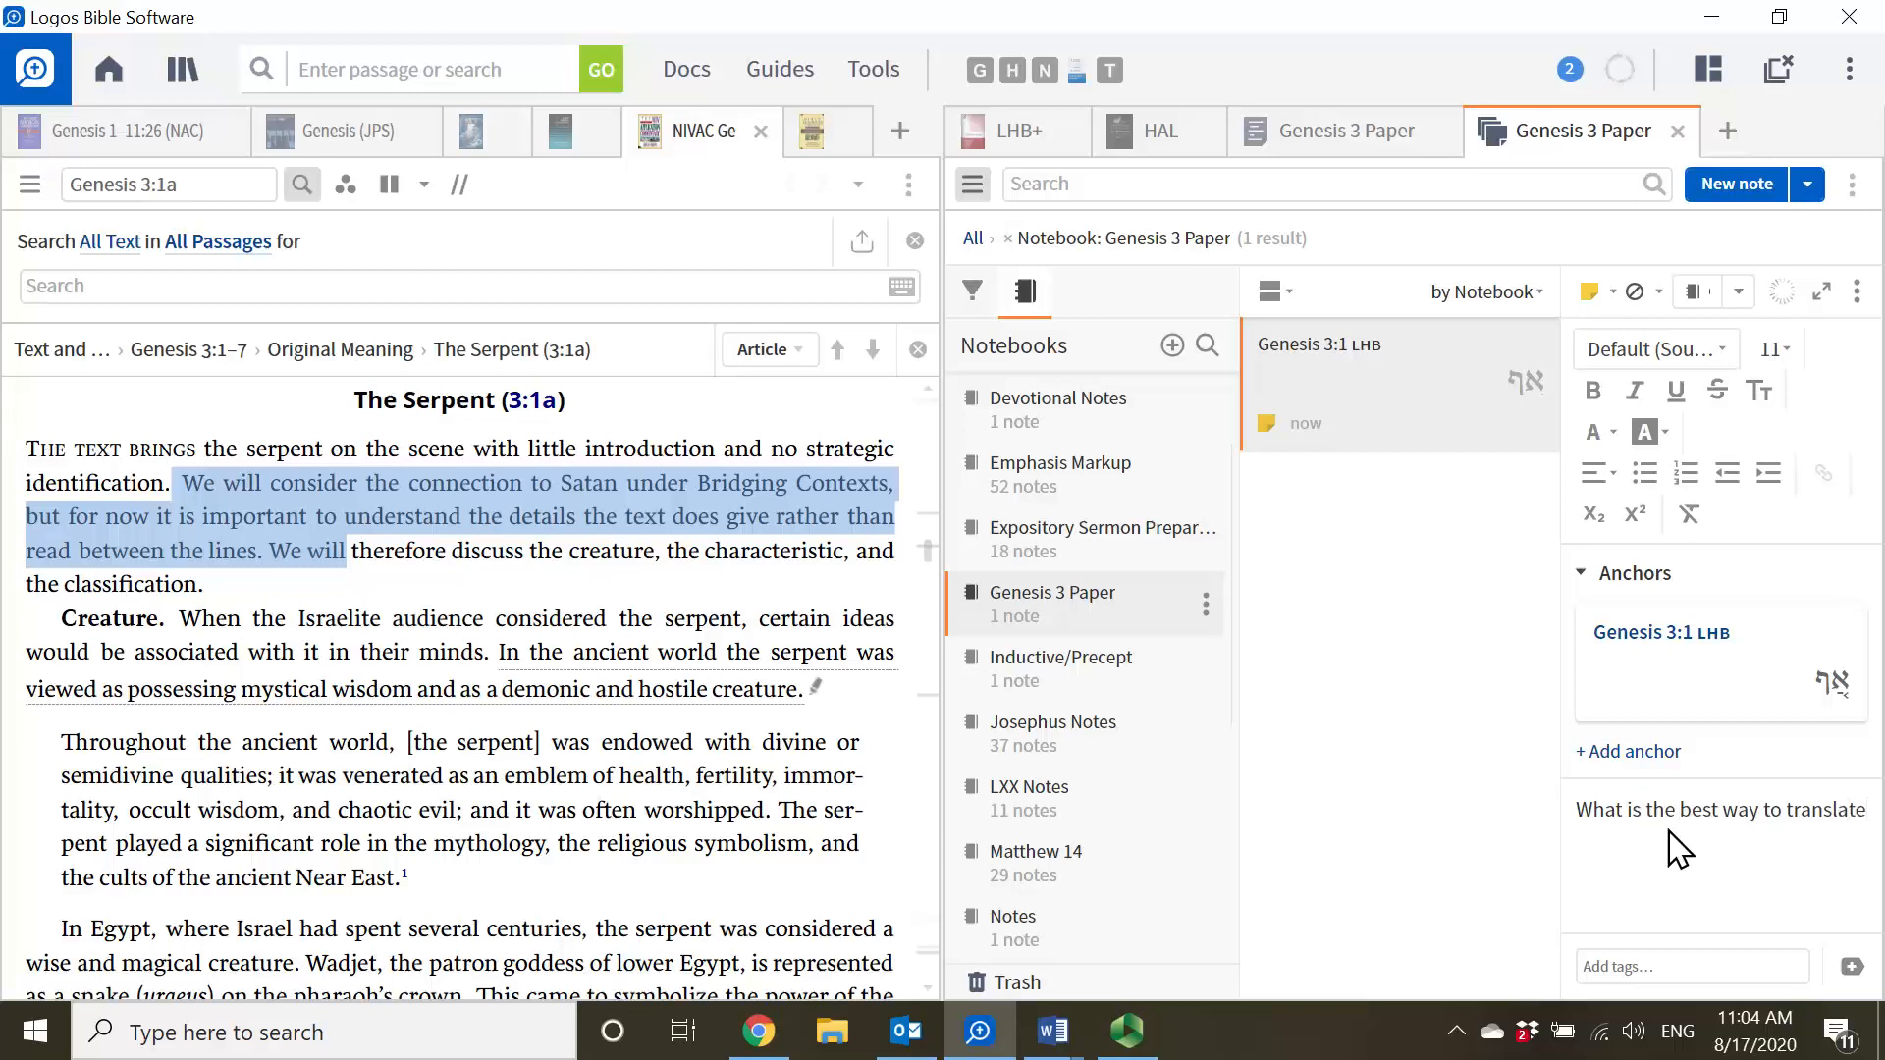
pyautogui.write(' this wo')
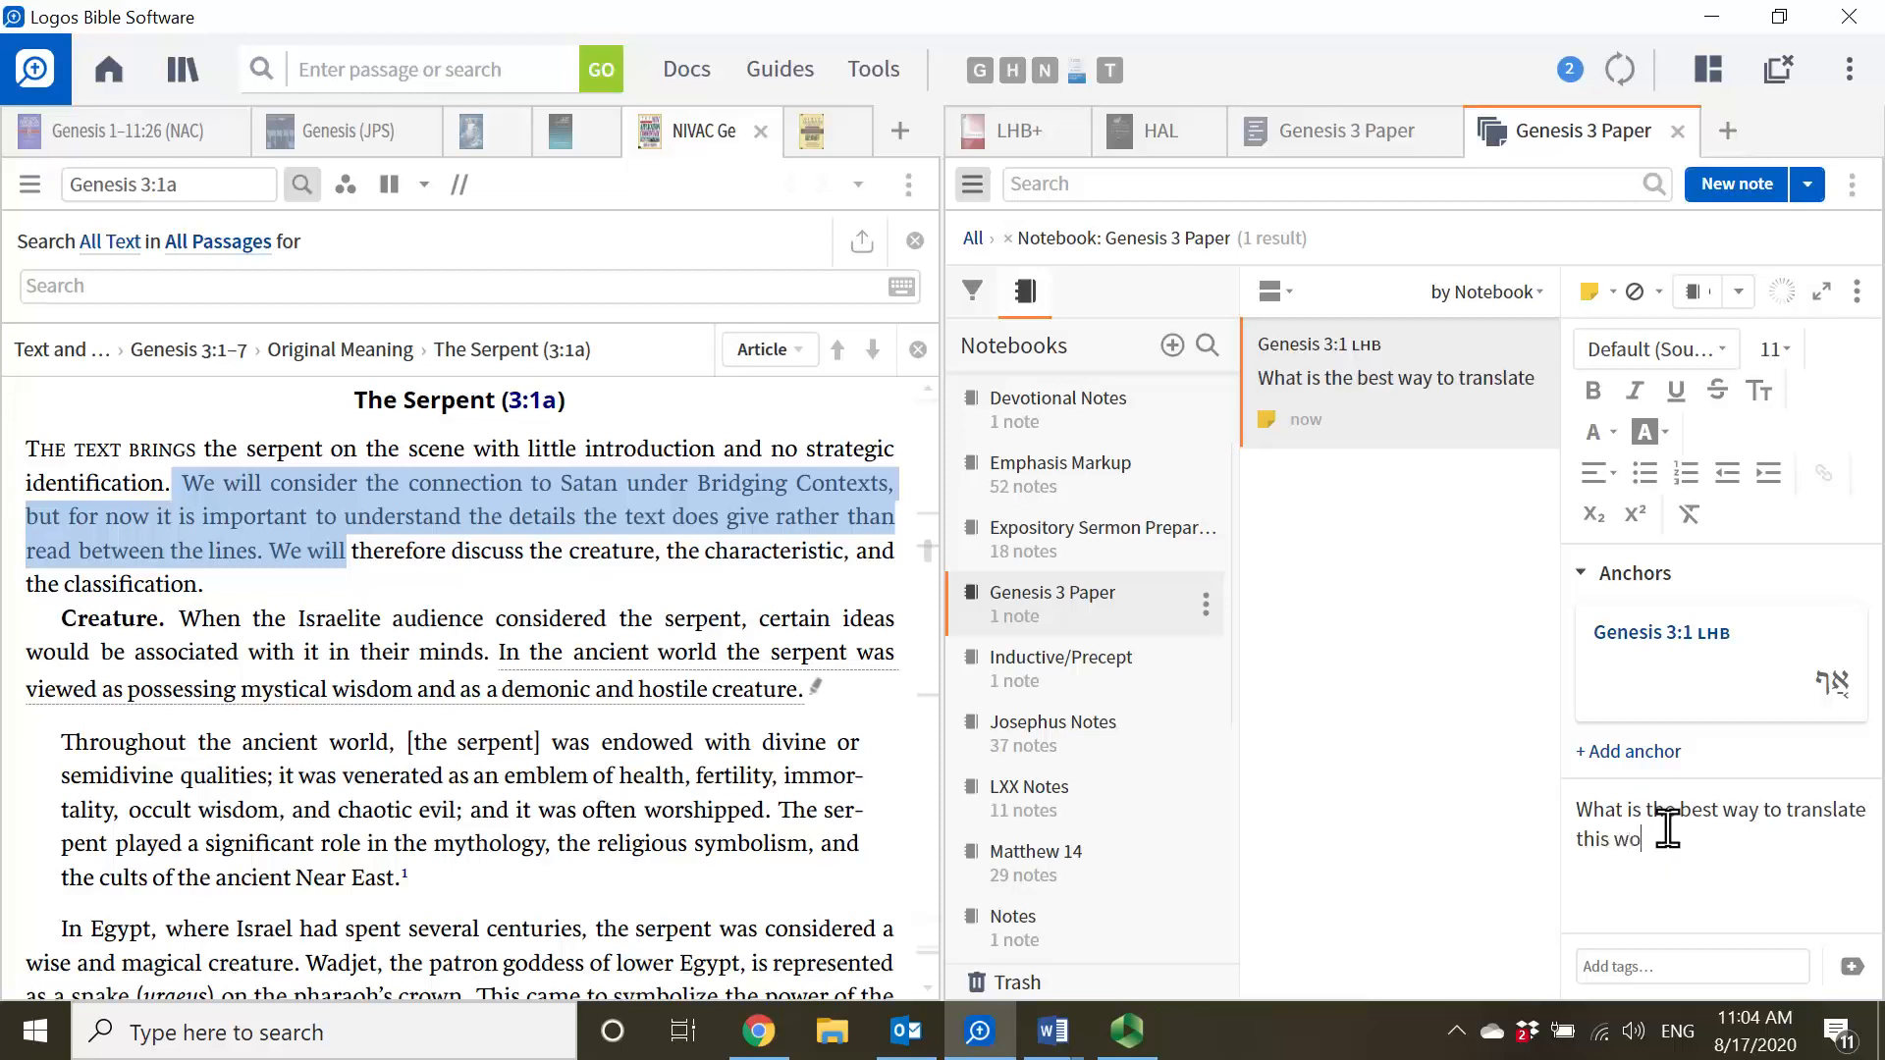
pyautogui.write('rd in this context?')
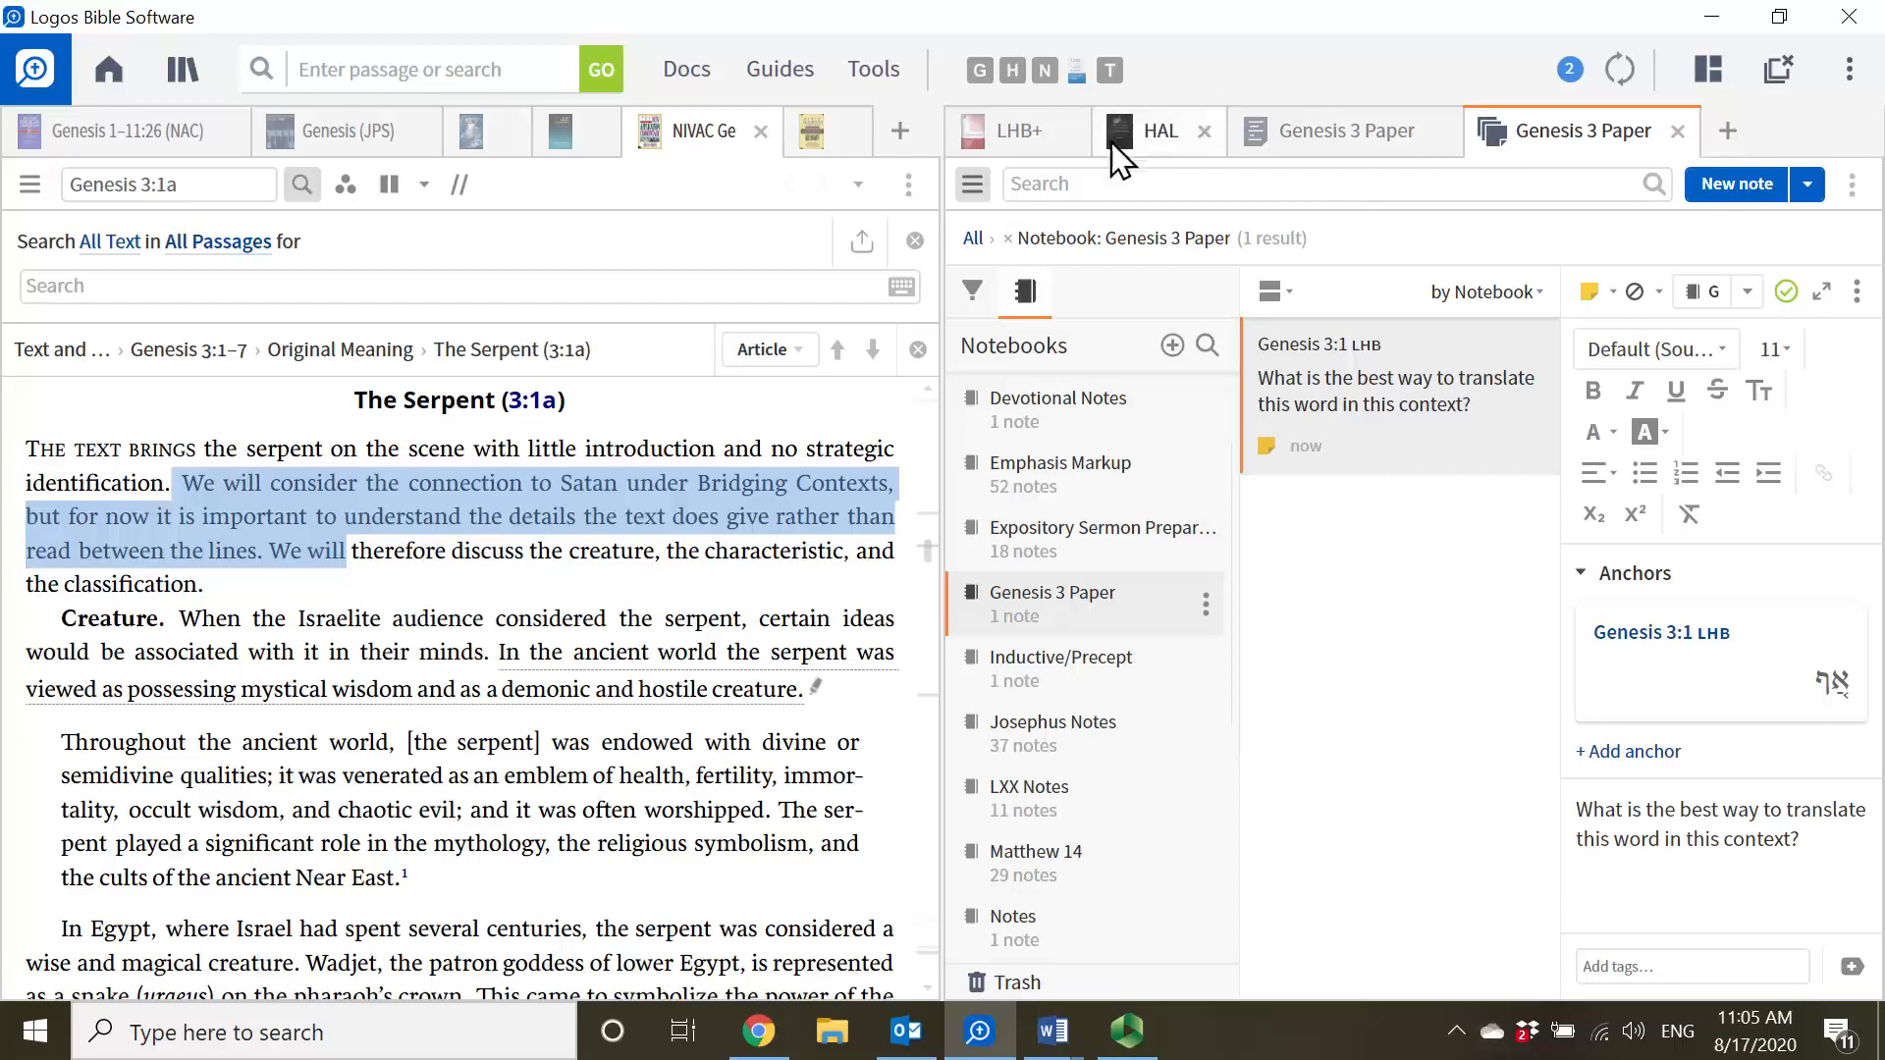
pyautogui.click(1021, 132)
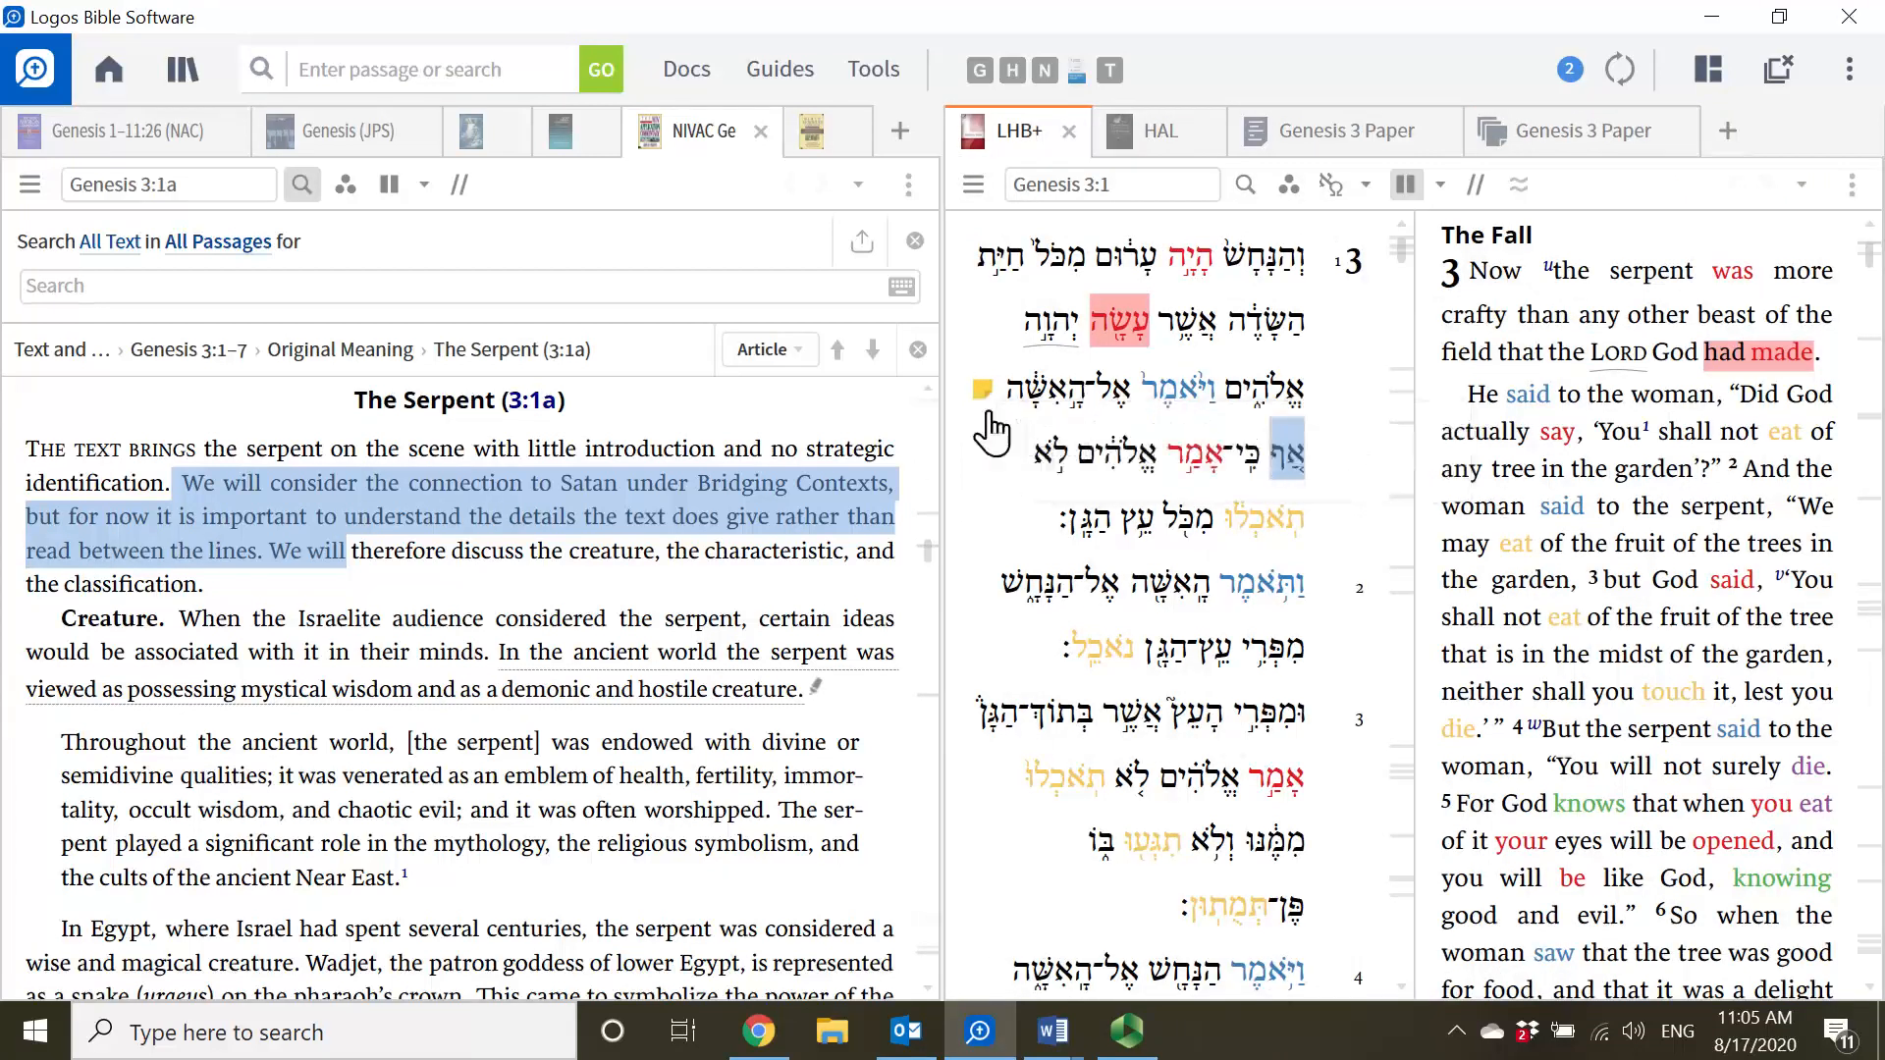
pyautogui.moveTo(982, 410)
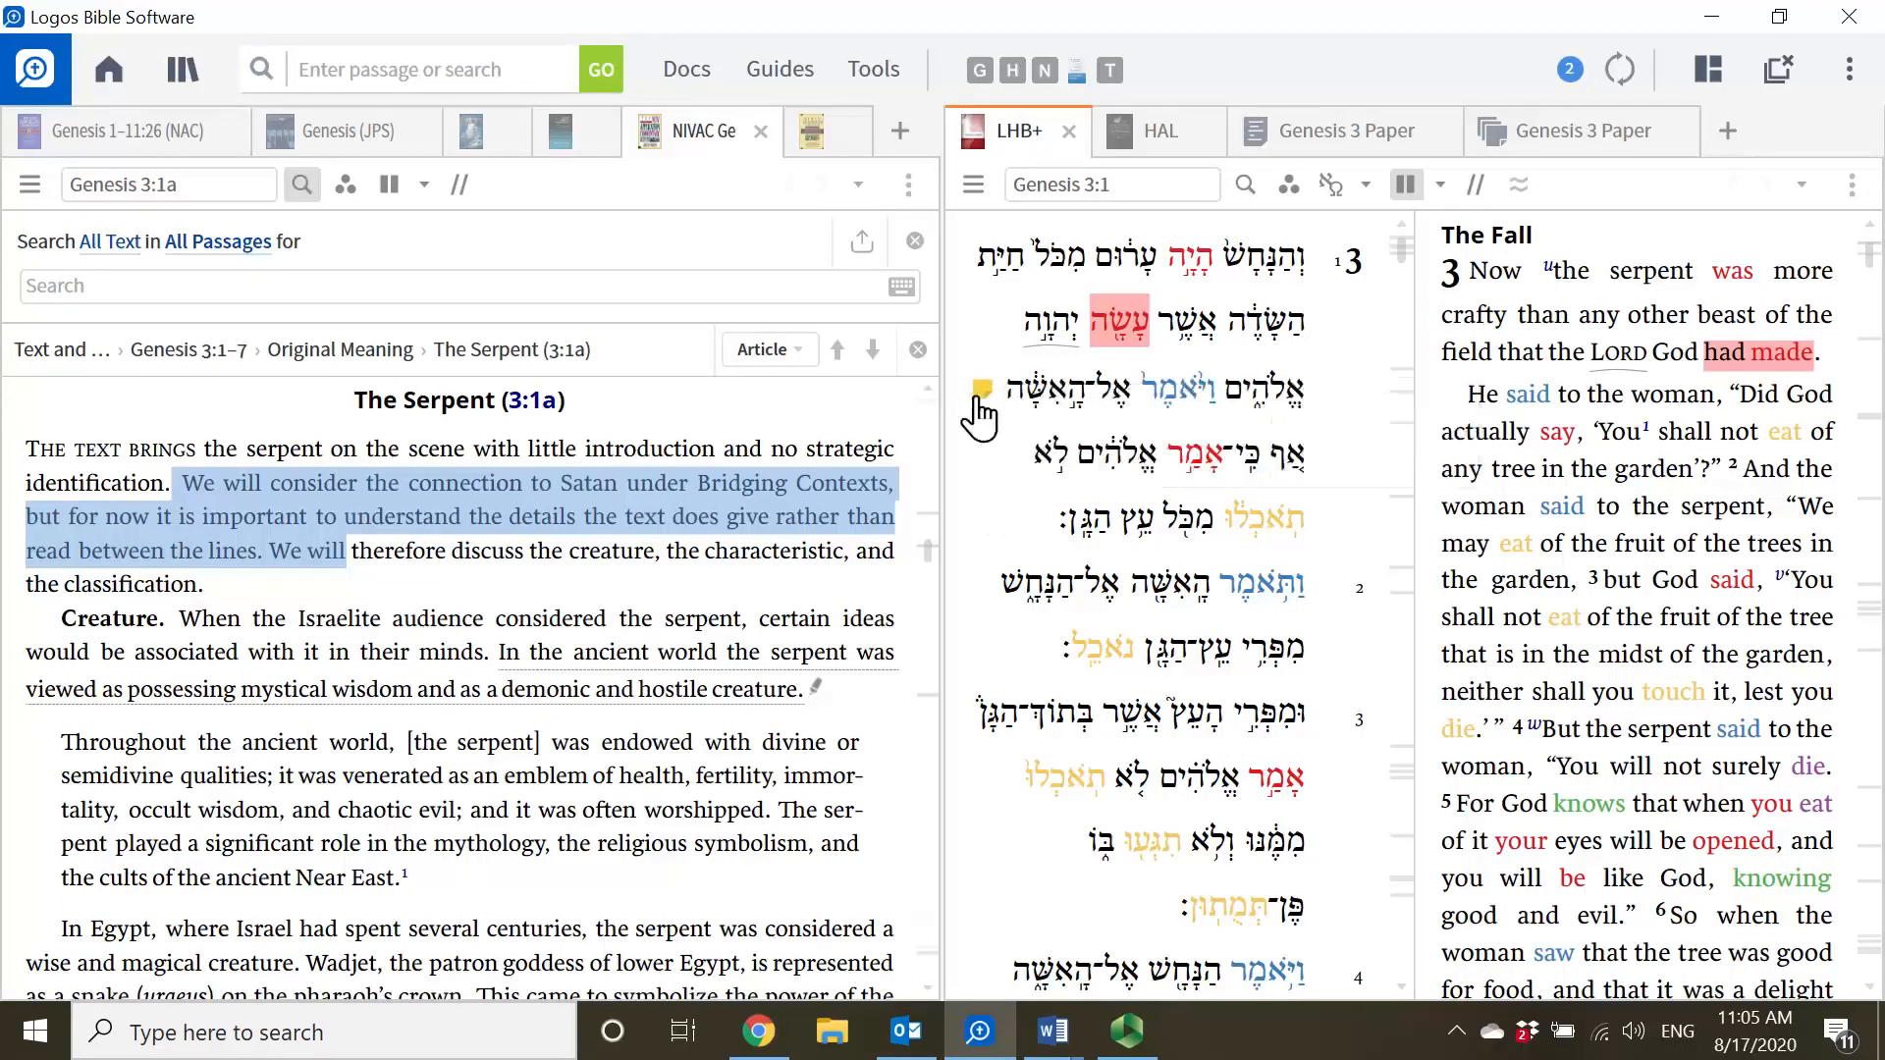
# - In the Genesis (JPS) commentary, highlight in yellow the passage from "Throughout the ancient world" to "it was often worshipped"
pyautogui.click(279, 133)
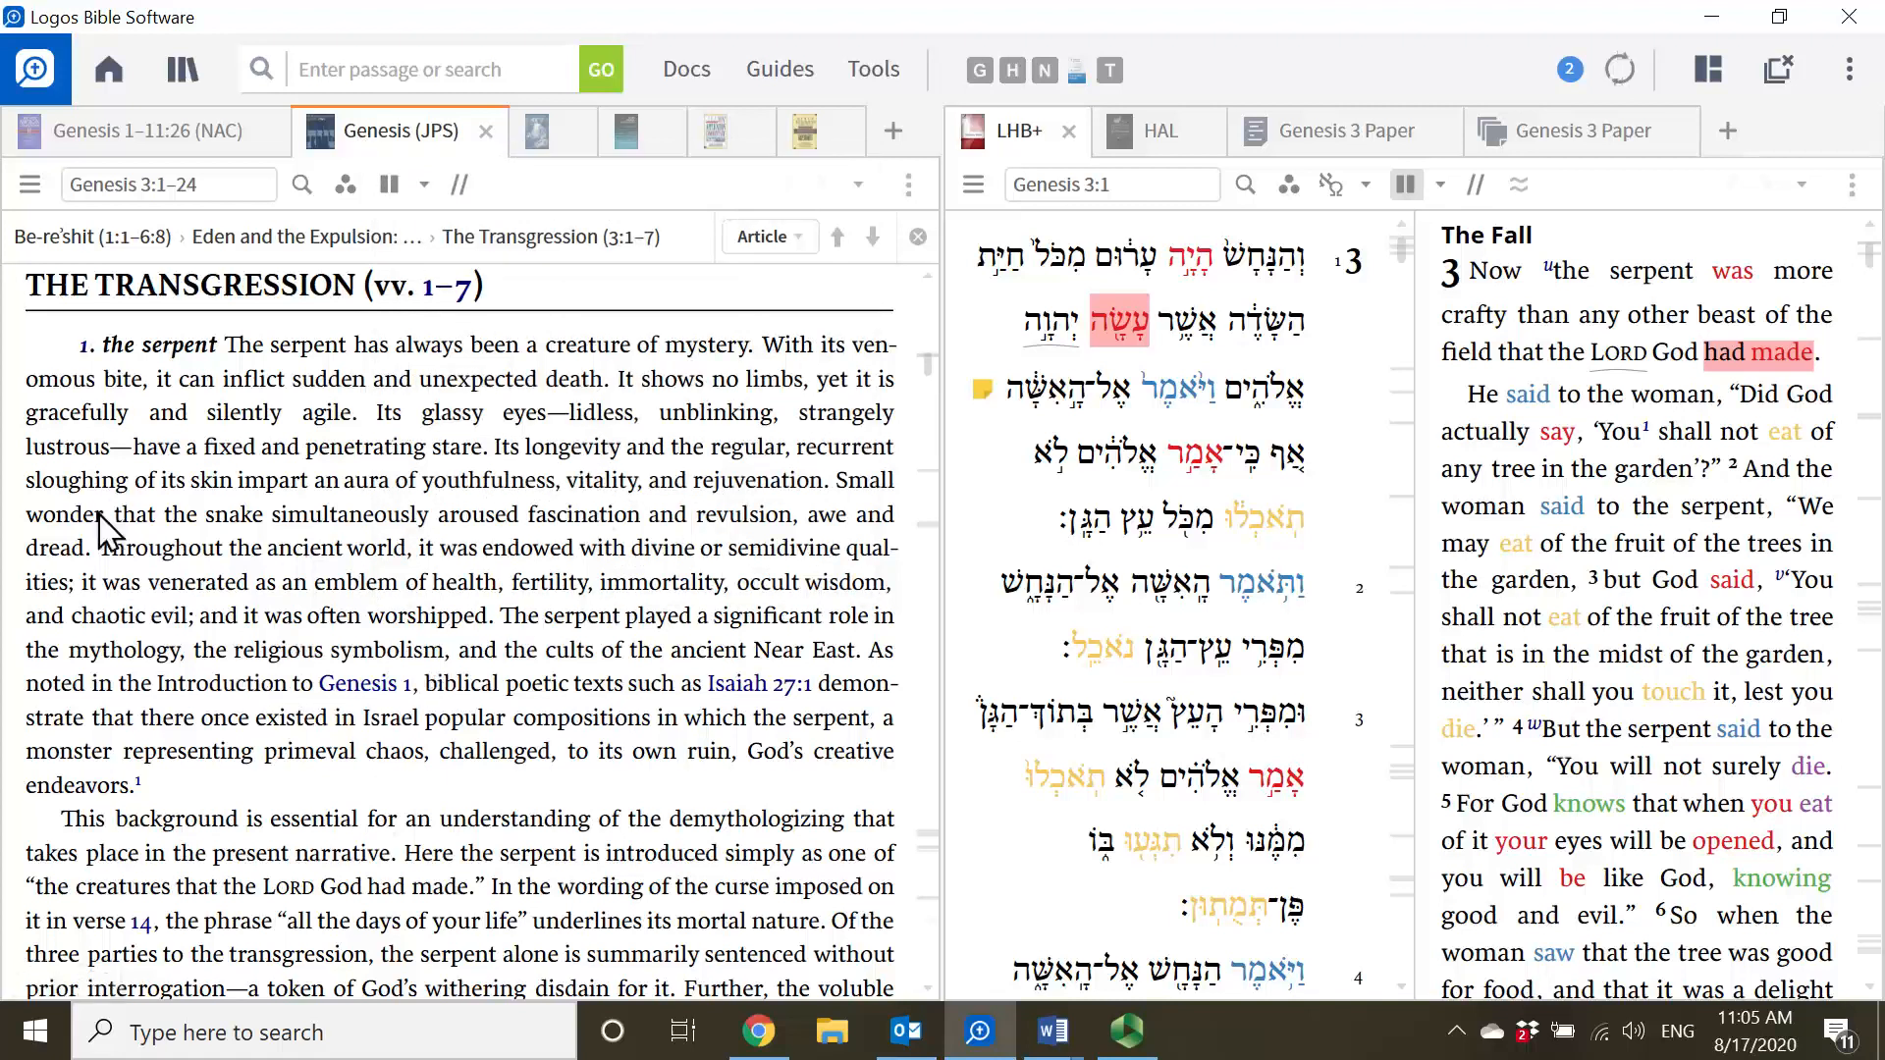
pyautogui.moveTo(98, 548); pyautogui.dragTo(343, 548)
pyautogui.moveTo(464, 550); pyautogui.dragTo(462, 641)
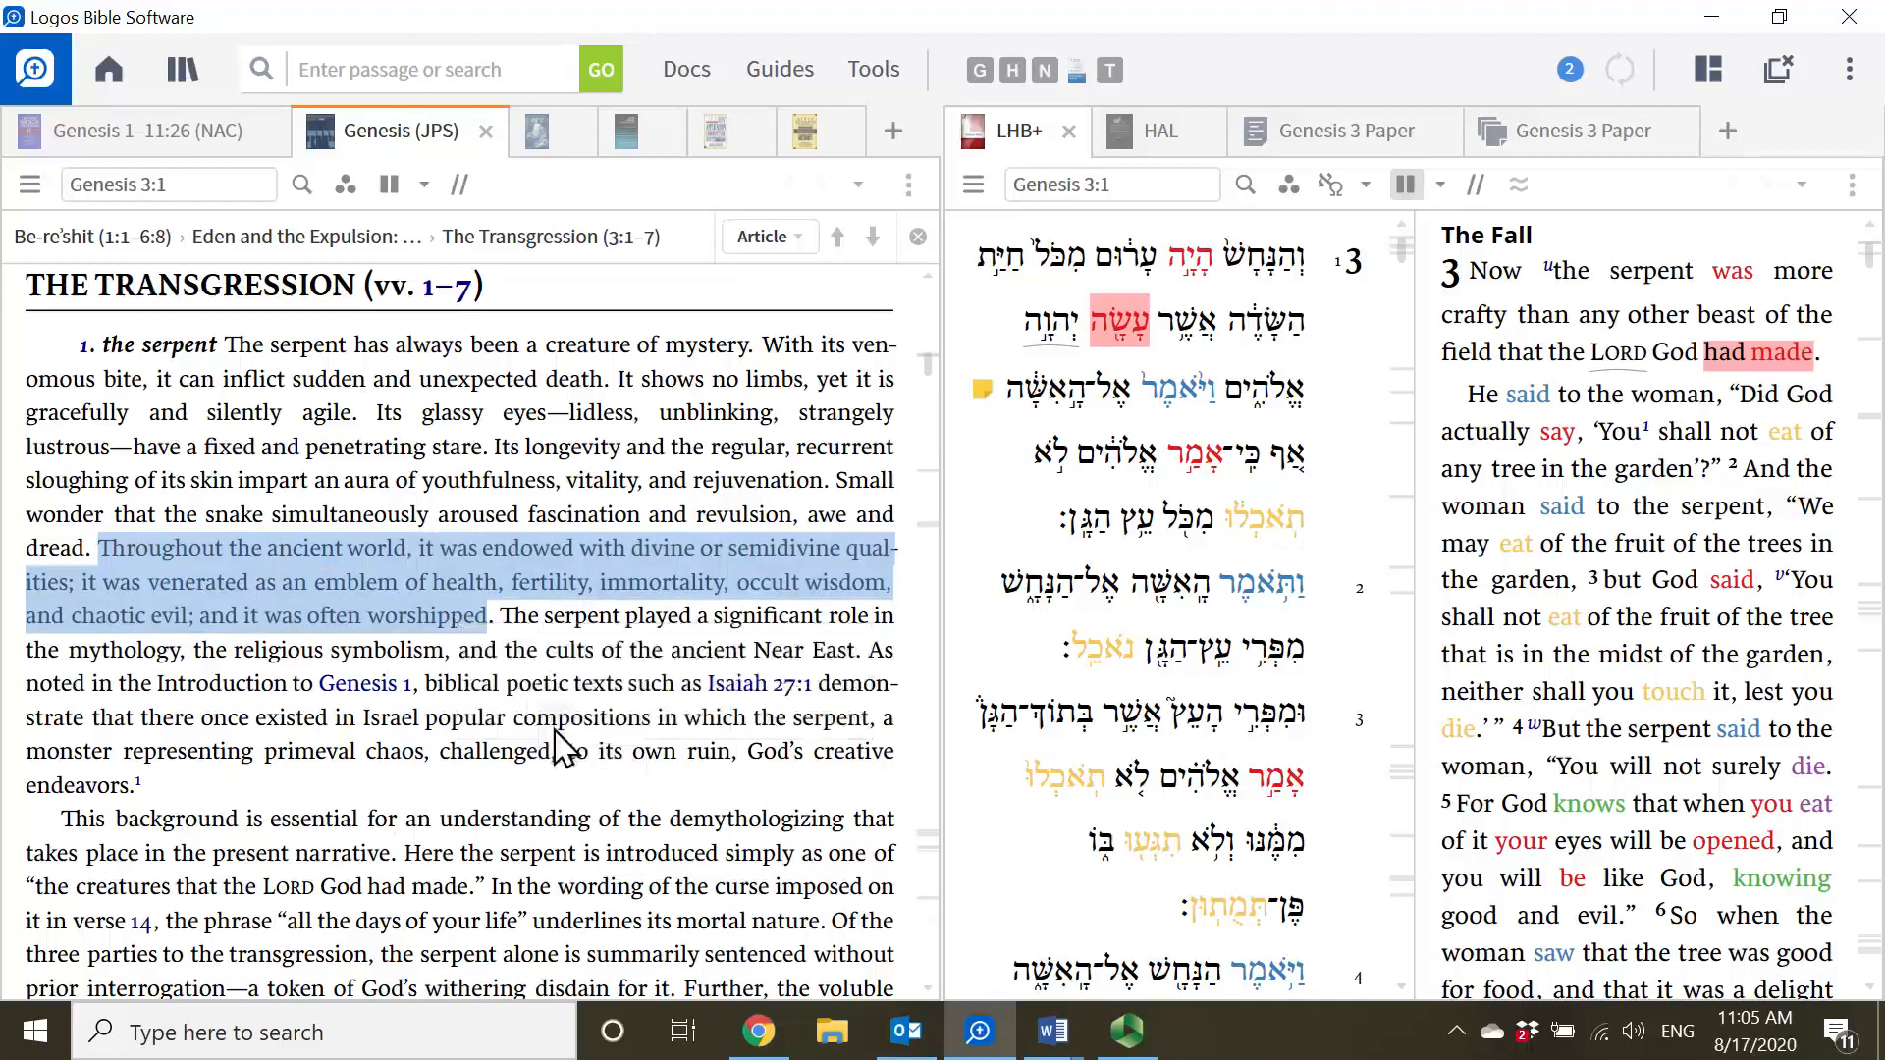
pyautogui.press('y')
# - Attach a note to the highlighted Genesis (JPS) passage reading "Helpful cultural context for the serpent."
pyautogui.click(101, 547)
pyautogui.moveTo(100, 547); pyautogui.dragTo(488, 619)
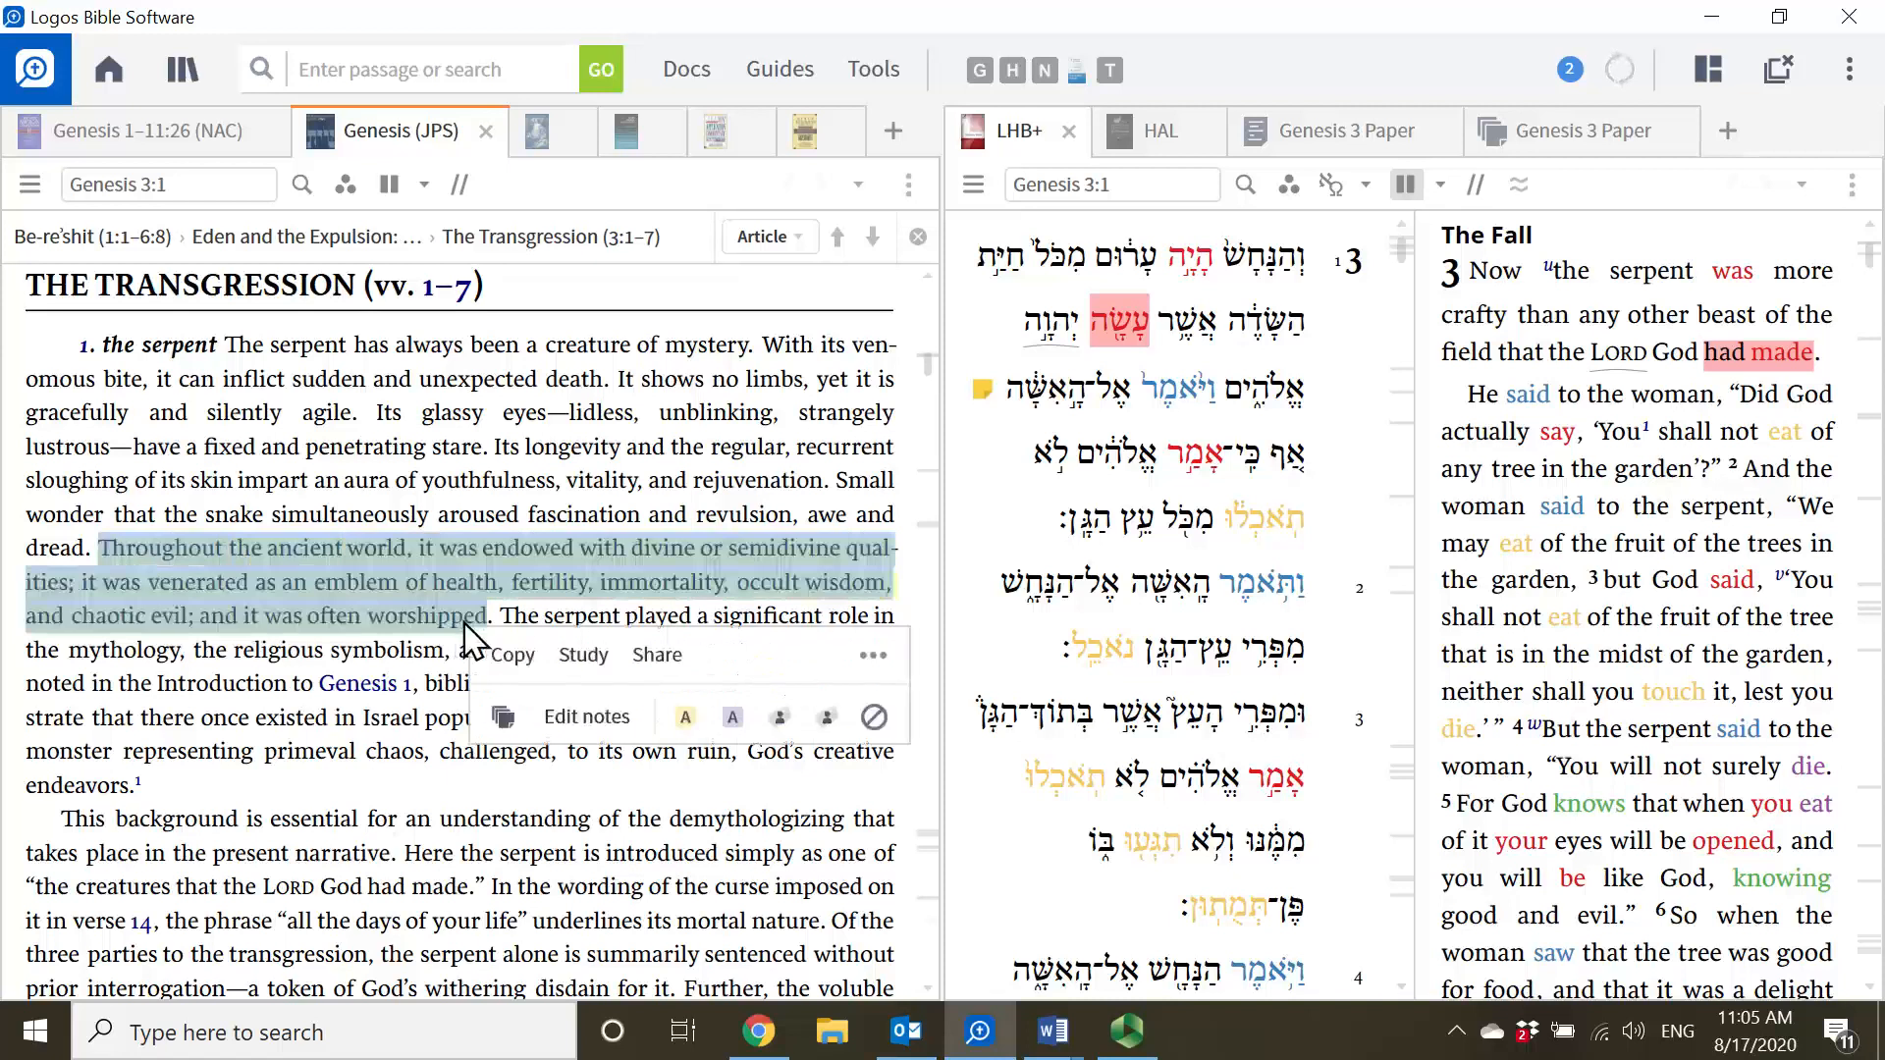
pyautogui.click(501, 717)
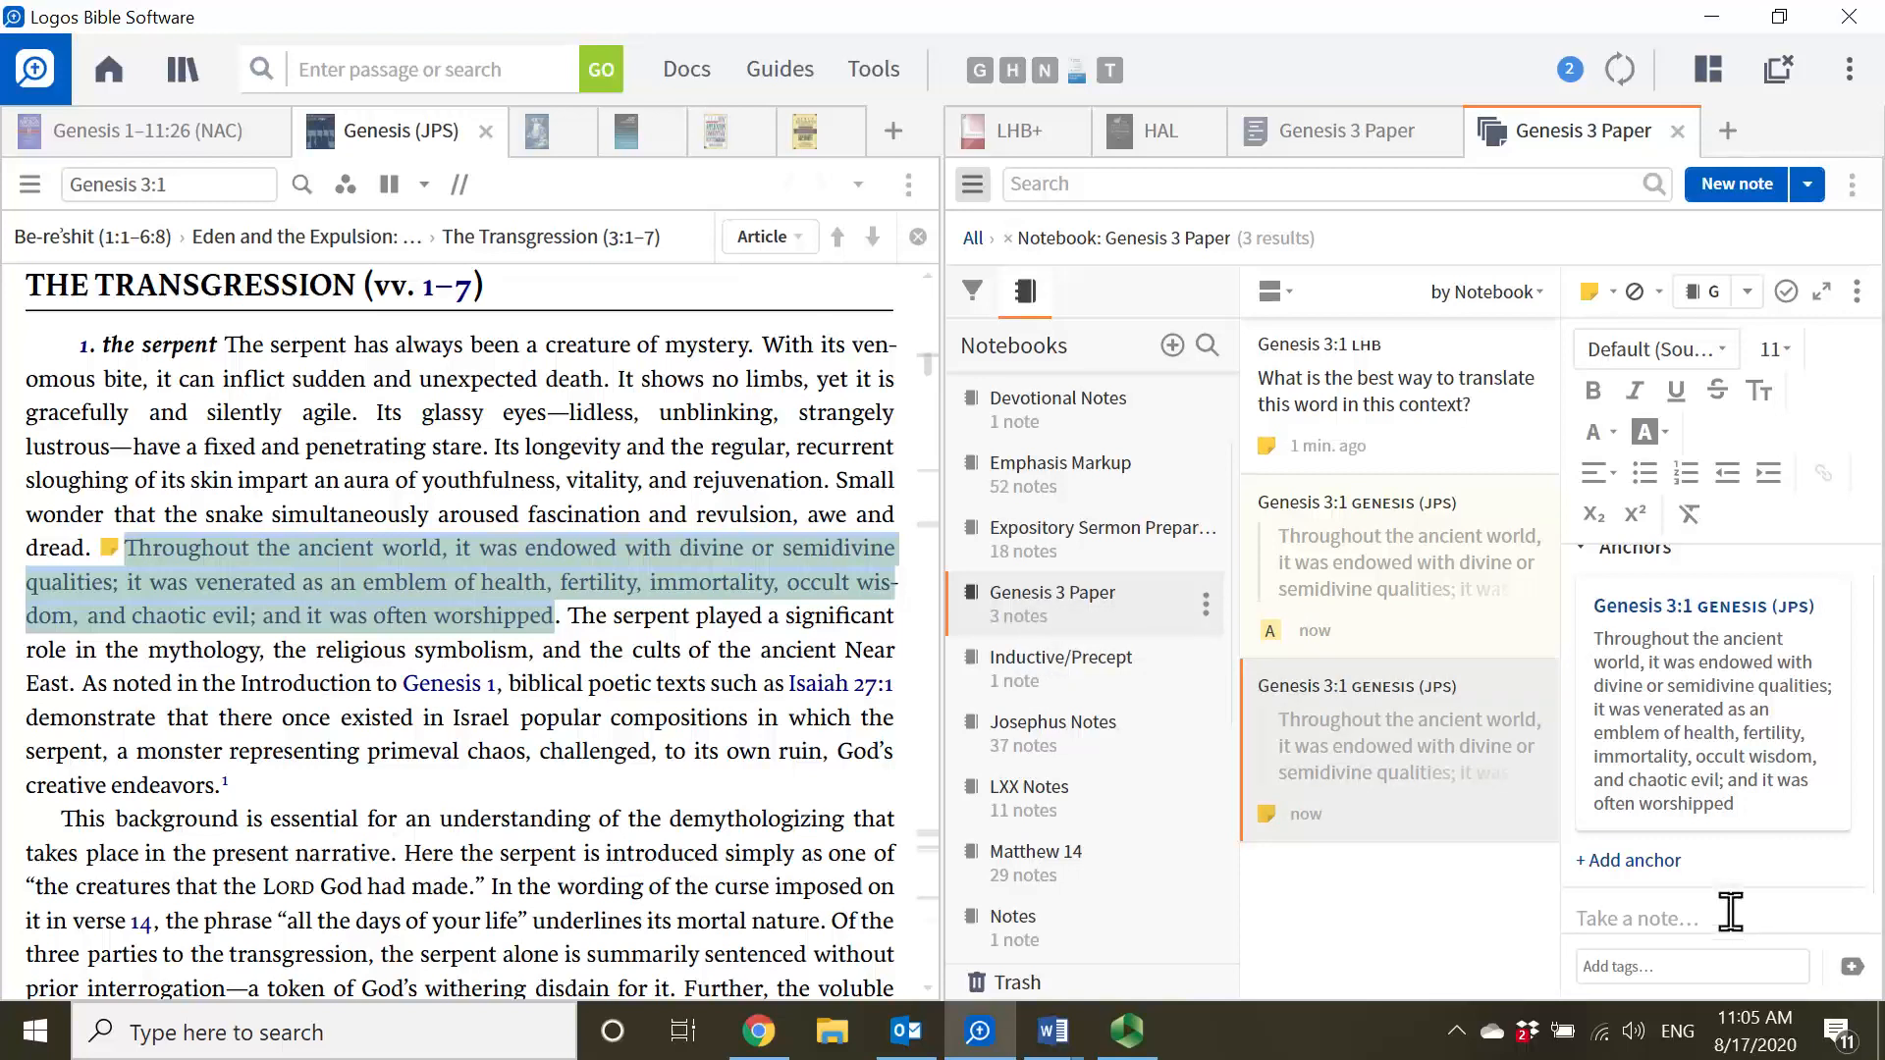
pyautogui.write('He')
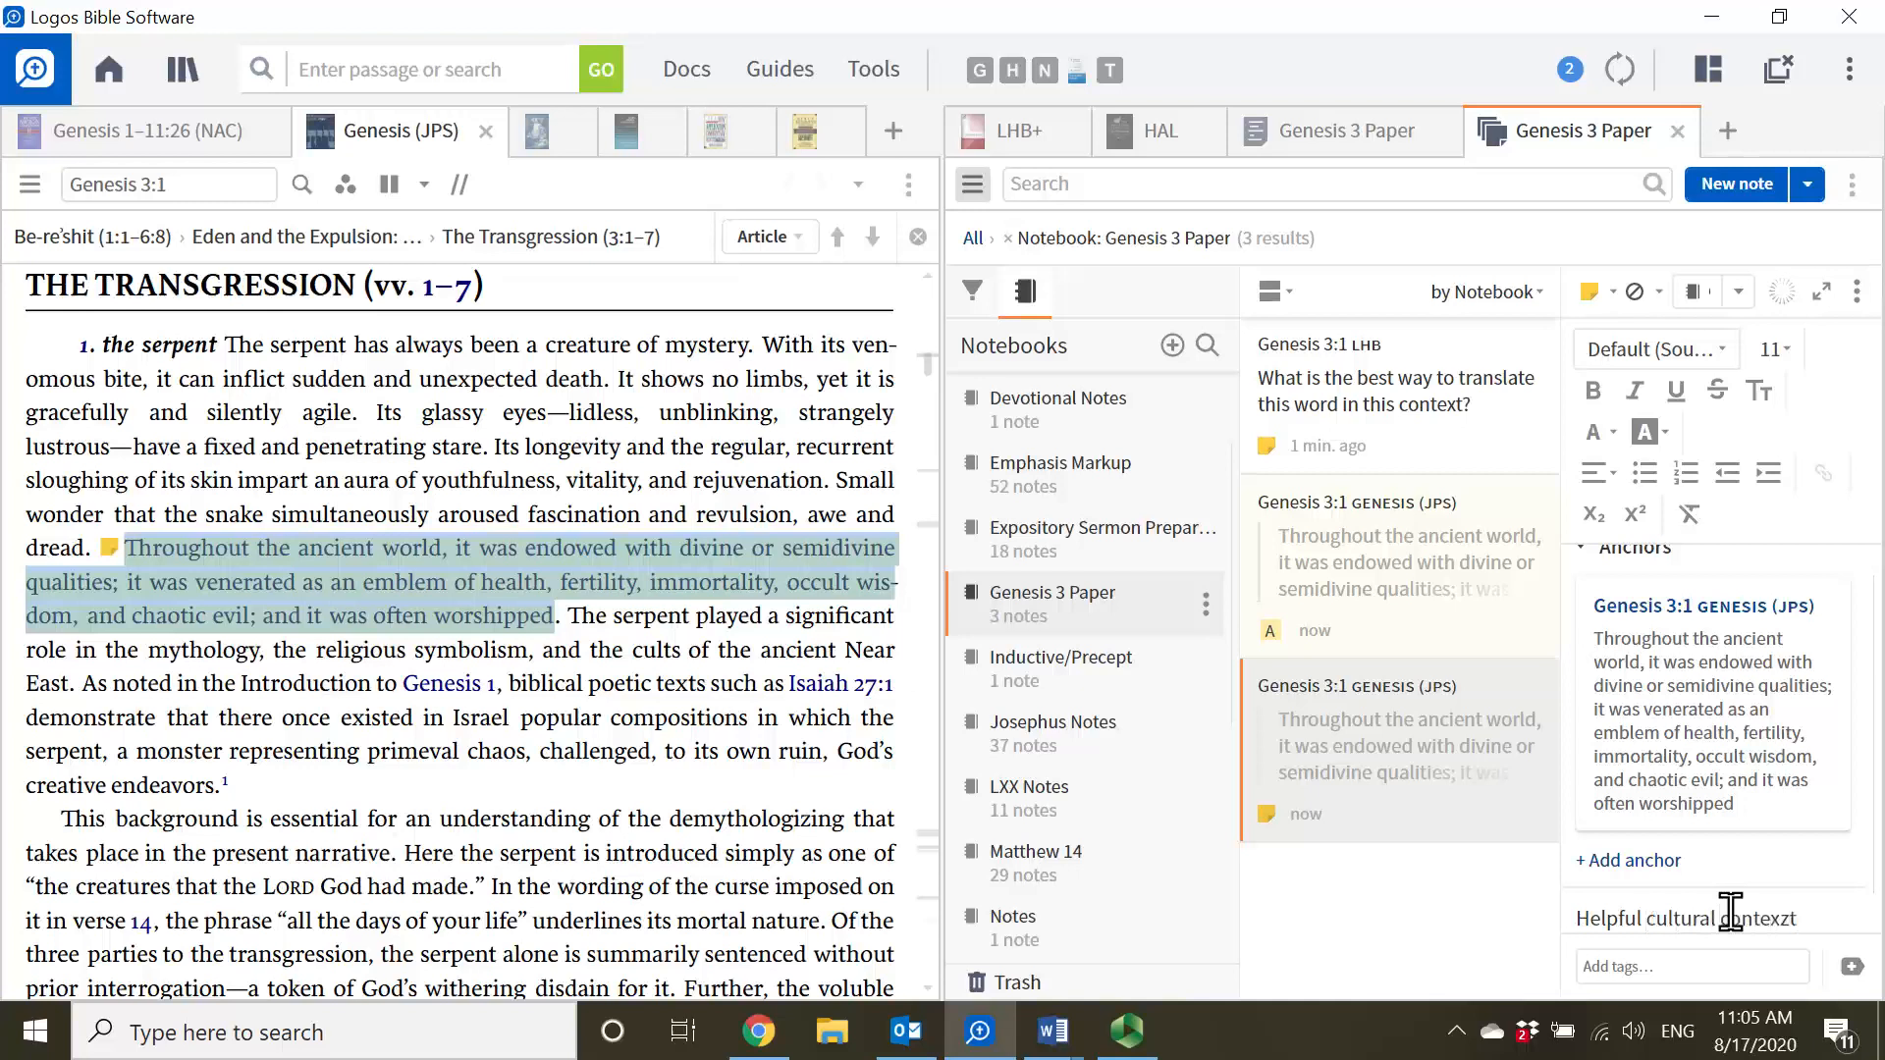
pyautogui.write('lpful cultural context for the se')
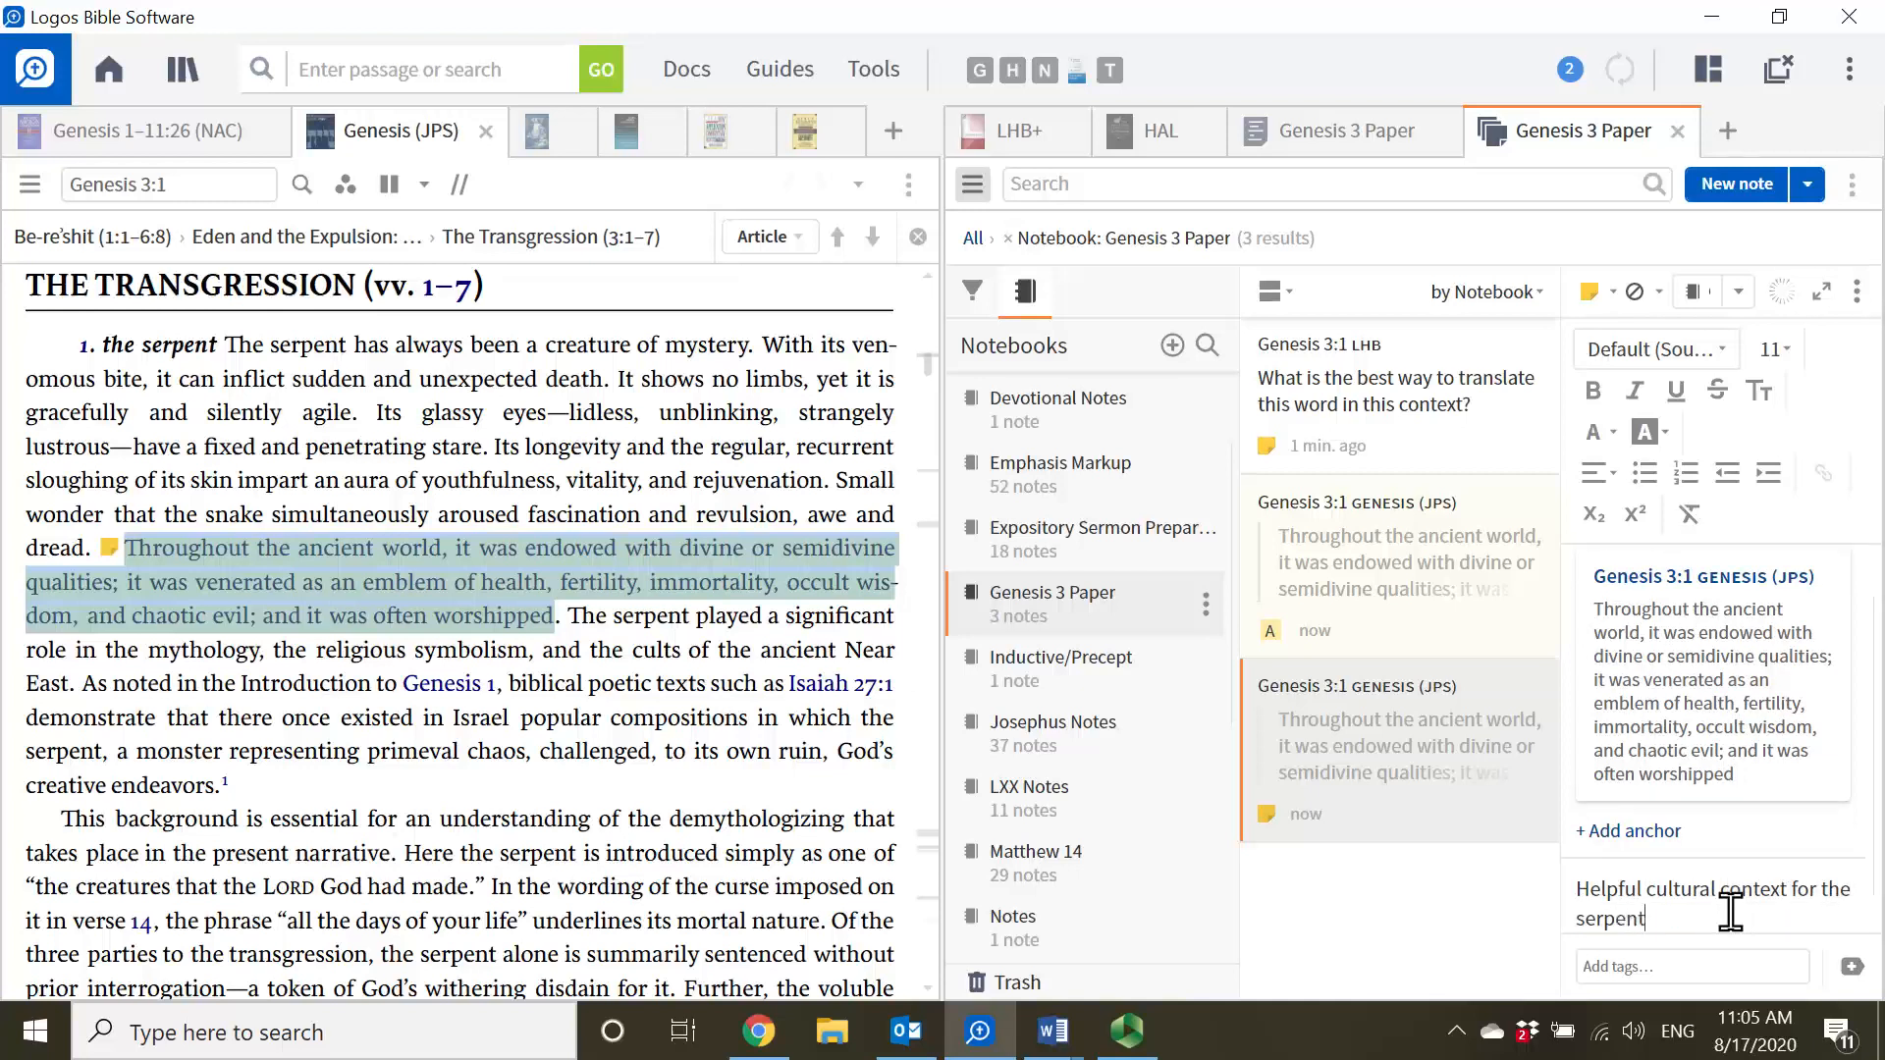
pyautogui.write('rpent ')
pyautogui.write('\\')
pyautogui.press('BackSpace')
pyautogui.write('.')
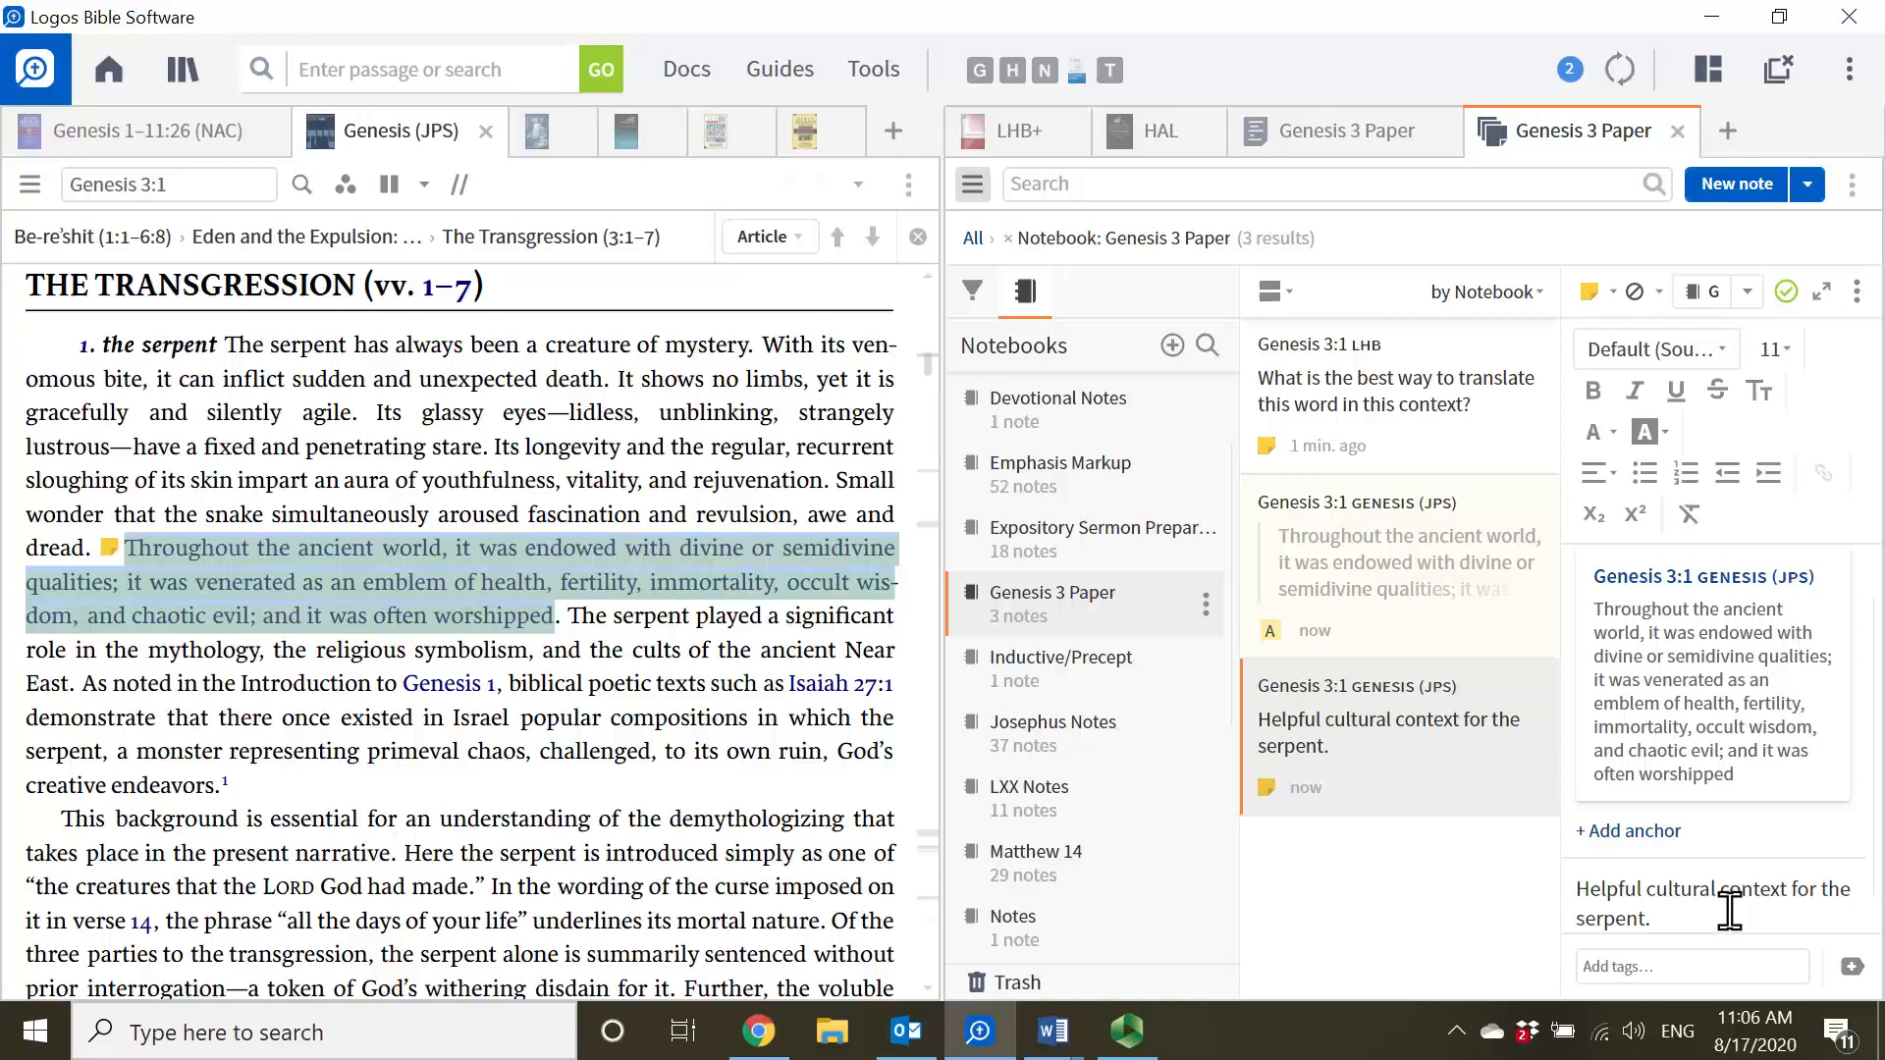
pyautogui.press('Return')
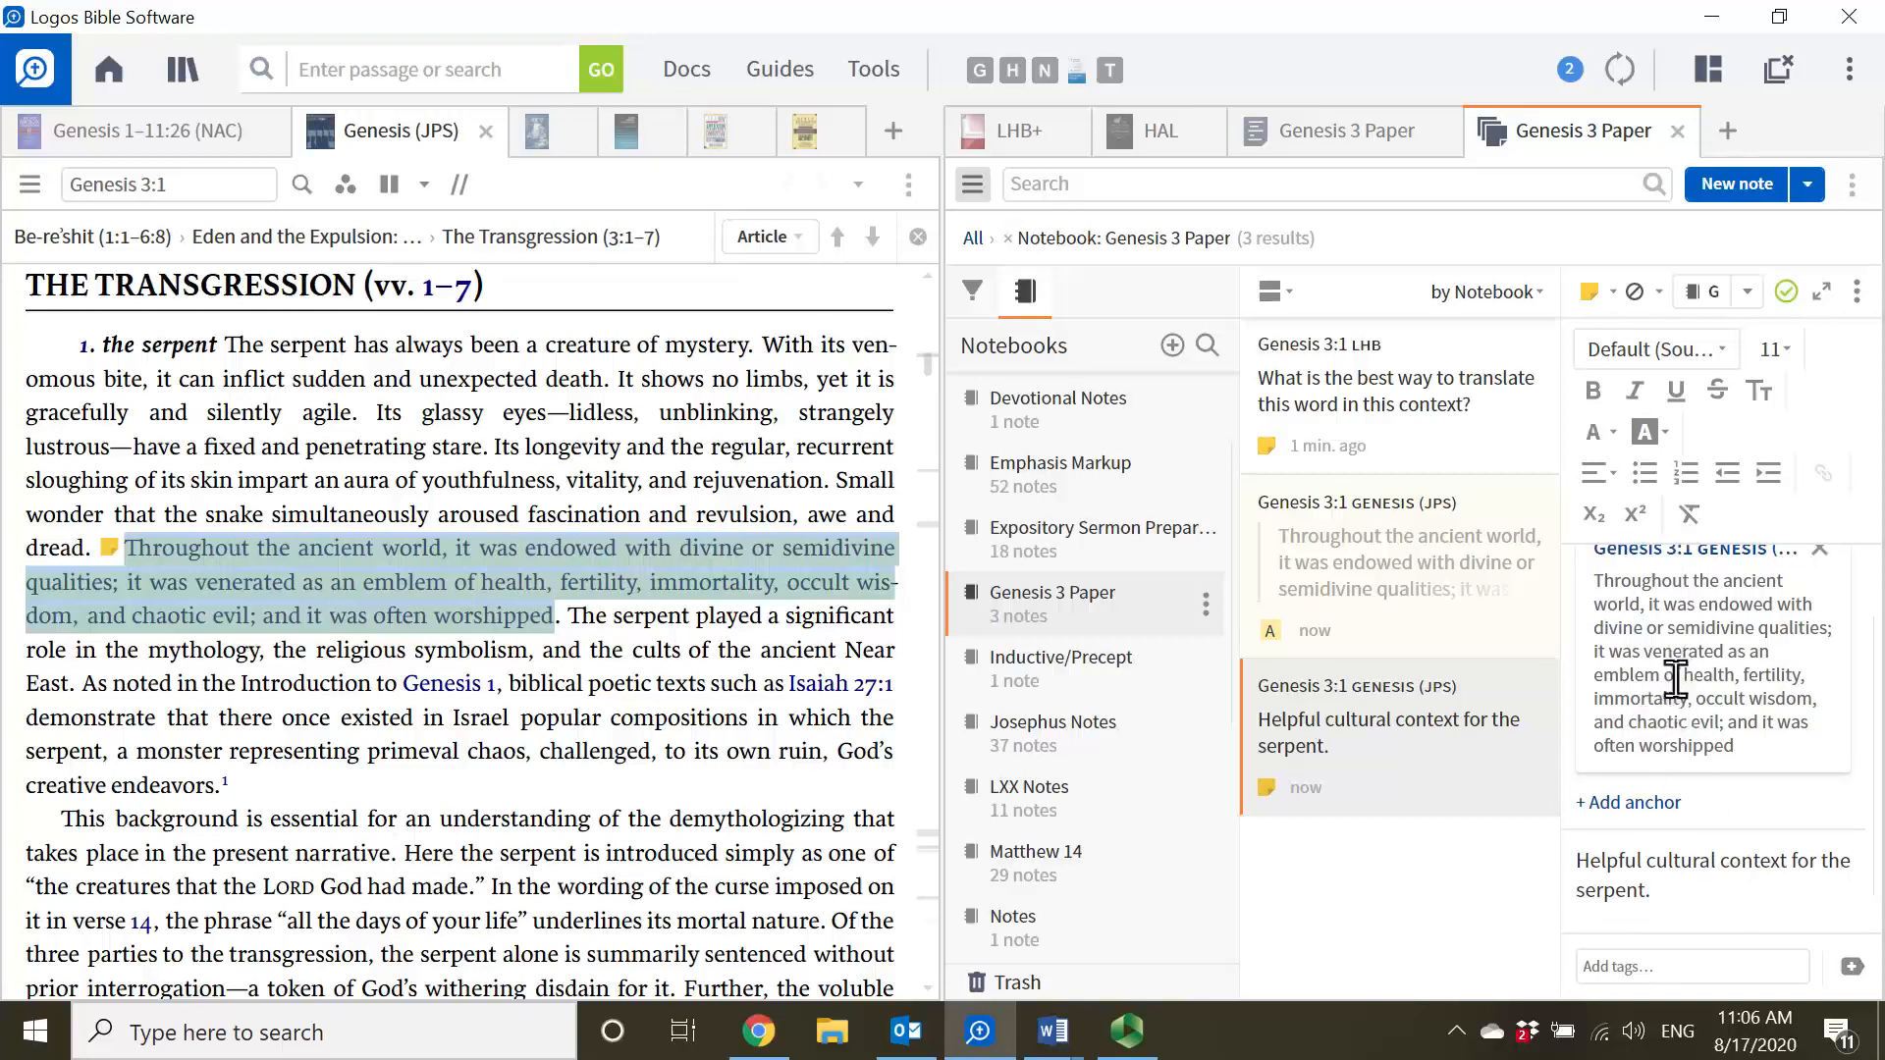
# - Review the note marker in Genesis (JPS) and the highlight and note entries in the Genesis 3 Paper notebook
pyautogui.scroll(1, 1676, 687)
pyautogui.click(295, 589)
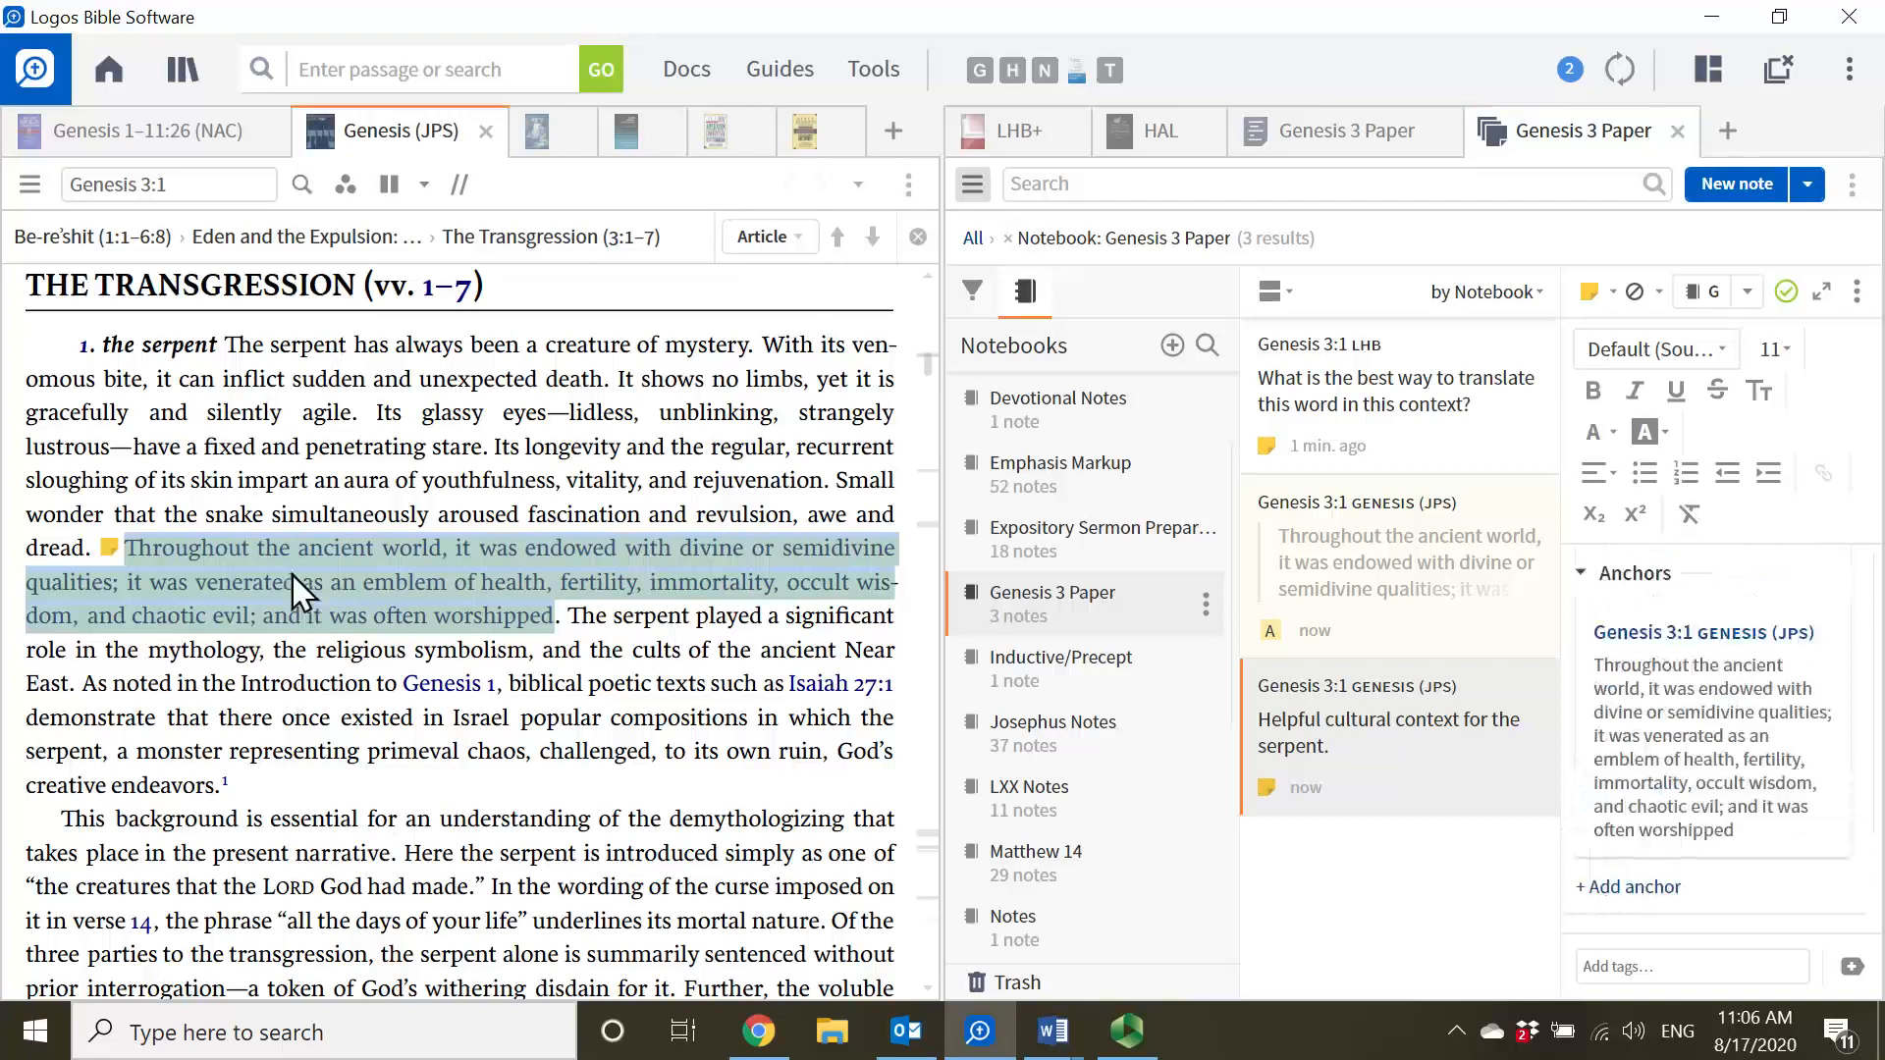
pyautogui.moveTo(111, 564)
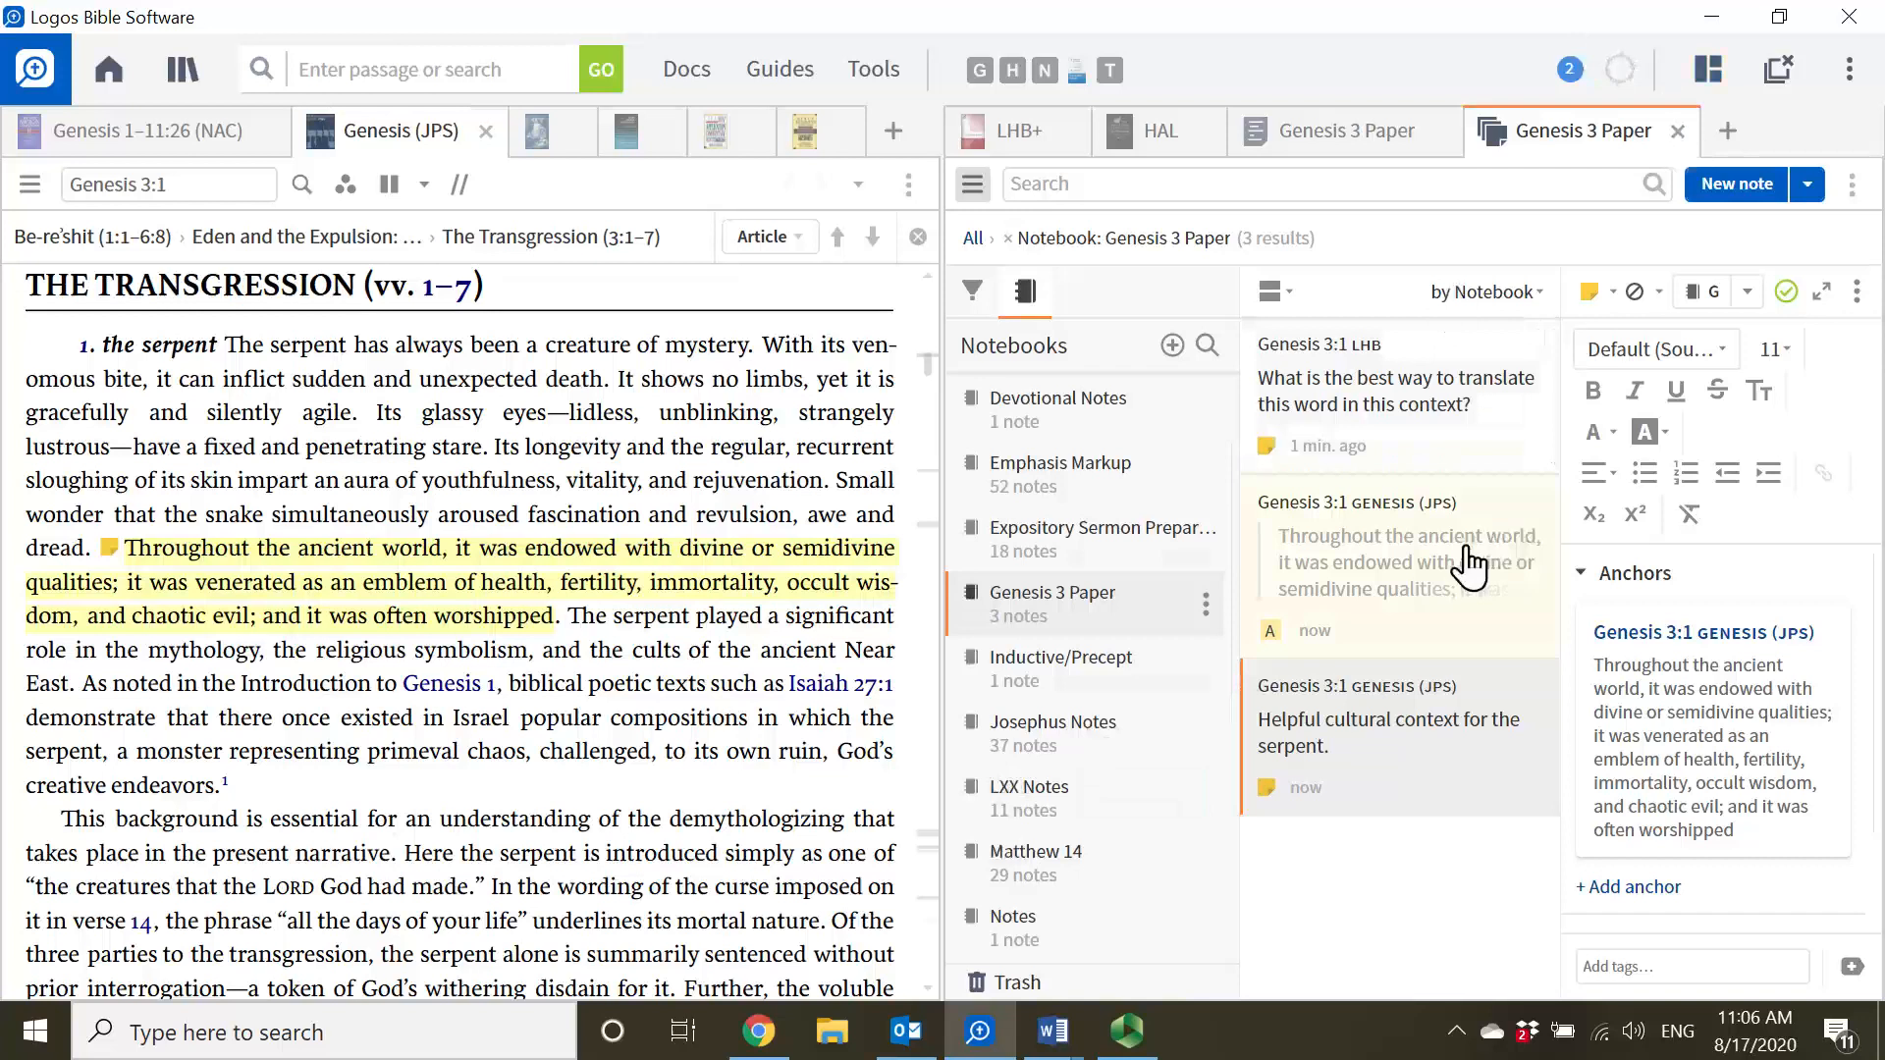
pyautogui.click(1384, 580)
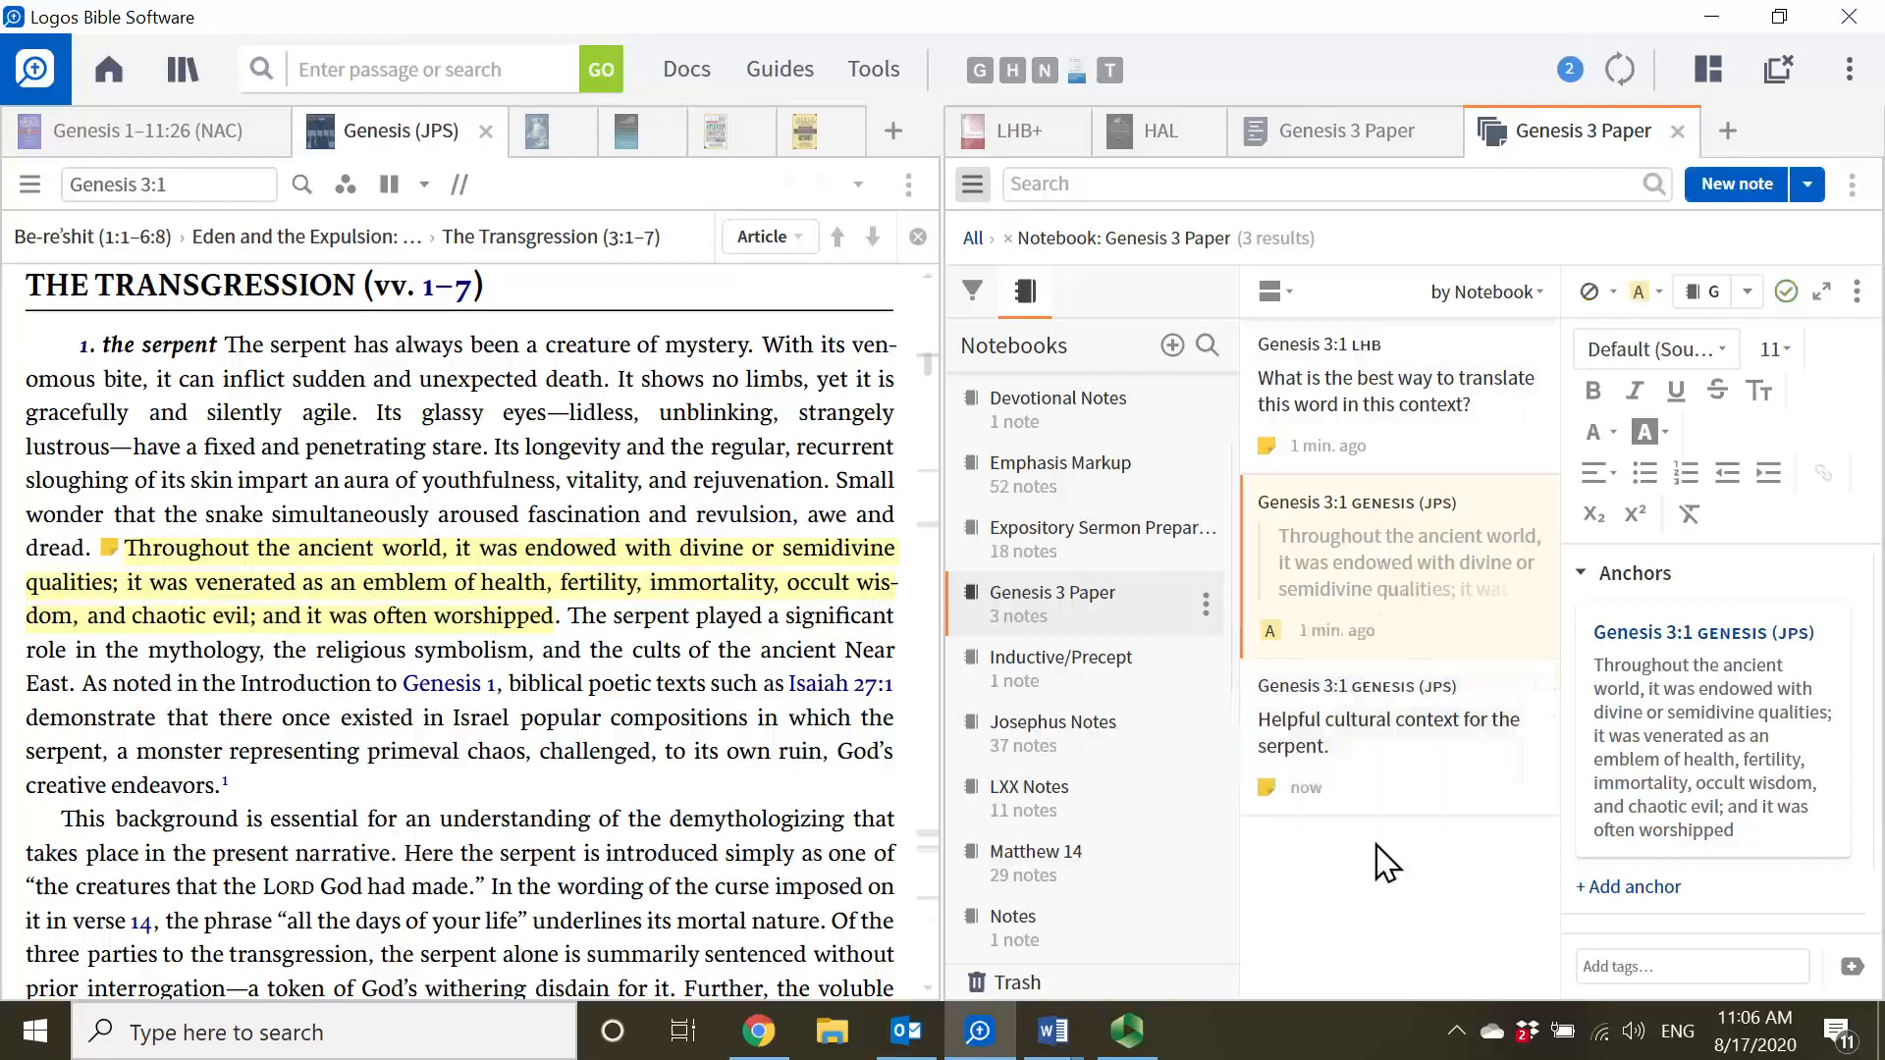
pyautogui.click(1362, 769)
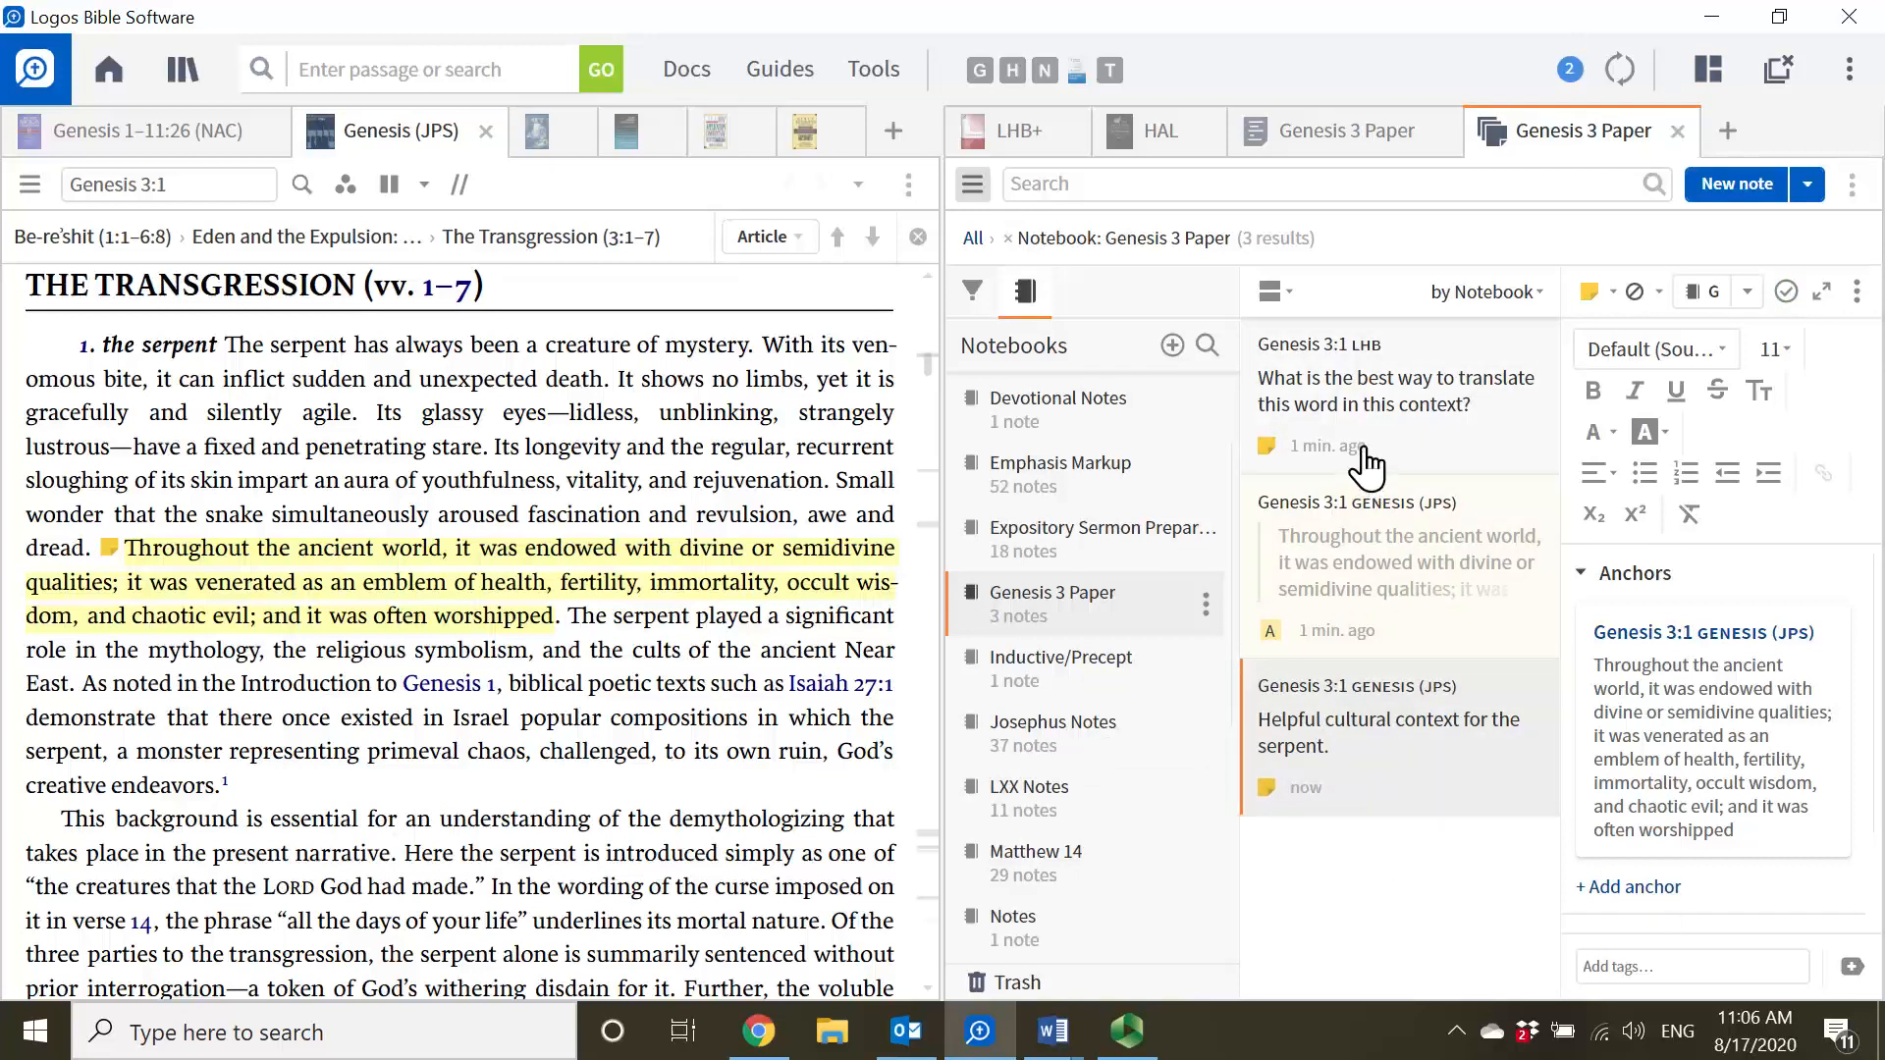
pyautogui.moveTo(1364, 451)
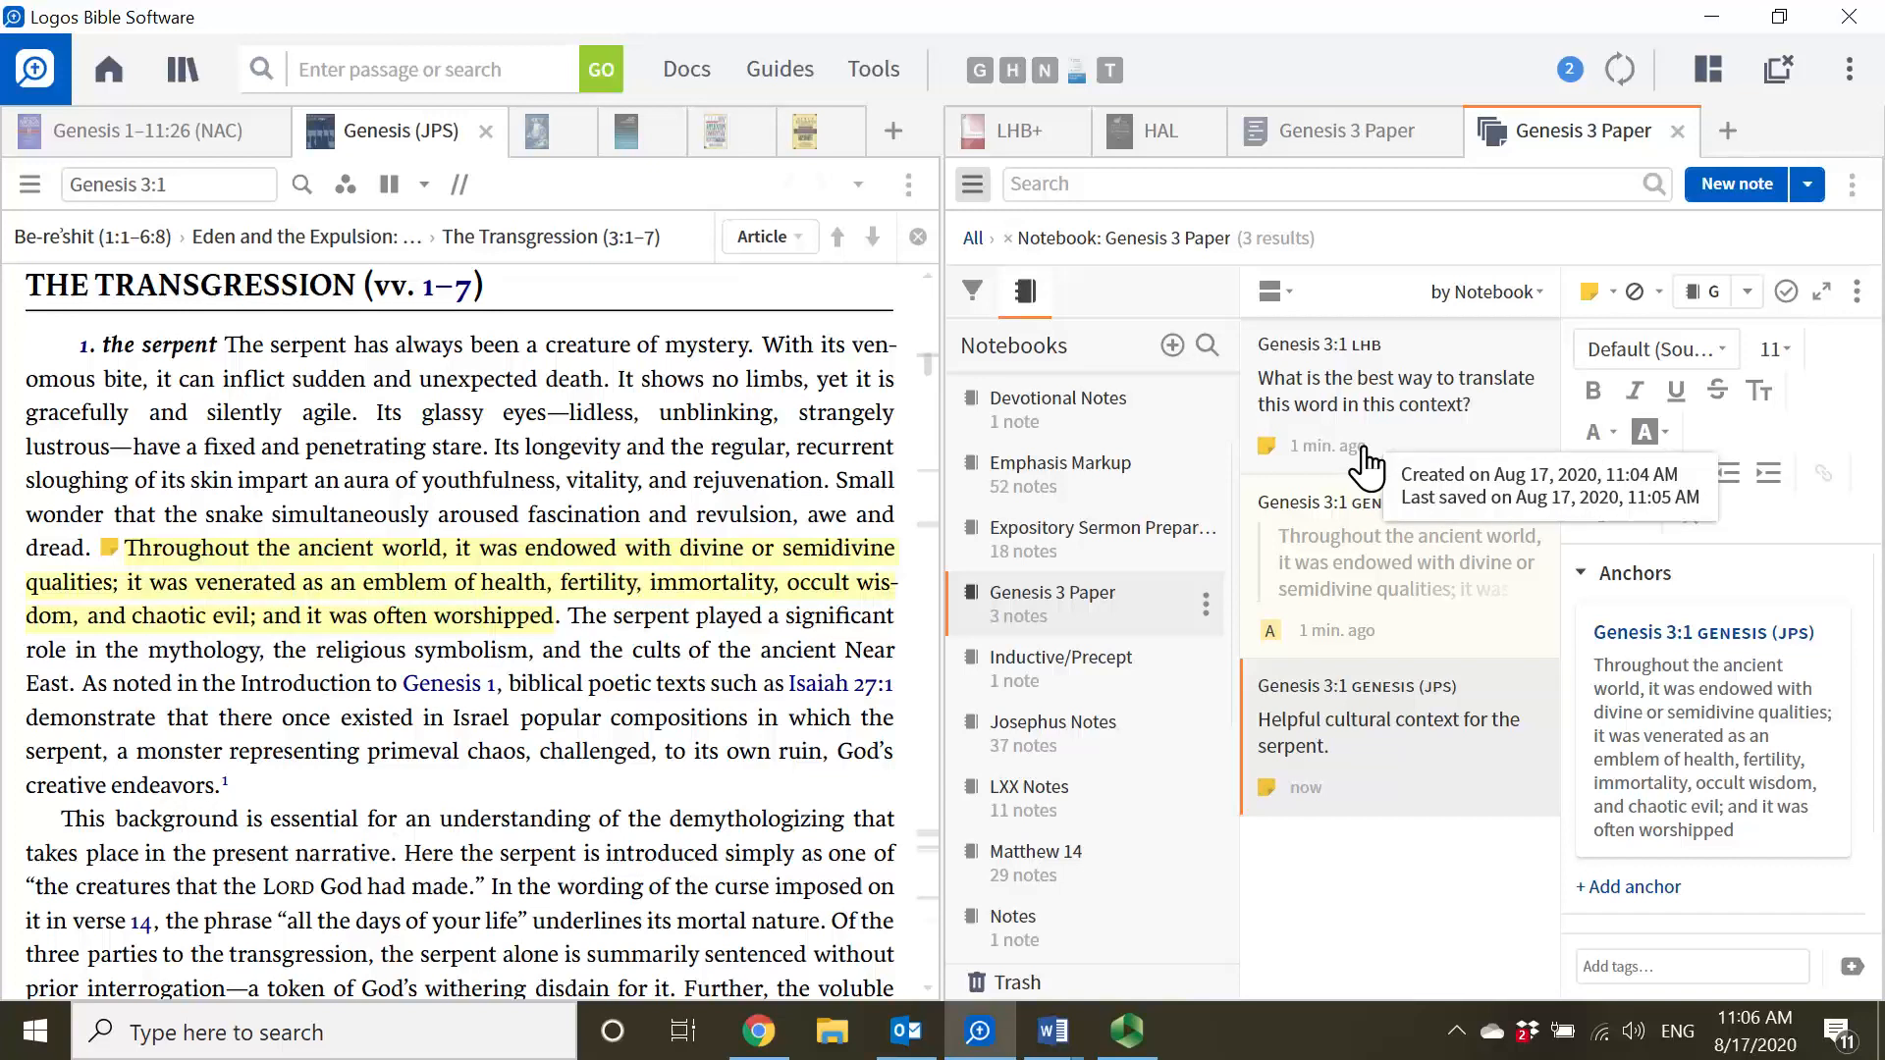
# - Move the Genesis 3 Paper notebook into the commentaries' pane, and view the selection options for the end of Genesis 3:4 in Hebrew
pyautogui.moveTo(1541, 138); pyautogui.dragTo(438, 580)
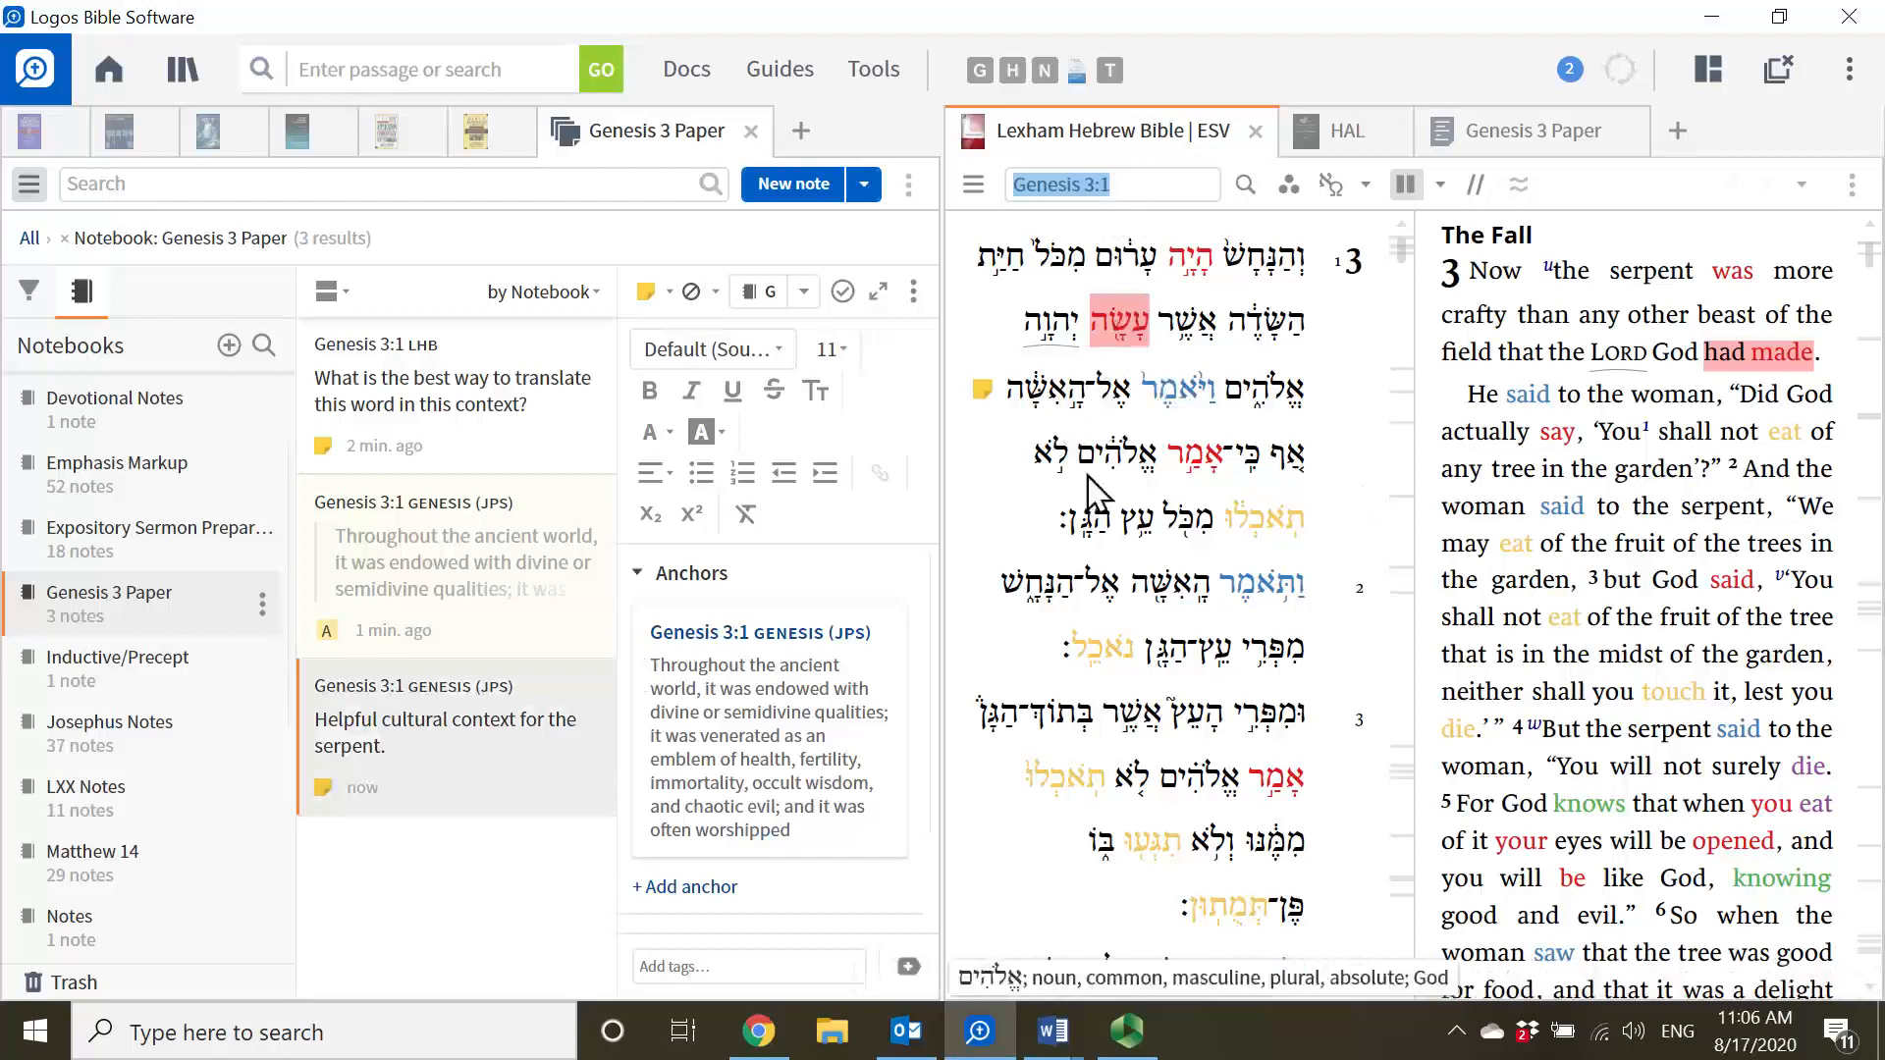
pyautogui.scroll(-3, 1049, 599)
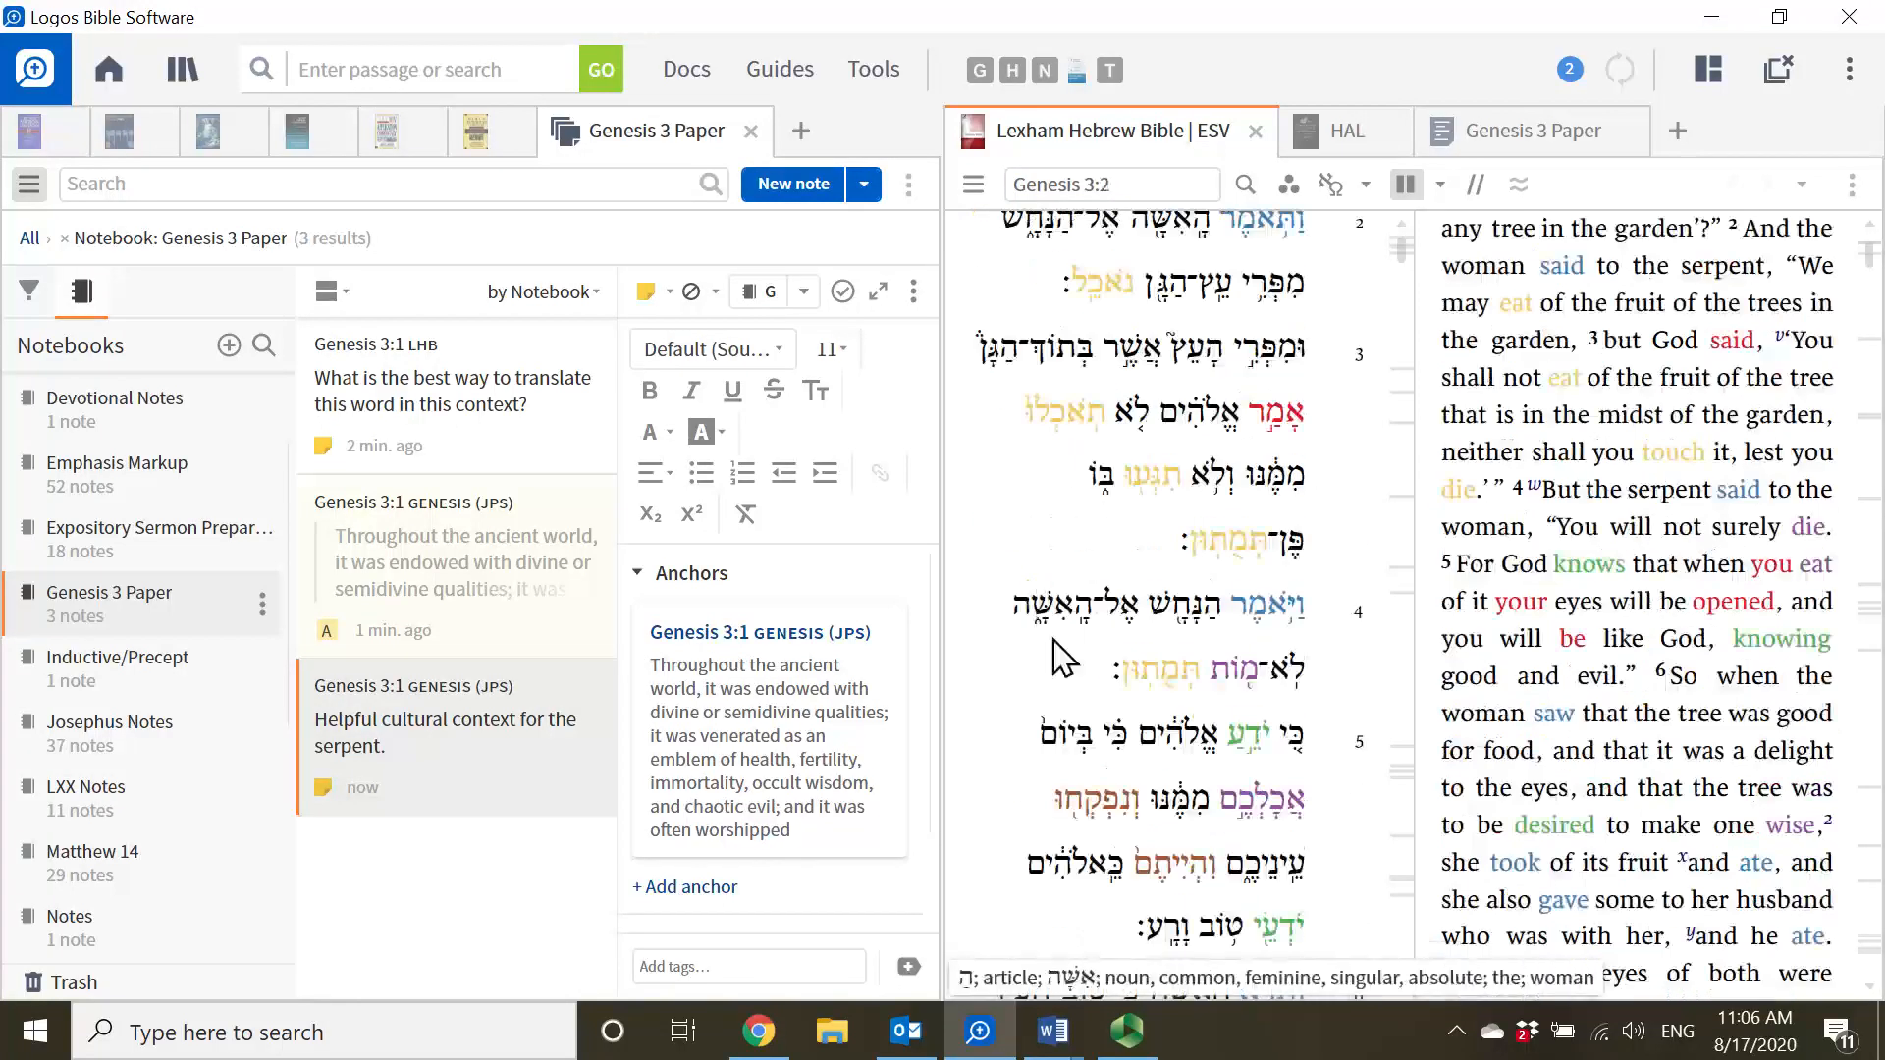
pyautogui.moveTo(1127, 631); pyautogui.dragTo(1300, 724)
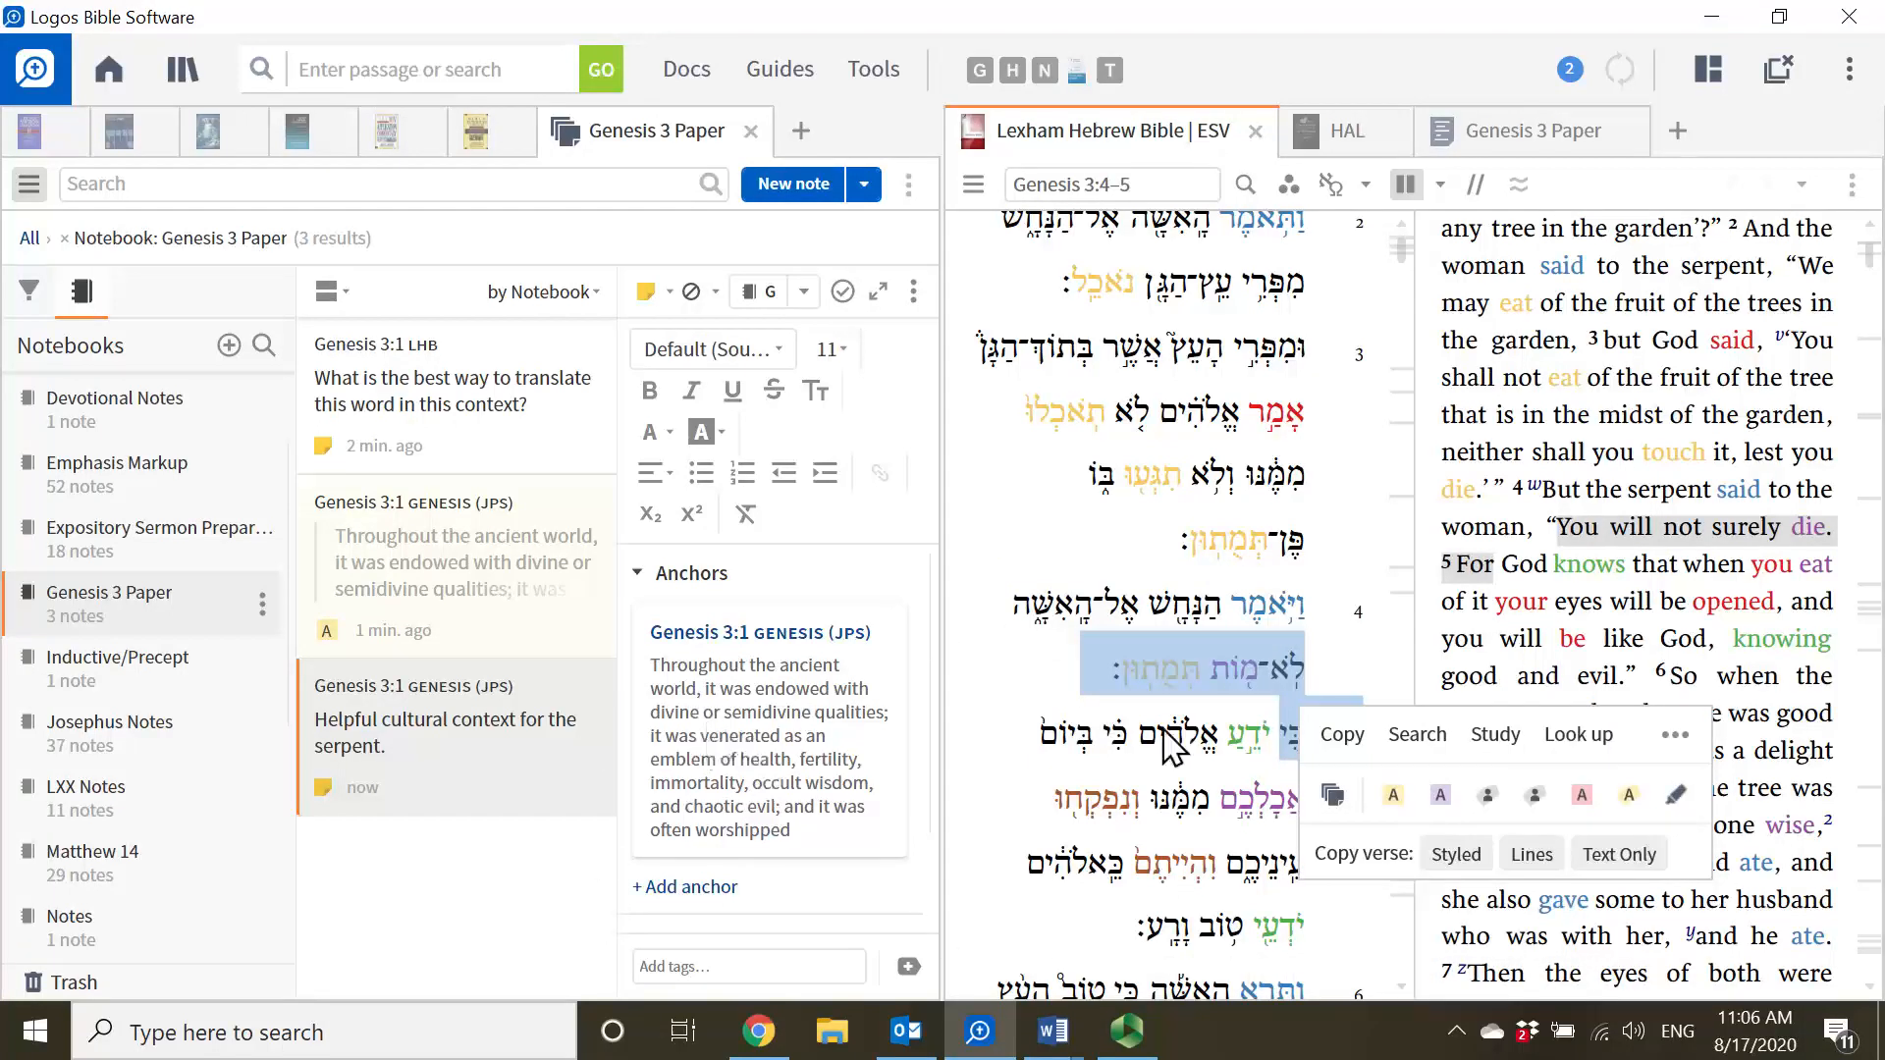
pyautogui.click(1017, 685)
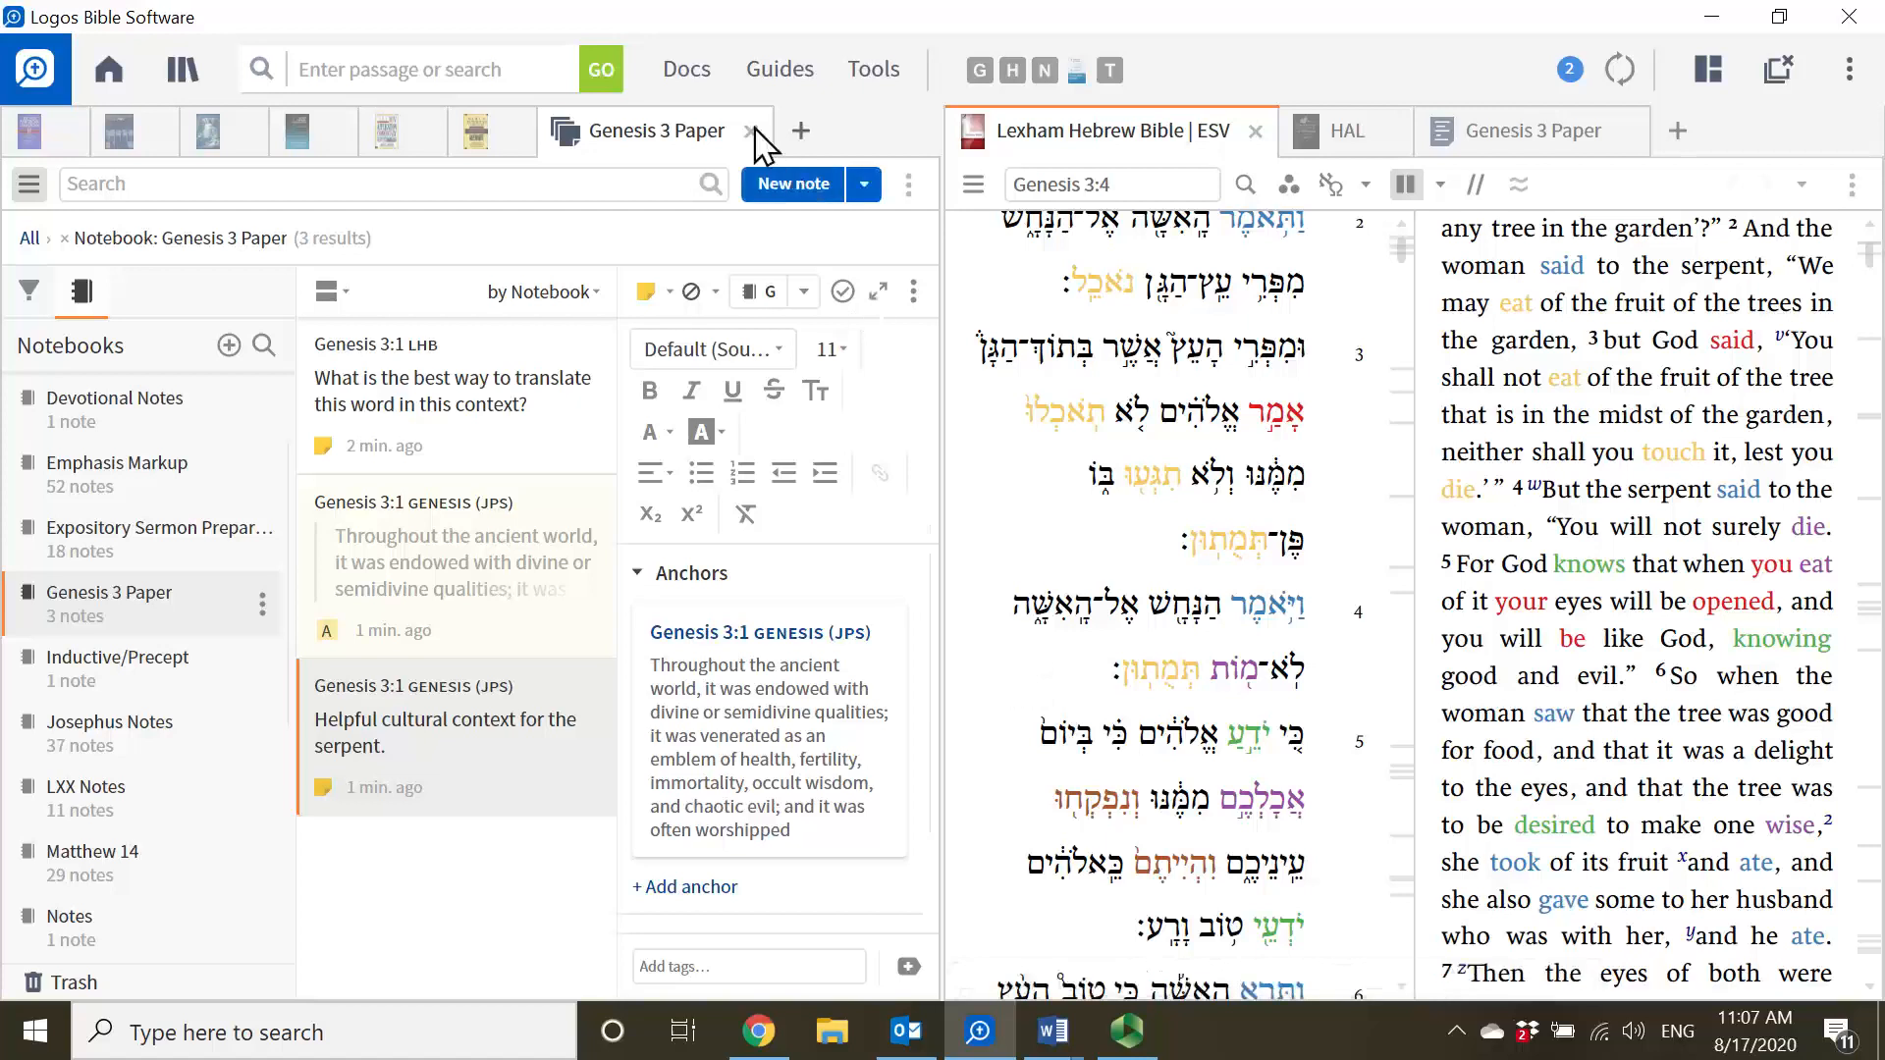
# - Move the Genesis 3 Paper notebook into the pane with the Lexham Hebrew Bible and HAL
pyautogui.moveTo(648, 147); pyautogui.dragTo(1335, 471)
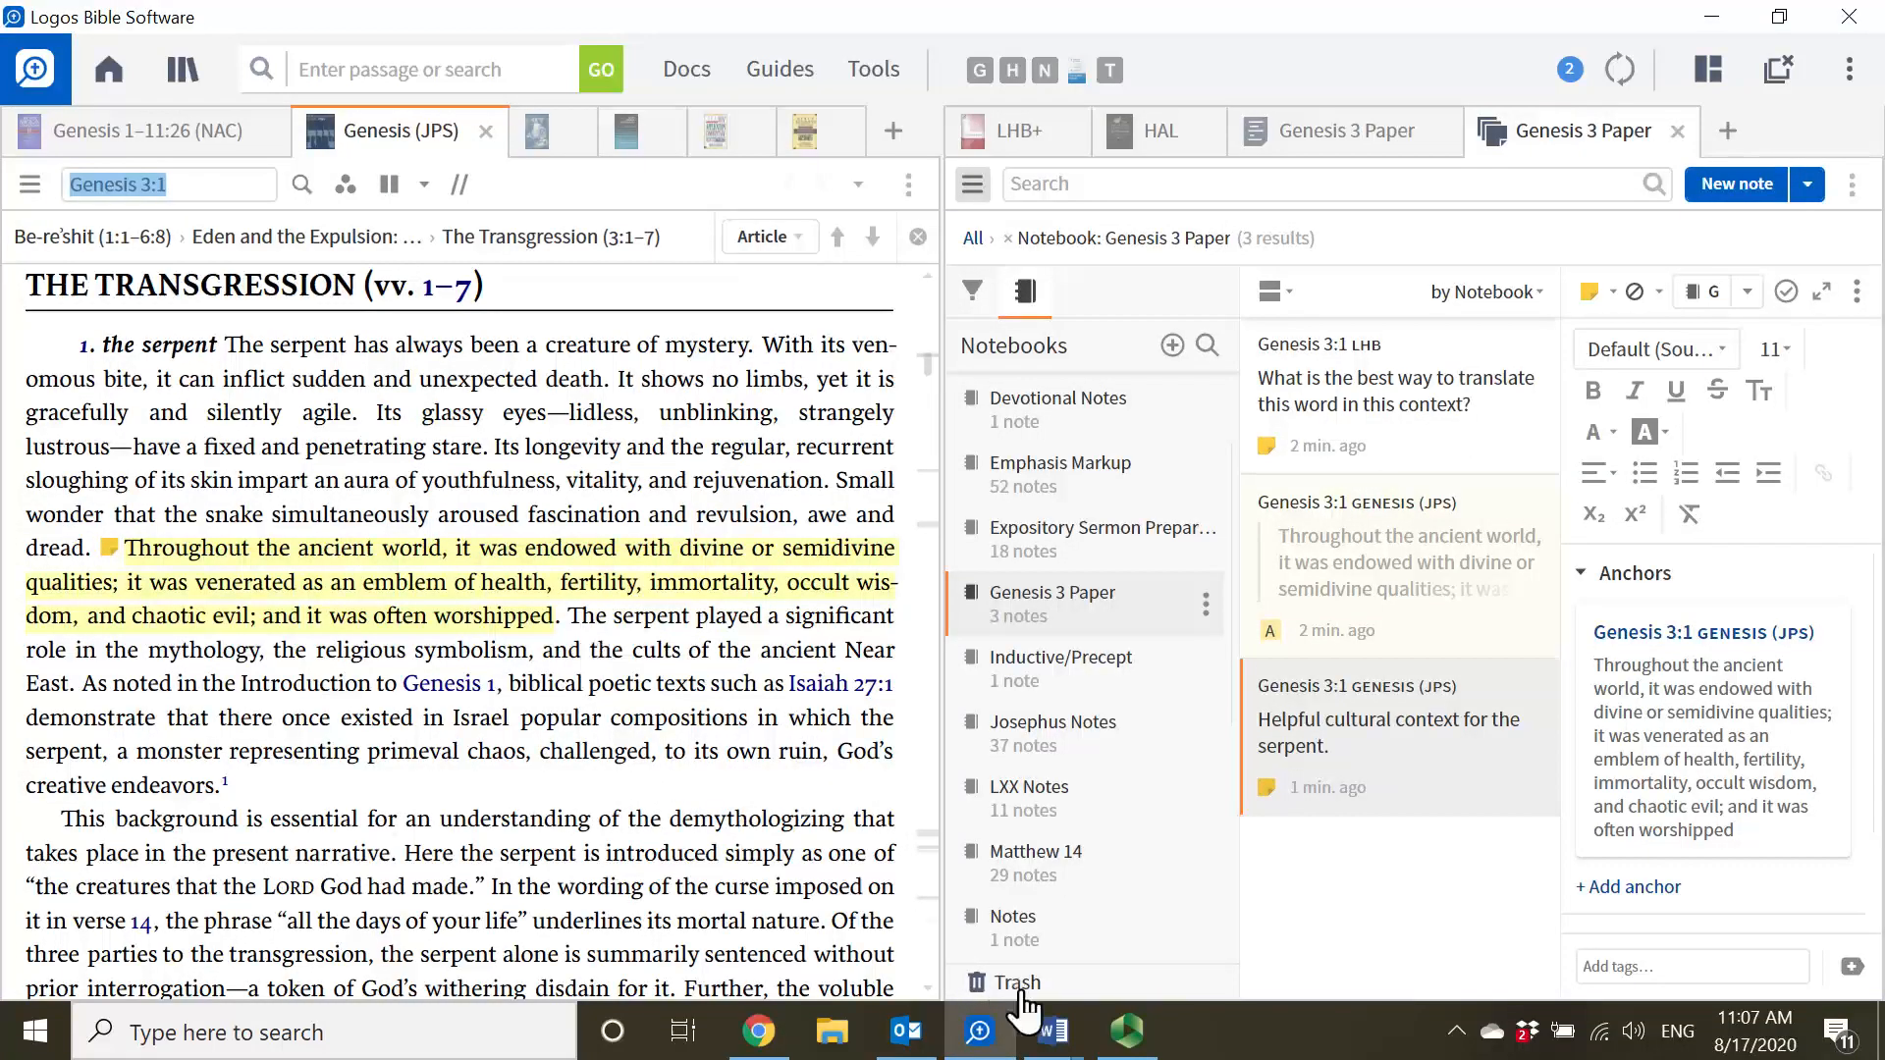
# - Switch to Word and create a new blank document
pyautogui.click(1046, 1032)
pyautogui.click(1211, 913)
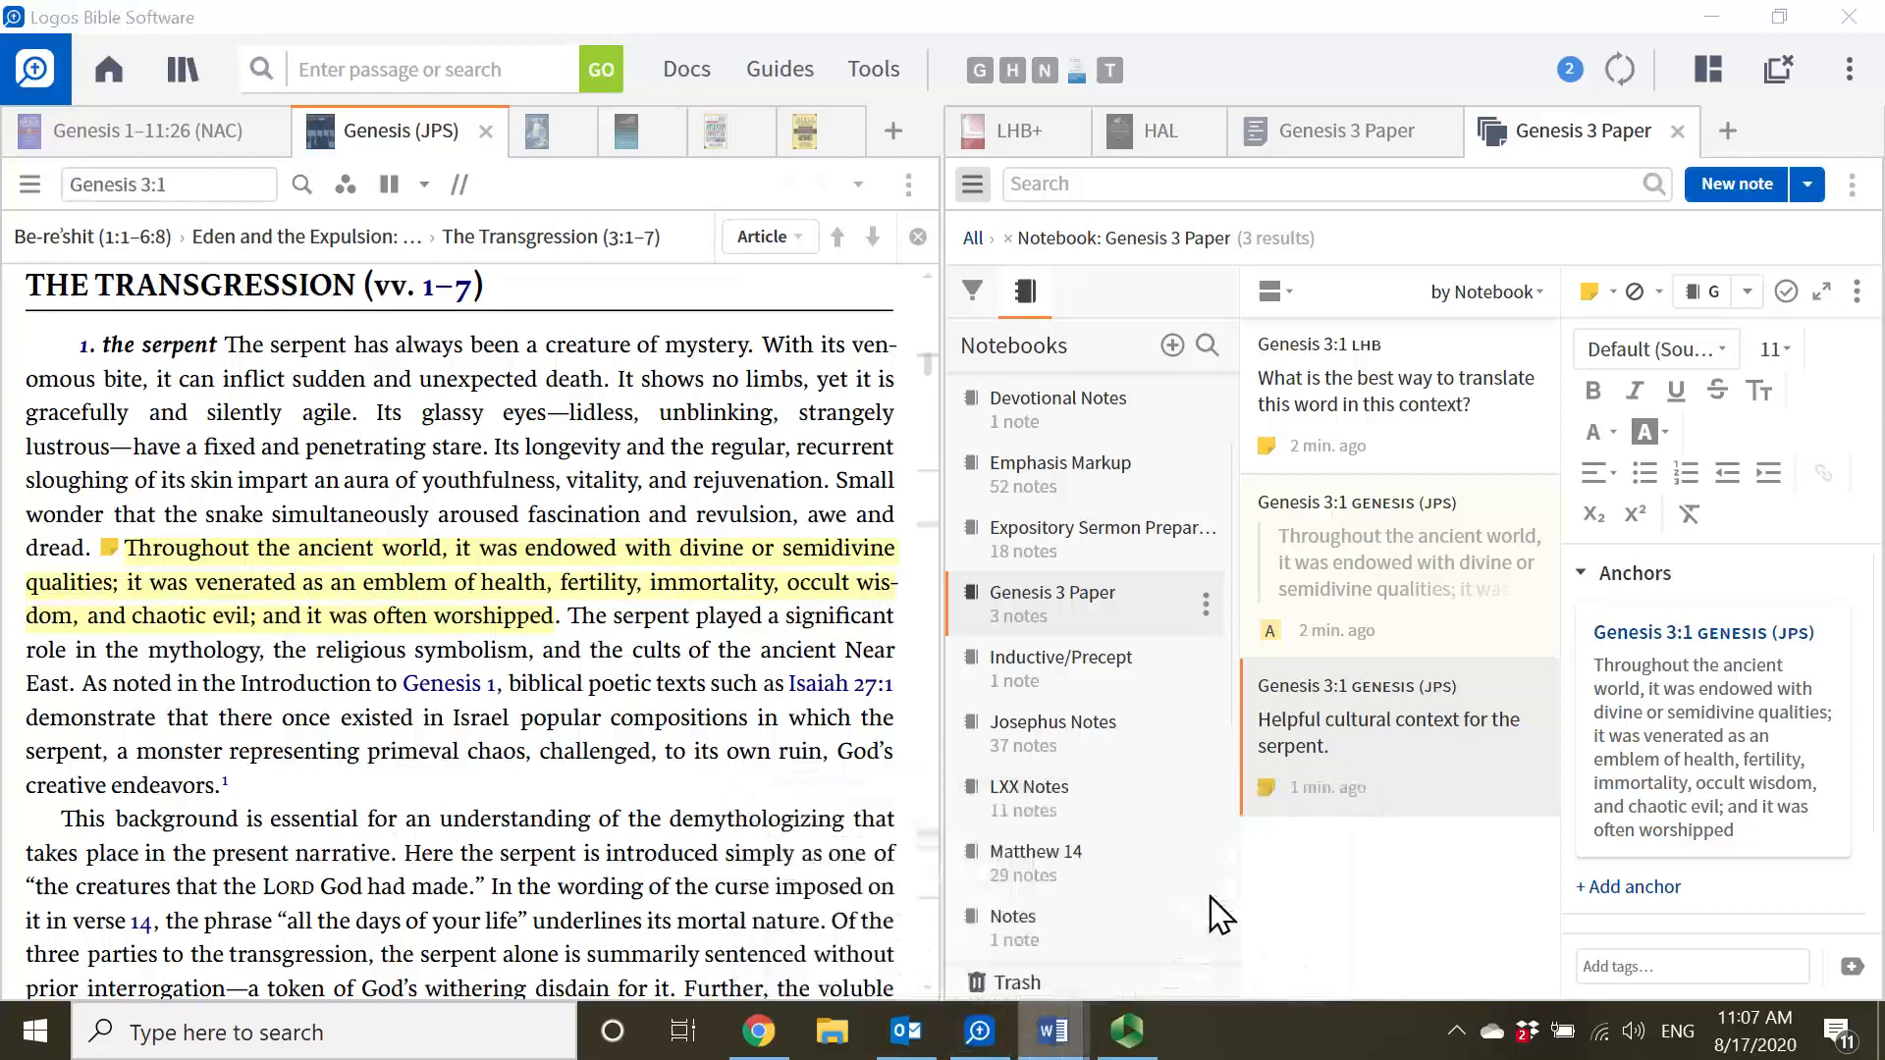
pyautogui.click(43, 65)
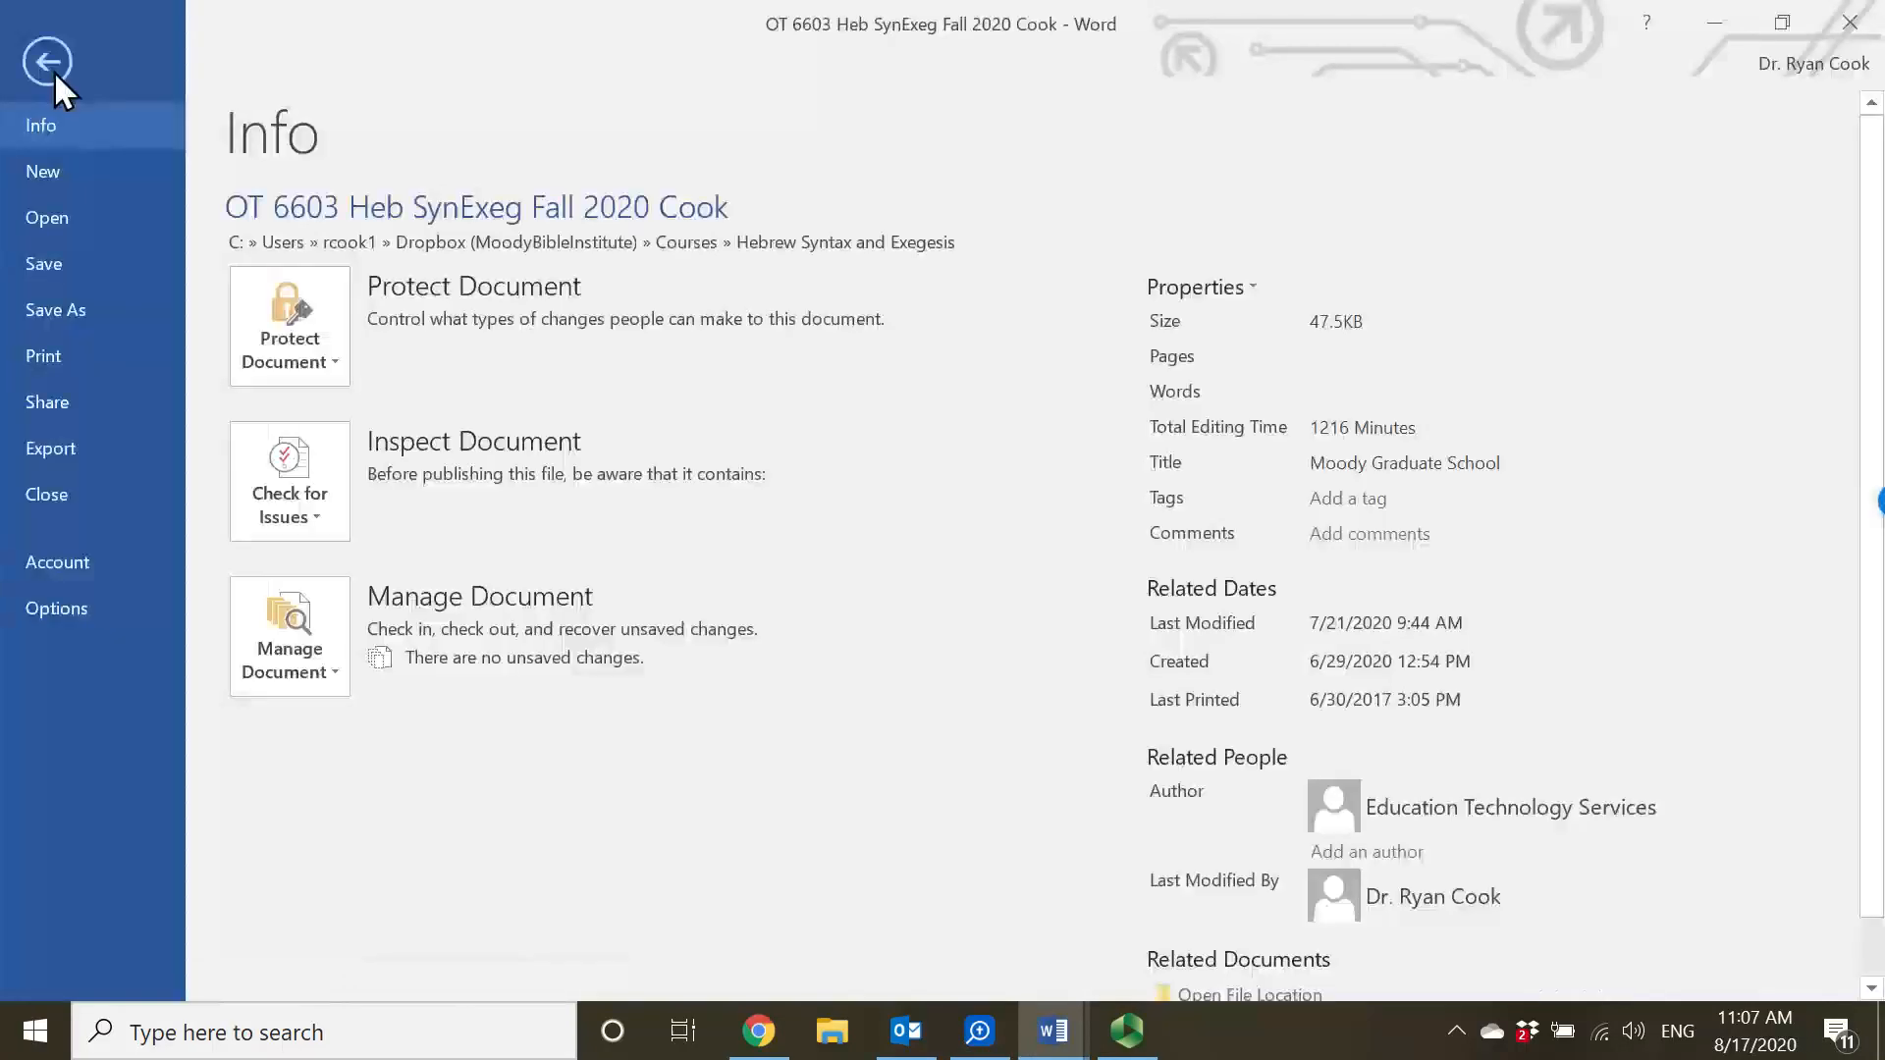
pyautogui.click(78, 186)
pyautogui.click(379, 433)
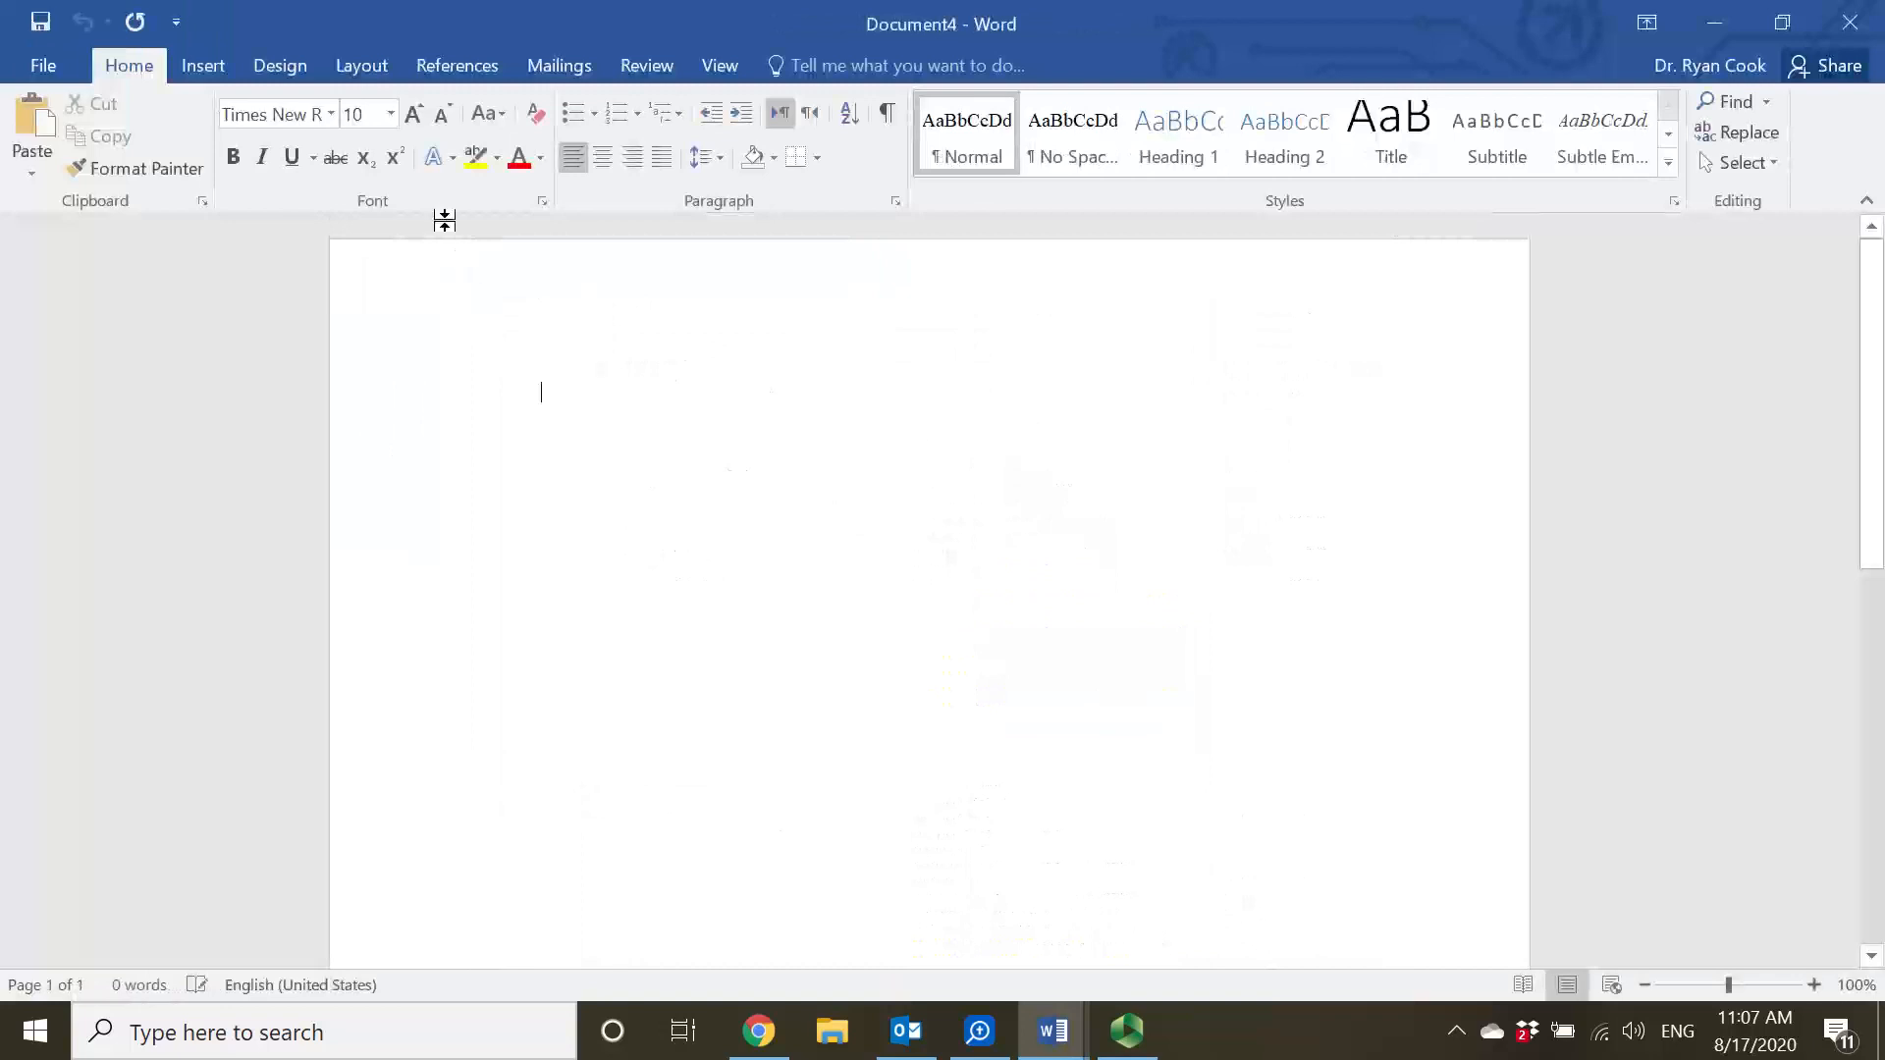
# - Set the font size to 12 and enter "Sample typing" as the document's first line
pyautogui.click(414, 115)
pyautogui.click(414, 115)
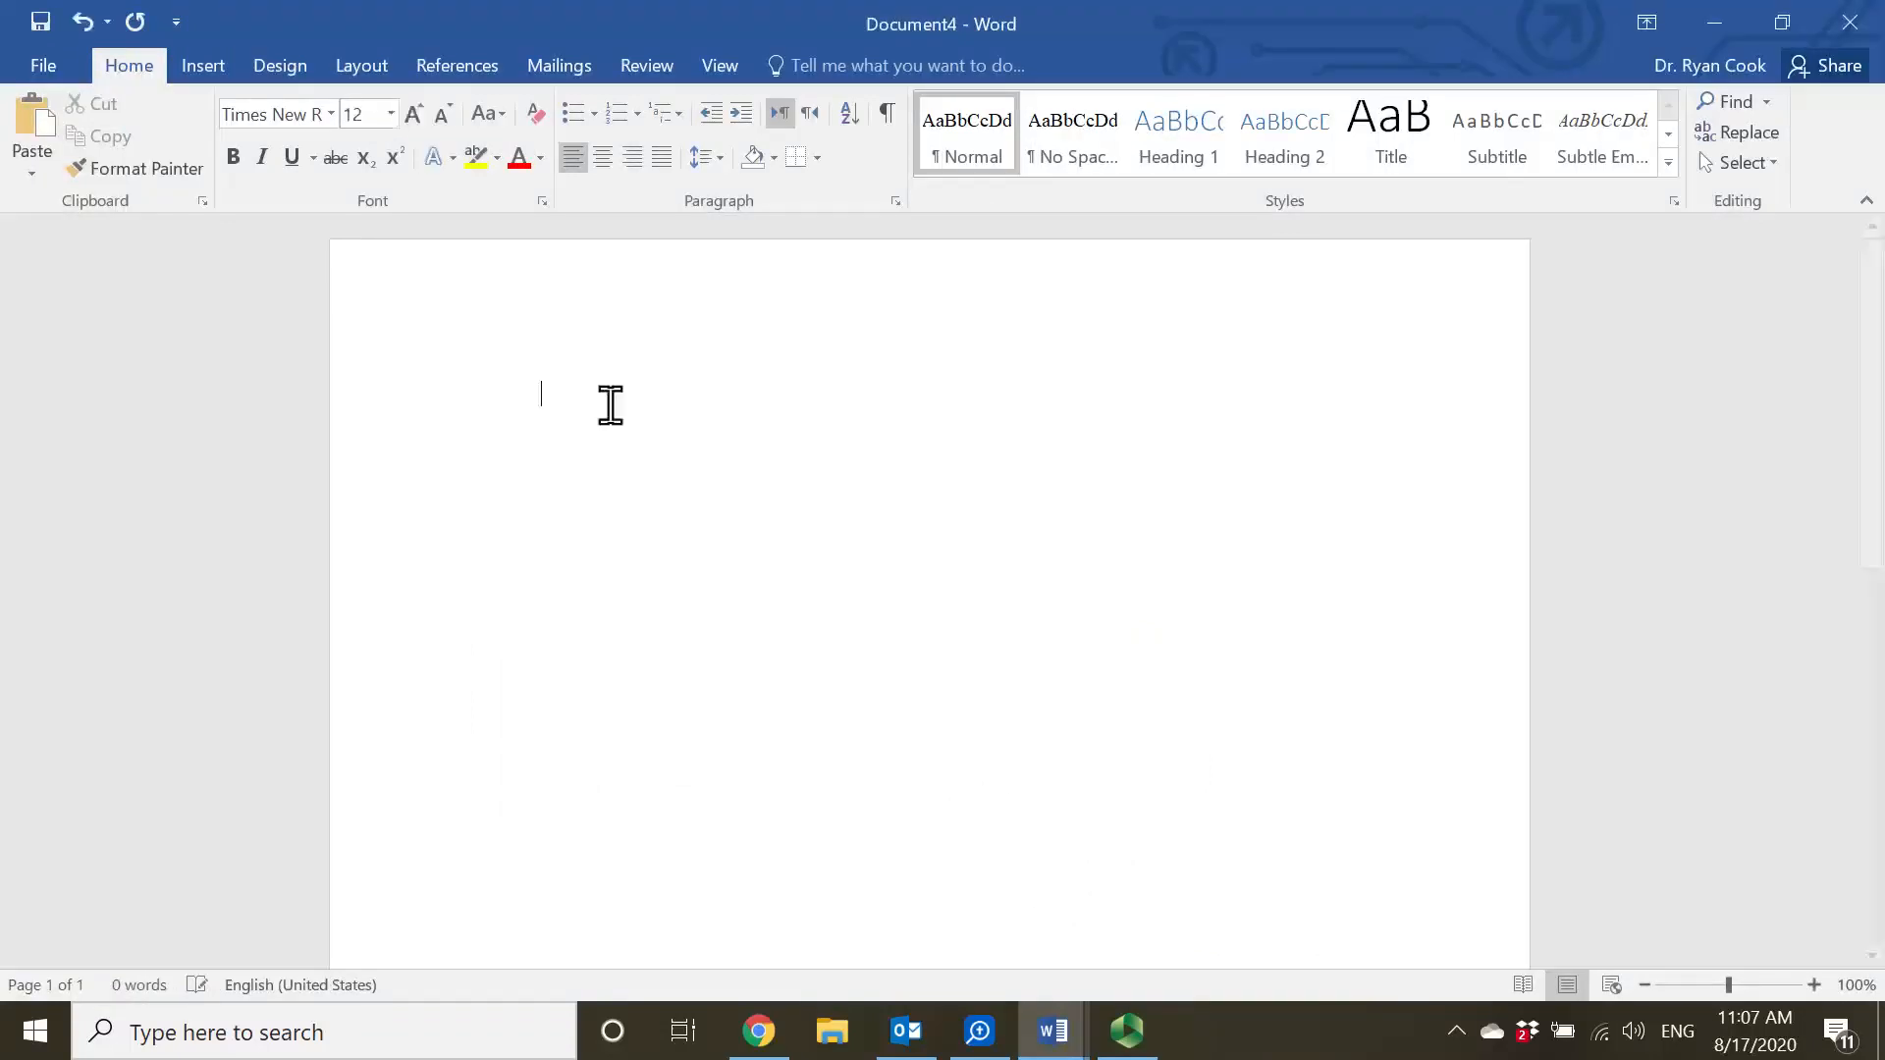
pyautogui.press('BackSpace')
pyautogui.write('$')
pyautogui.write('ample typing')
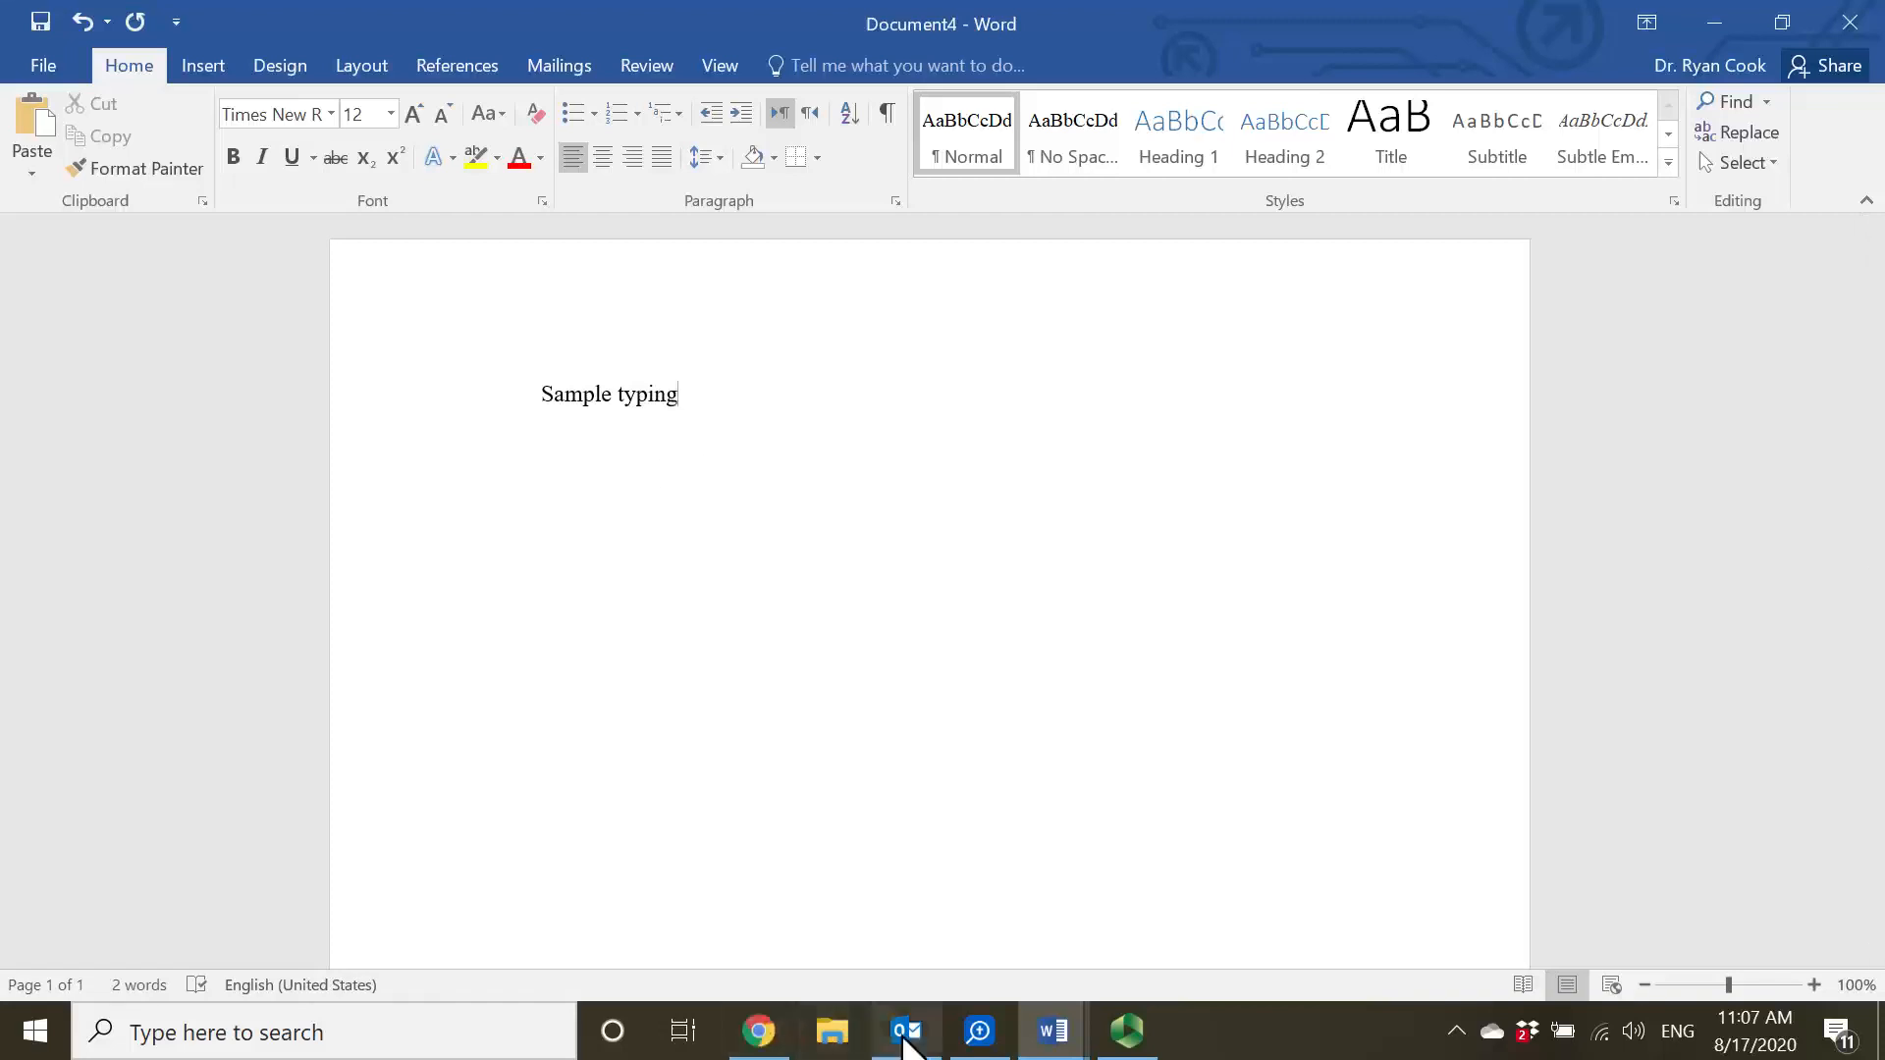
# - Copy "emblem of health" through "it was often worshipped" from Genesis (JPS) in Logos and paste it after "Sample typing" in Word
pyautogui.click(985, 1039)
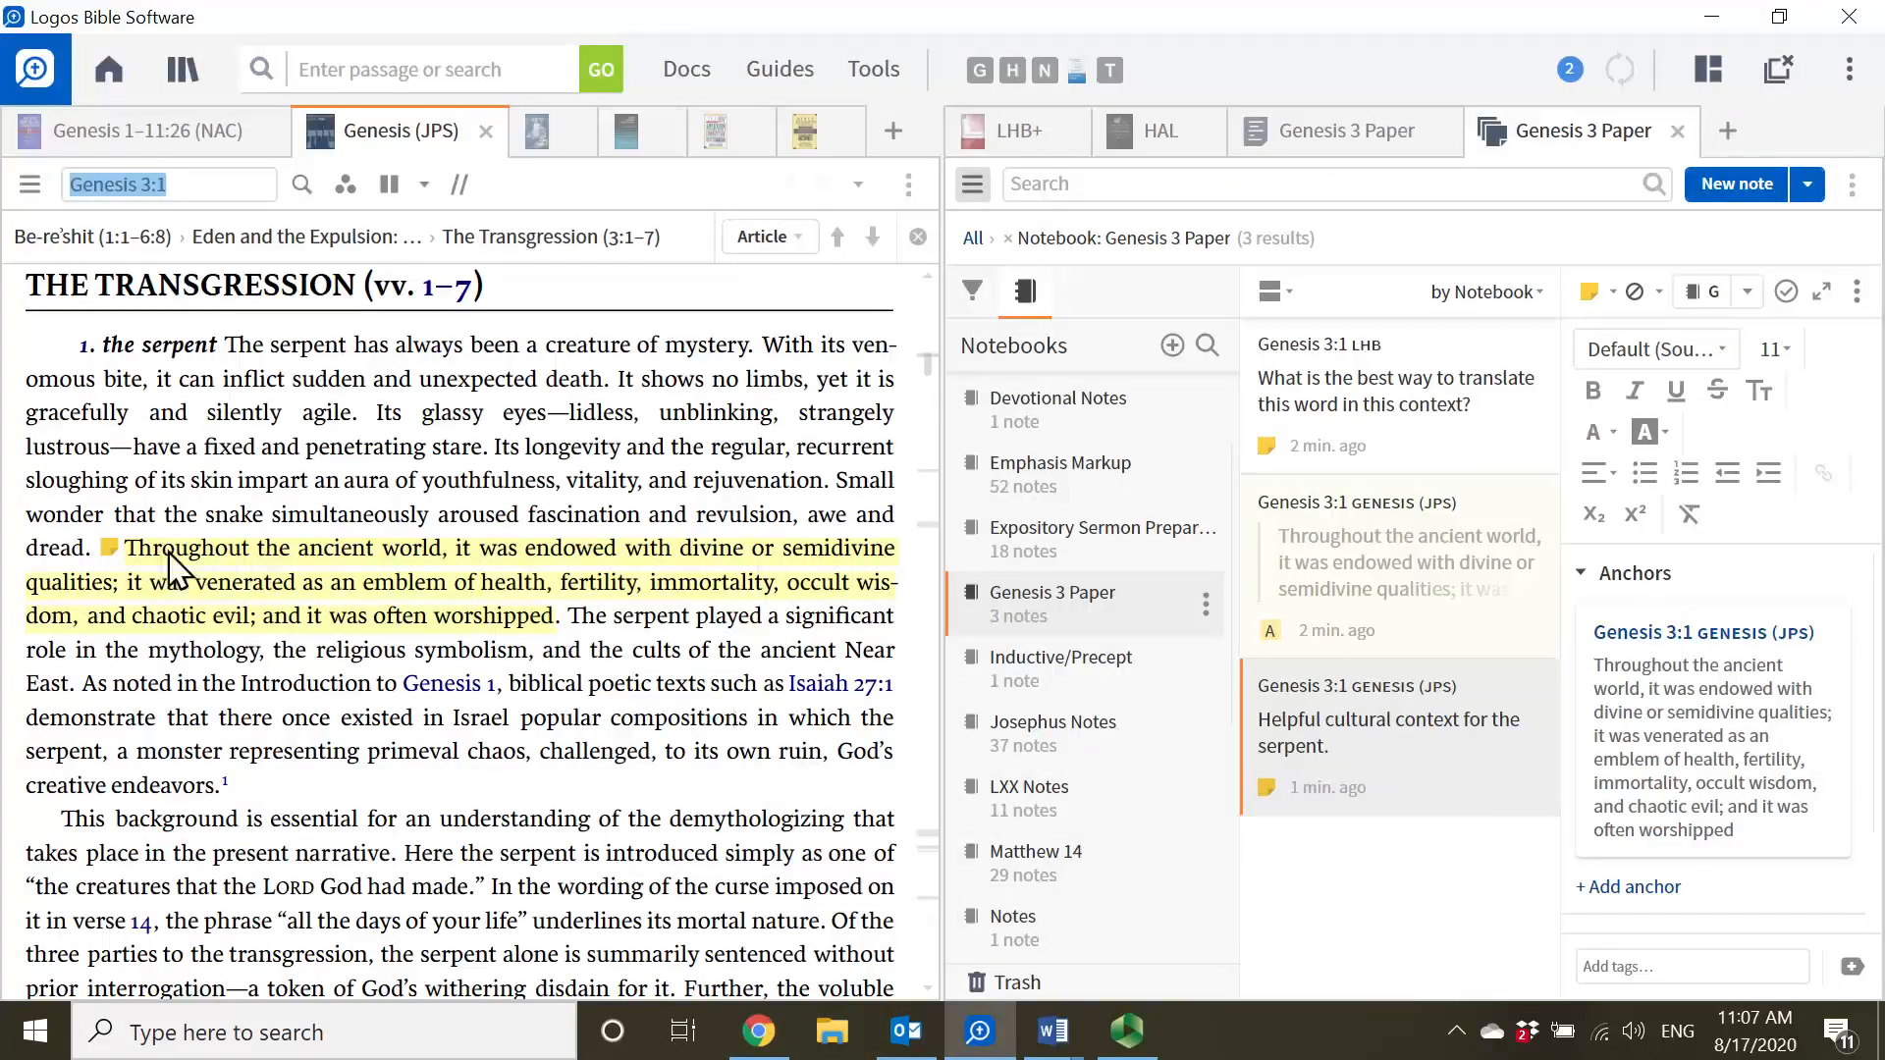
pyautogui.moveTo(556, 616); pyautogui.dragTo(457, 633)
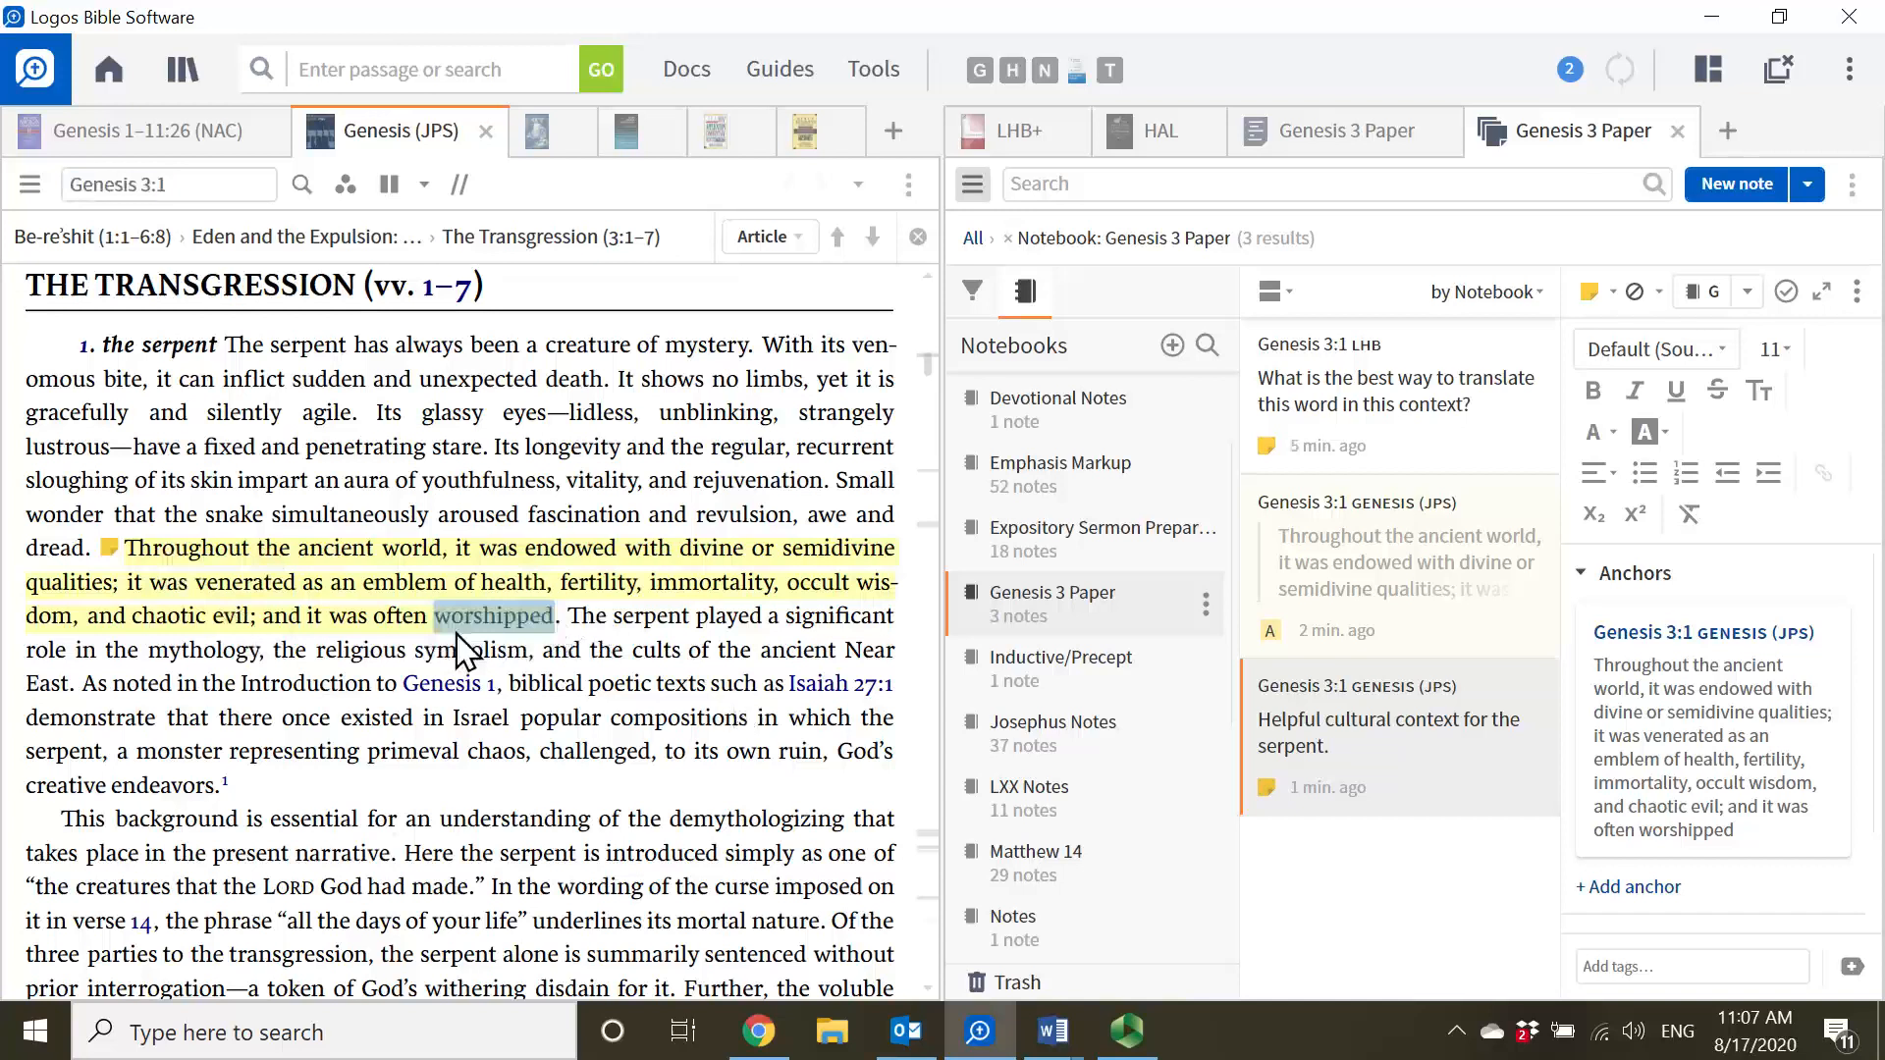
pyautogui.moveTo(451, 611); pyautogui.dragTo(442, 594)
pyautogui.hotkey('ctrl', 'c')
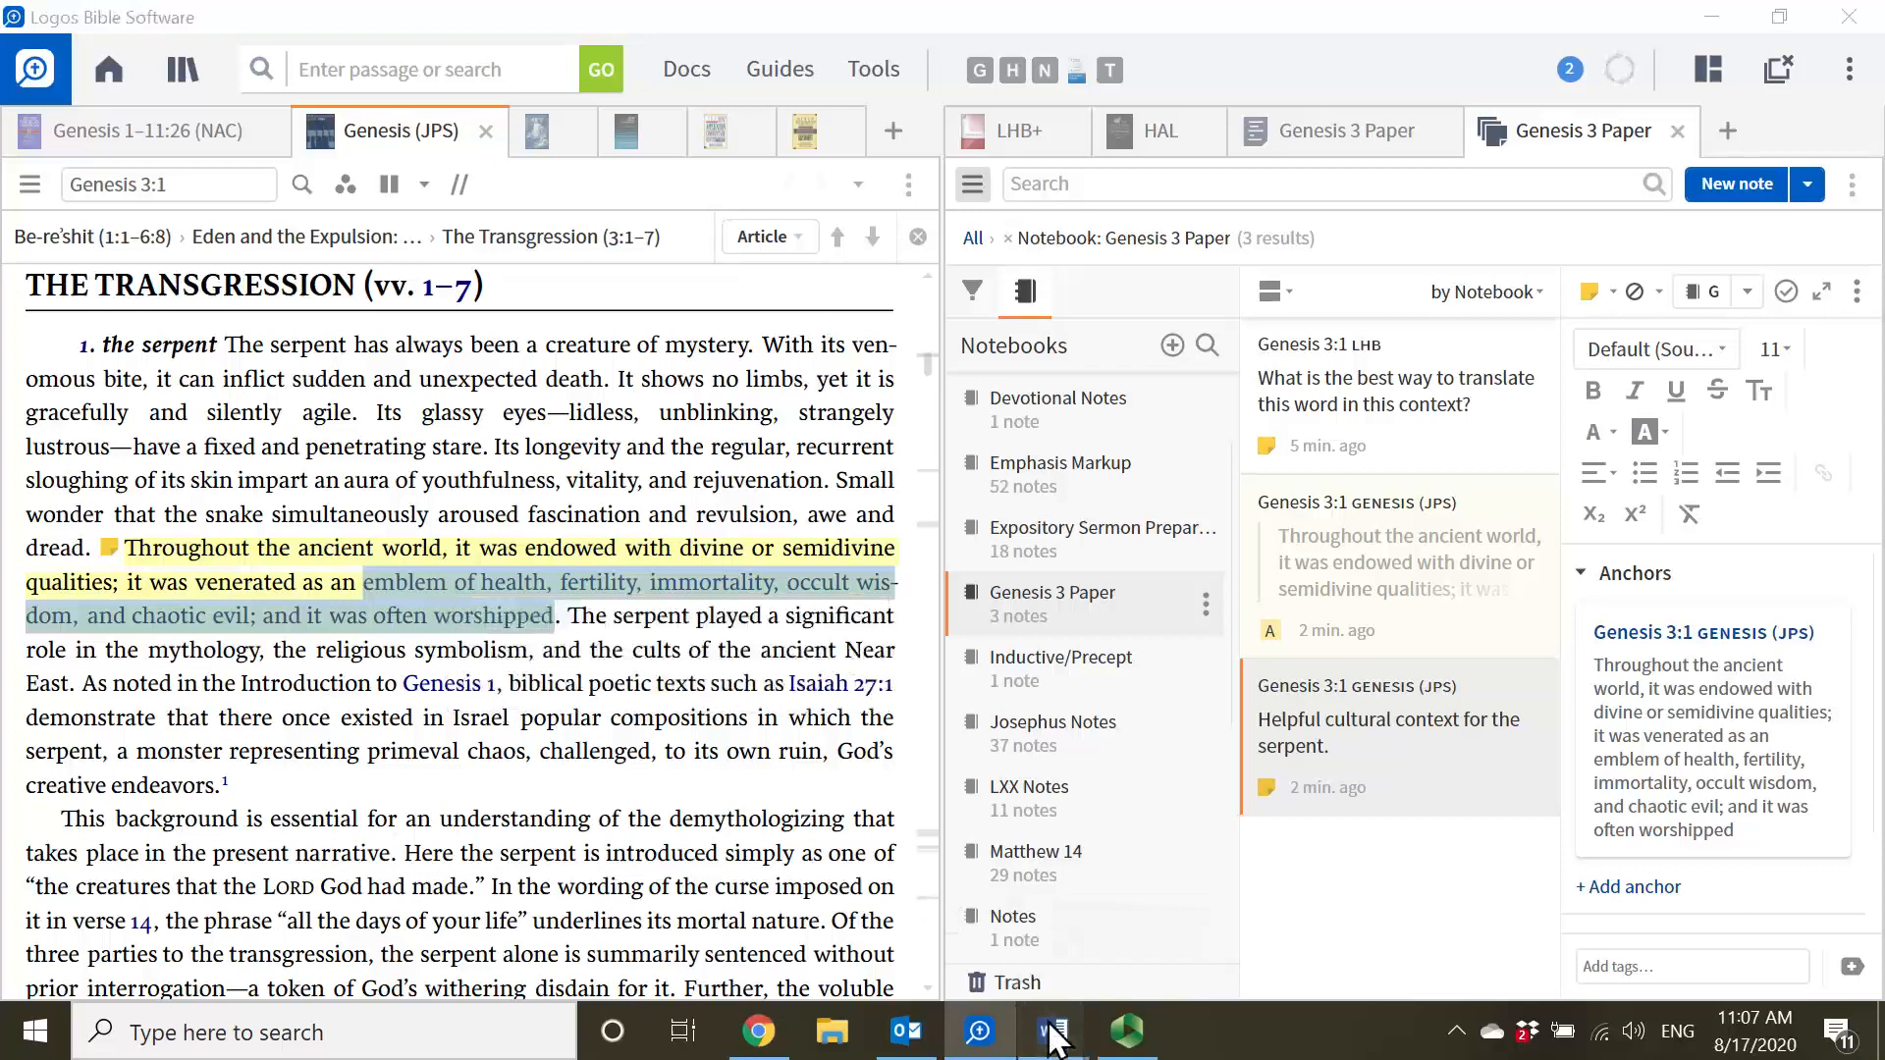
pyautogui.moveTo(1054, 1026)
pyautogui.click(1254, 942)
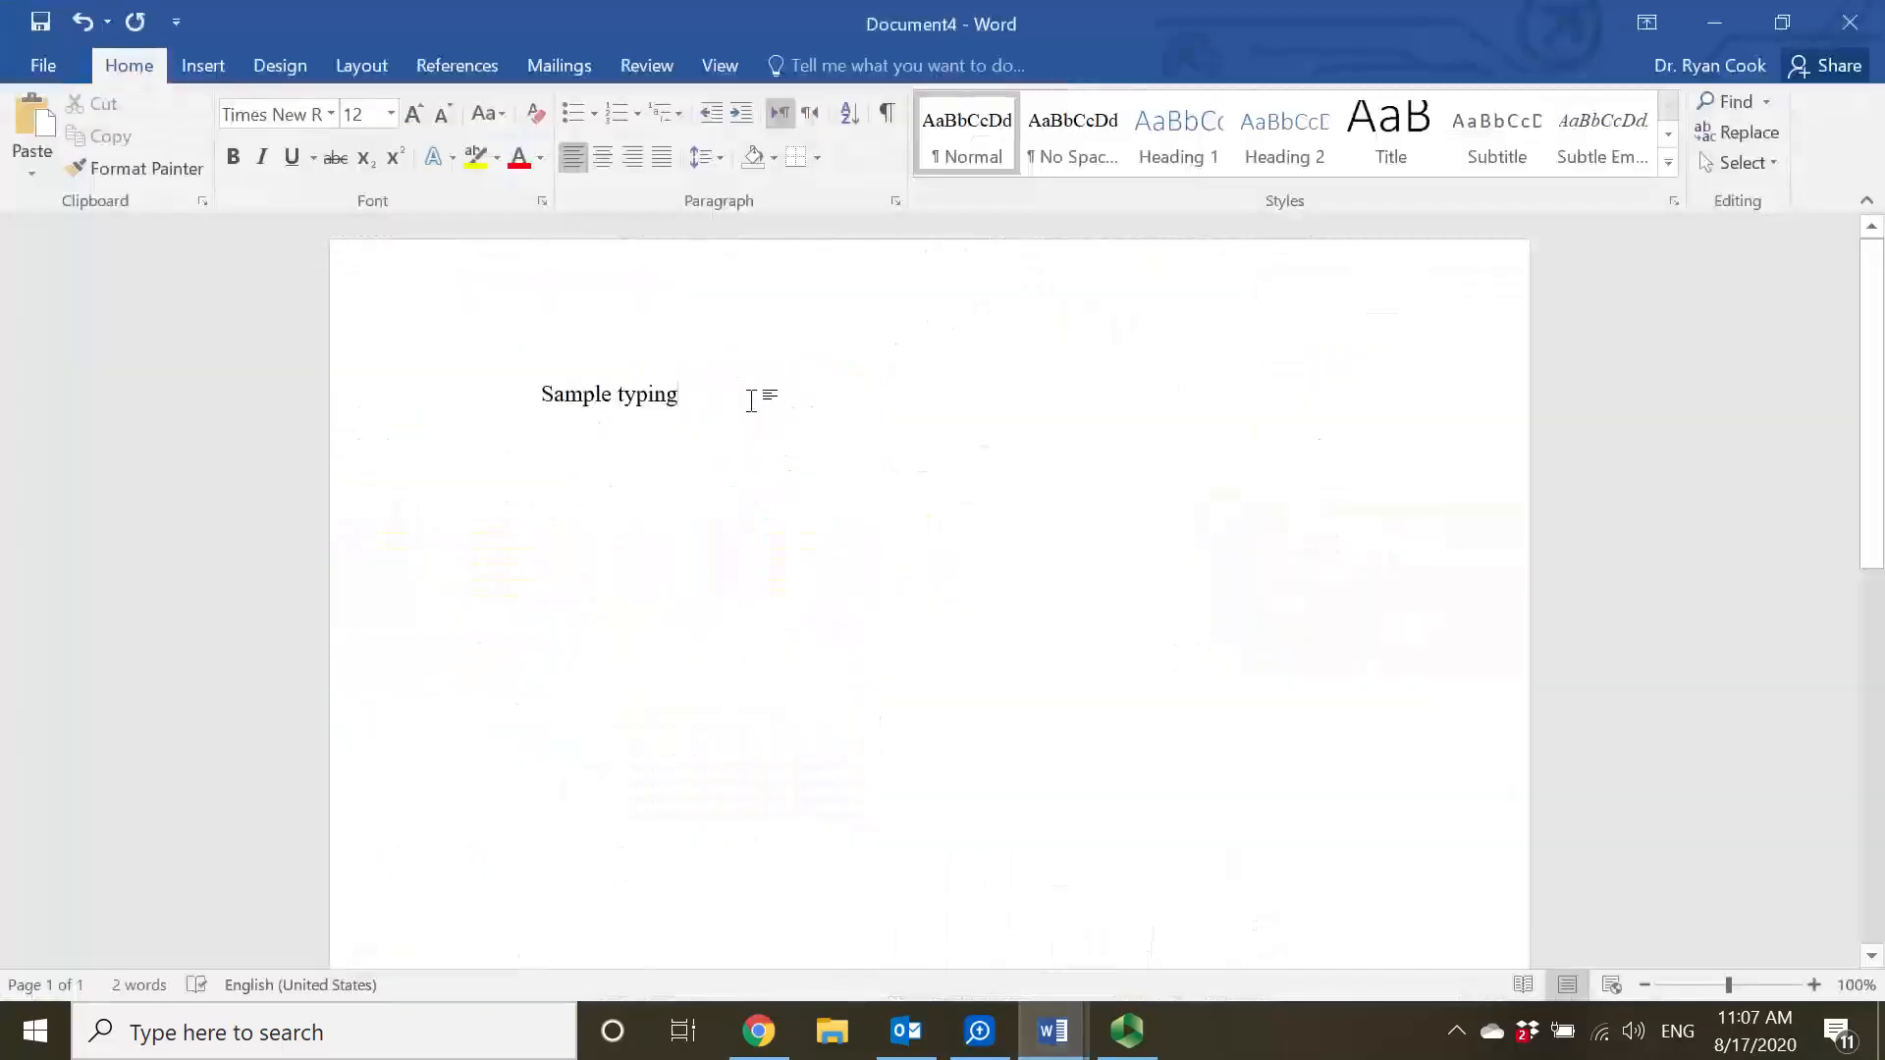
pyautogui.hotkey('ctrl', 'v')
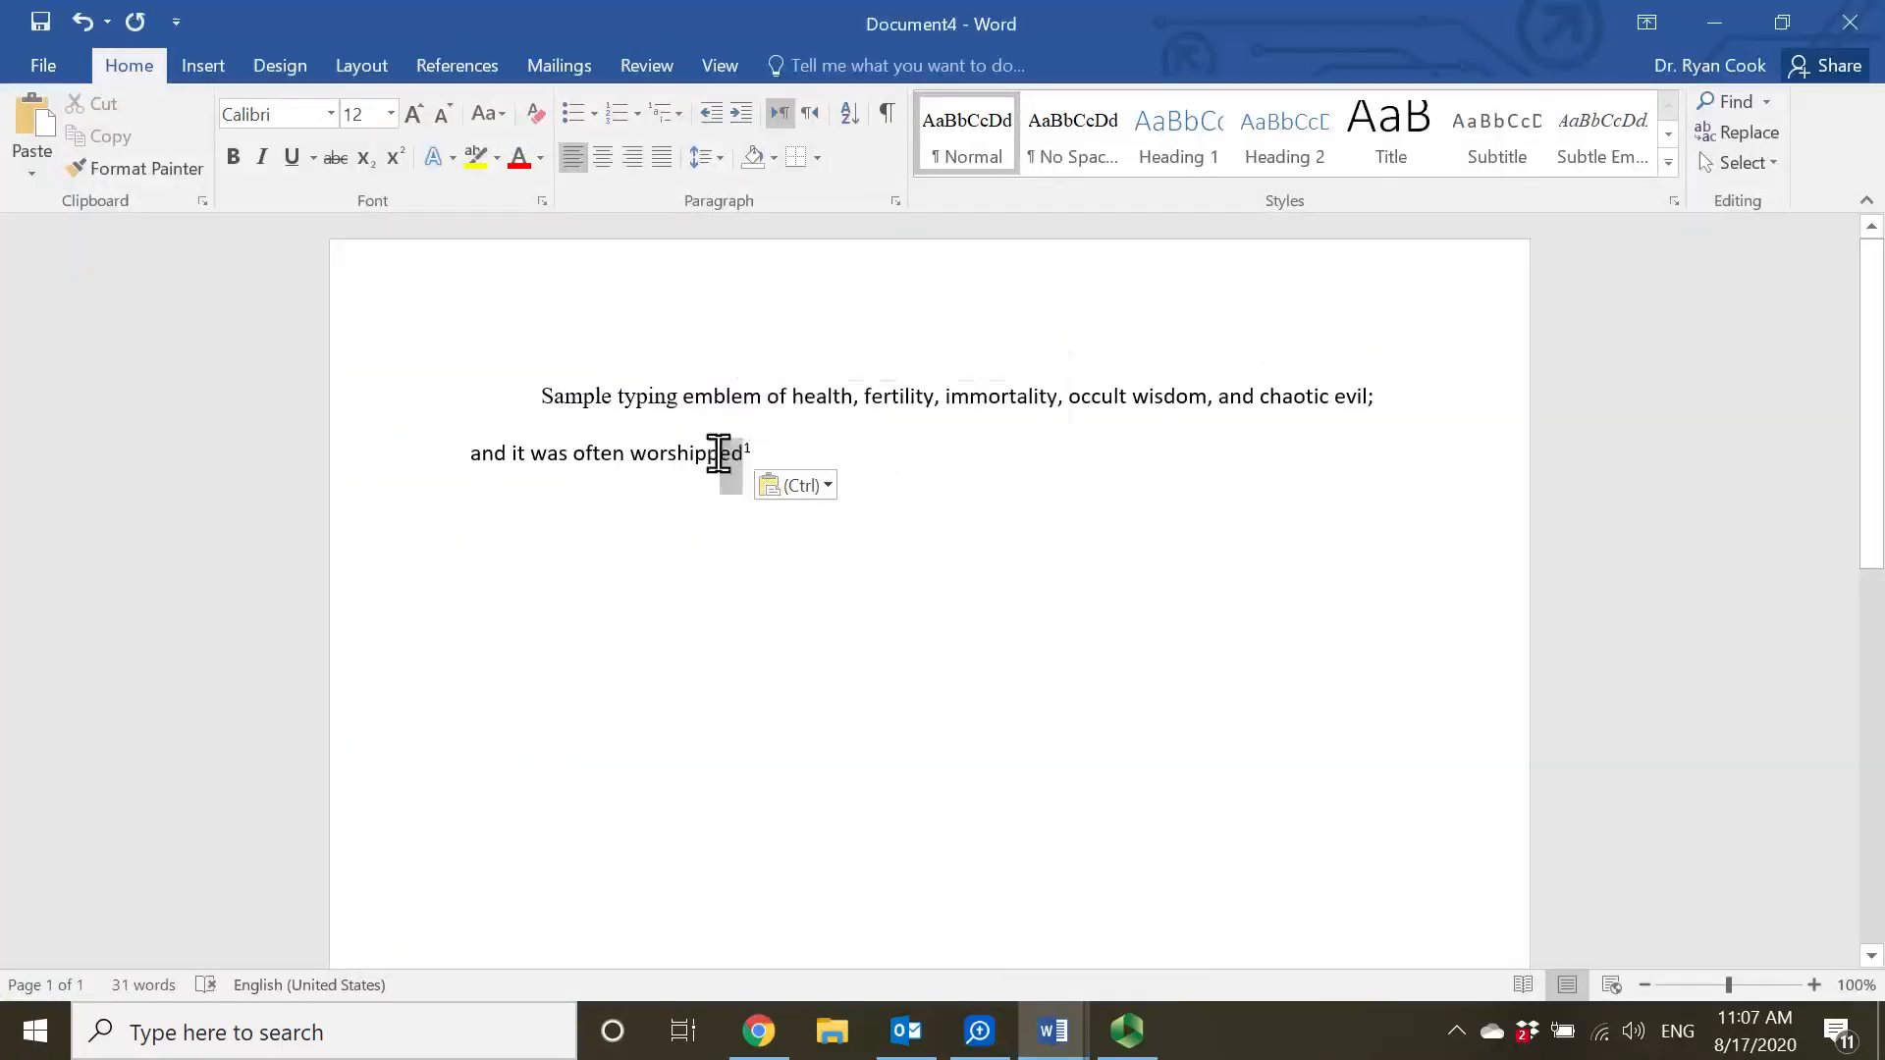
# - Delete the pasted quotation but keep its footnote reference after "Sample typing", and go to the footnote's text
pyautogui.moveTo(743, 455); pyautogui.dragTo(684, 398)
pyautogui.press('Delete')
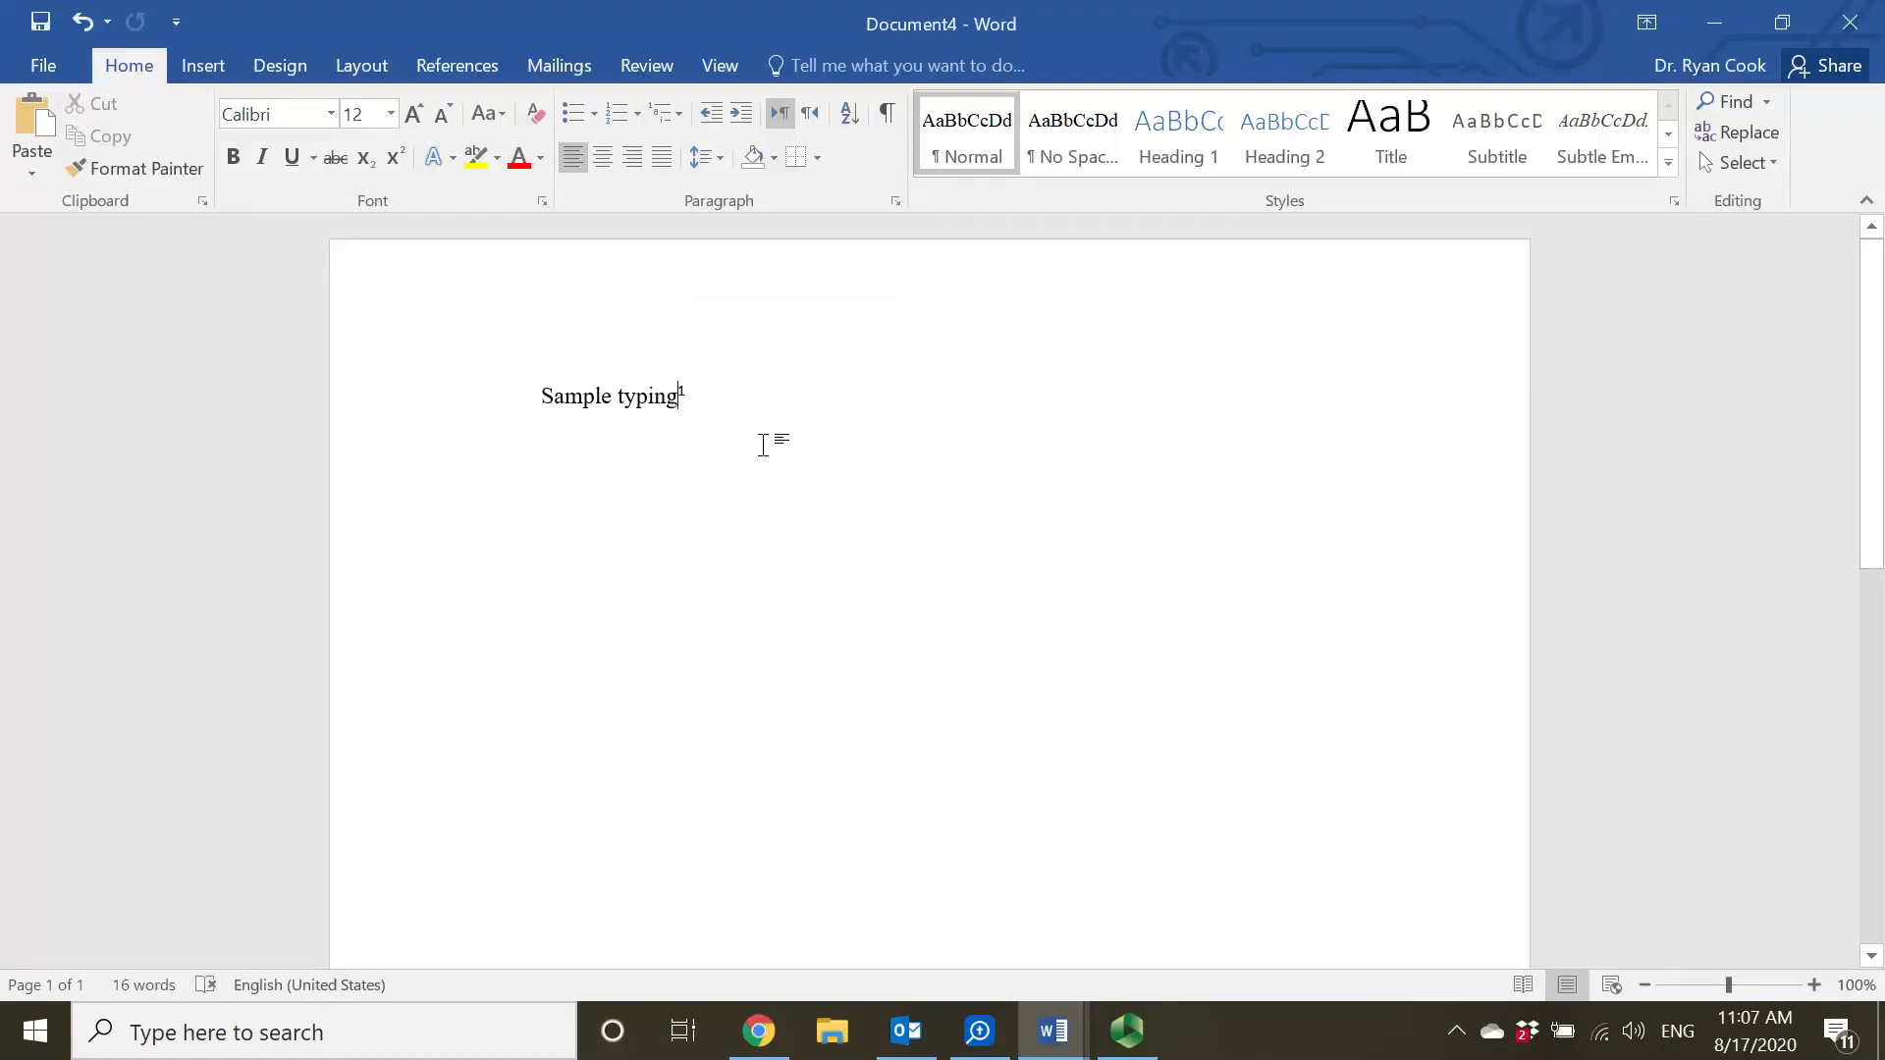
pyautogui.doubleClick(679, 397)
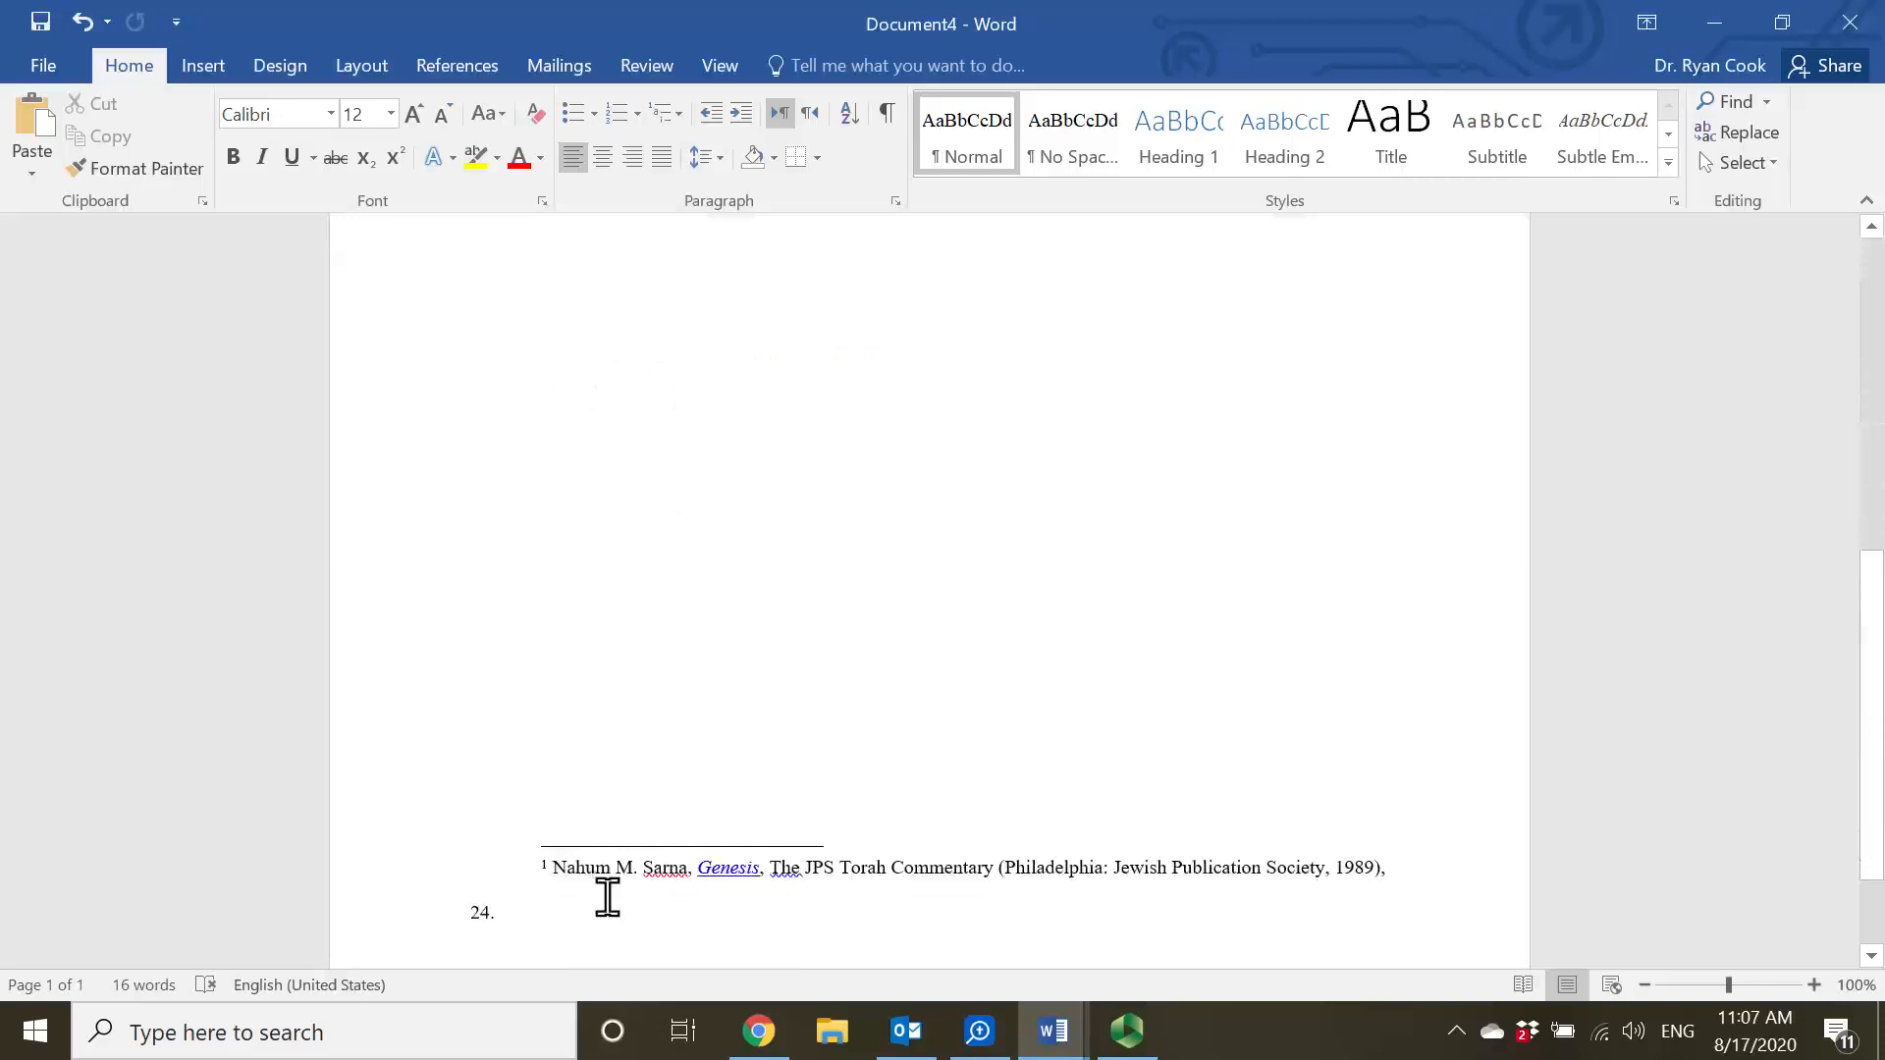
# - Set the line spacing of the whole Genesis citation footnote to Single
pyautogui.moveTo(592, 913); pyautogui.dragTo(510, 875)
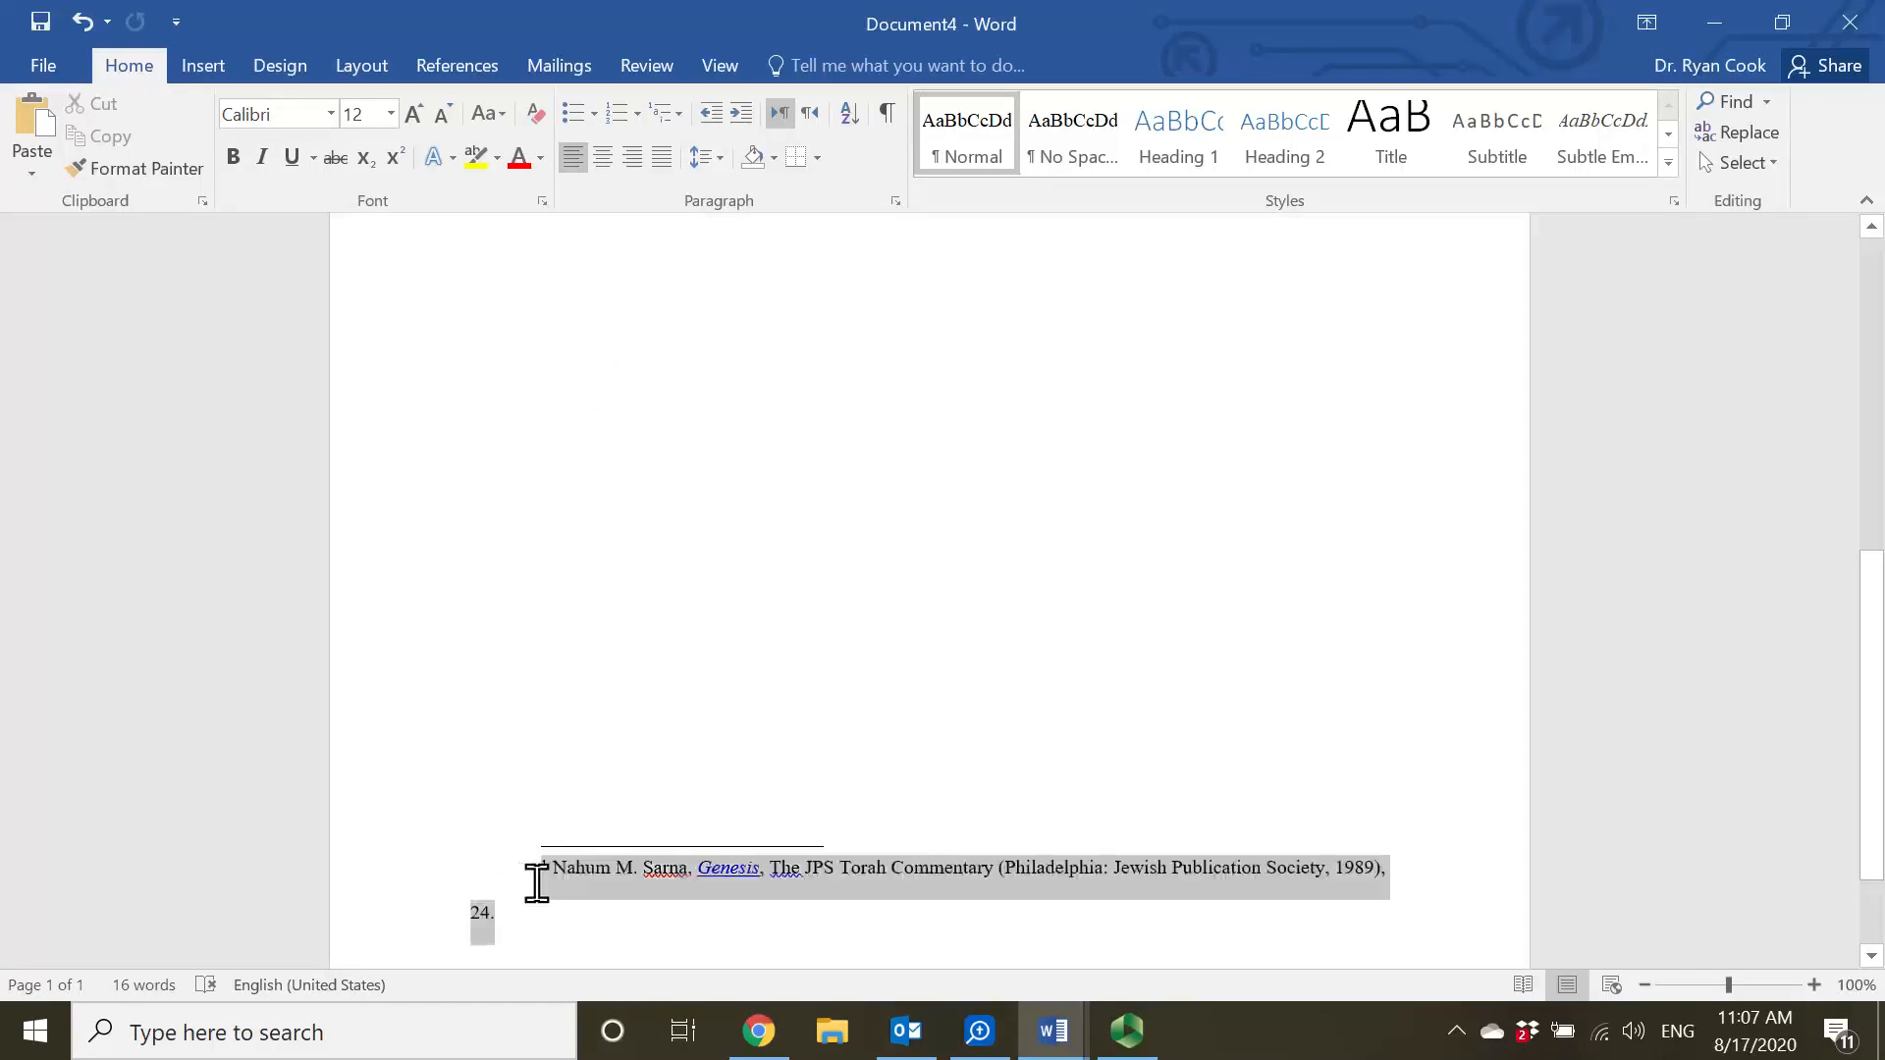
pyautogui.click(894, 203)
pyautogui.click(1010, 561)
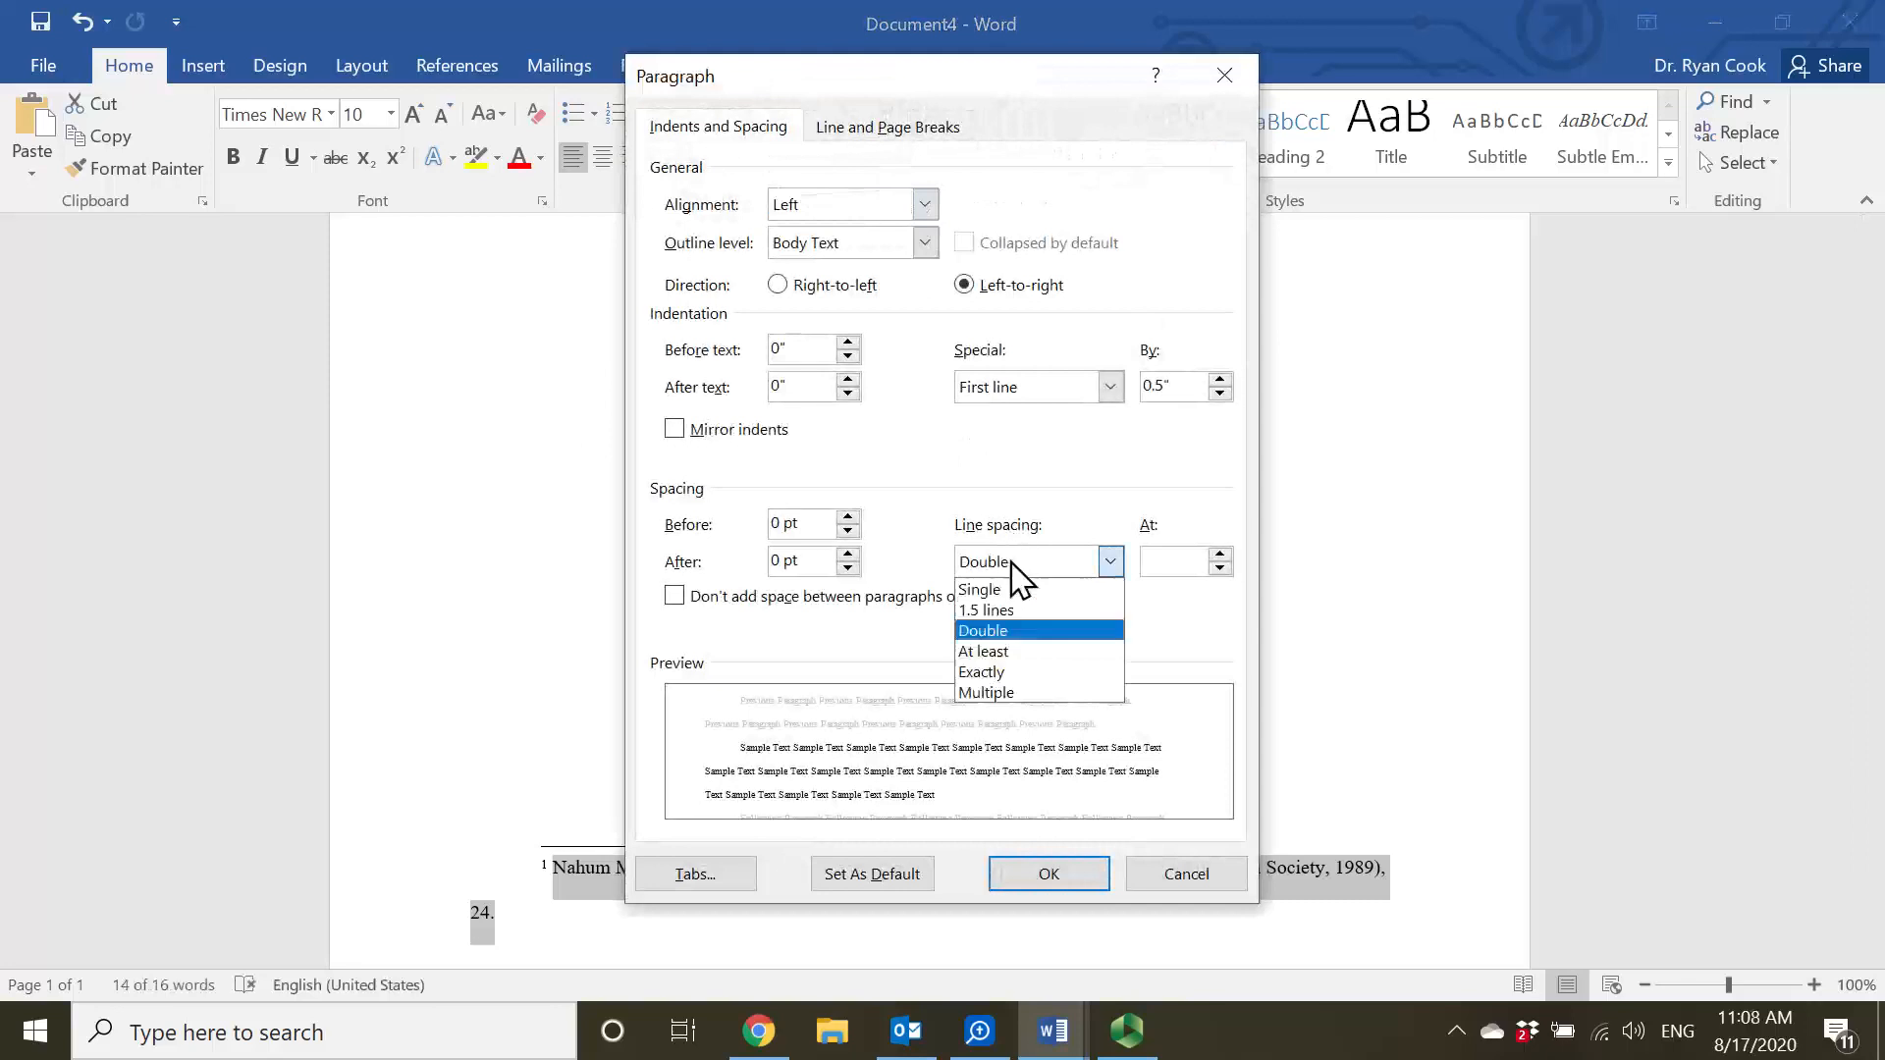
pyautogui.click(1012, 591)
pyautogui.click(1066, 882)
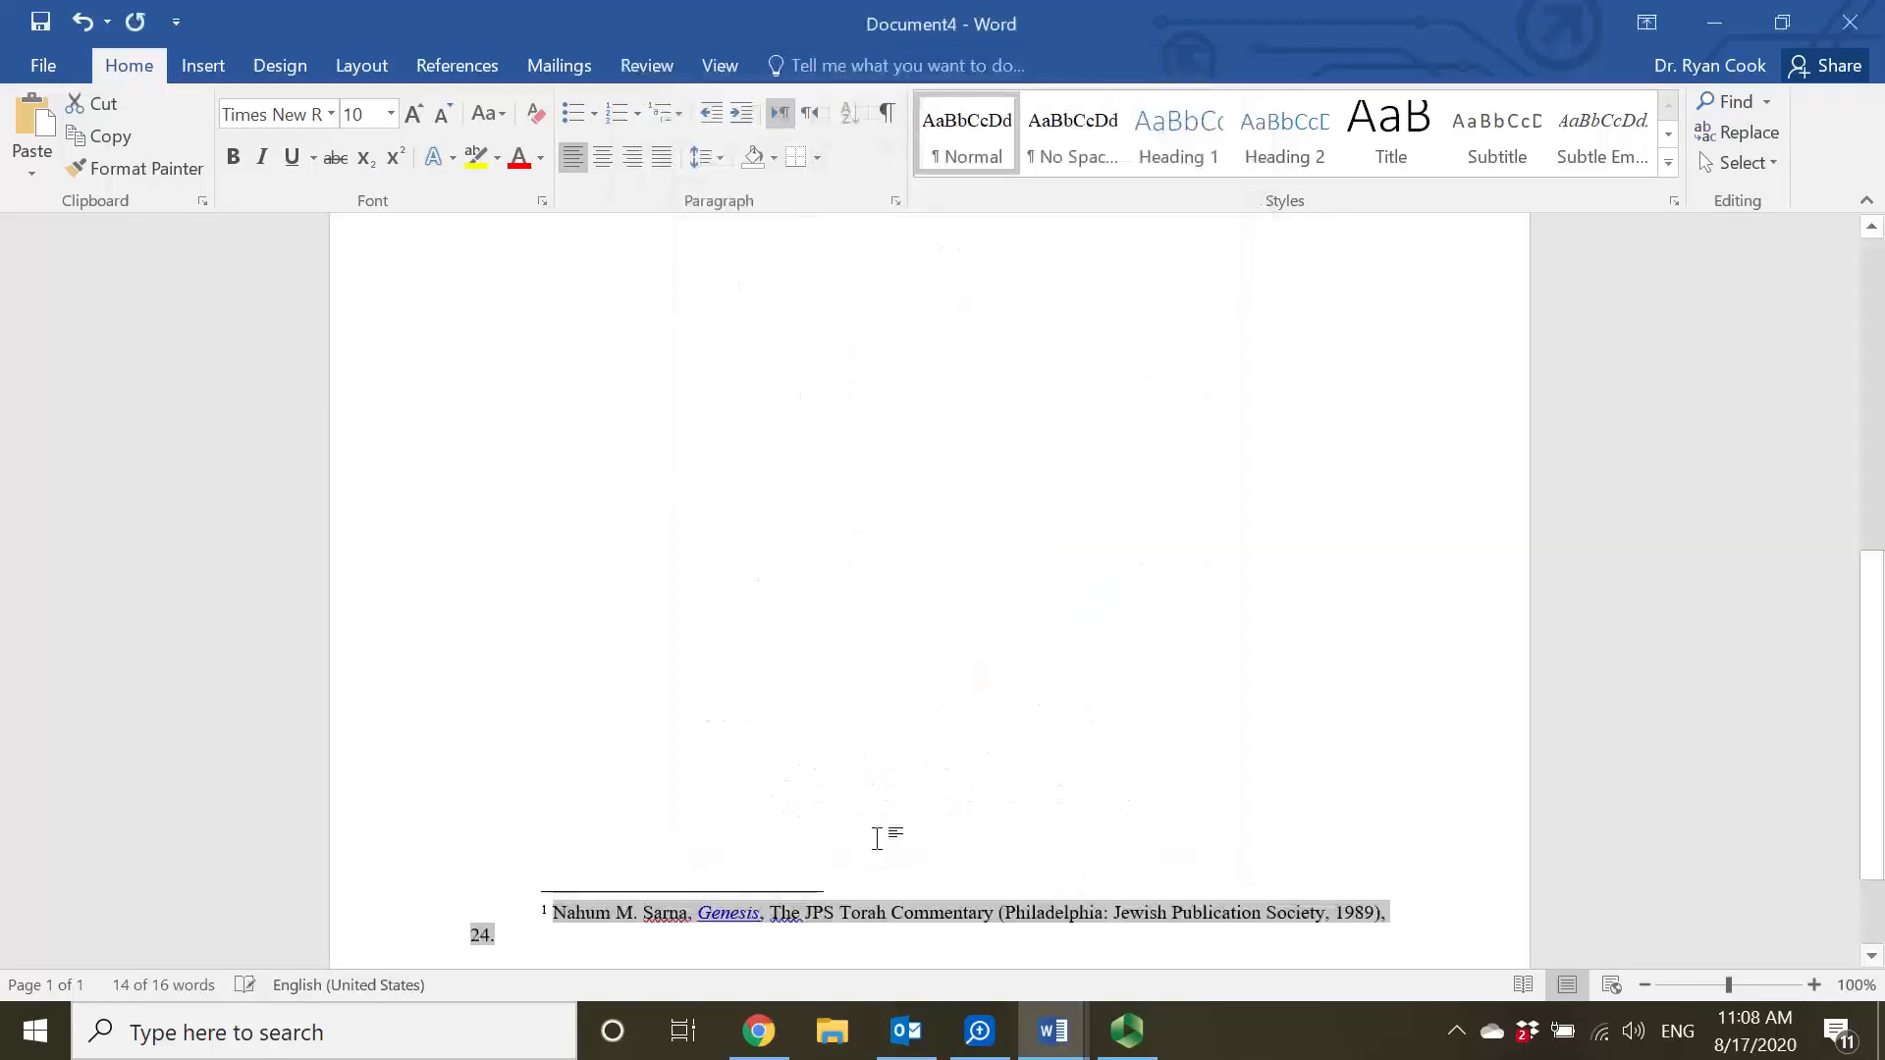
# - Remove the underline from the title "Genesis" in the footnote and set its font color to Automatic
pyautogui.scroll(5, 841, 904)
pyautogui.scroll(-5, 774, 755)
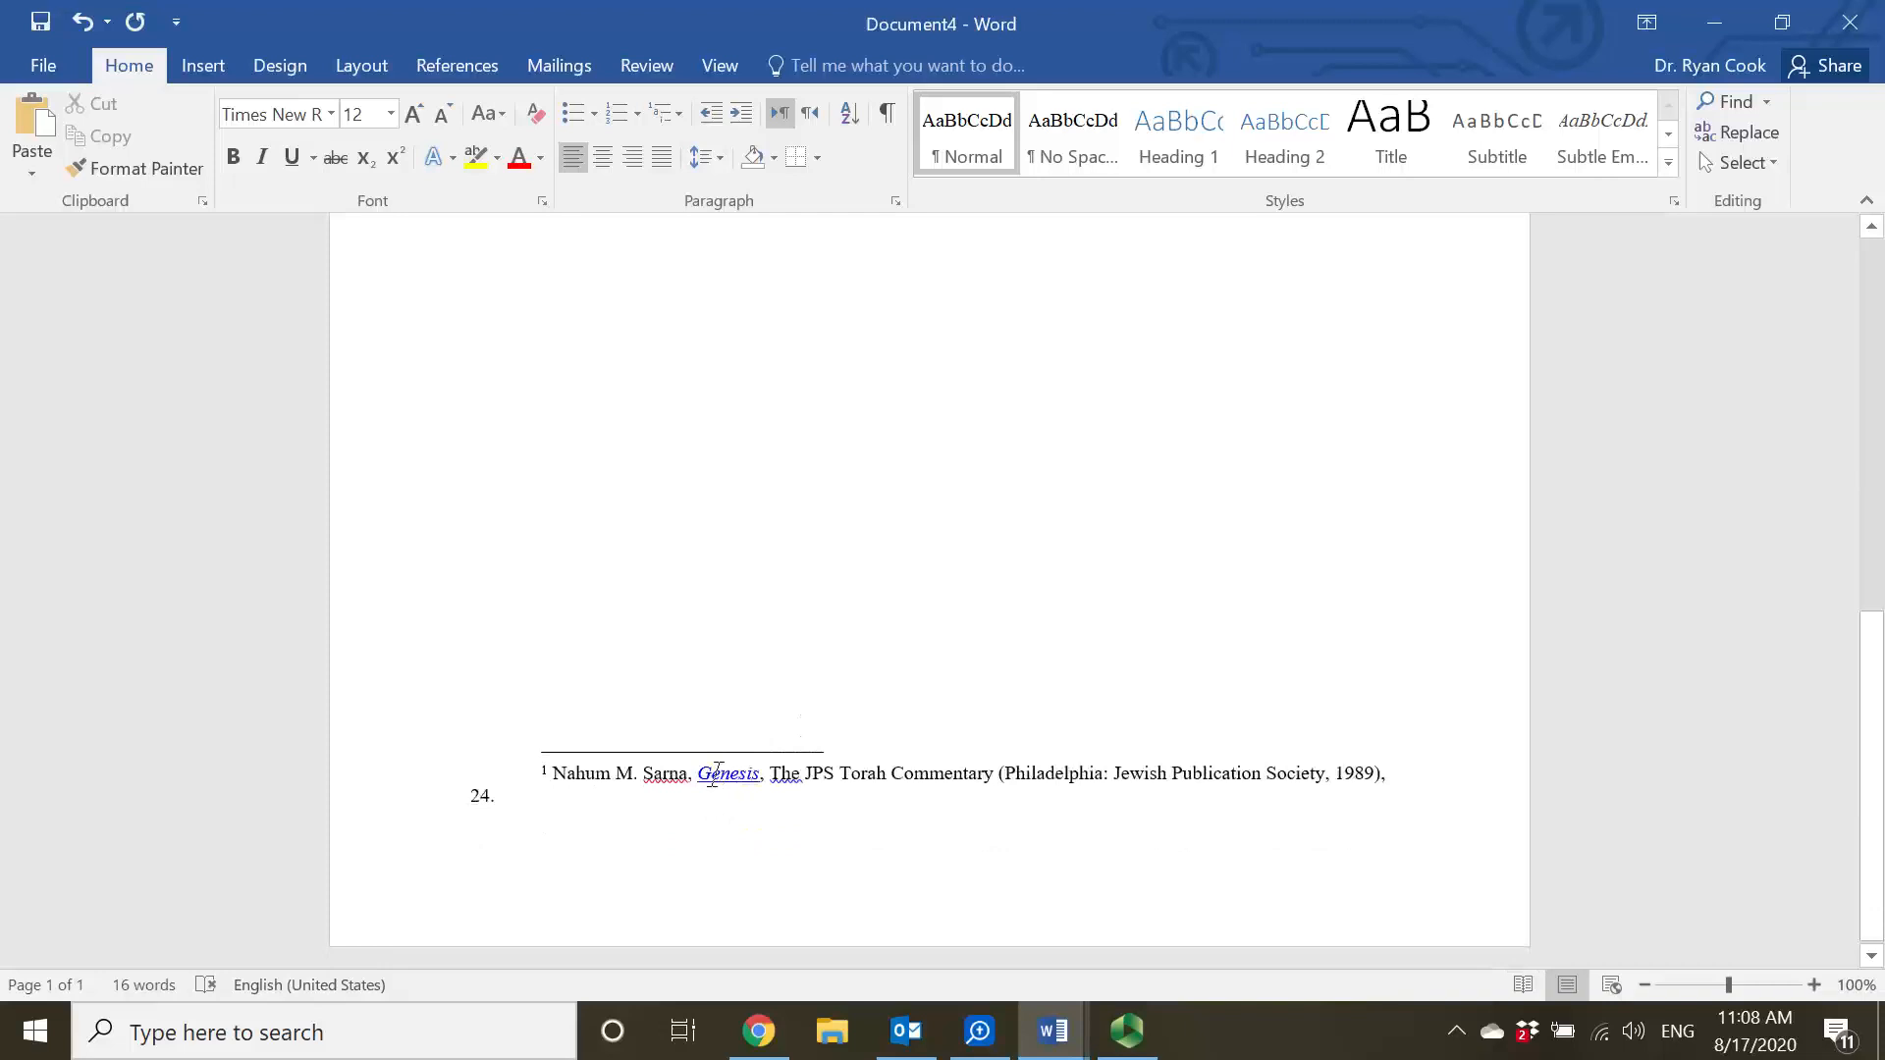
pyautogui.moveTo(697, 778); pyautogui.dragTo(751, 780)
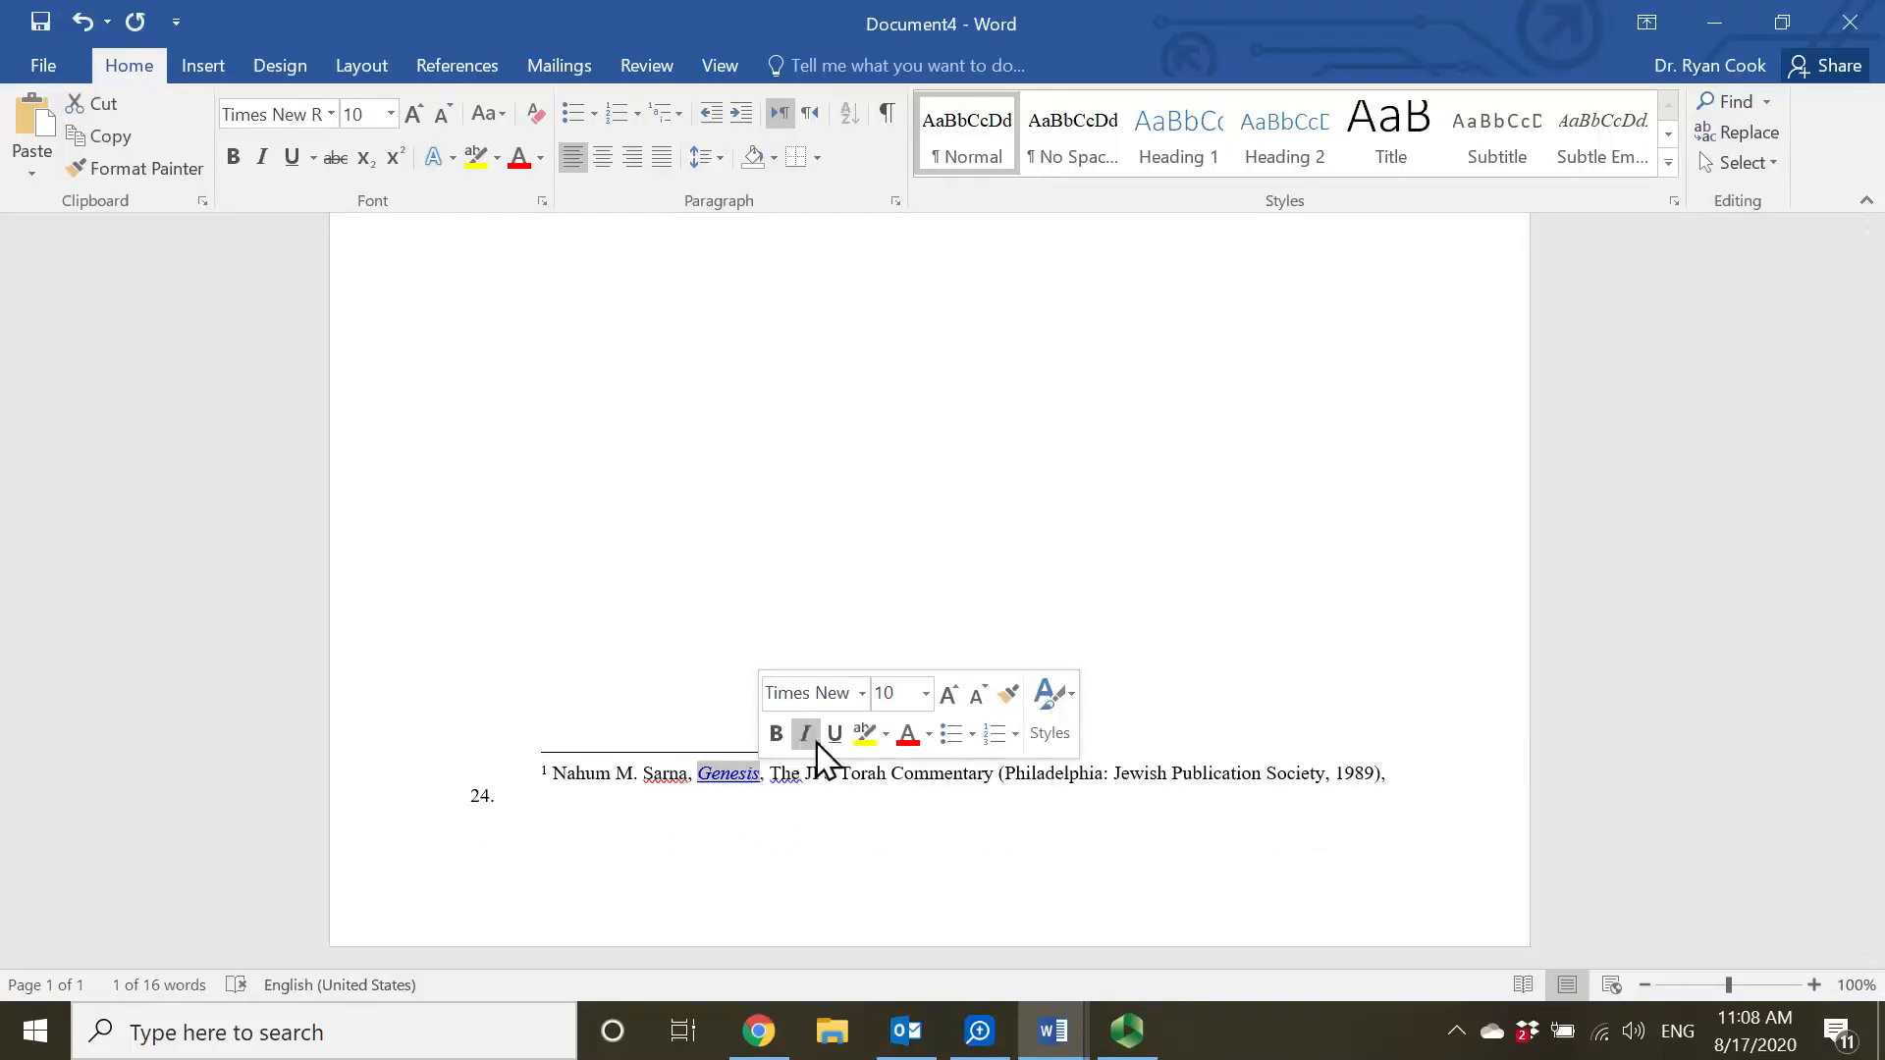
pyautogui.click(835, 734)
pyautogui.click(835, 735)
pyautogui.click(929, 736)
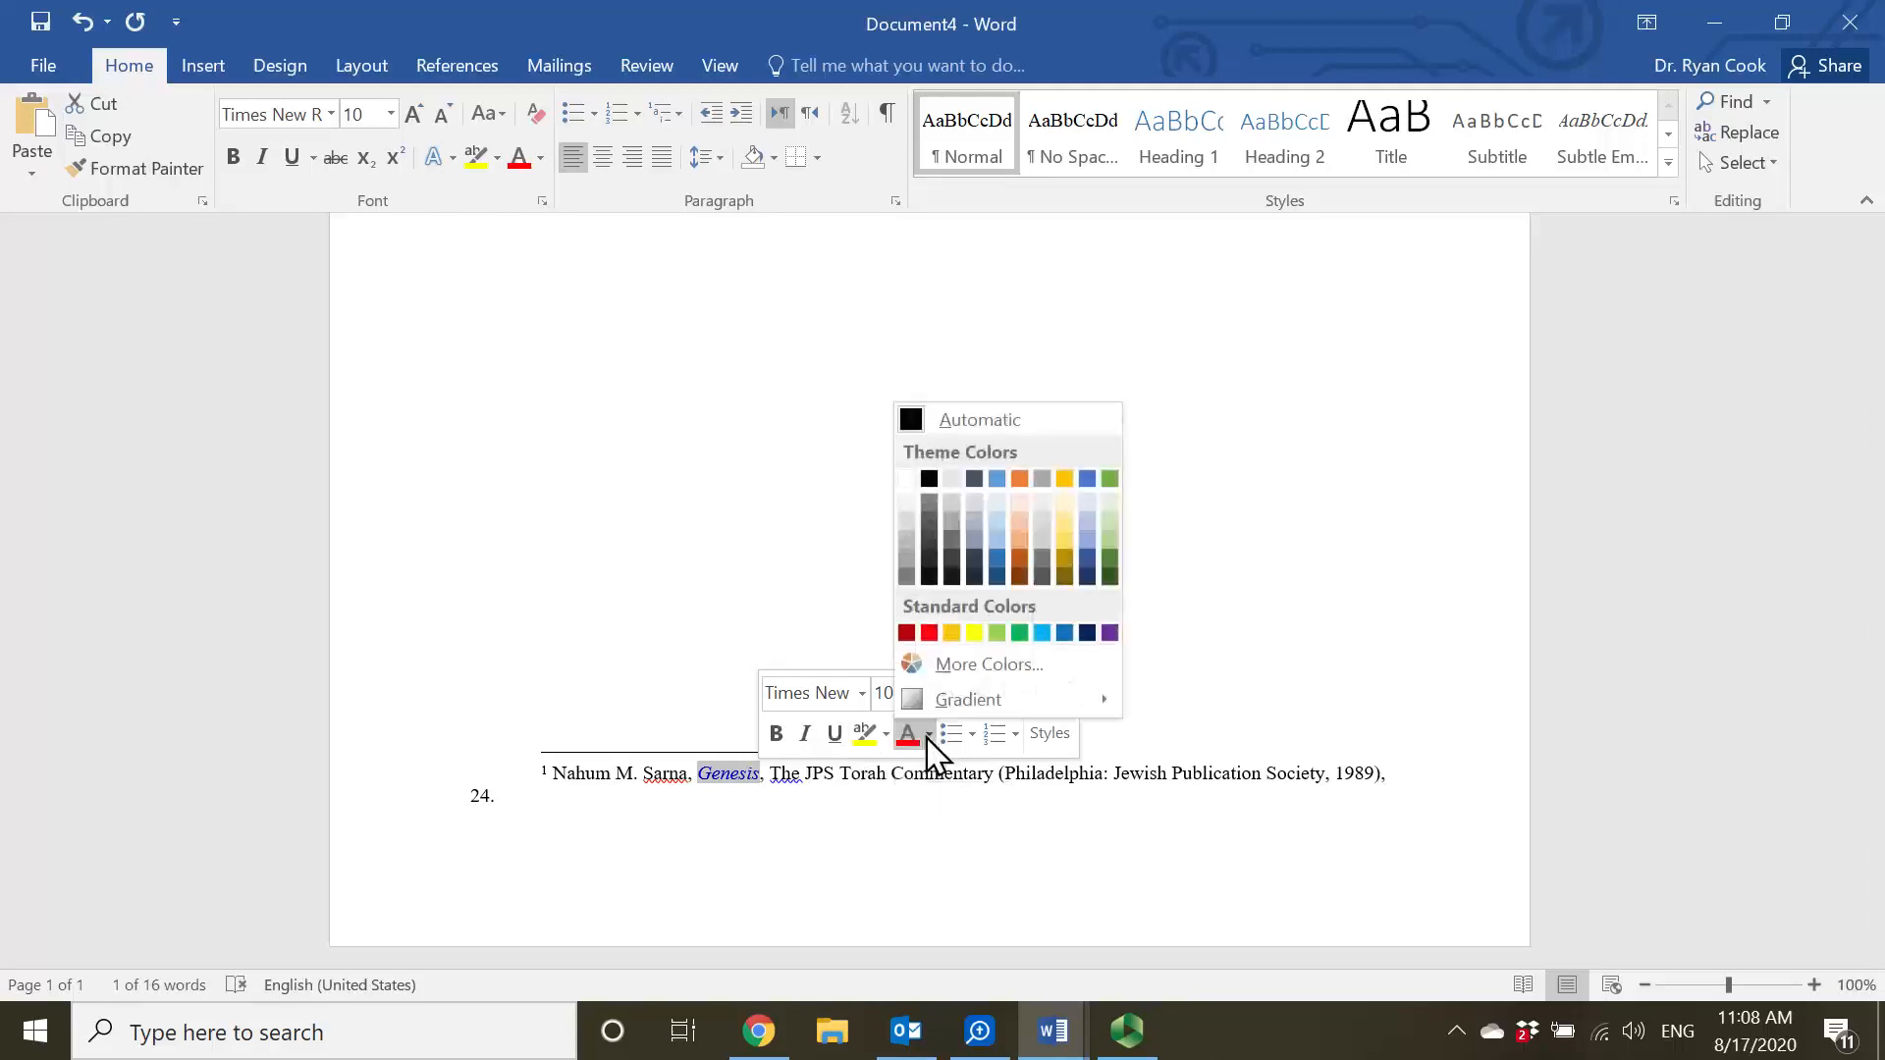
pyautogui.click(930, 422)
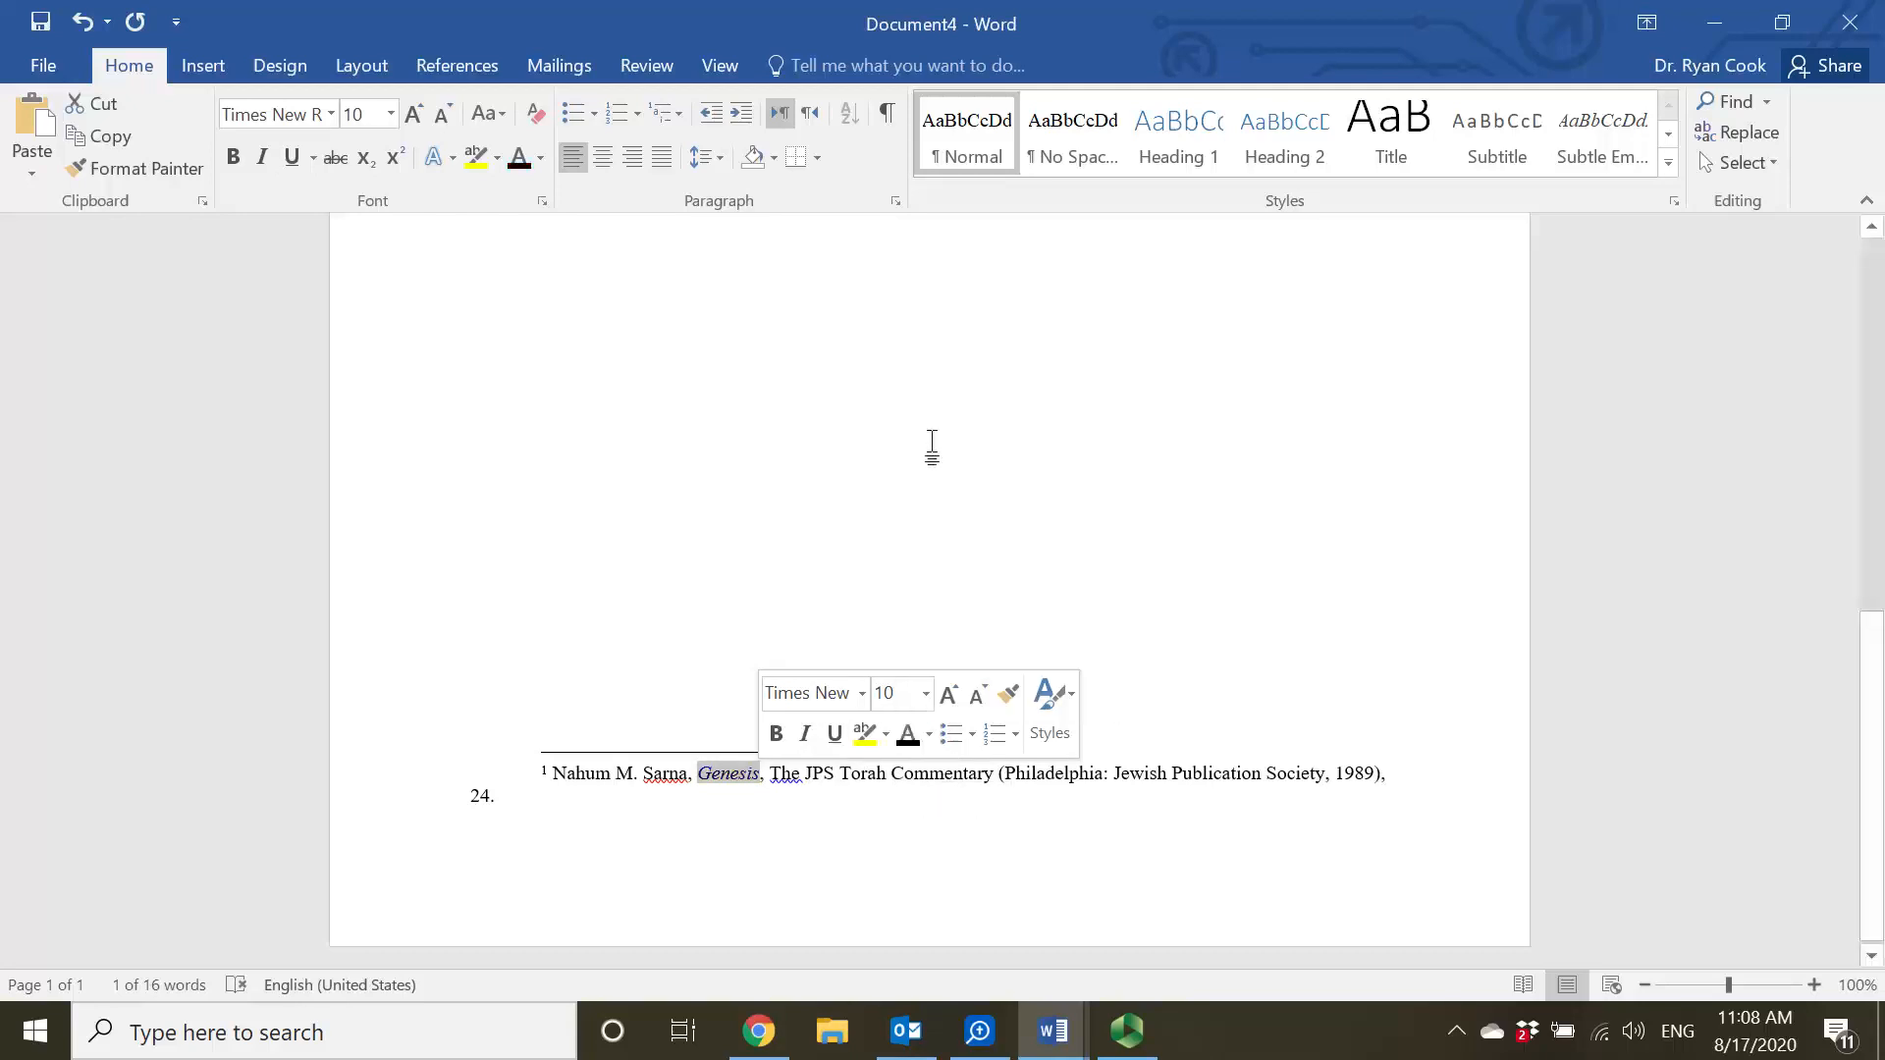
pyautogui.click(651, 843)
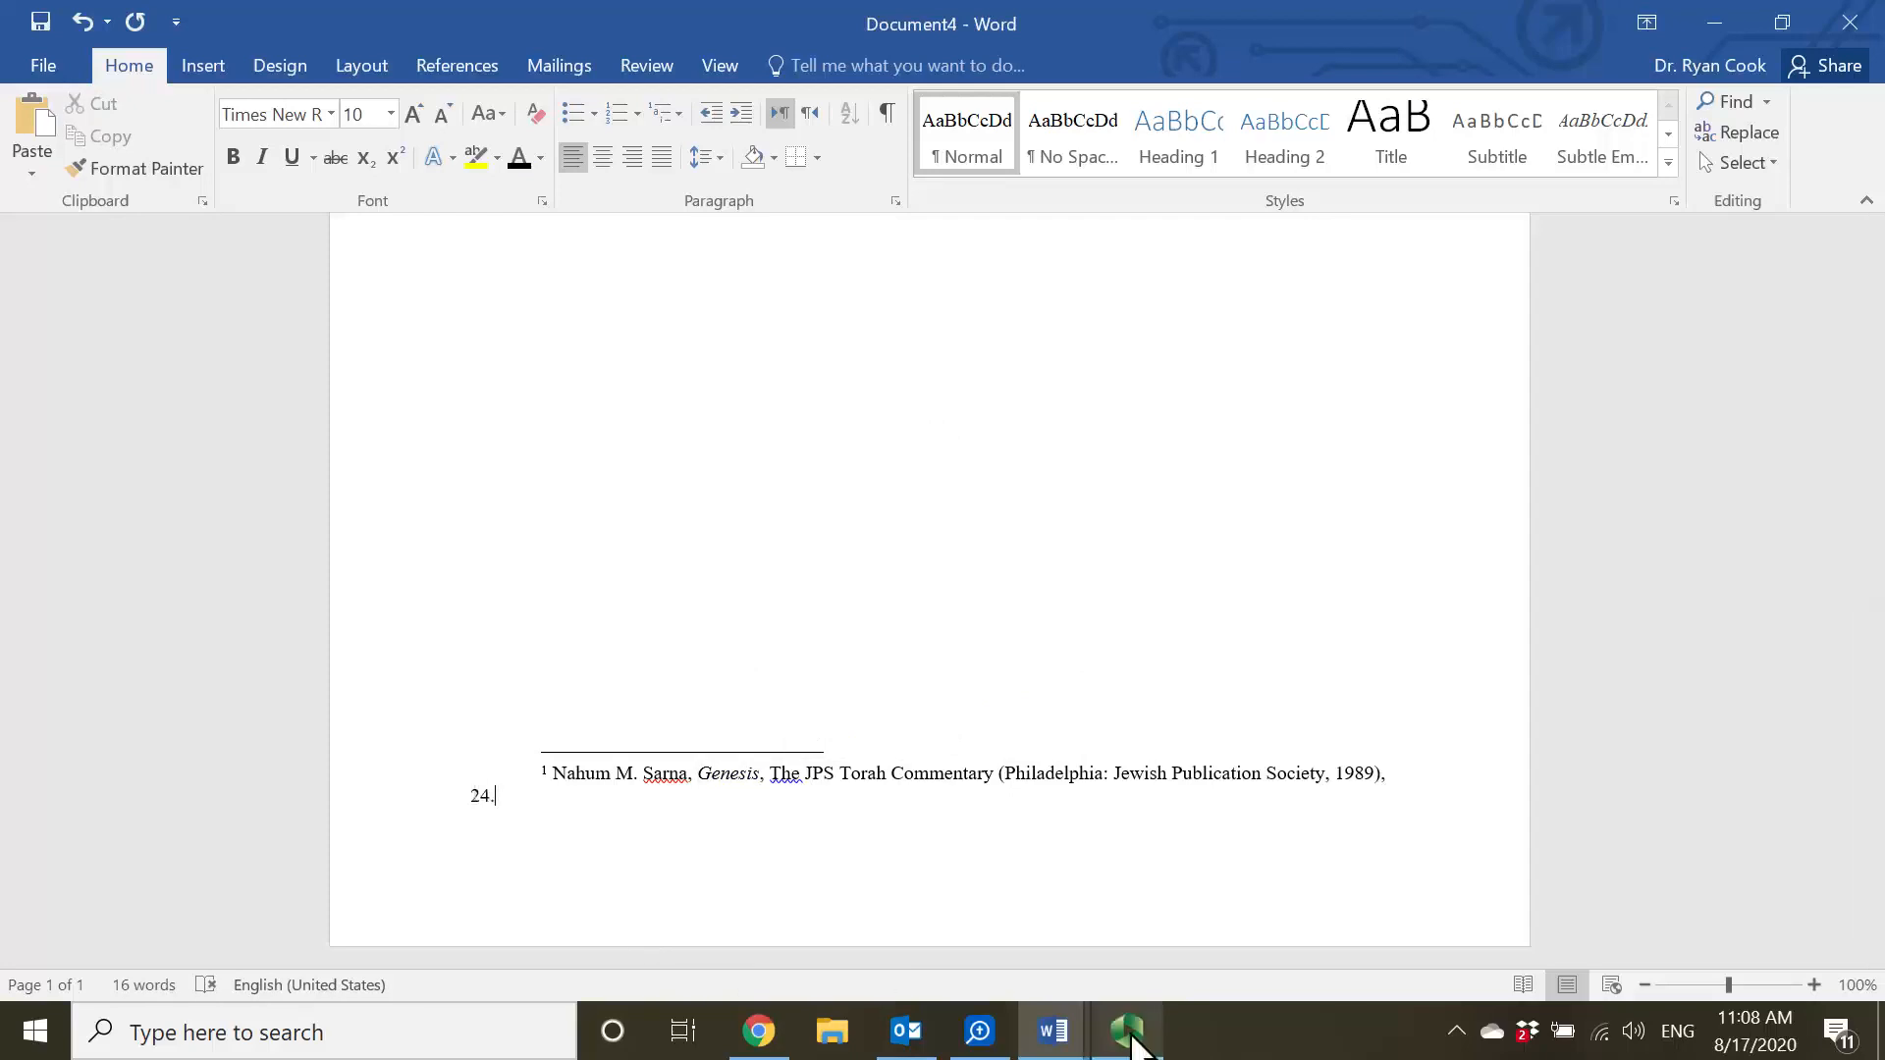
# - Delete the sample text with its footnote reference and close the Word document without saving
pyautogui.scroll(5, 1077, 870)
pyautogui.scroll(2, 1077, 870)
pyautogui.moveTo(723, 404); pyautogui.dragTo(345, 442)
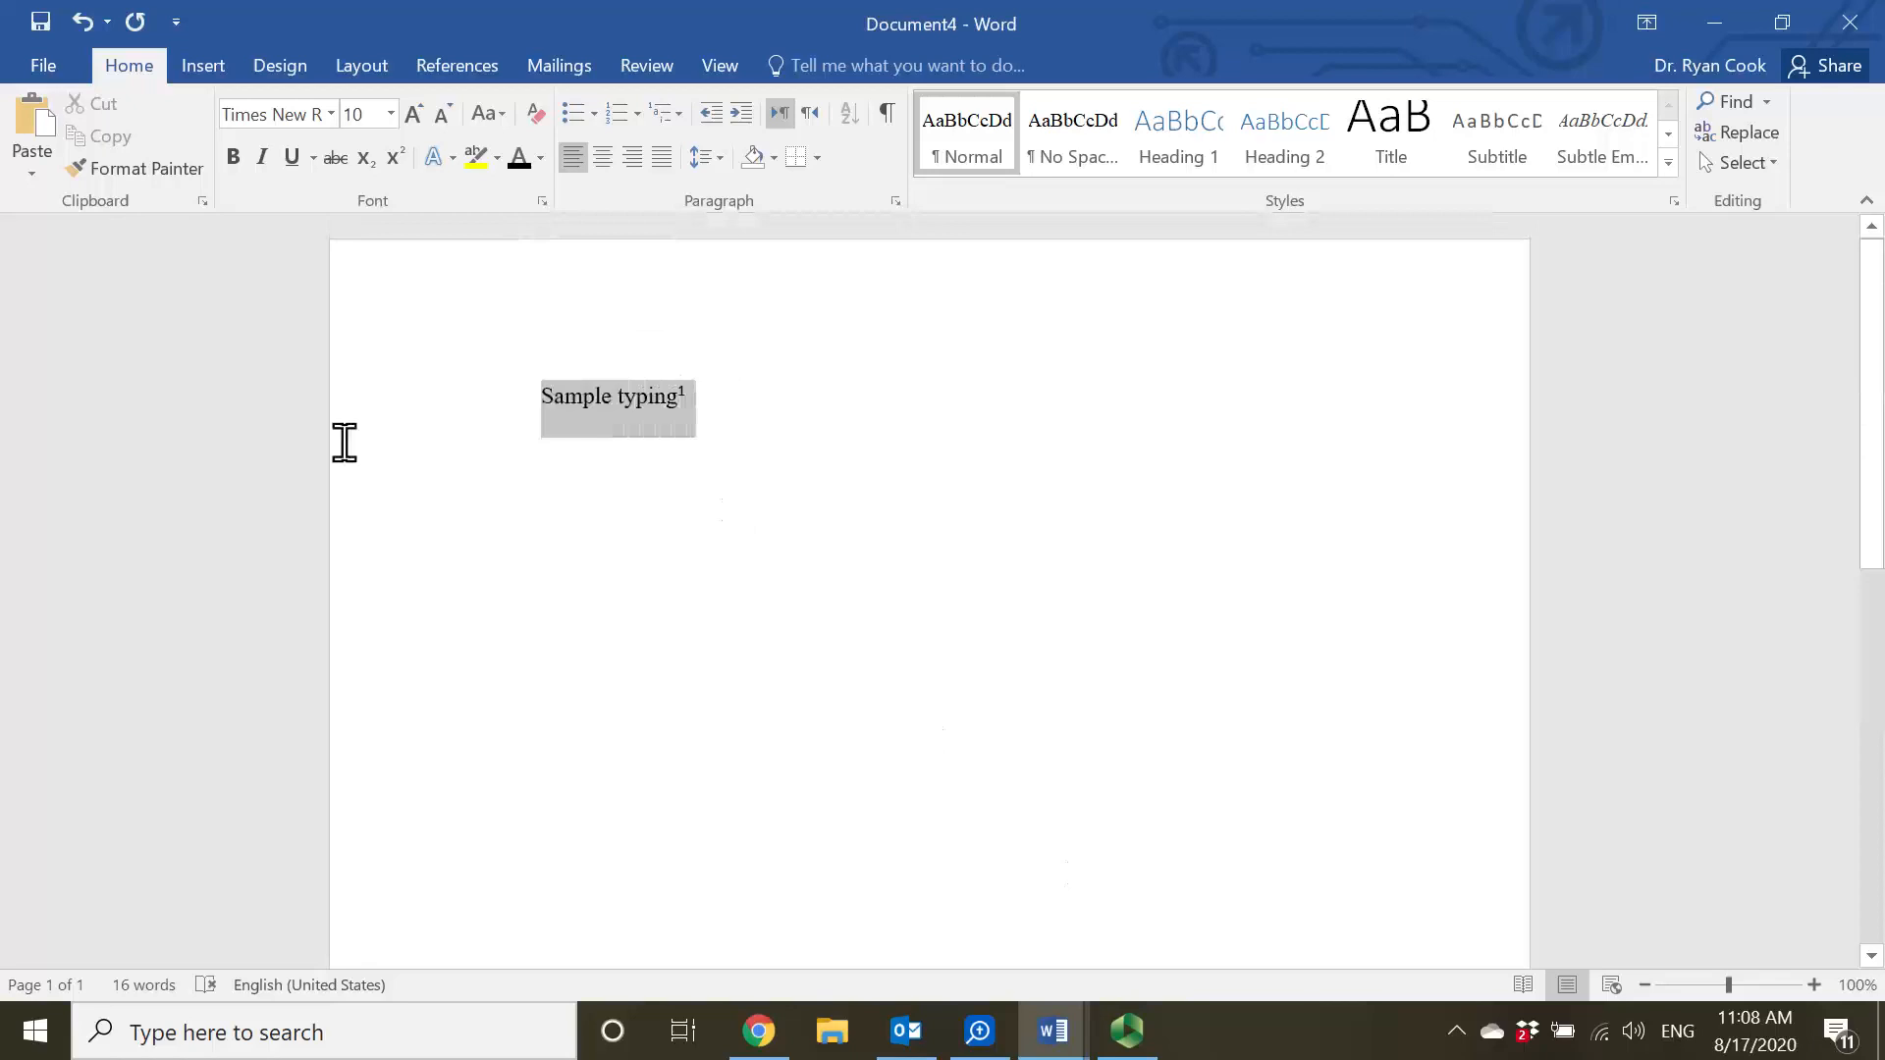
pyautogui.press('Delete')
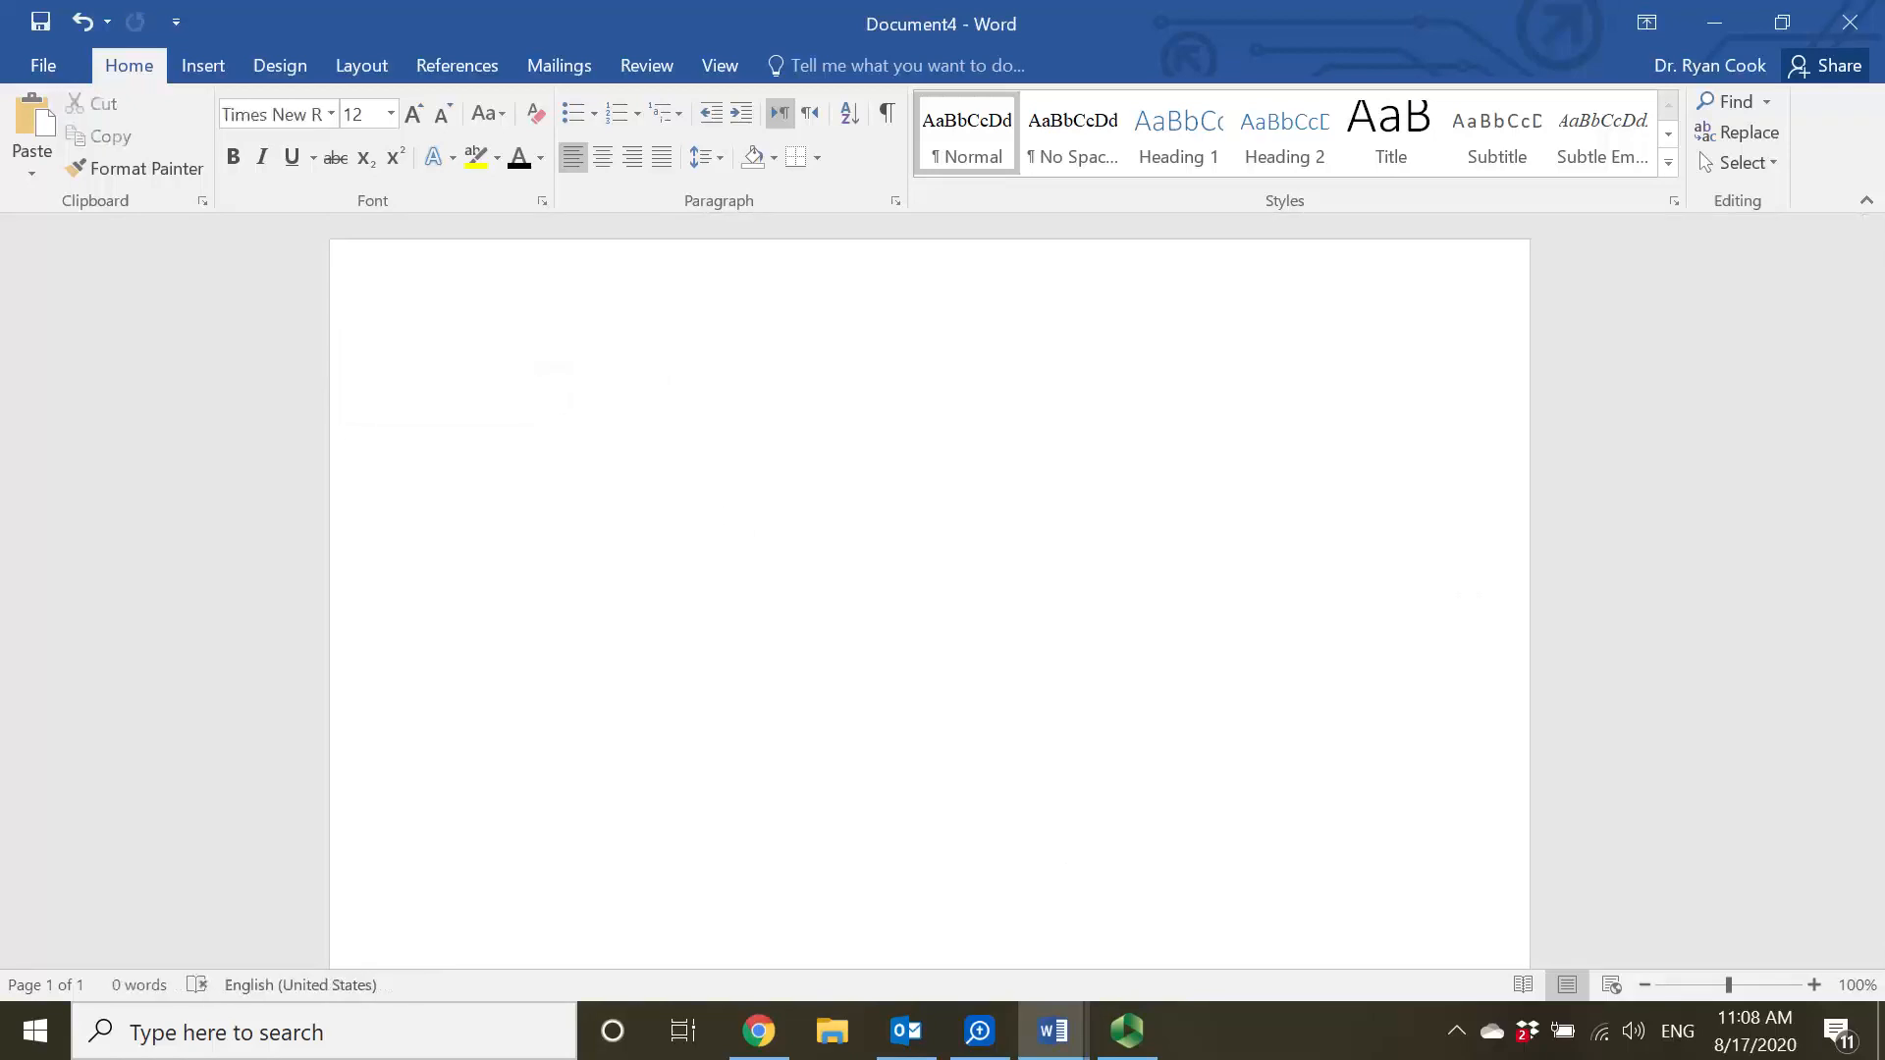
pyautogui.click(1846, 21)
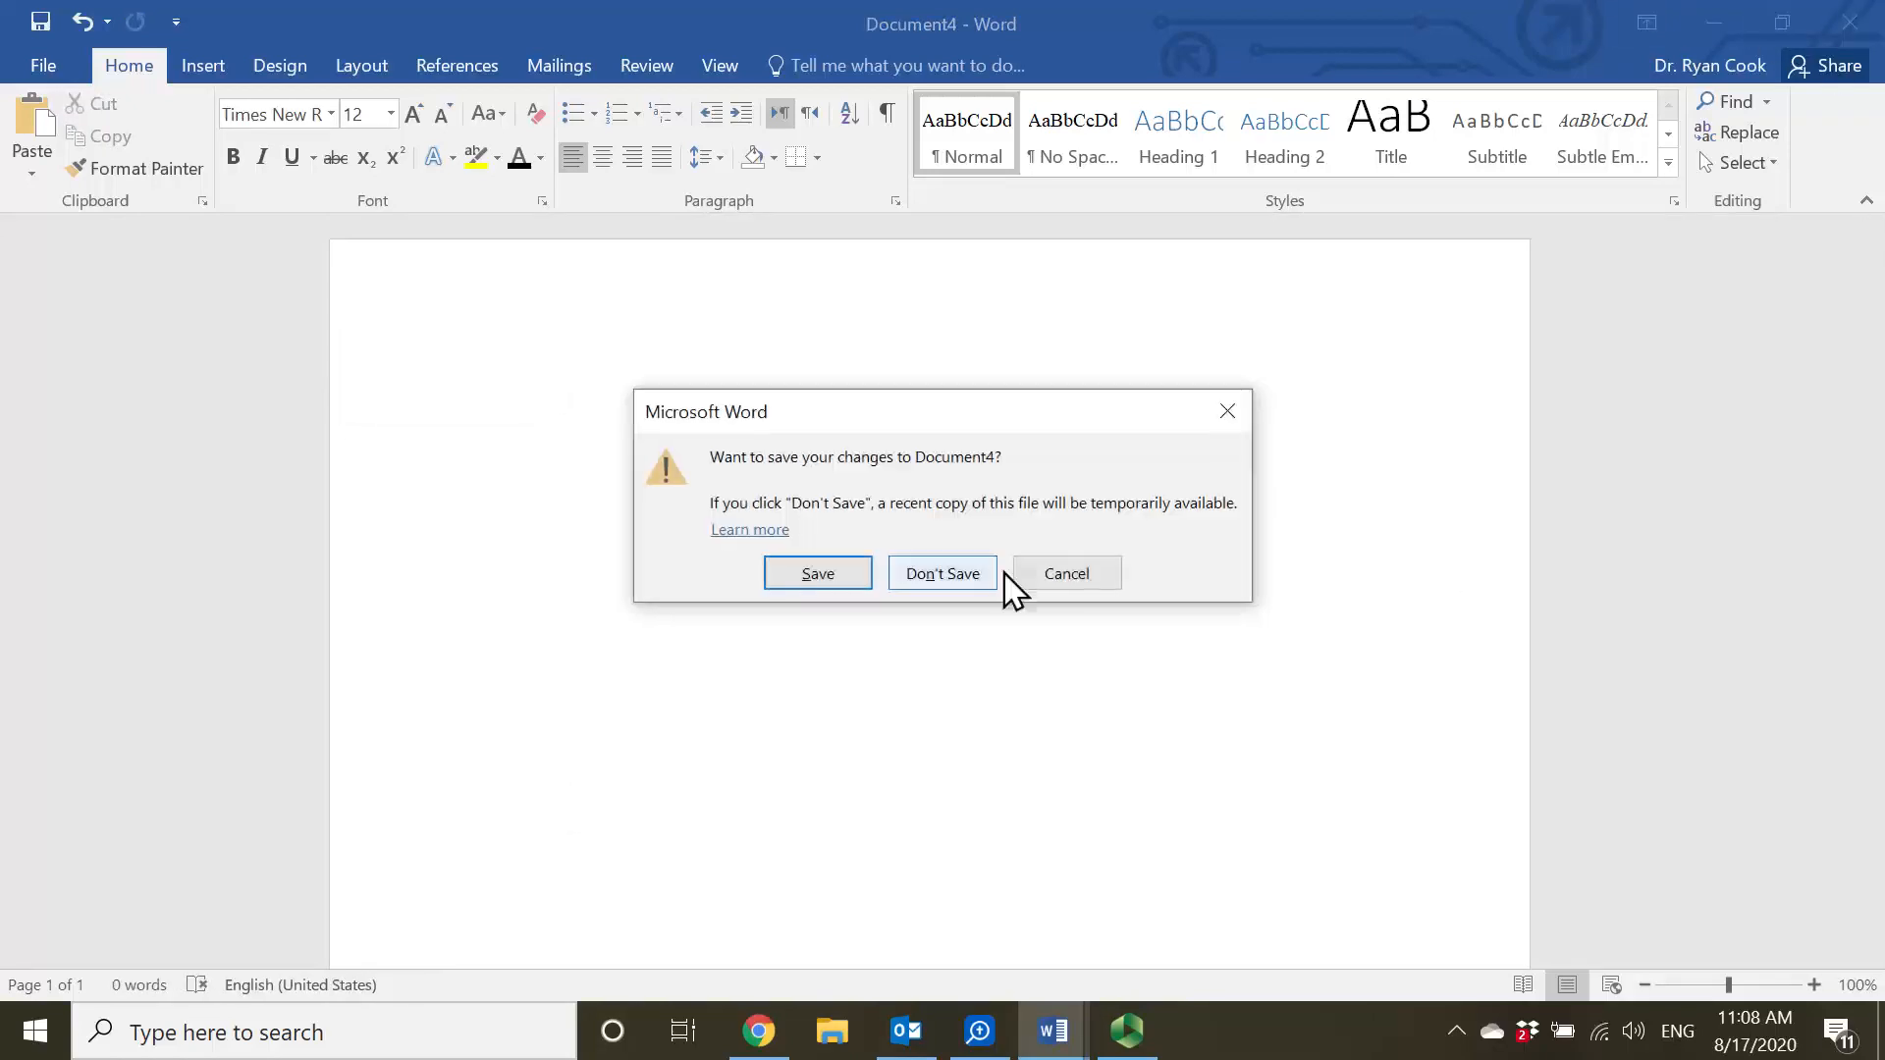
pyautogui.click(957, 578)
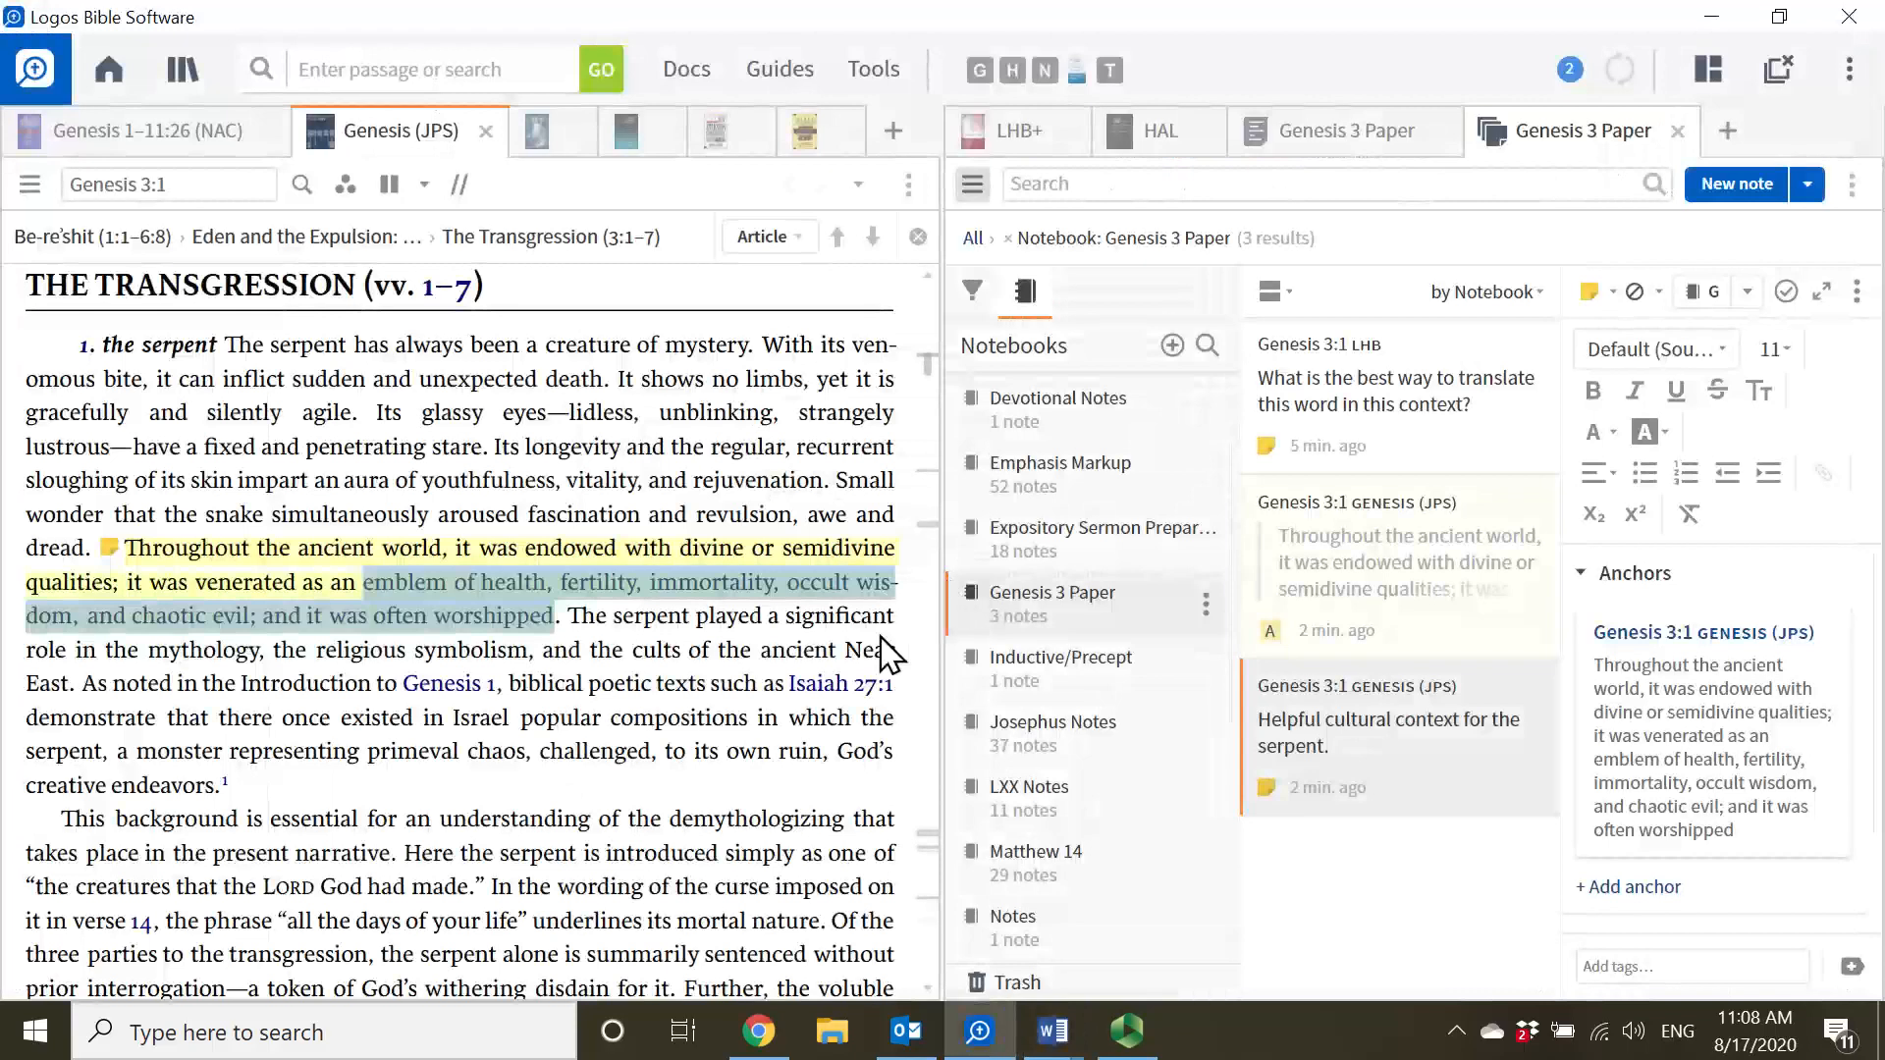